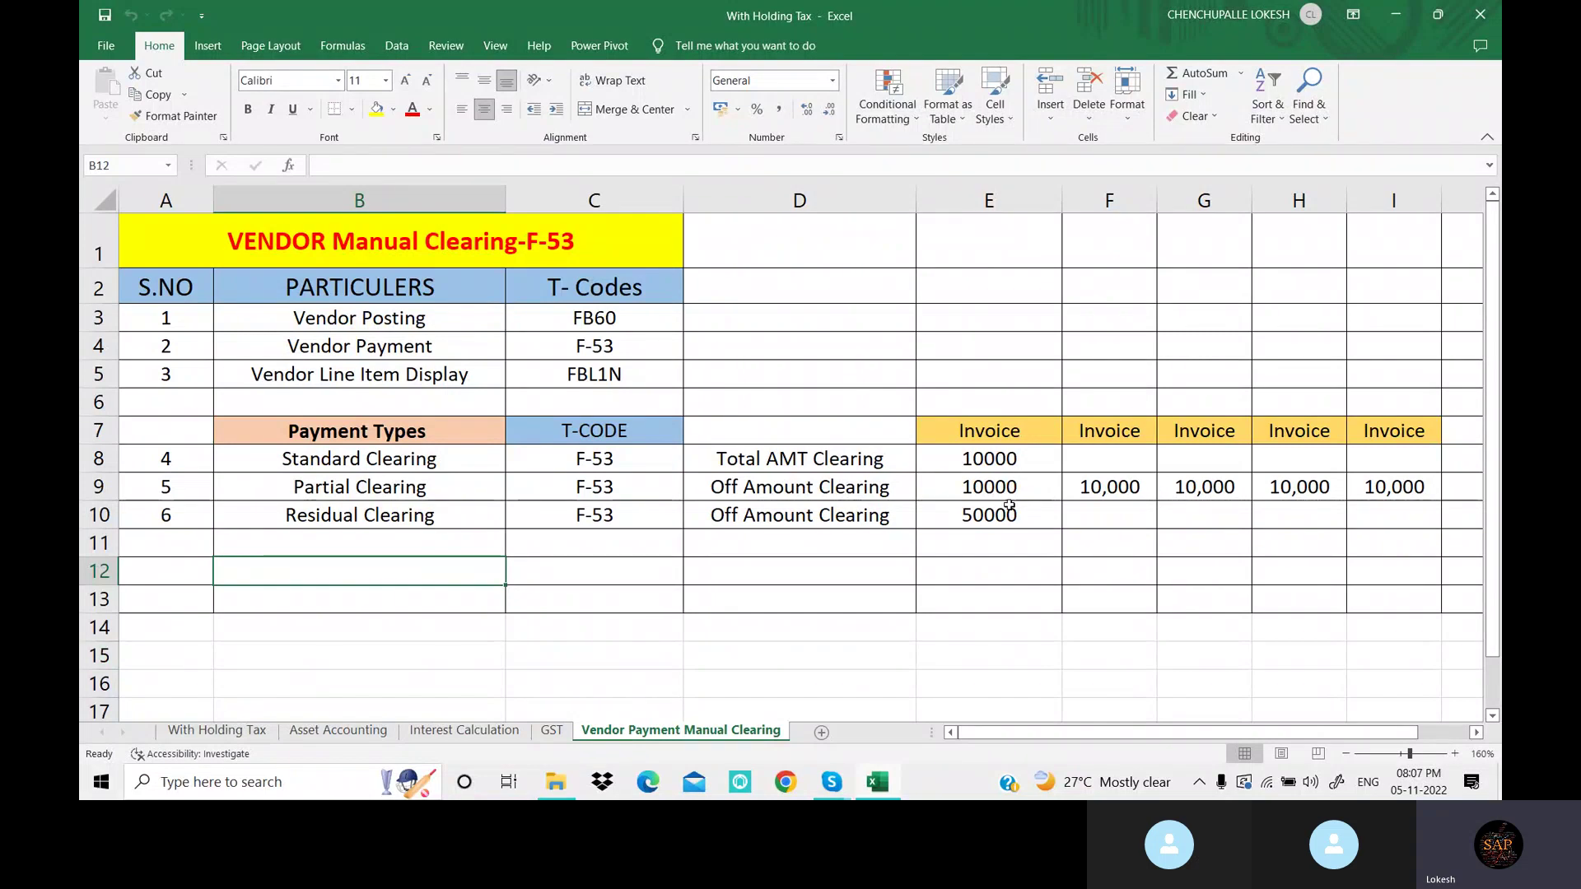
Put away the Excel workbook and File Explorer, switch to SAP Logon and open the listed connection
click(648, 600)
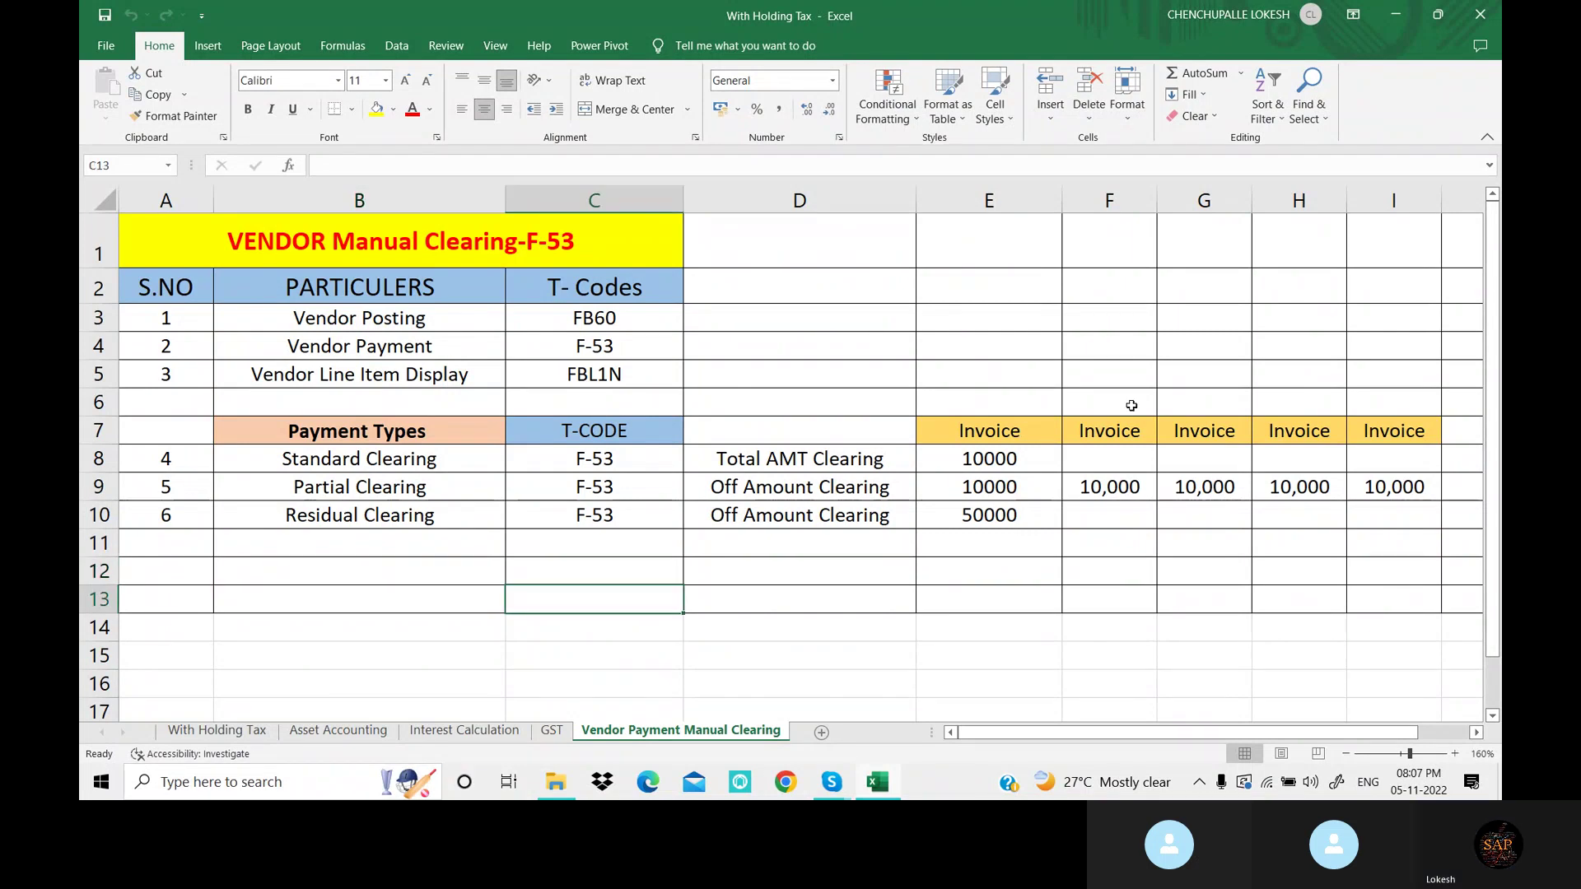
click(1399, 14)
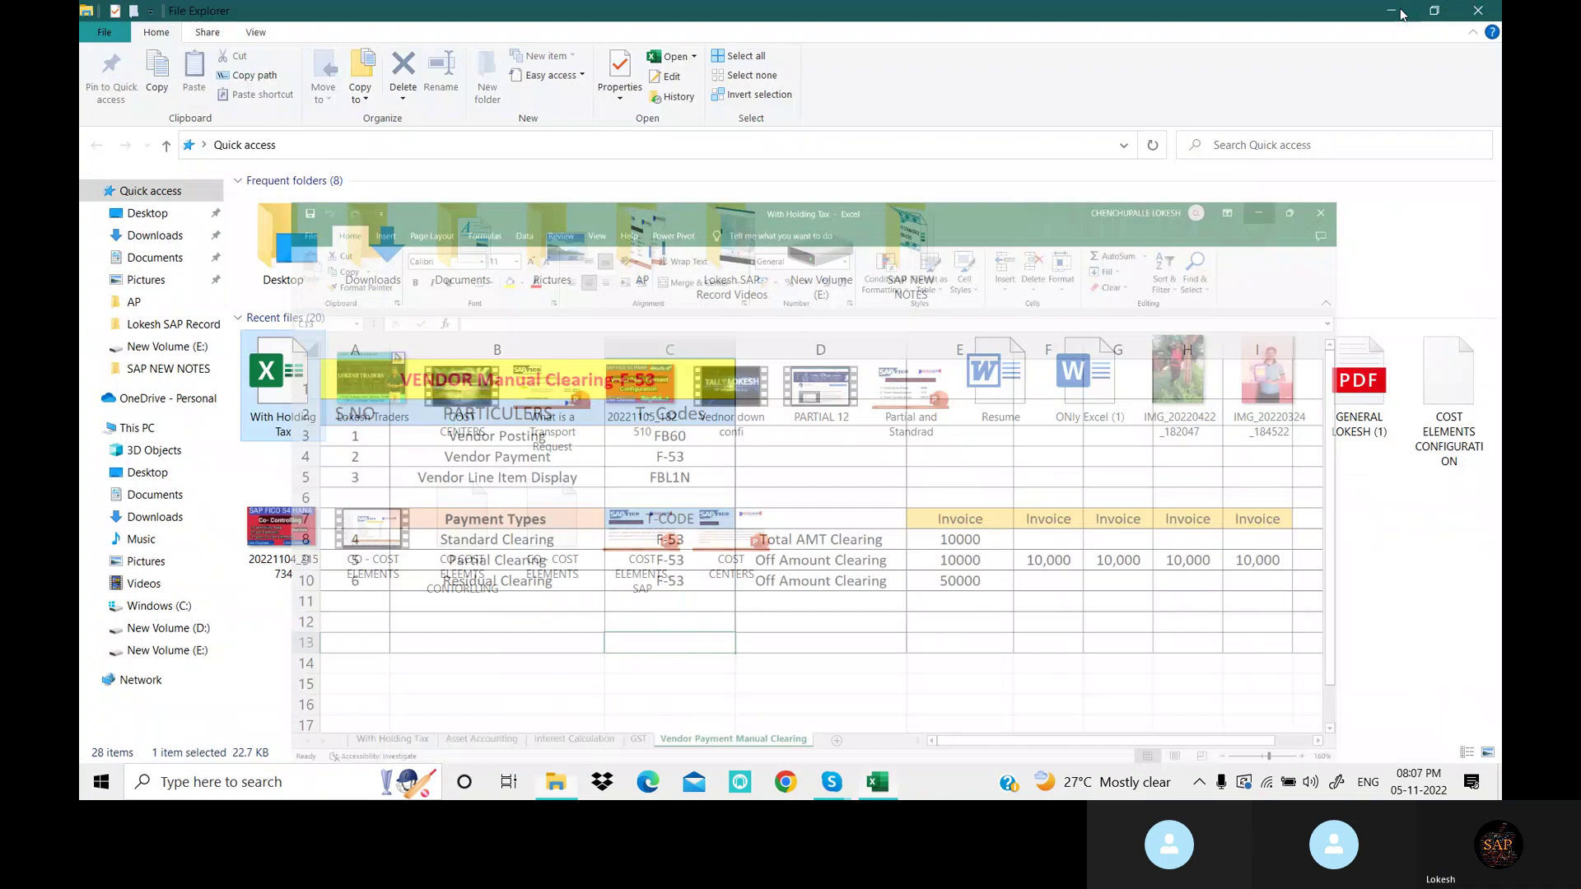
click(1395, 14)
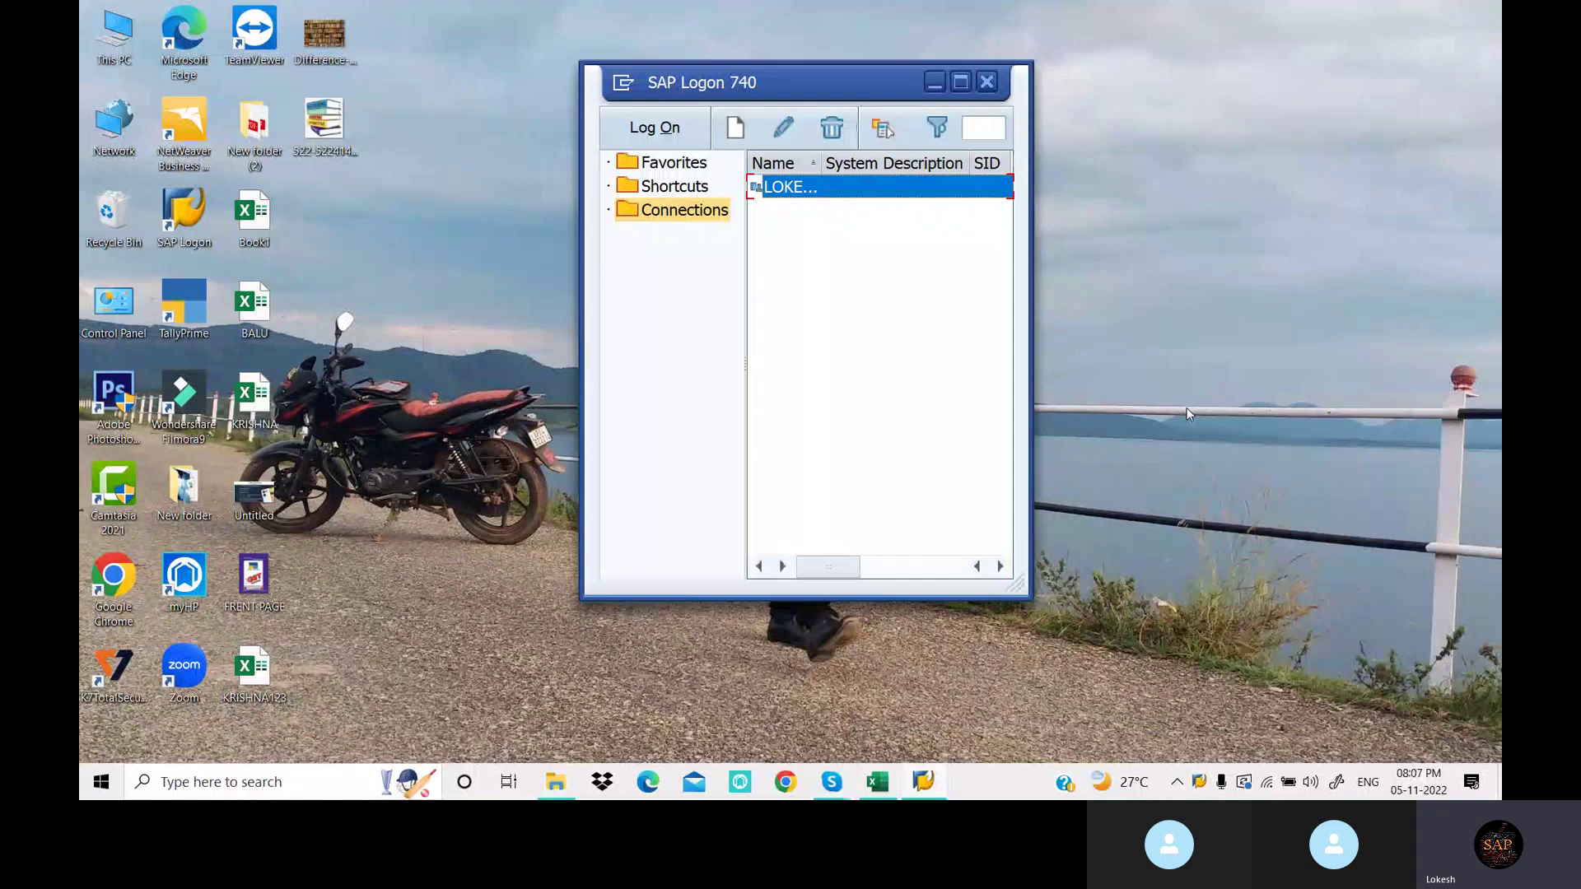
key(Return)
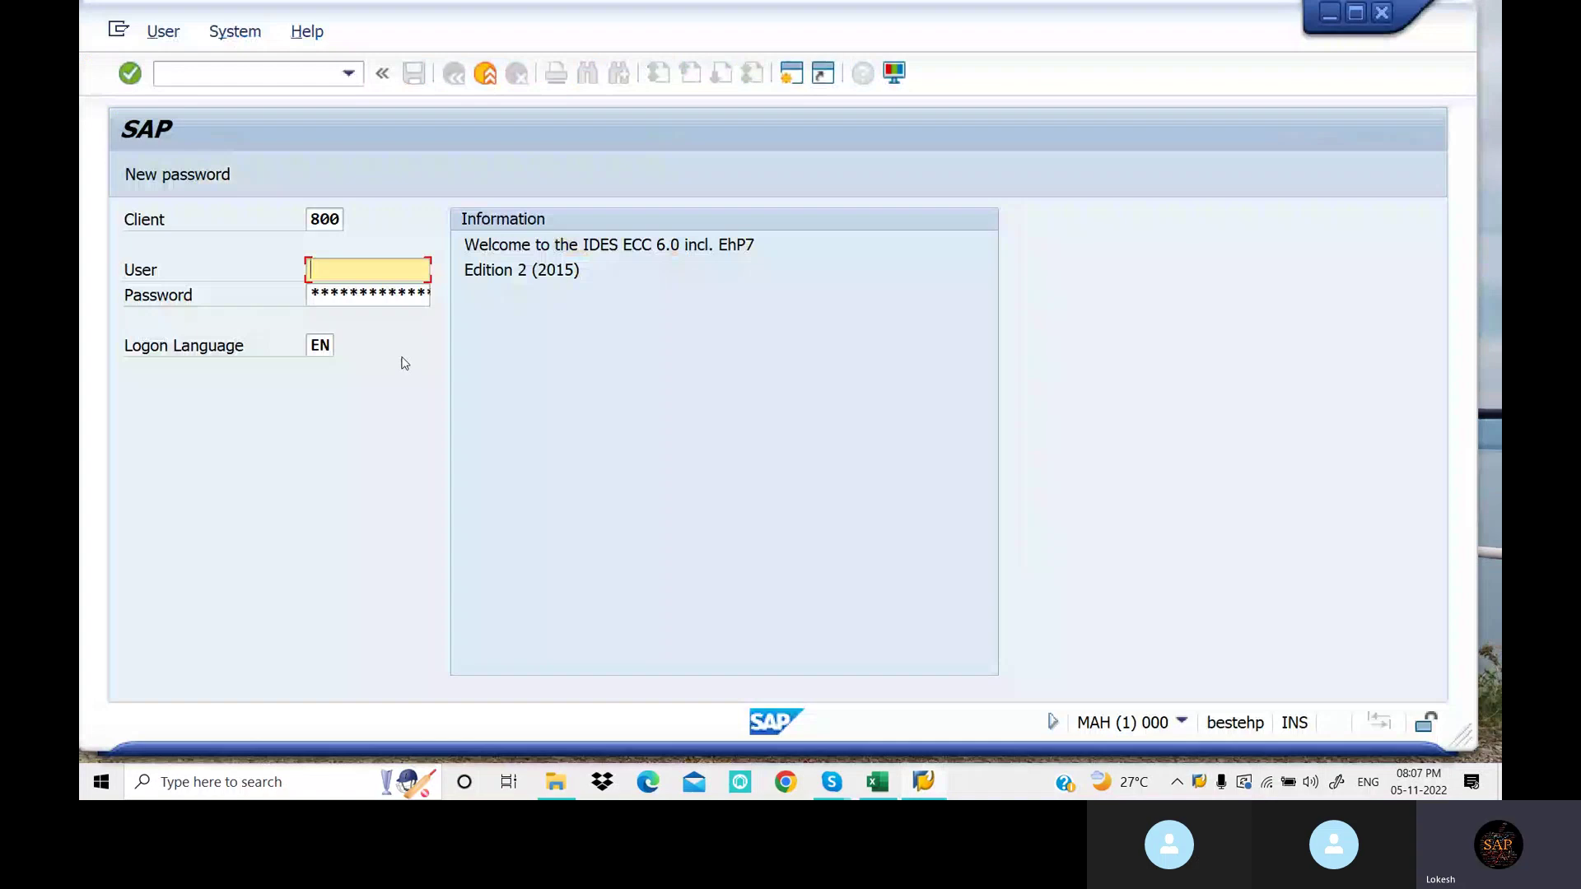
Log on to client 800 as FIUSER42, entering the account password
text(F)
key(Down)
key(Return)
key(Tab)
text(*****)
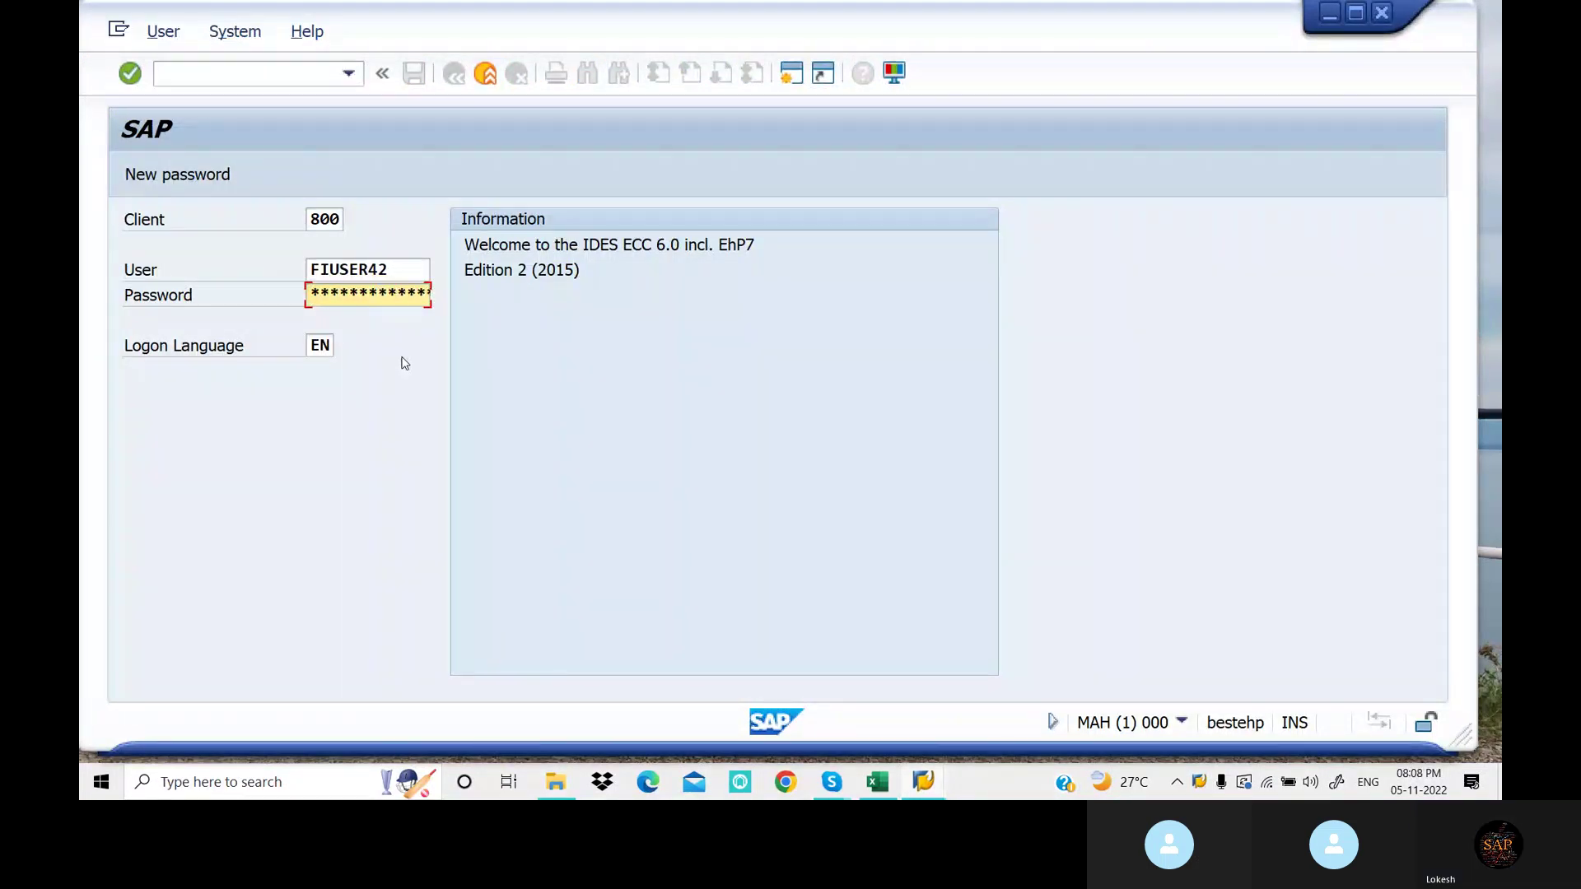
text(***)
key(Return)
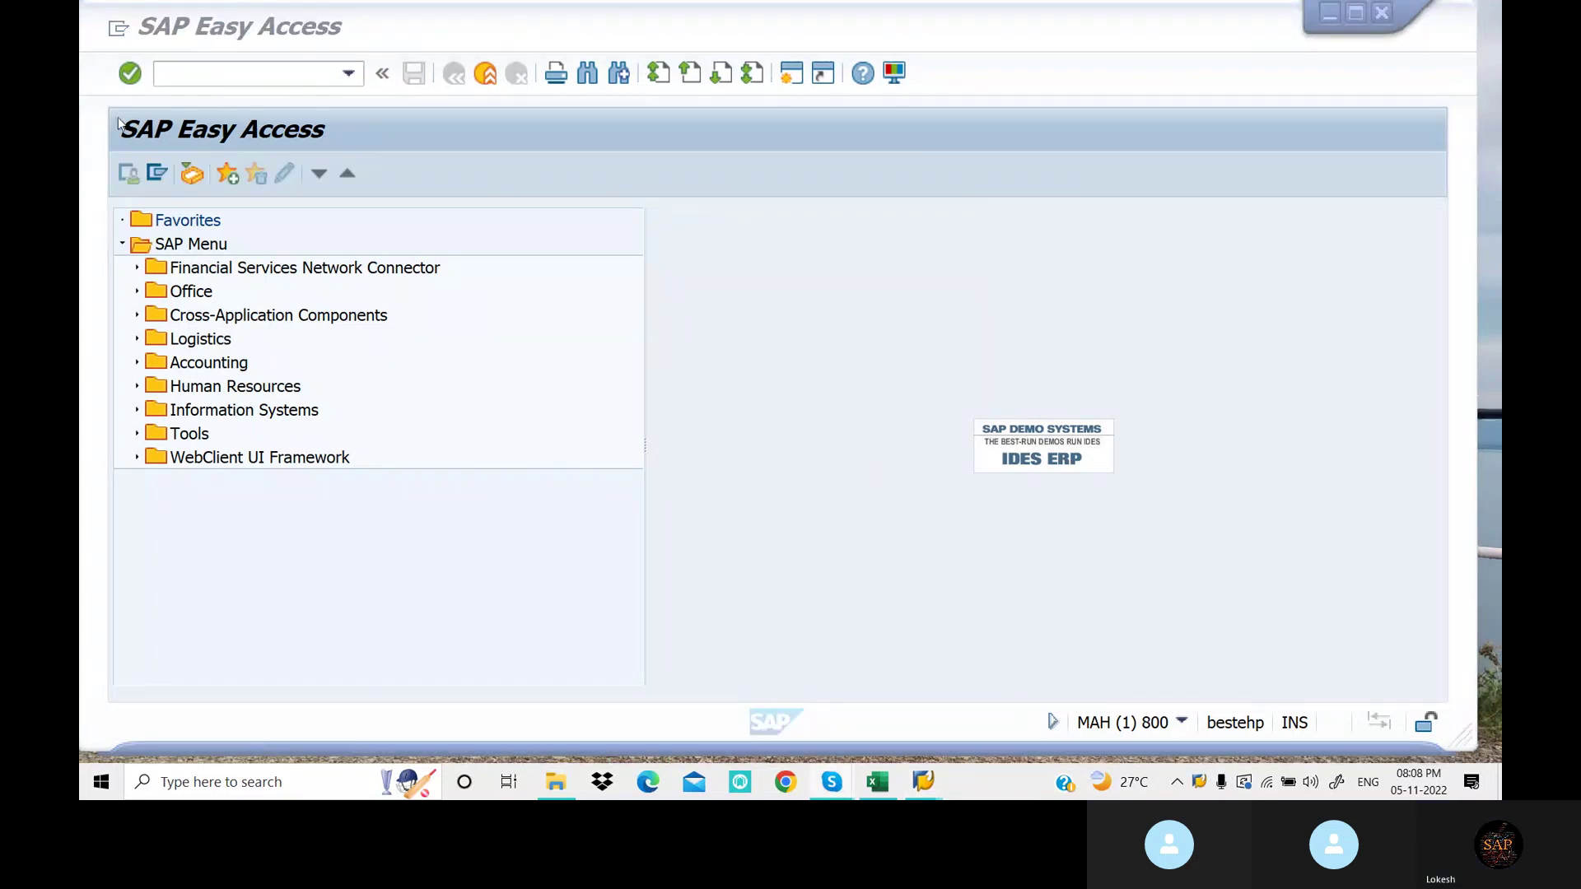
Run transaction OB57 and position the user tolerance group list at FIUSER42
click(259, 71)
text(ob)
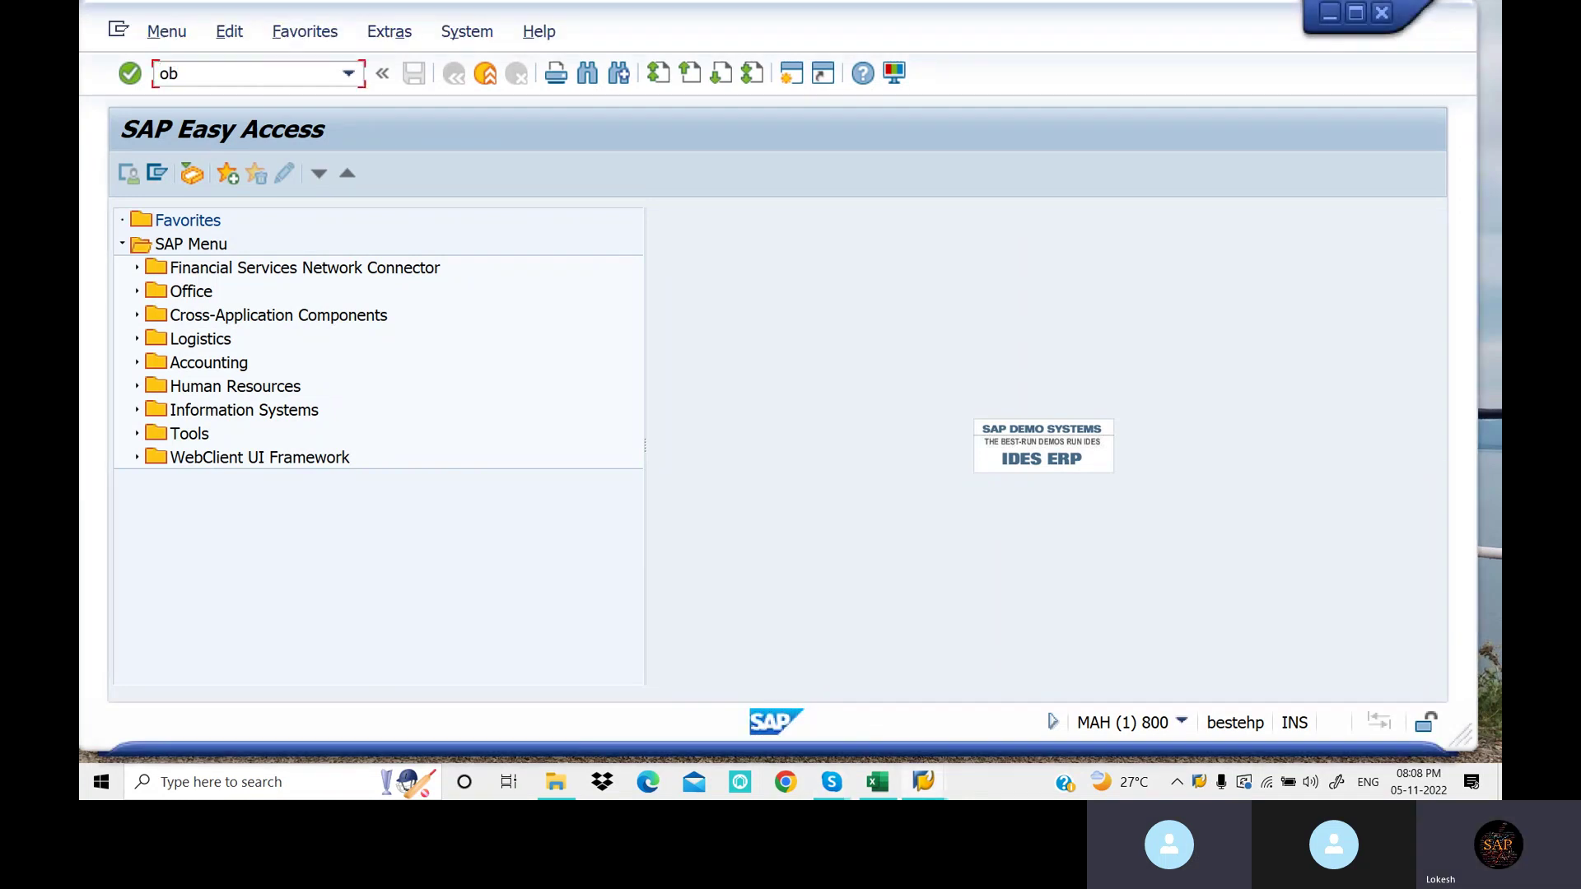
text(57)
key(Return)
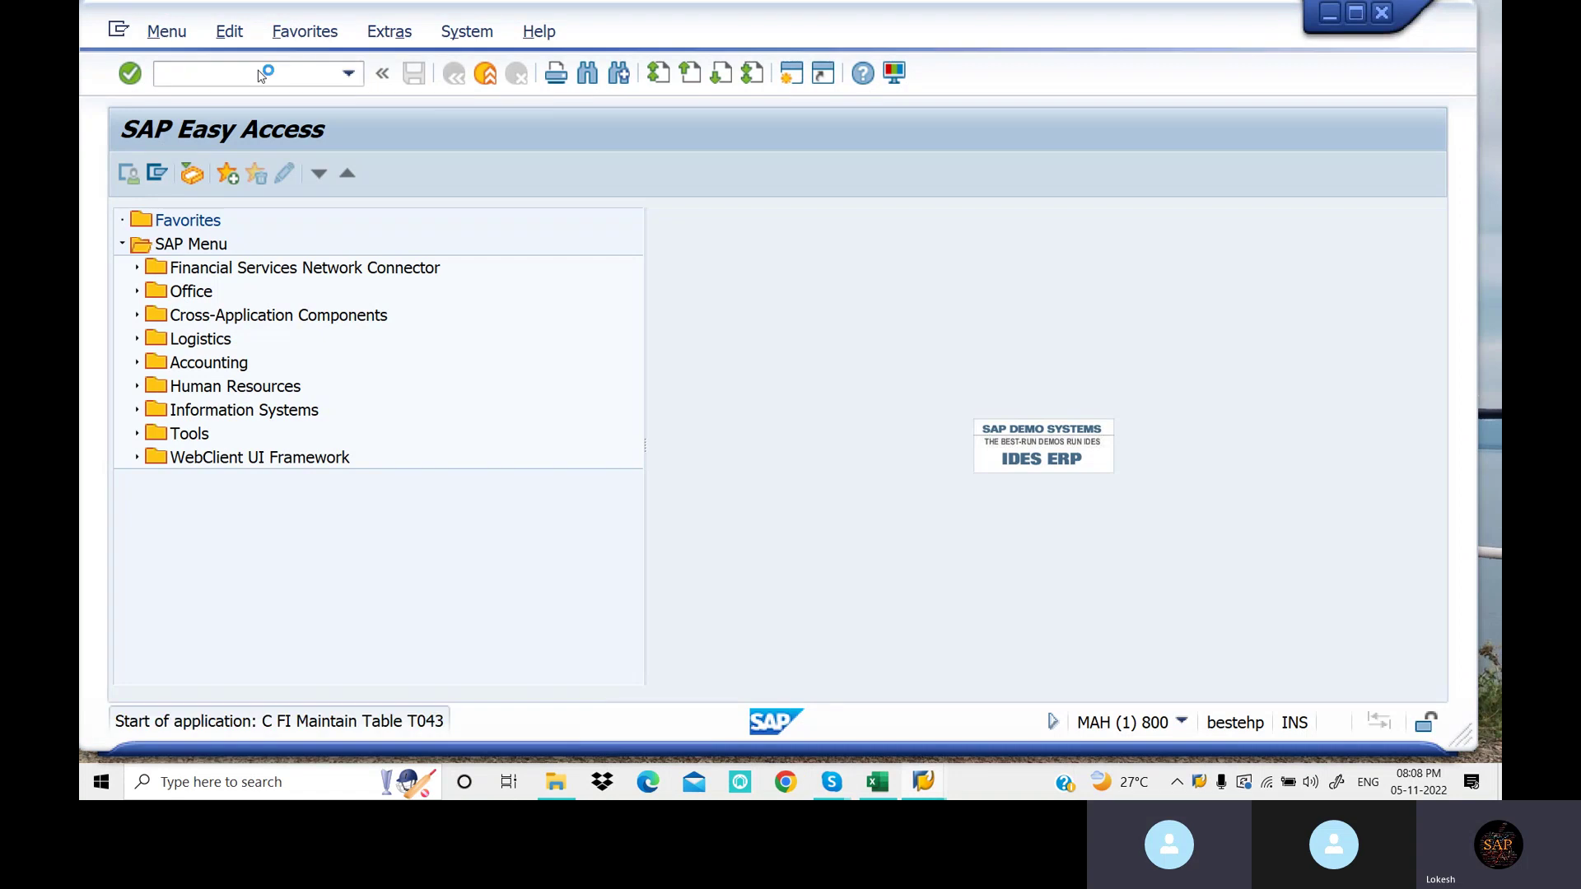
click(511, 684)
text(F)
click(423, 385)
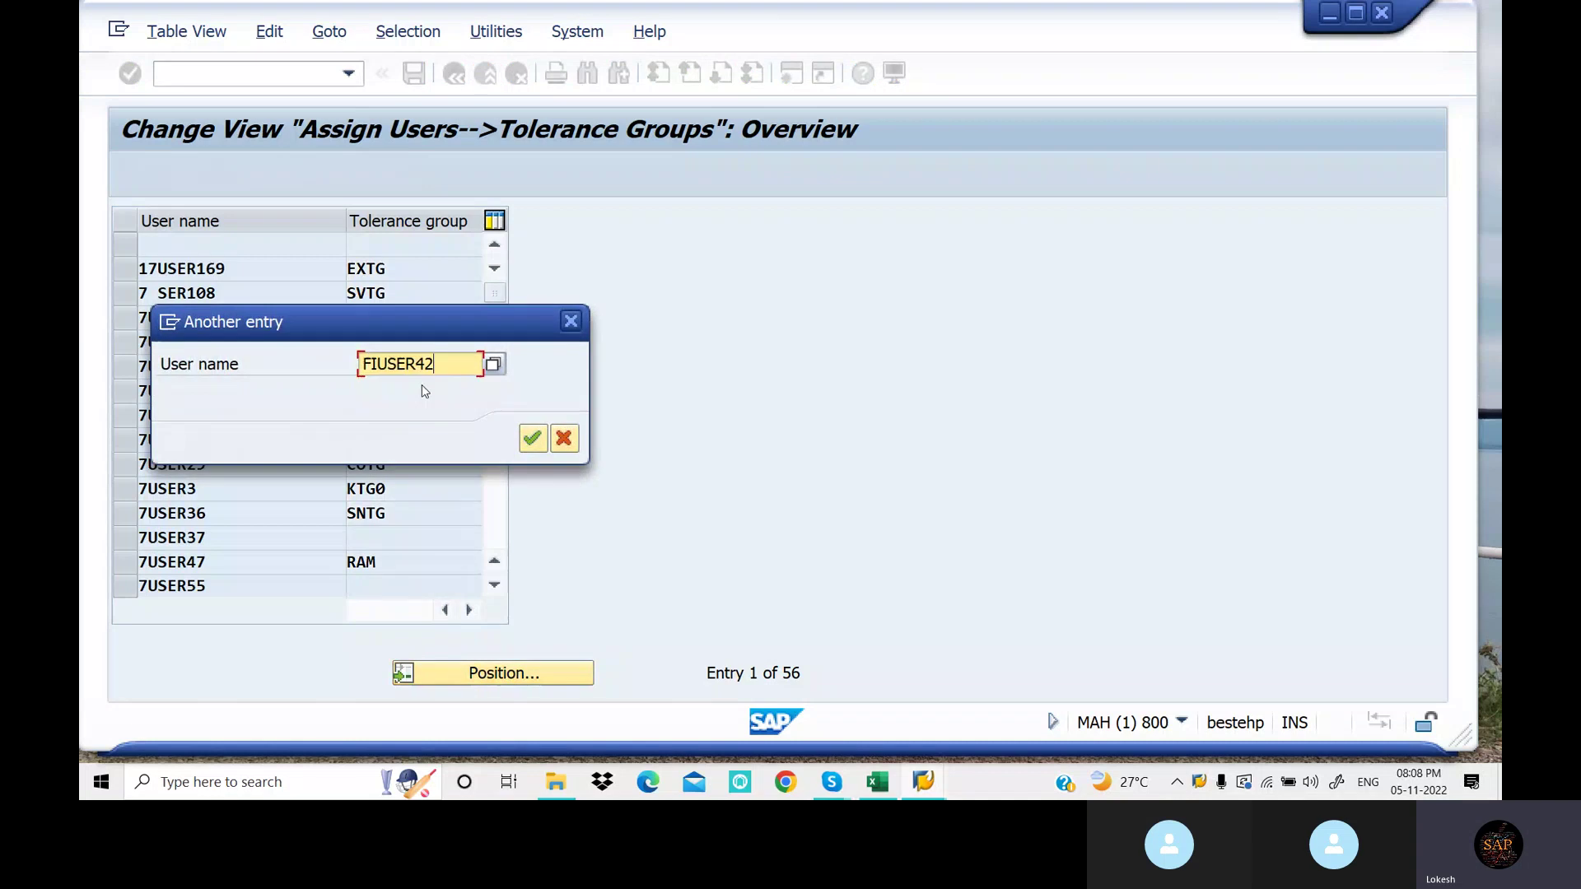
click(533, 439)
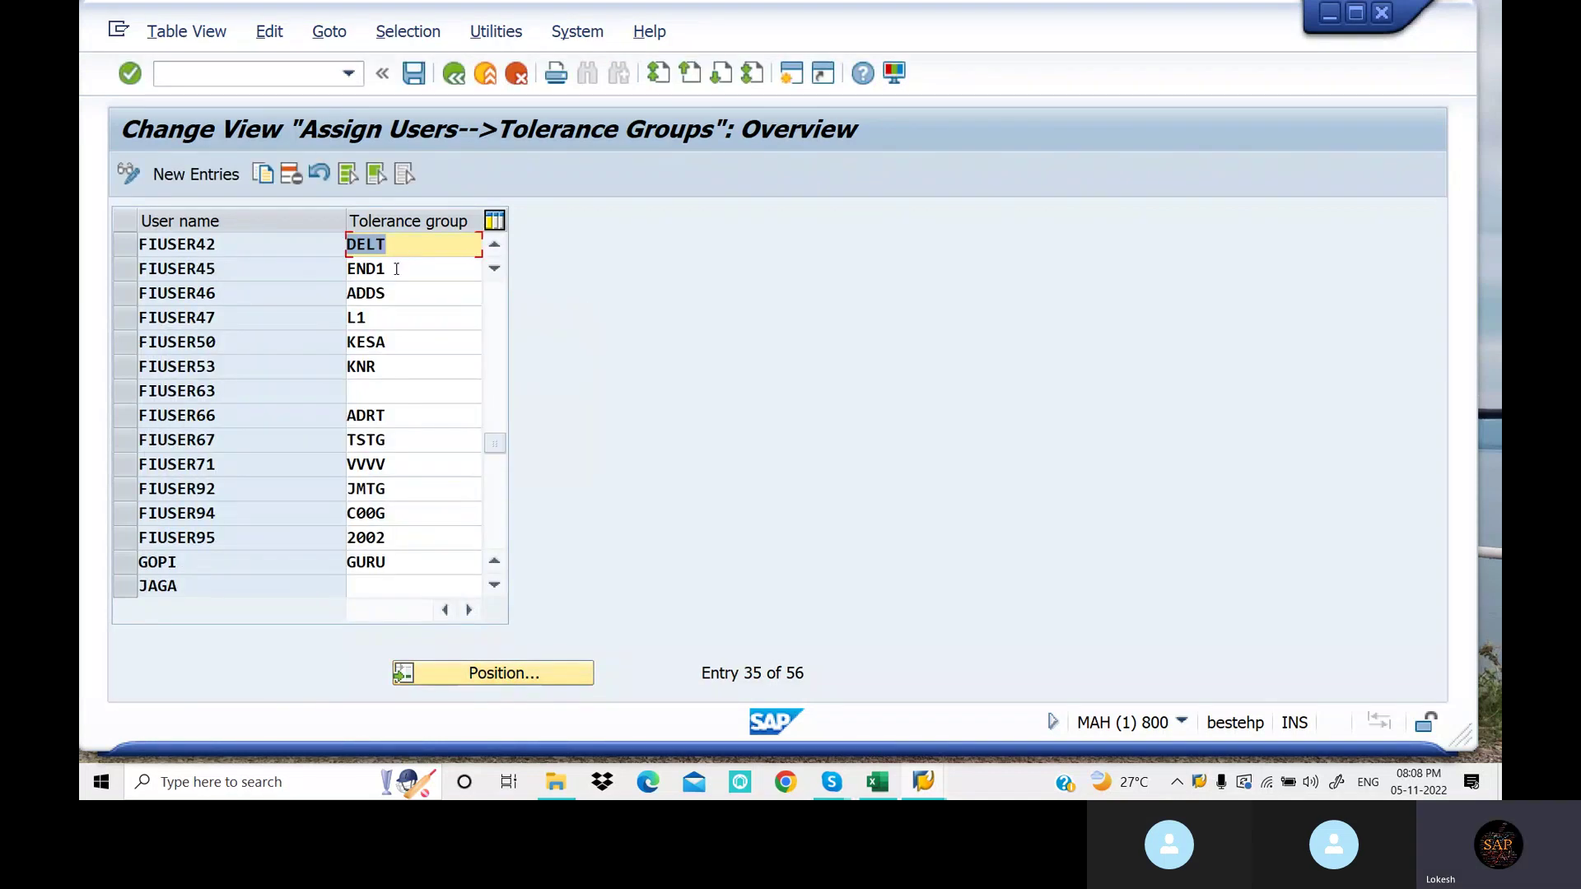
Assign tolerance group OPP1 to FIUSER42, save it under the proposed customizing request and leave the transaction with /n
key(Delete)
text(opp1)
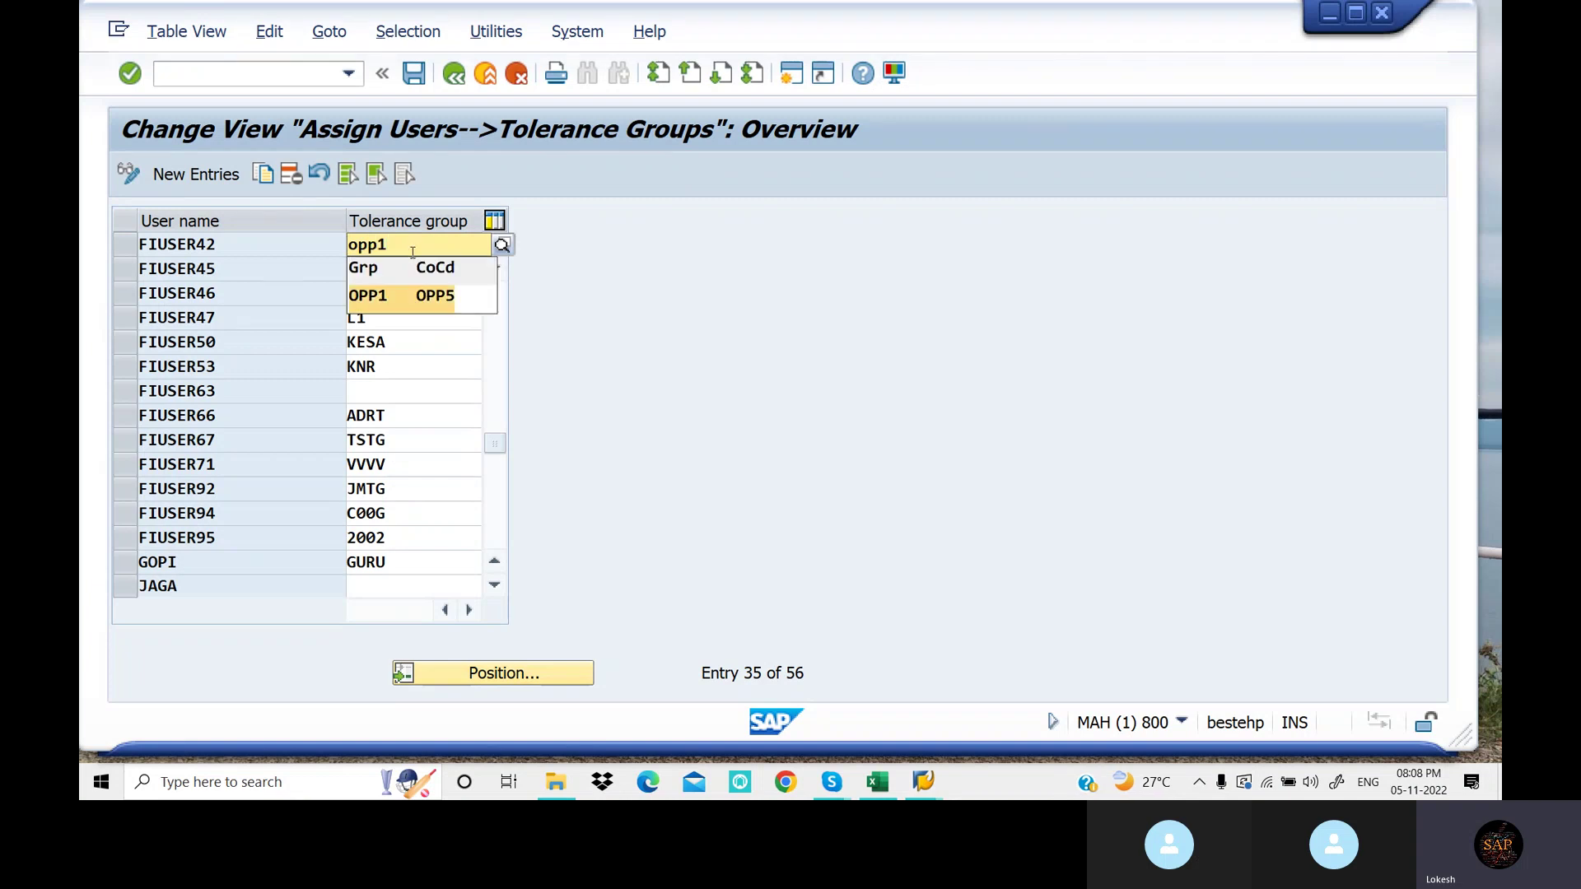
key(Tab)
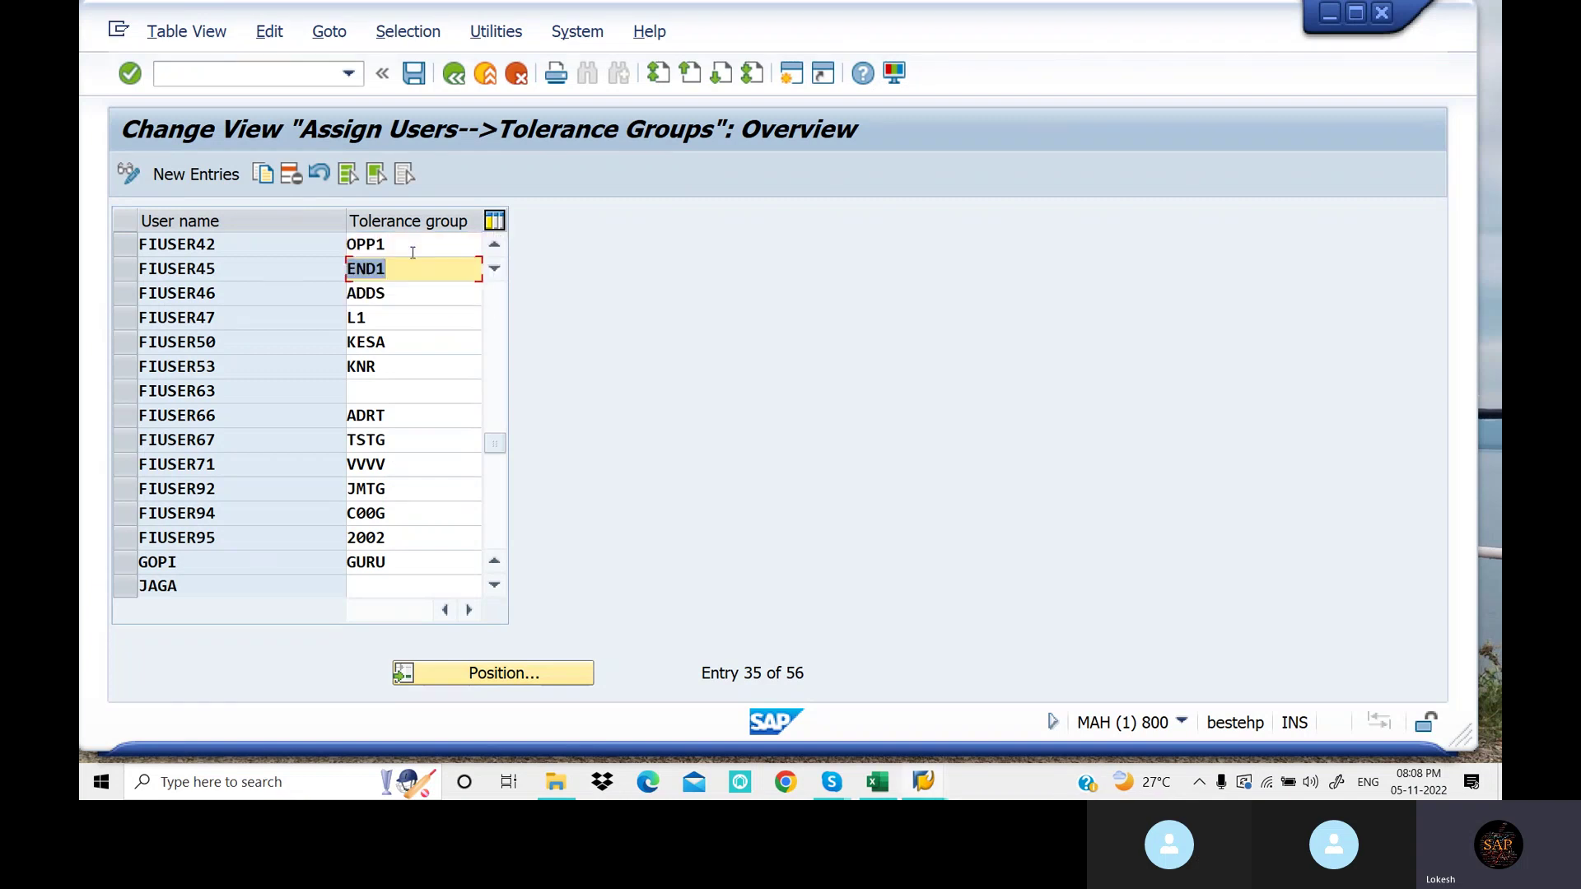
click(414, 76)
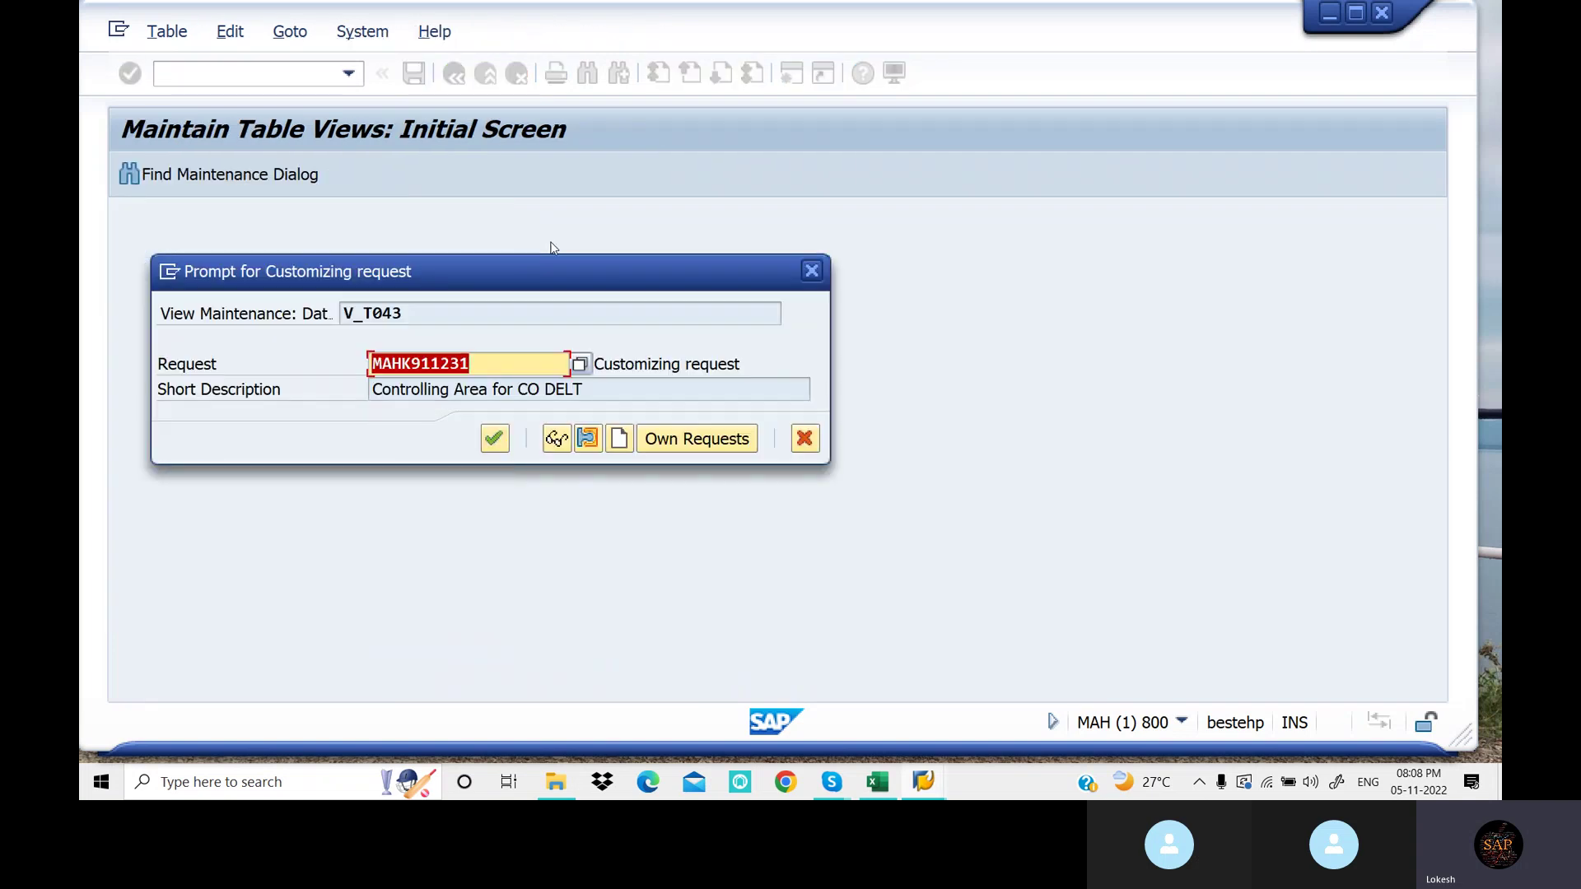
click(494, 440)
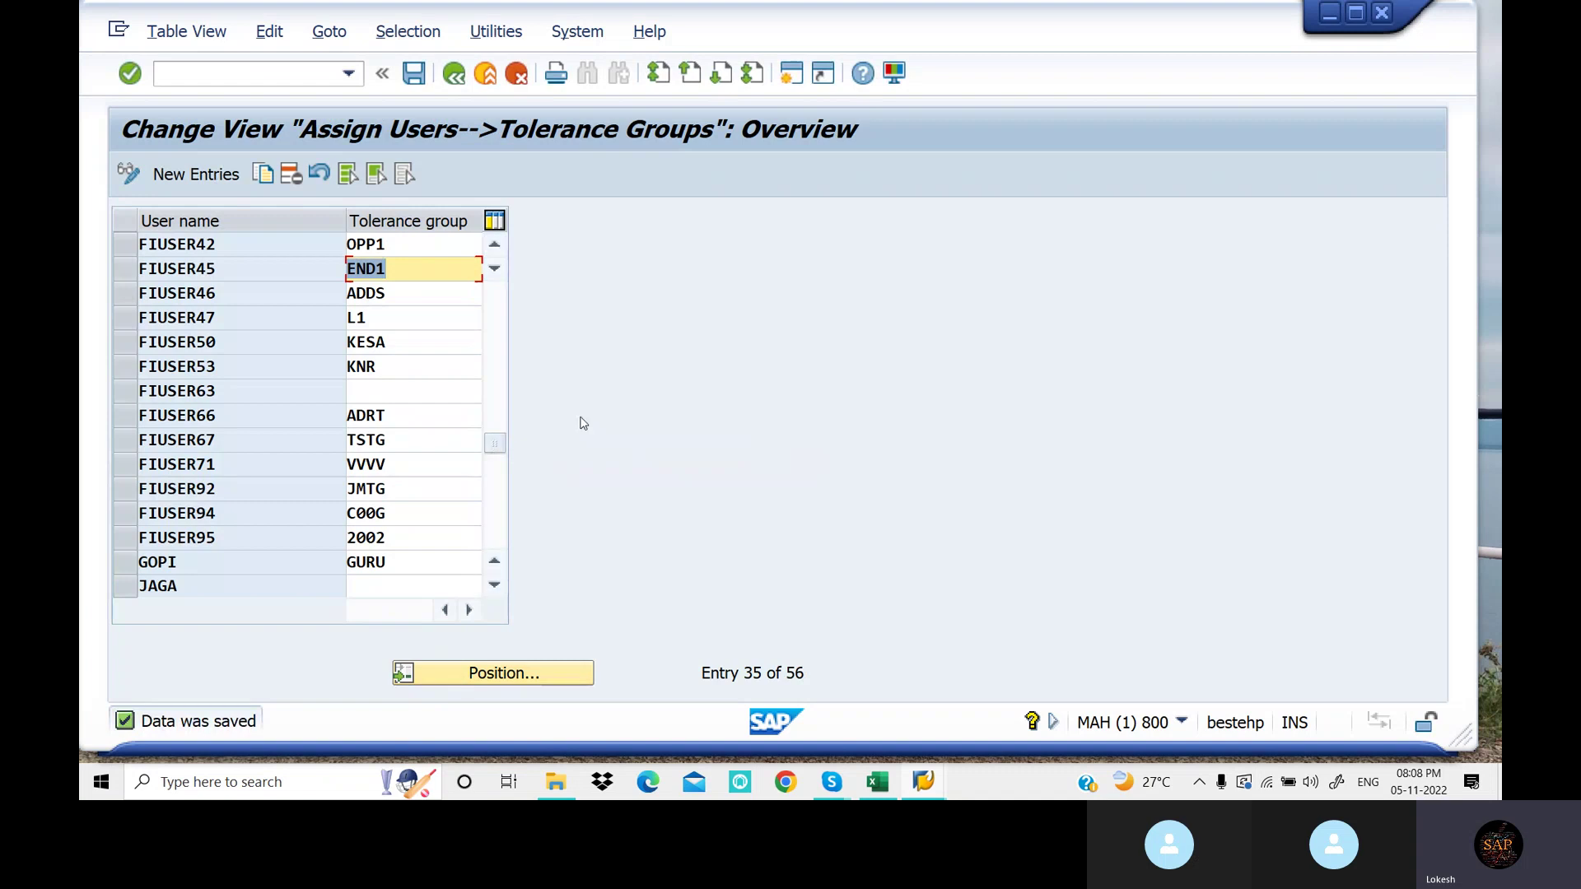
click(285, 71)
text(/n)
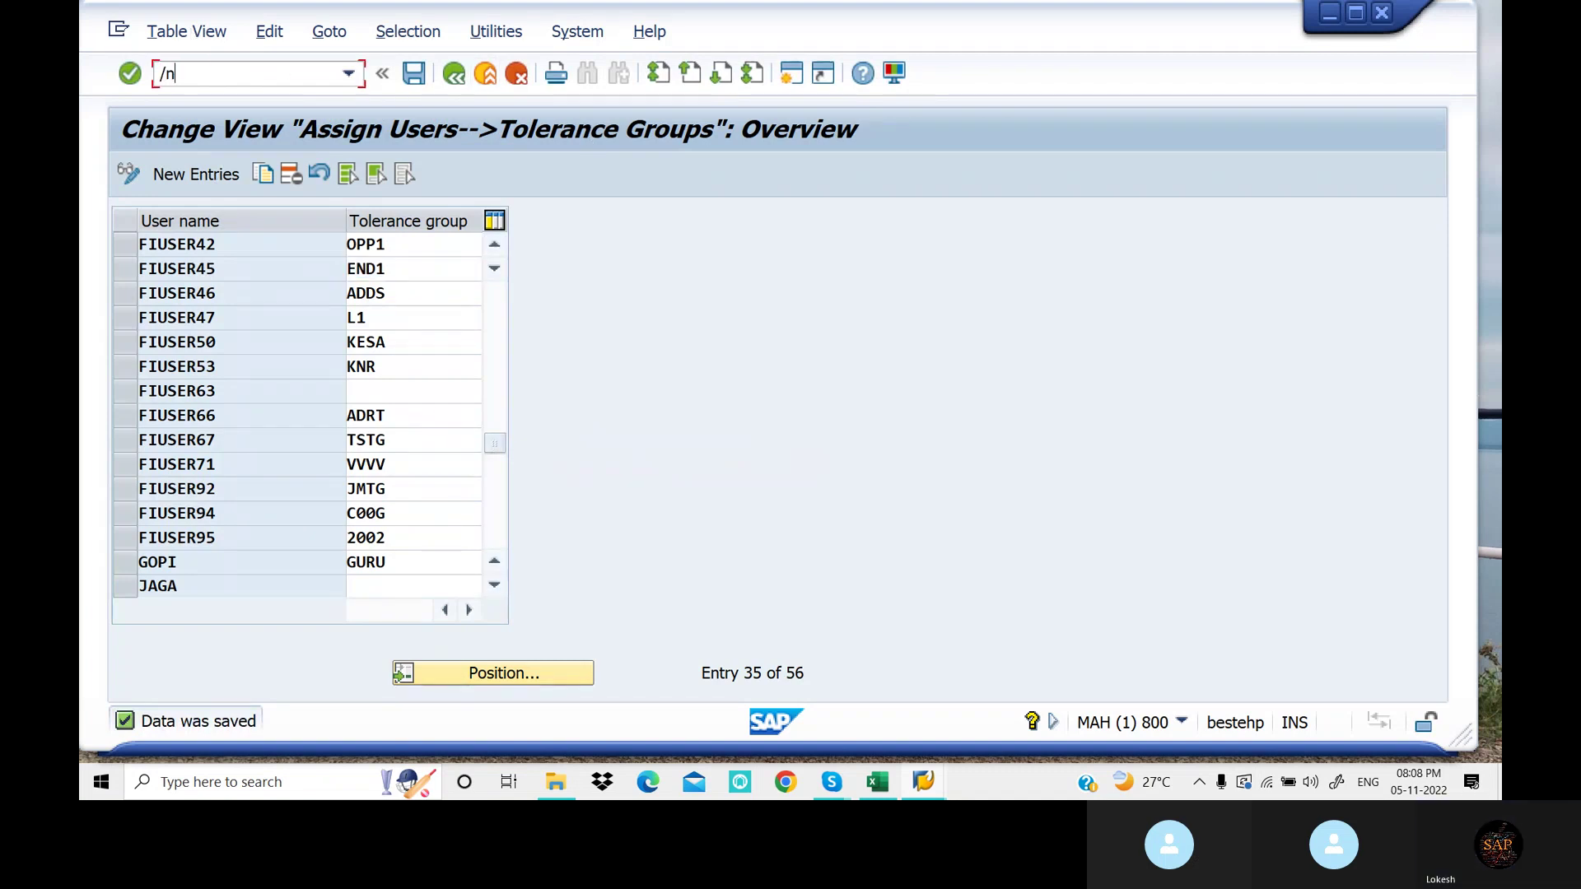
key(Return)
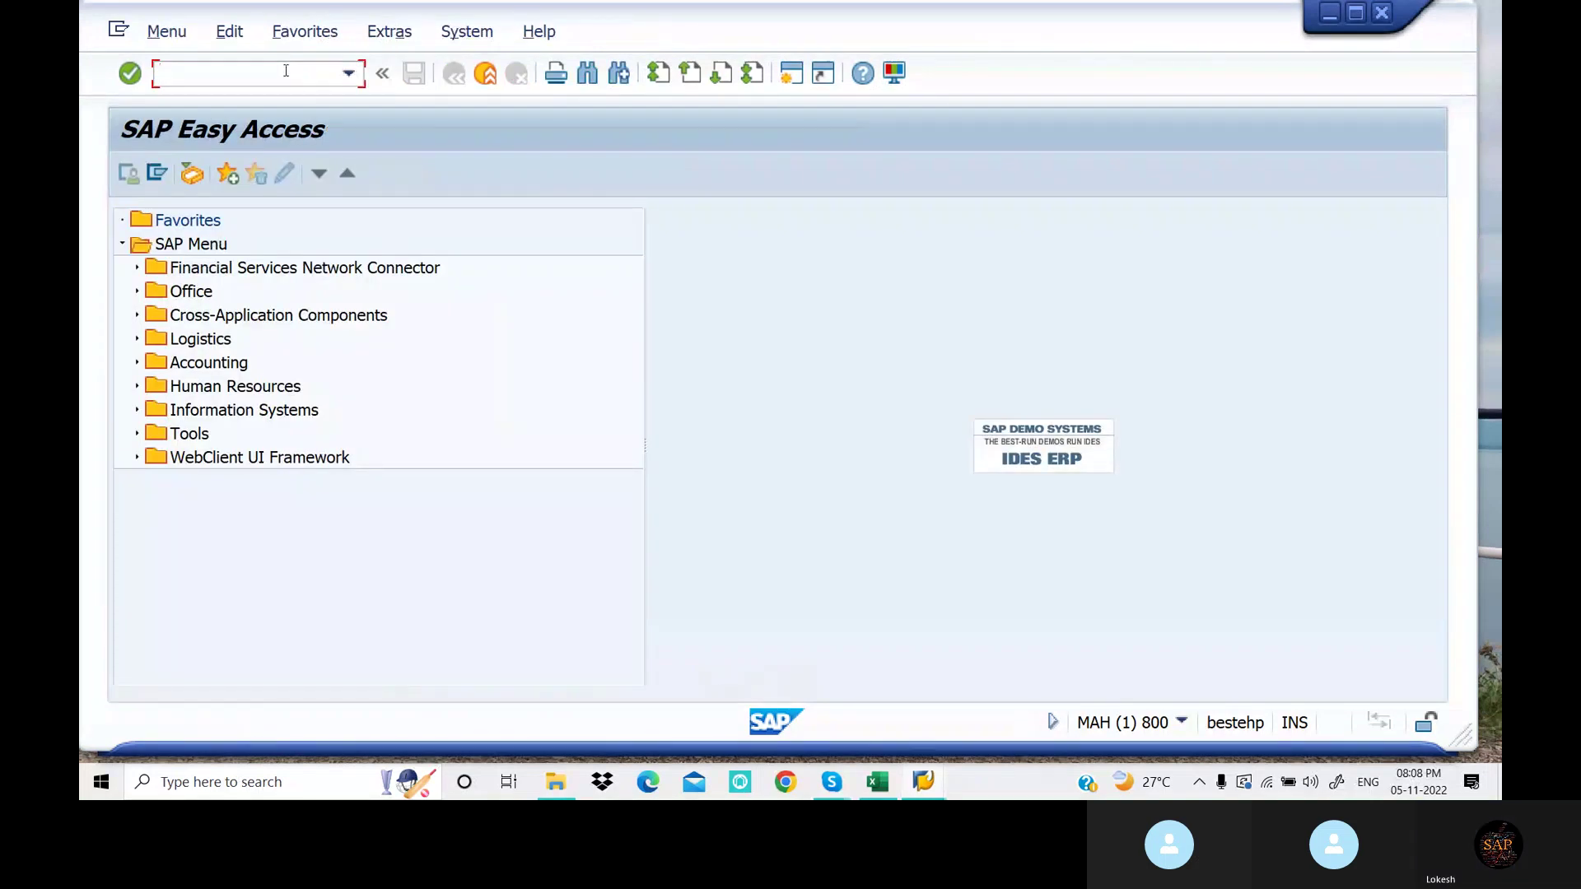
Check the vendor posting T-code in the Excel sheet, and open transaction FB60 in SAP
click(877, 783)
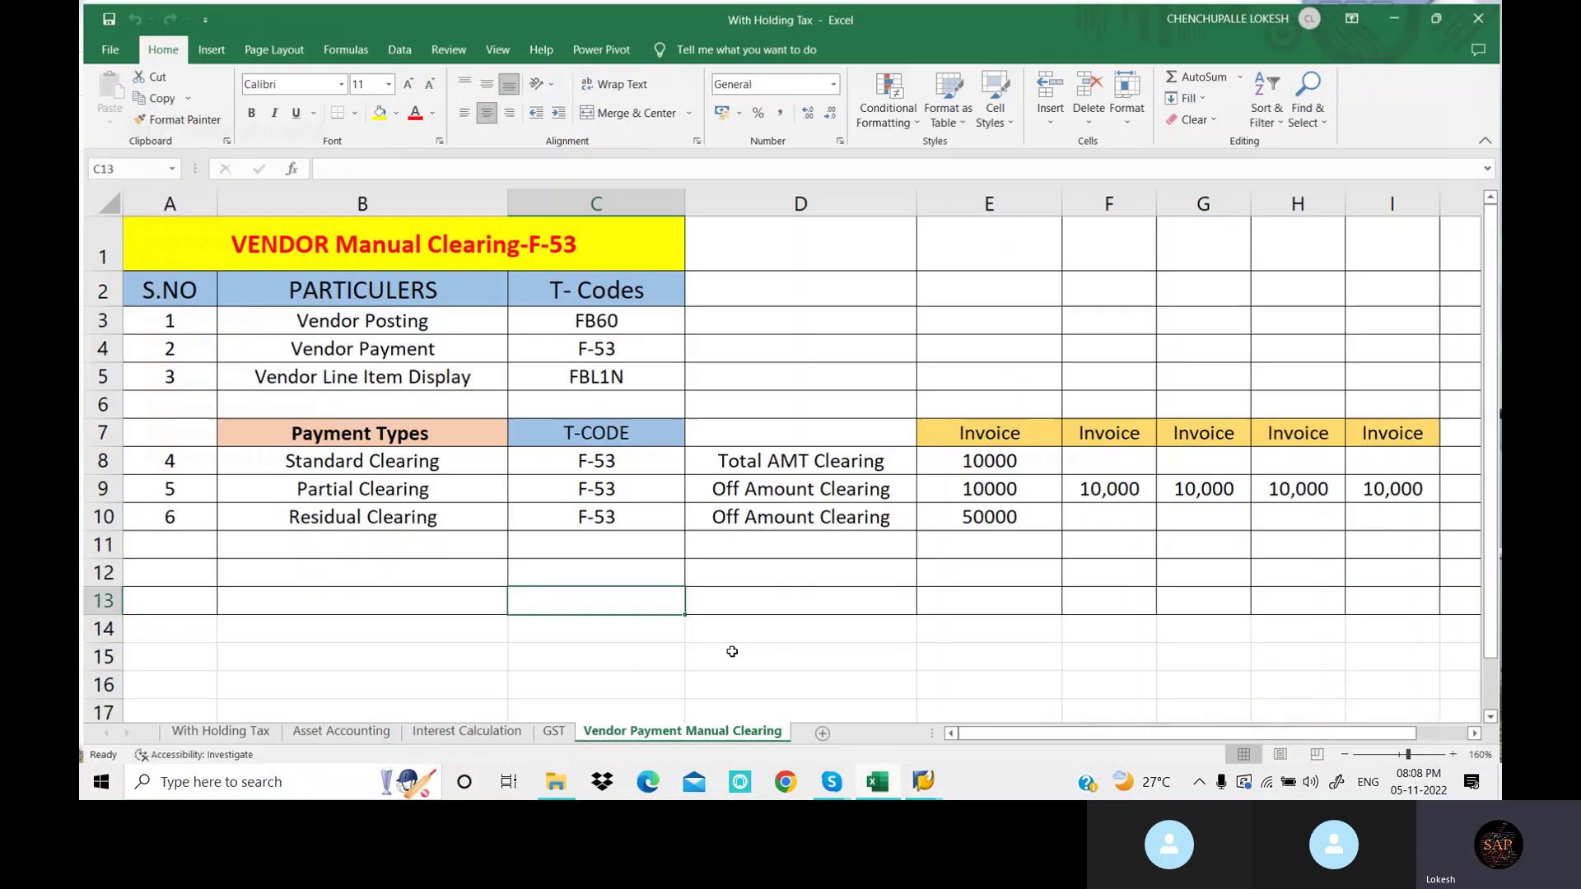
click(574, 321)
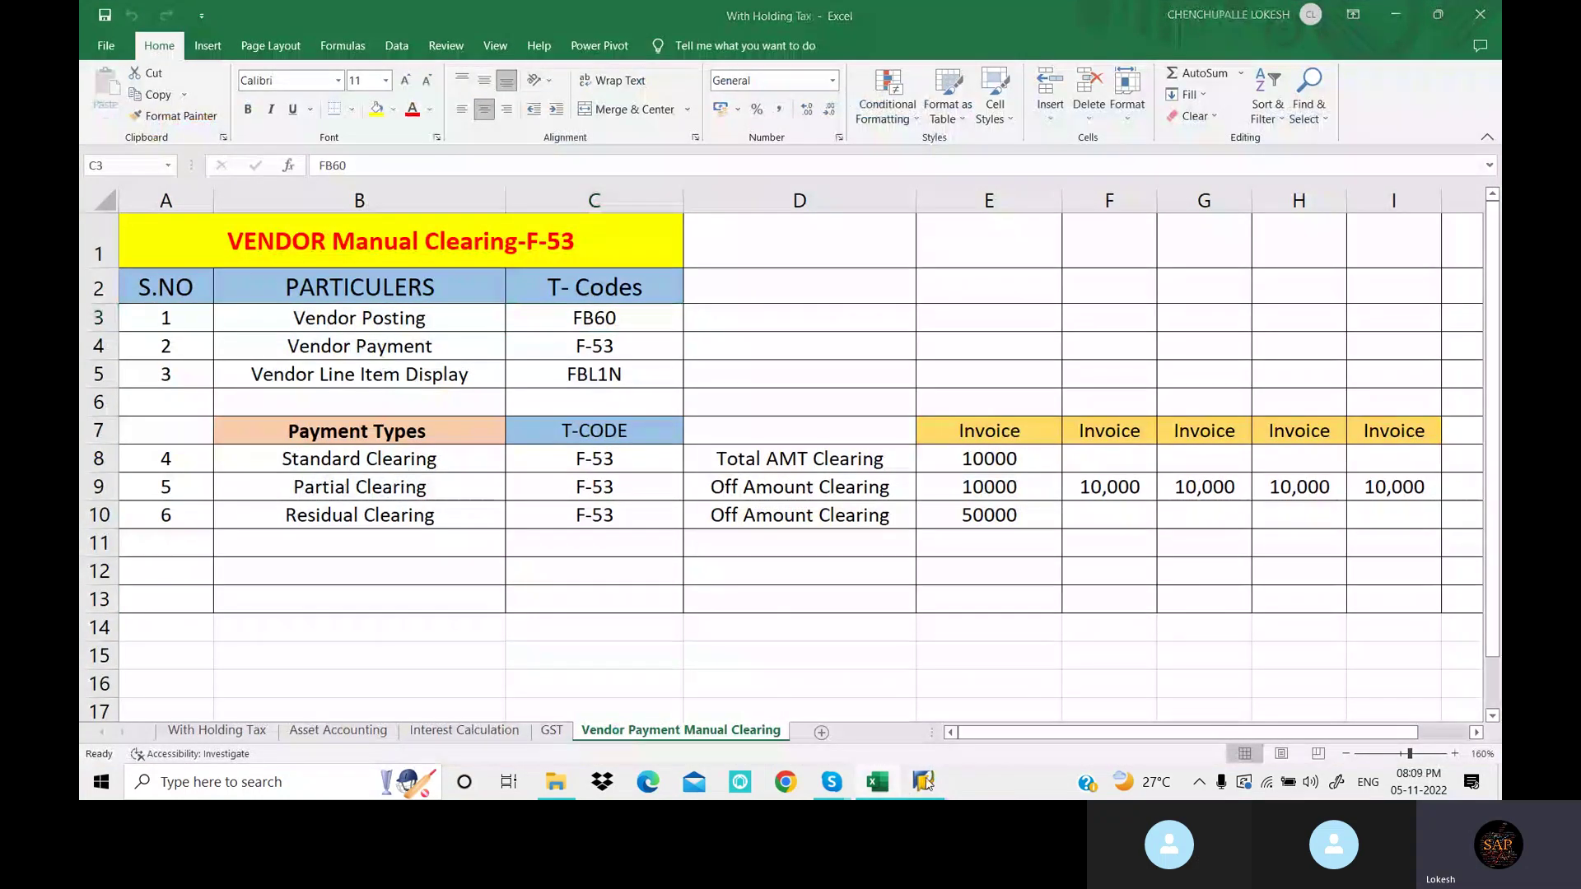
mouse_move(923, 777)
click(1014, 700)
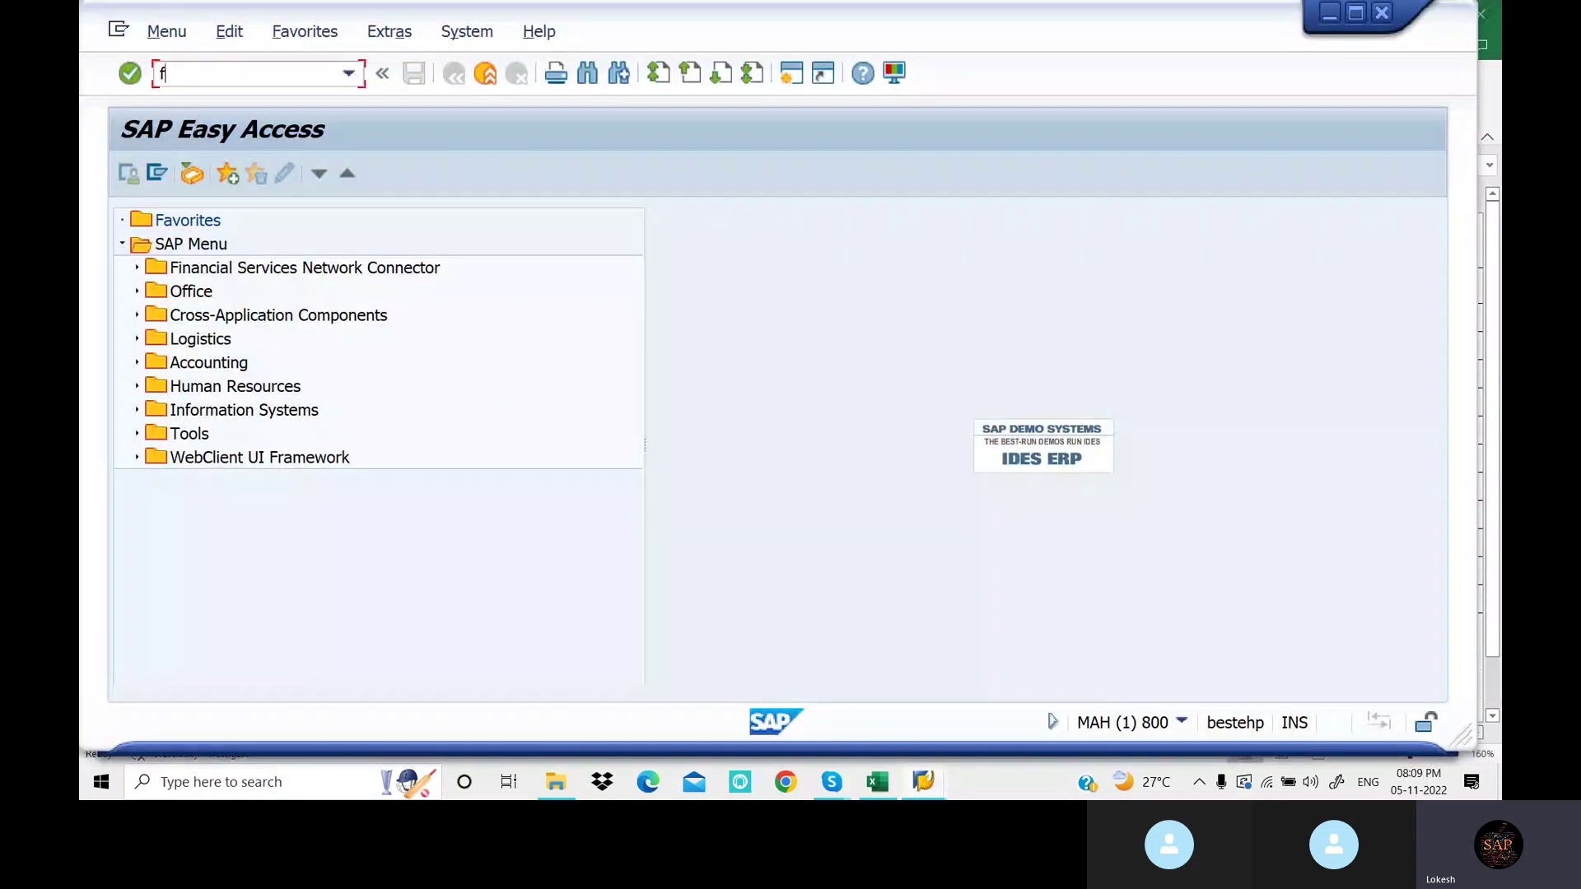
key(Return)
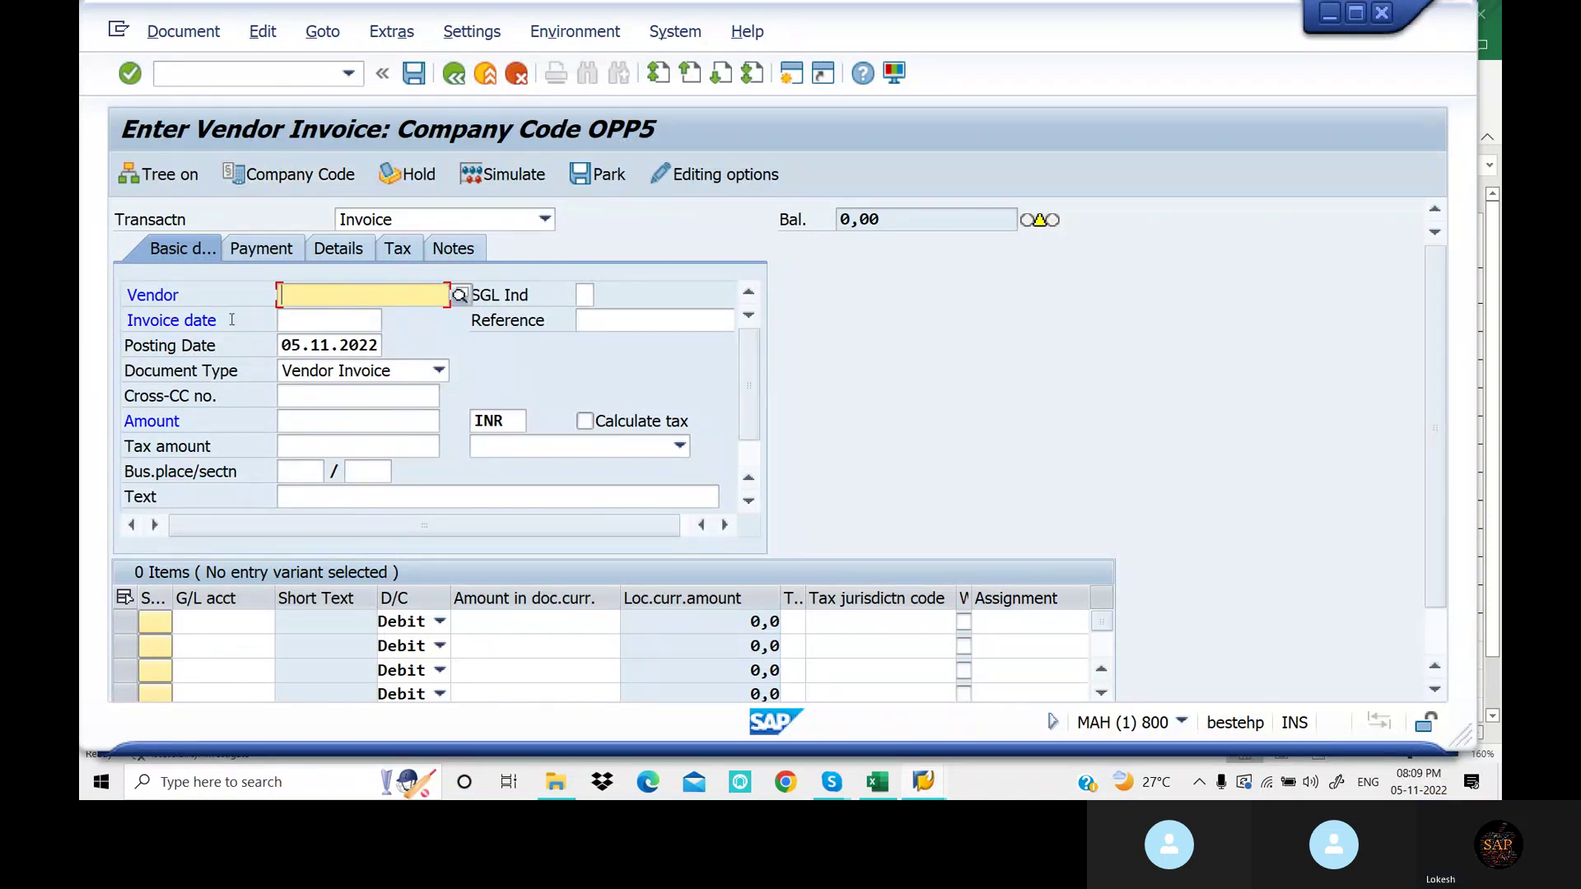
Look up the vendors of company code OPP5 and choose KALYAN TRADERS as the invoice vendor
click(459, 296)
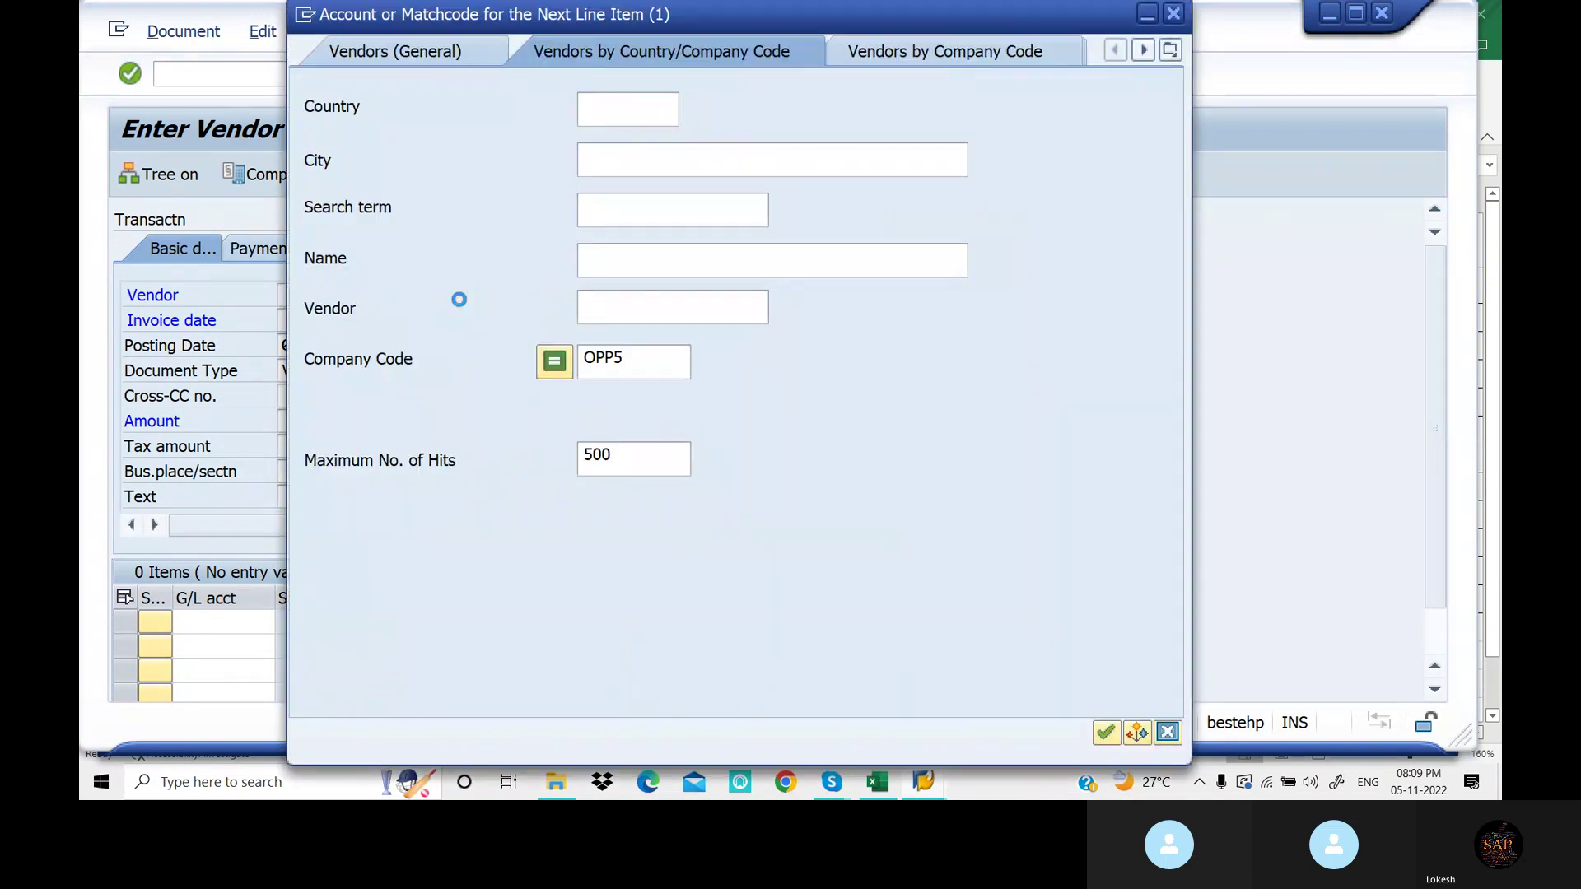
key(Return)
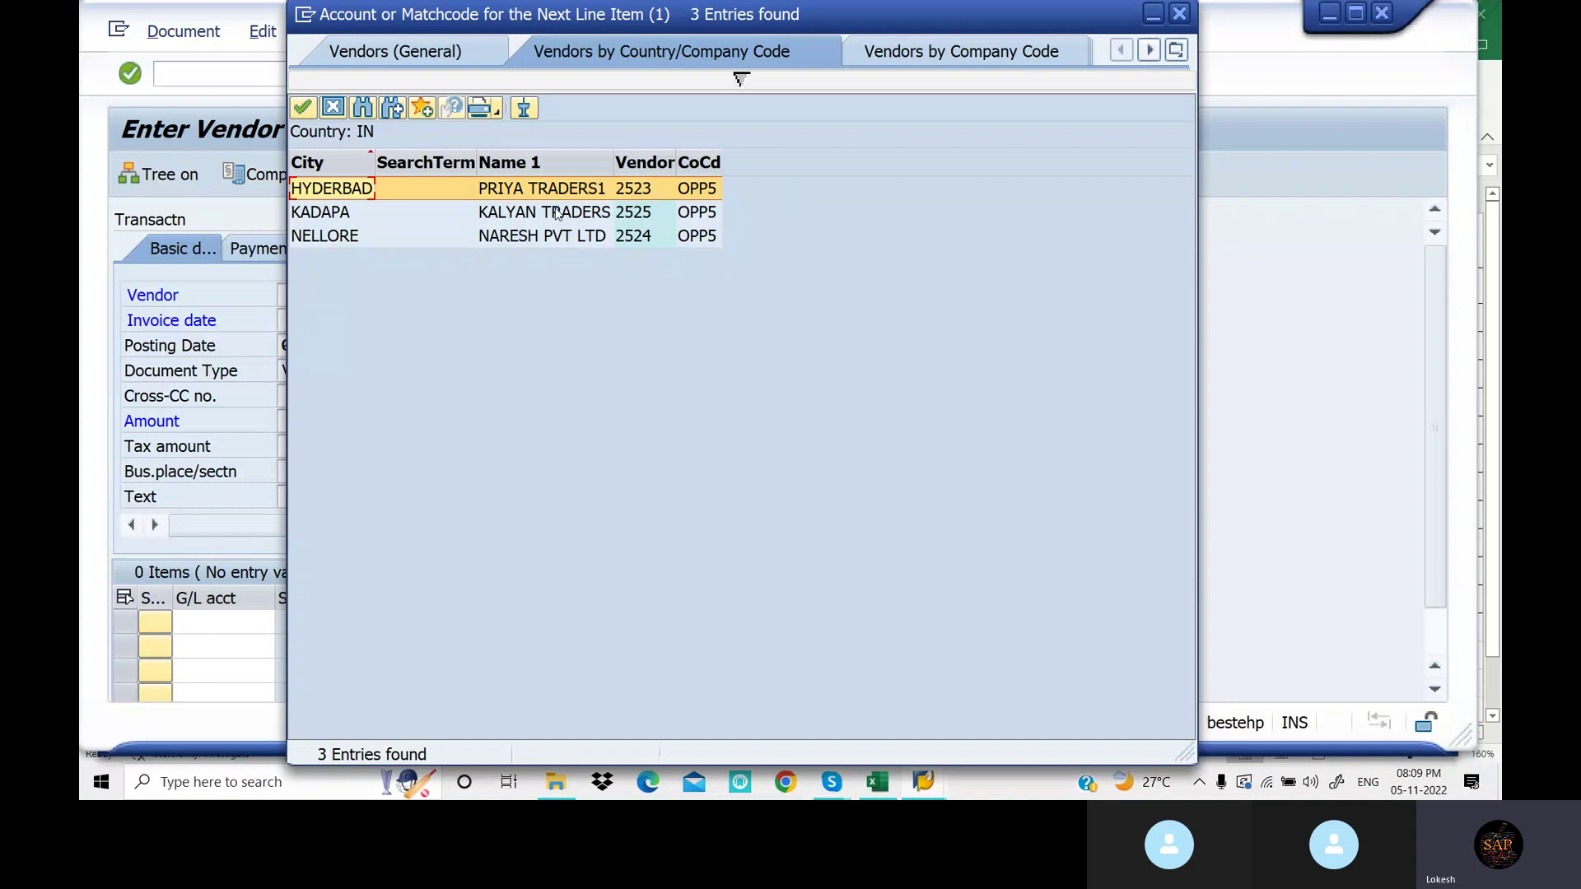
click(552, 214)
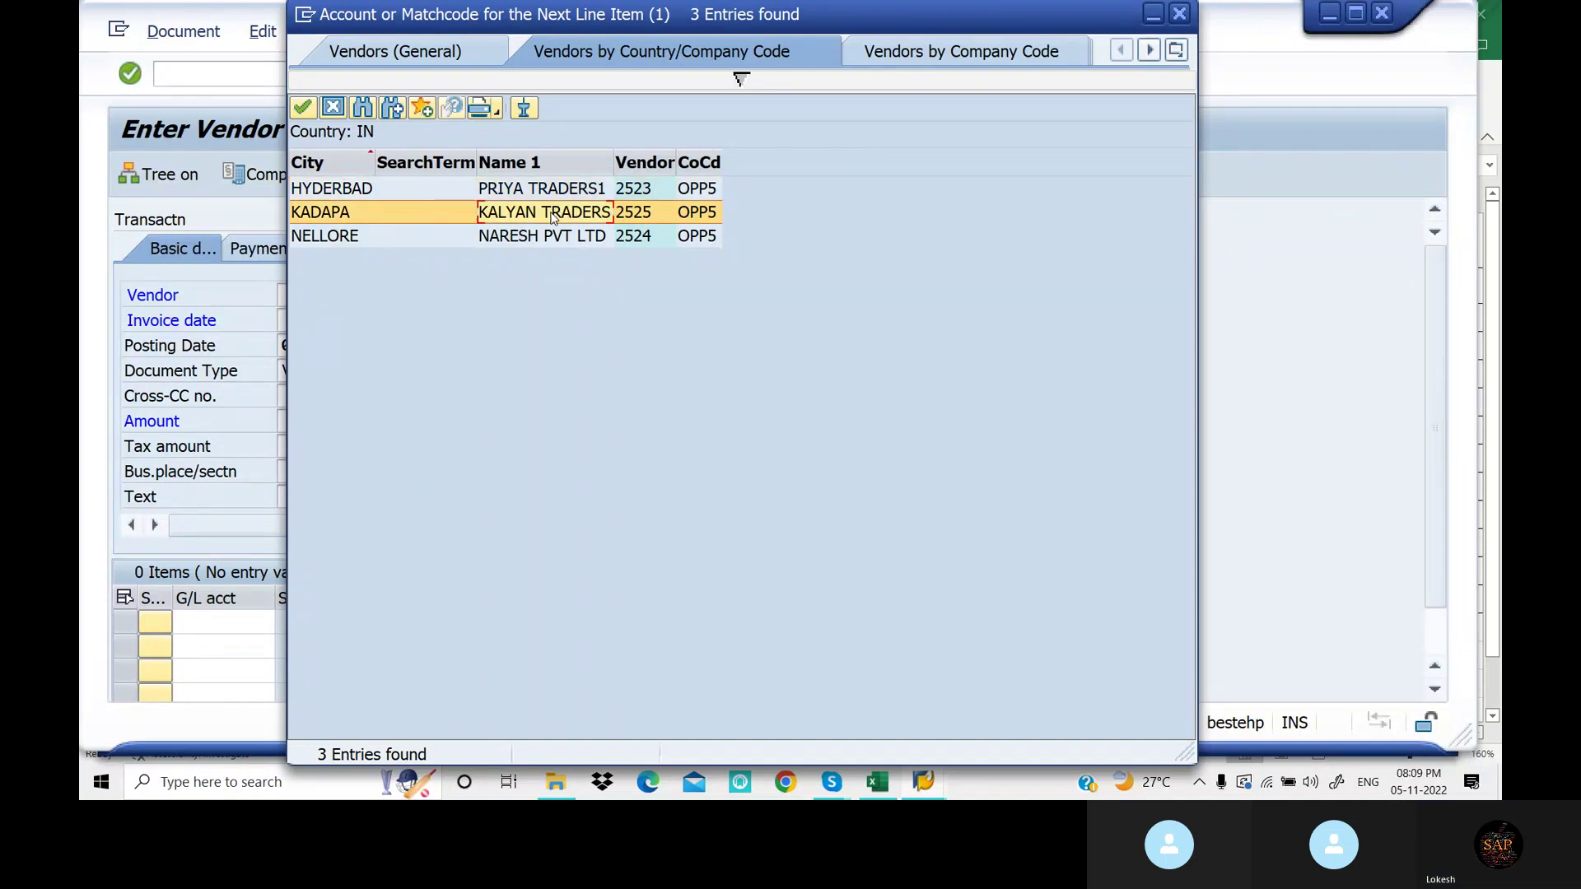
double_click(552, 216)
Set the invoice date to 05.11.2022 and the reference to Vendor-006
click(303, 321)
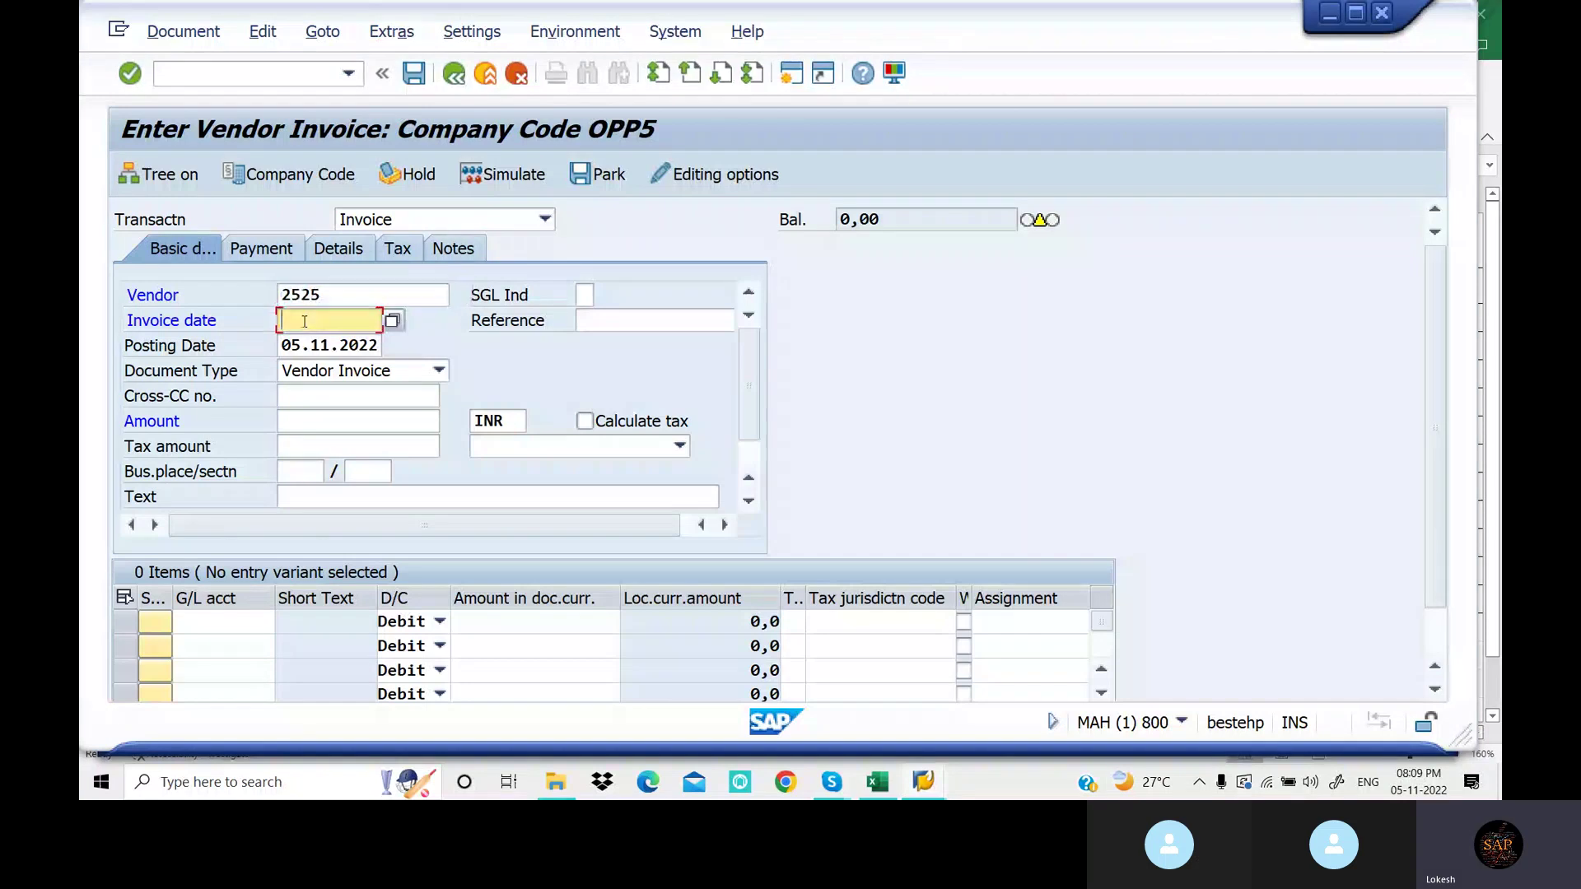
text(05.11.2022)
key(Tab)
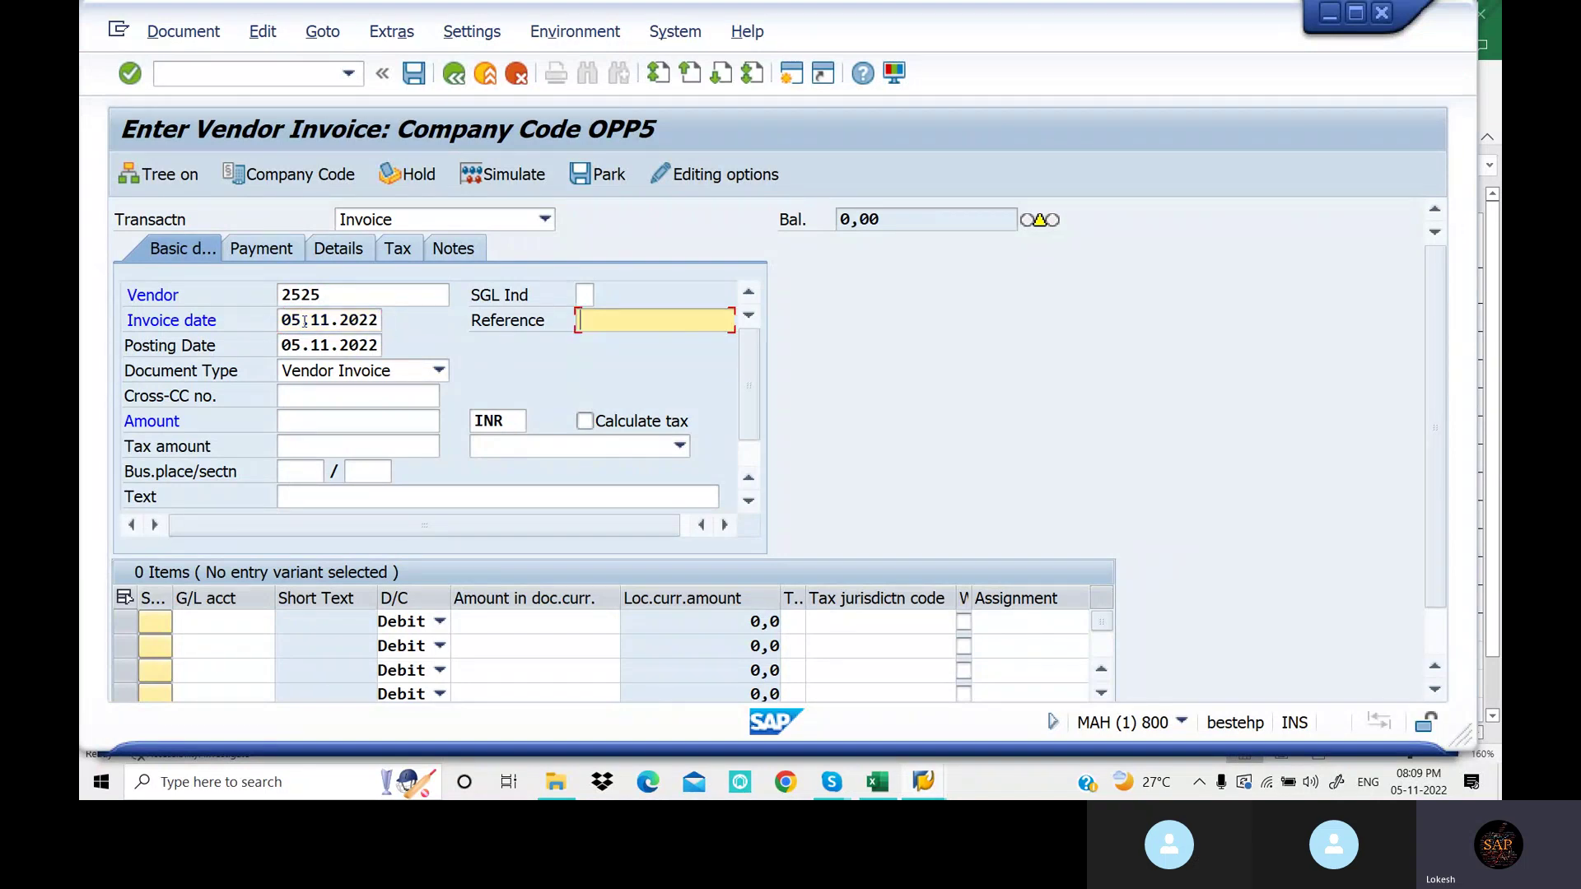
key(Tab)
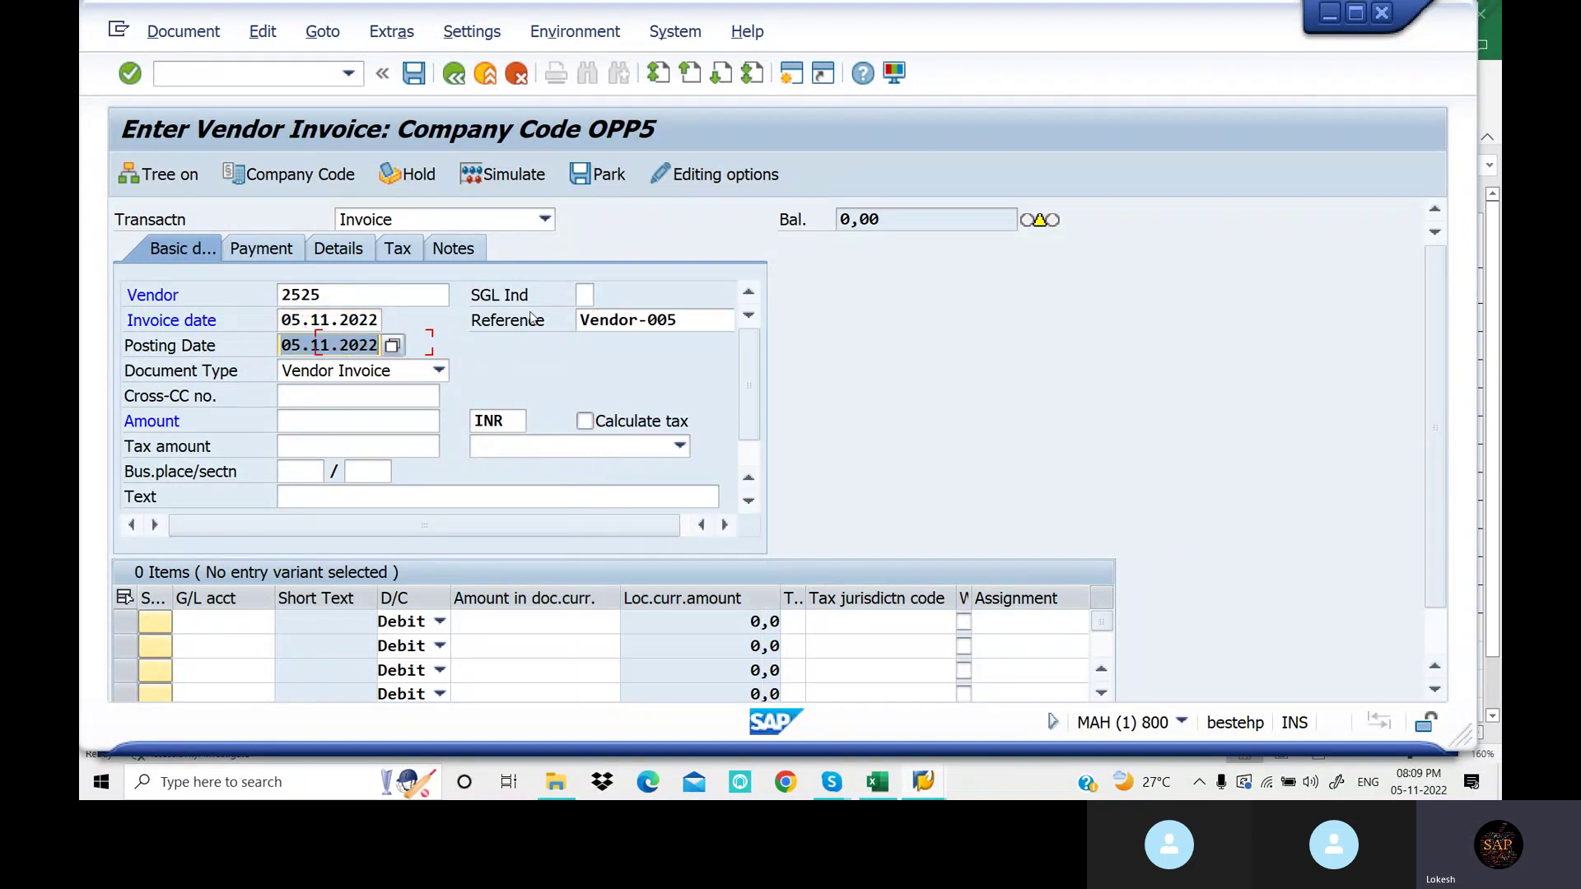
click(691, 313)
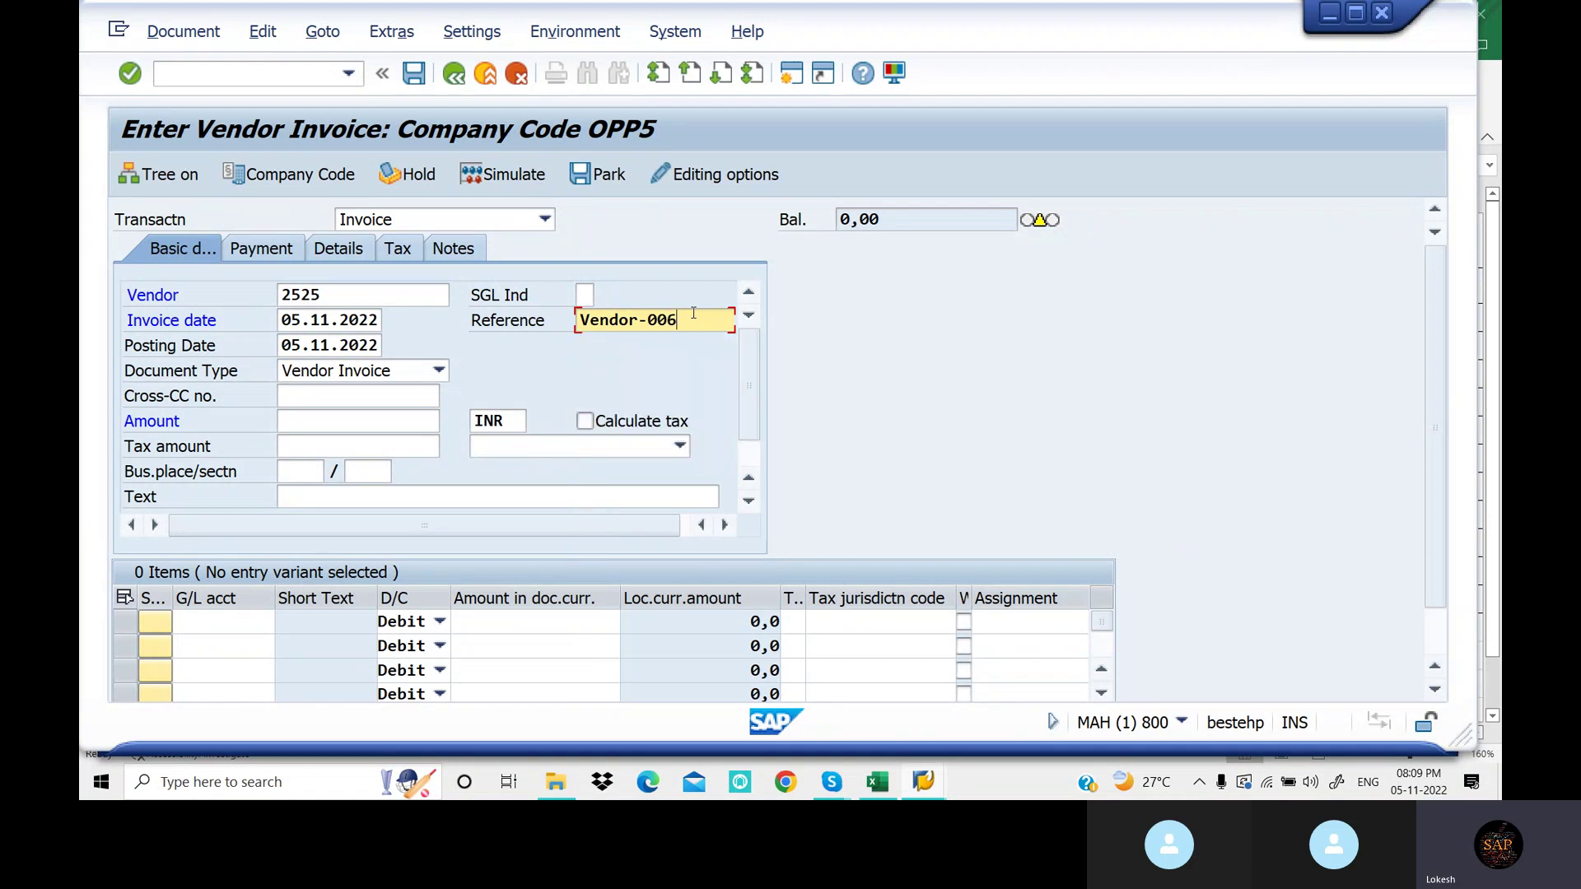
Enter 10000 as the vendor invoice amount in INR
key(Tab)
key(Tab)
key(Tab)
key(Tab)
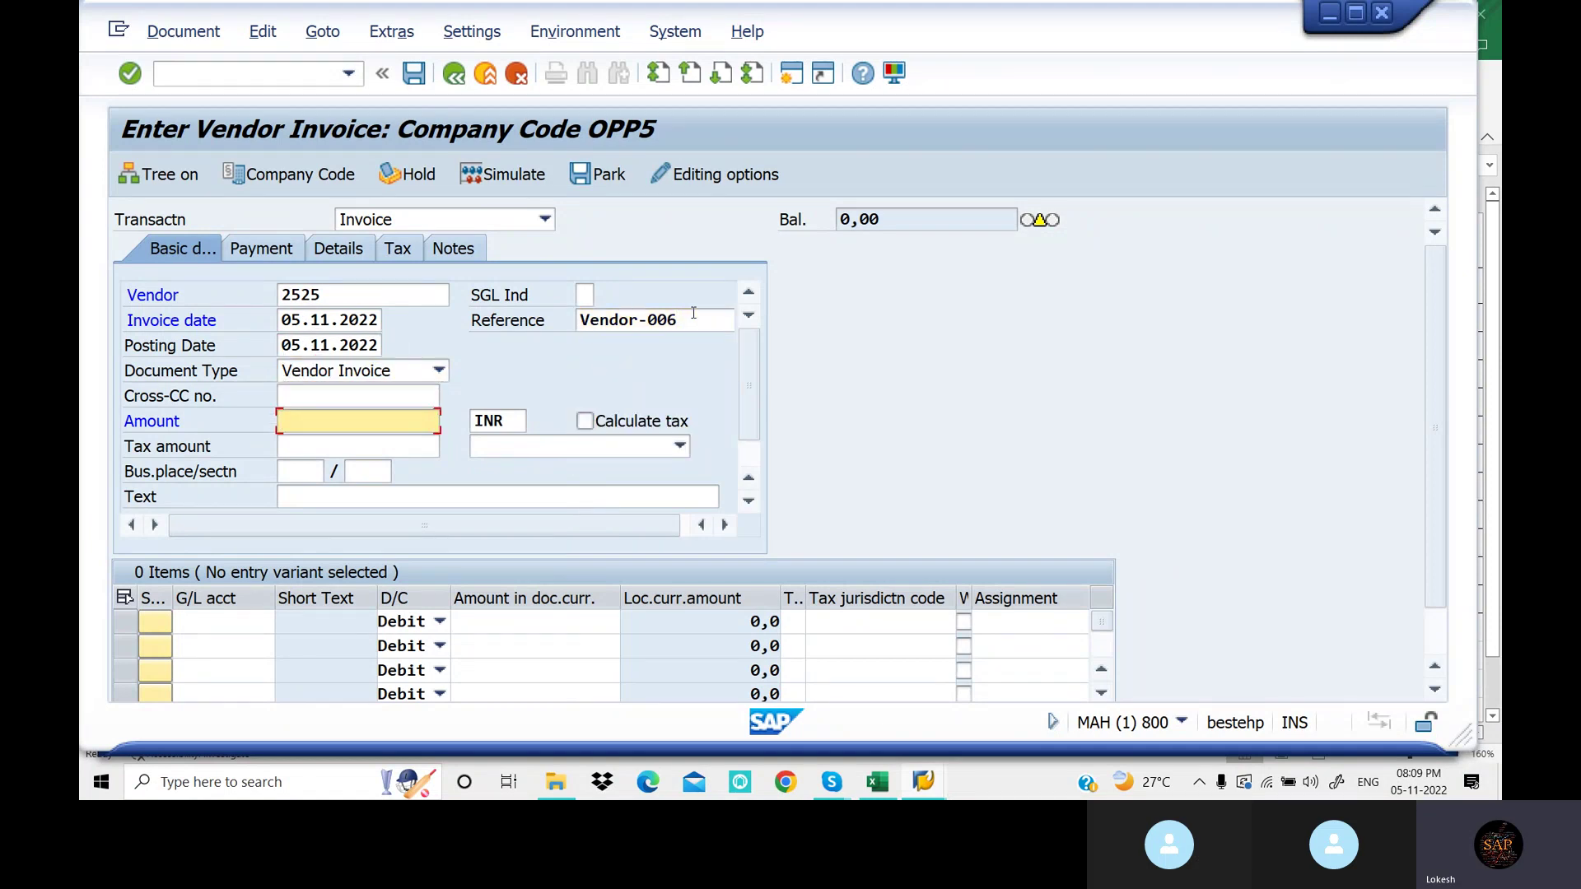
text(1)
key(Down)
key(Tab)
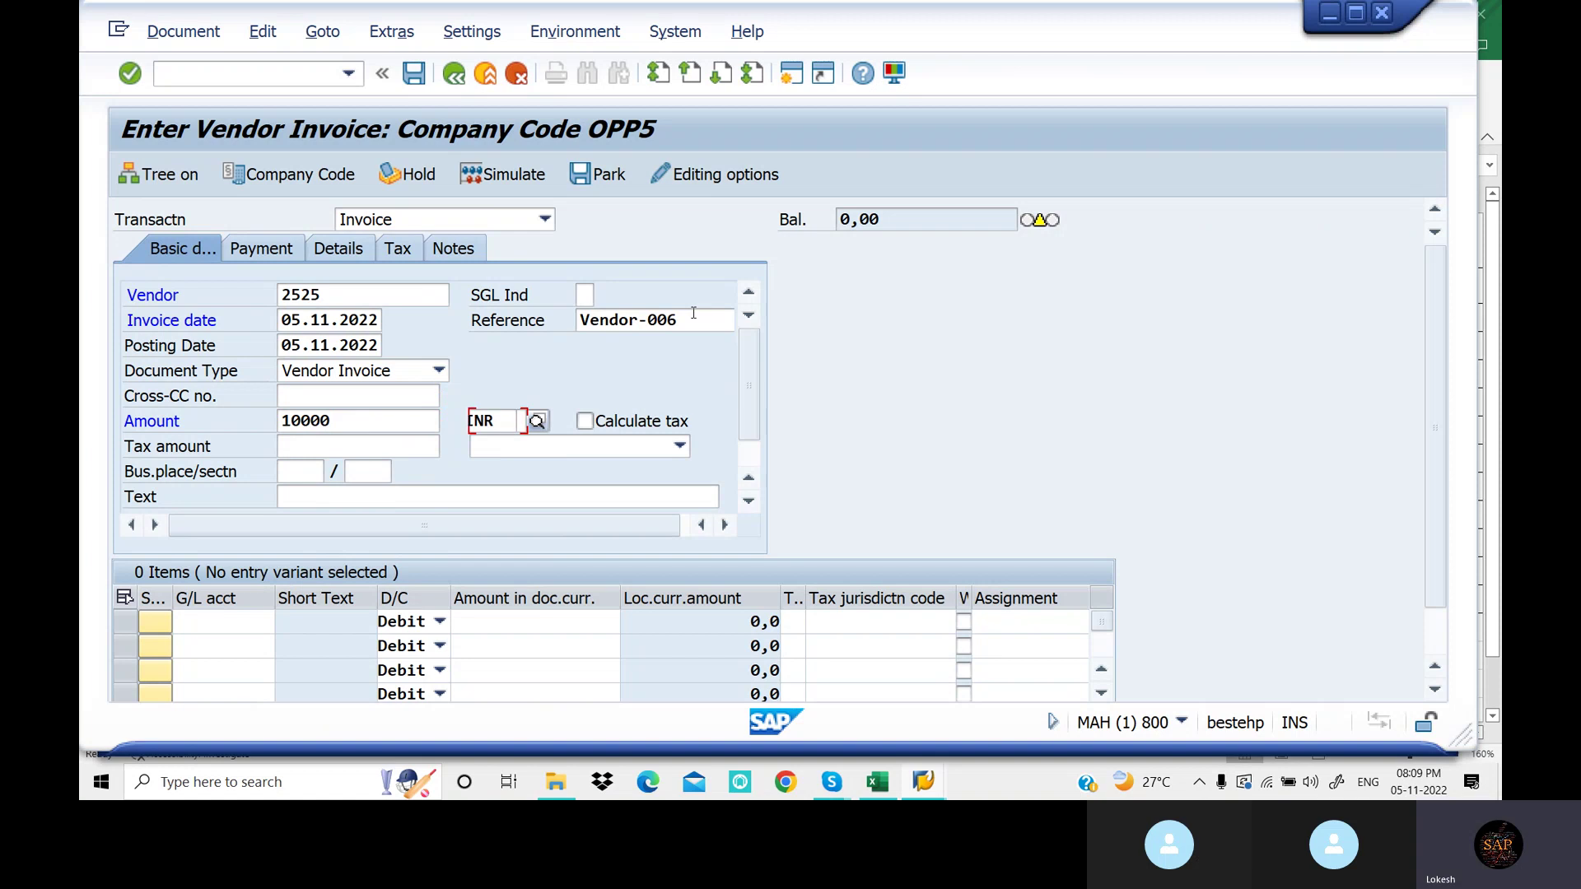
Enter VENDOR INVOICE as the invoice header text, leaving the tax and business place fields empty
key(Tab)
key(Tab)
key(Tab)
key(Tab)
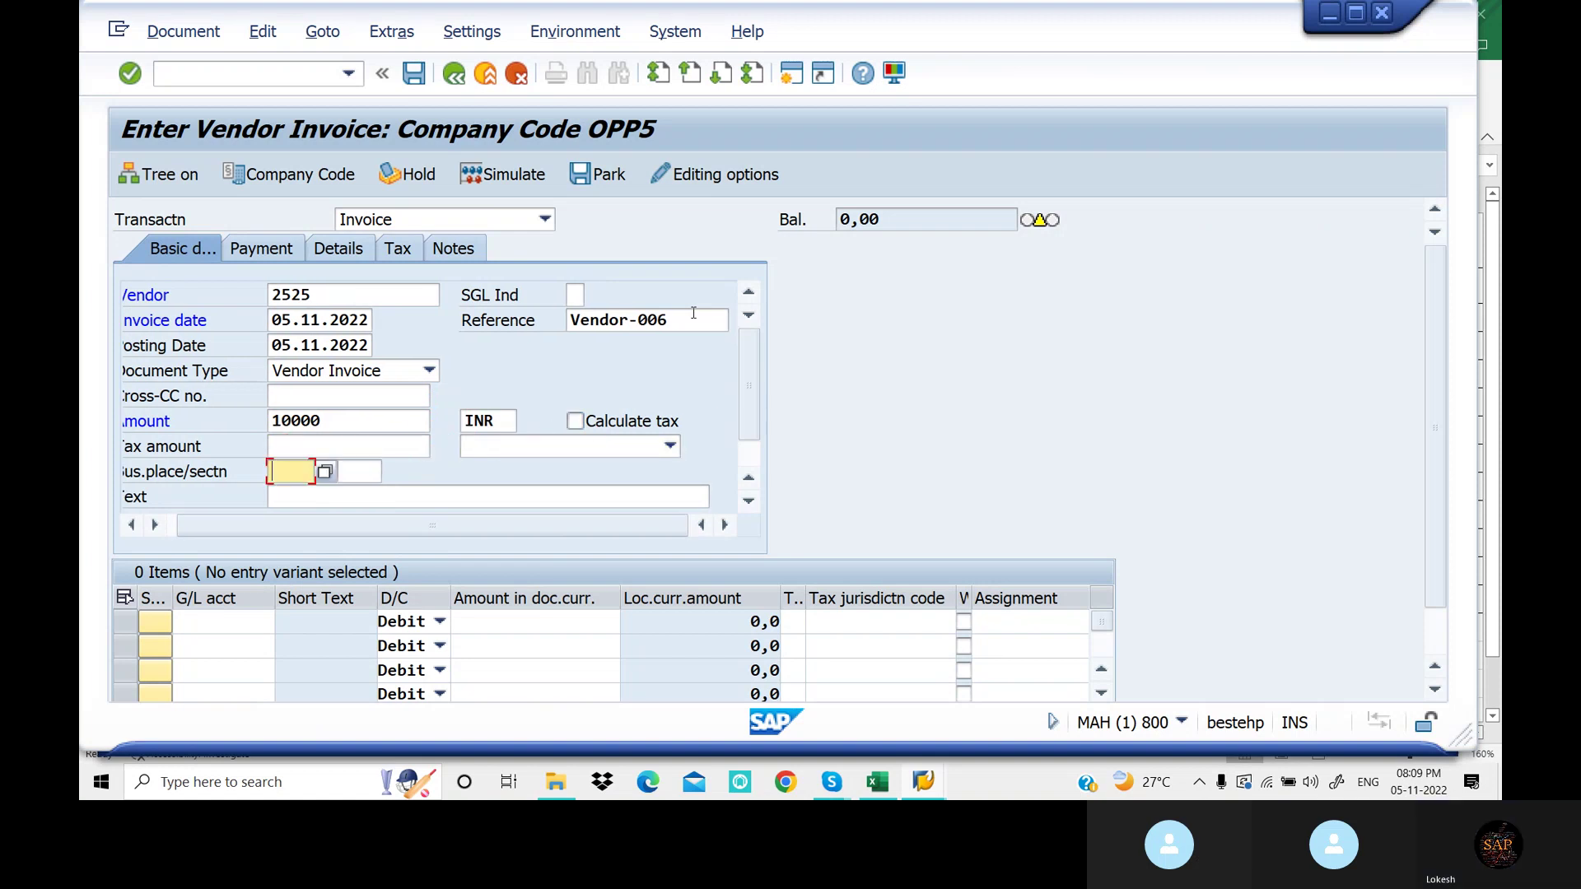
key(Tab)
key(Tab)
key(Tab)
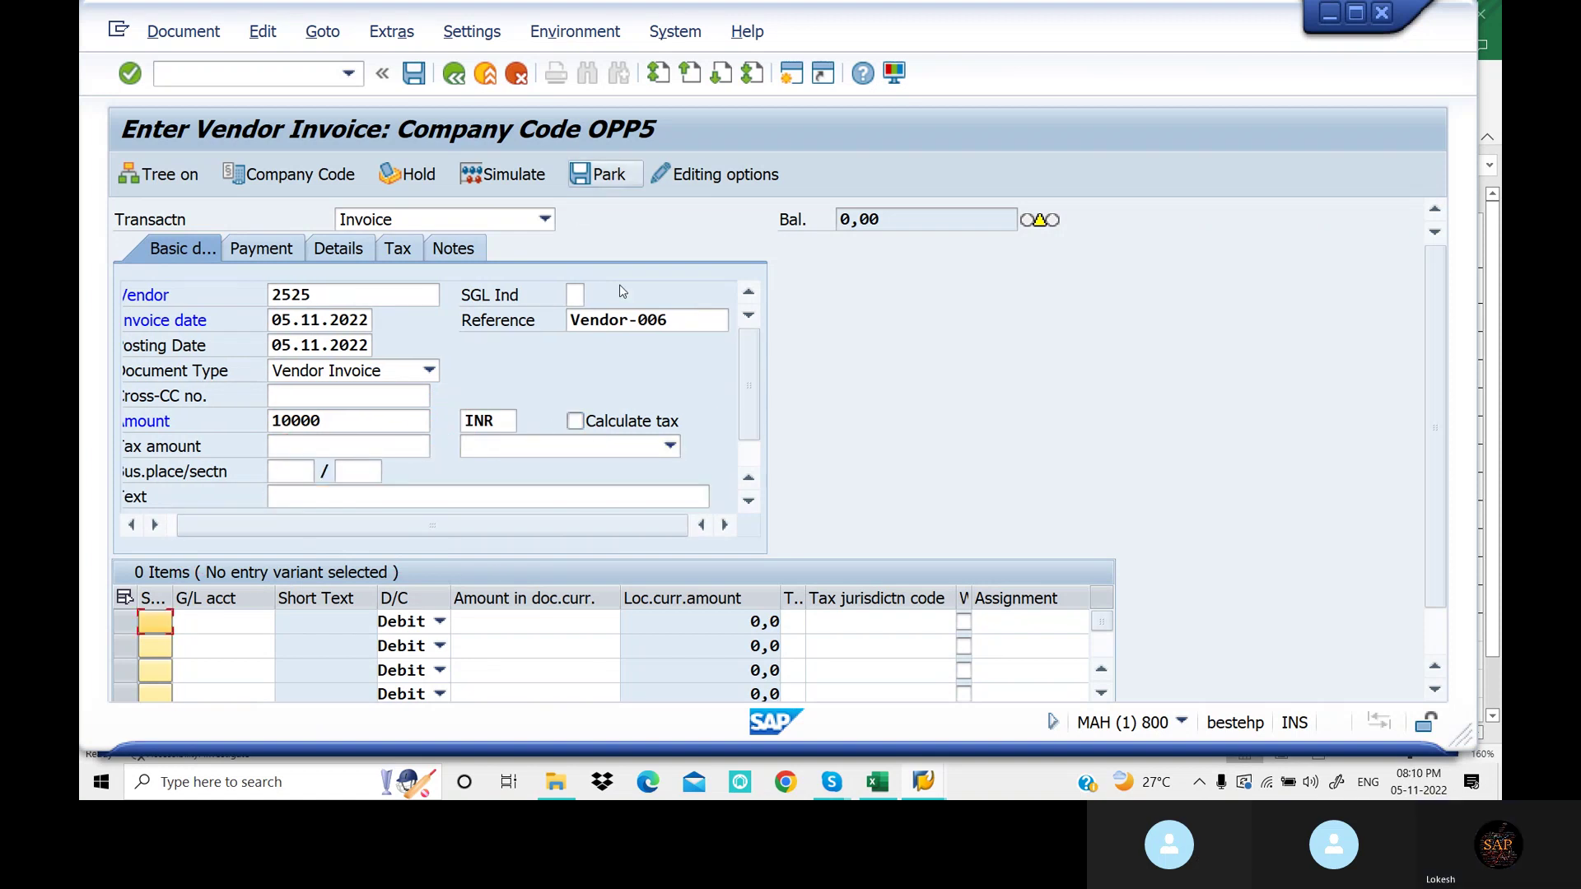
click(425, 498)
key(BackSpace)
key(Down)
key(Tab)
key(Tab)
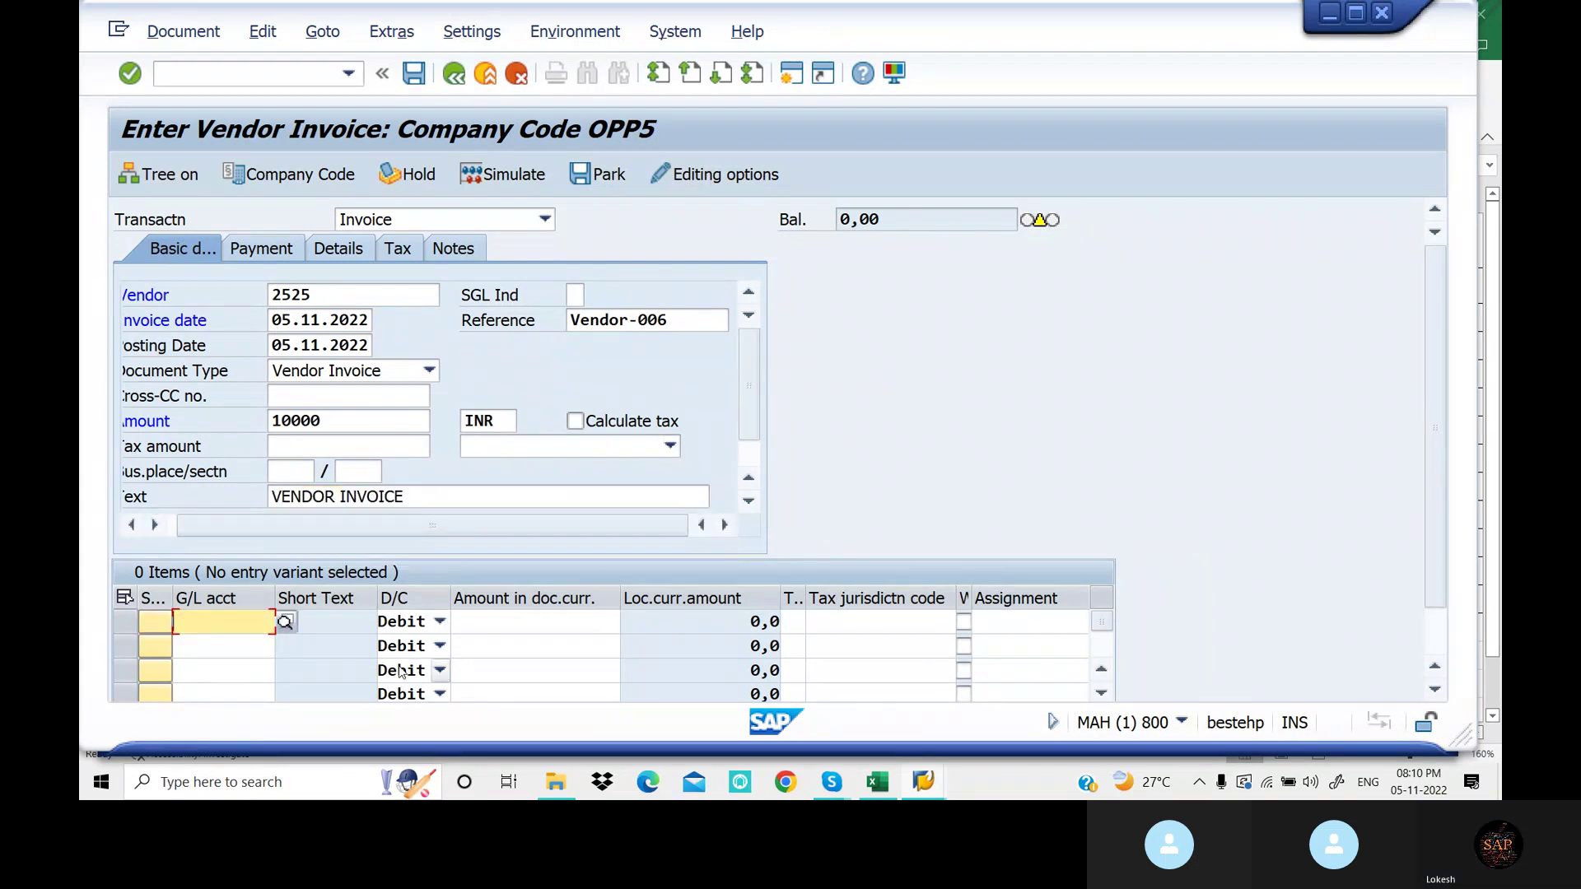
Look up the G/L accounts of chart OPP1 and choose Raw Material A/C for the first line item
click(286, 622)
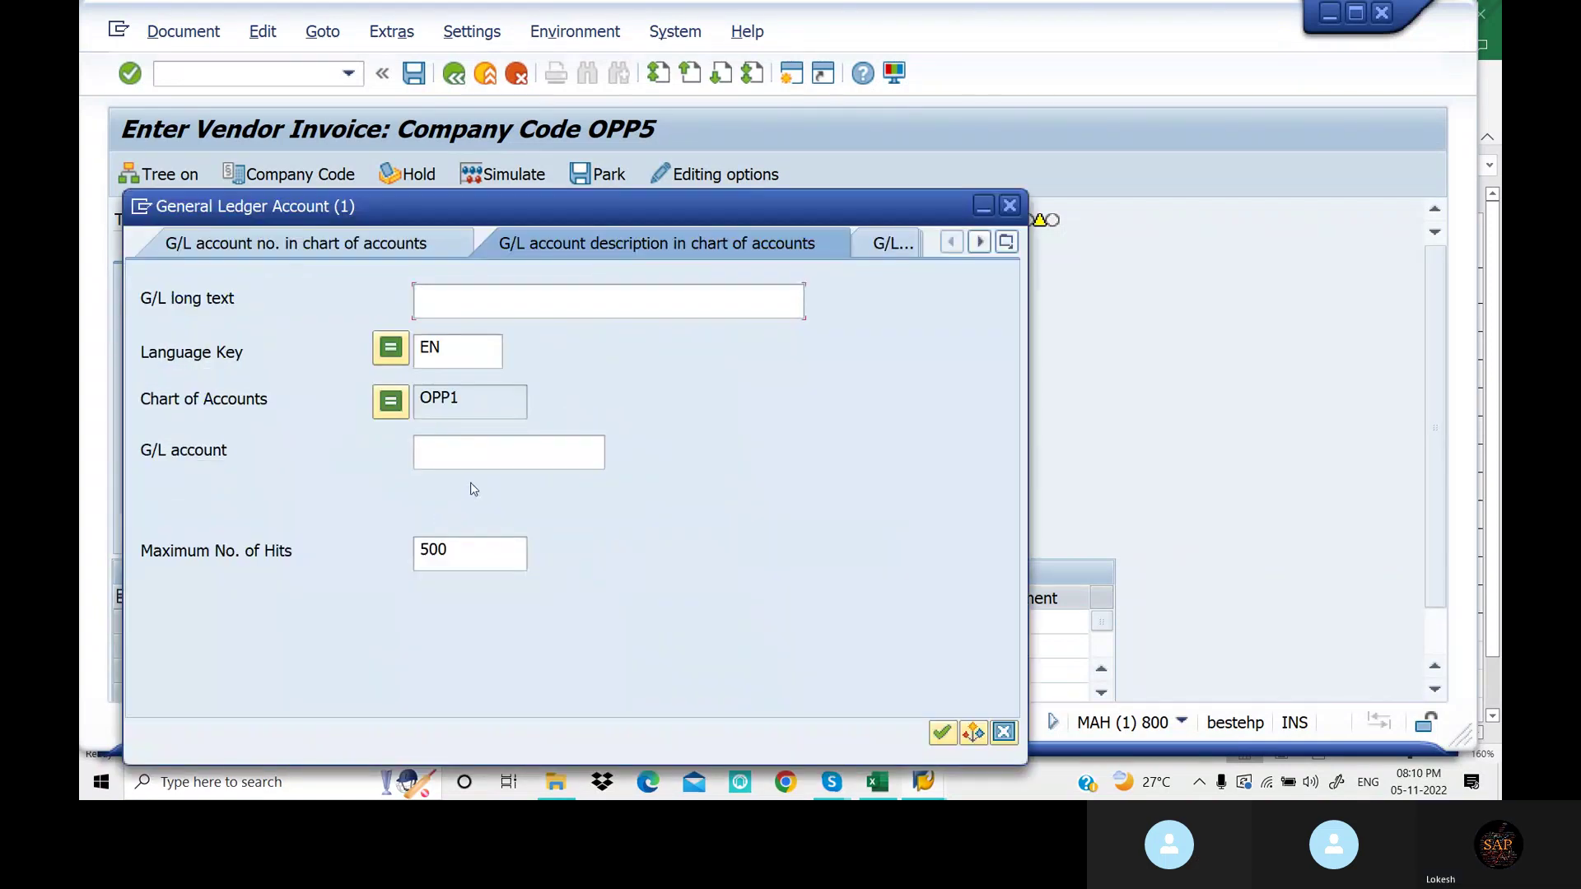
key(Return)
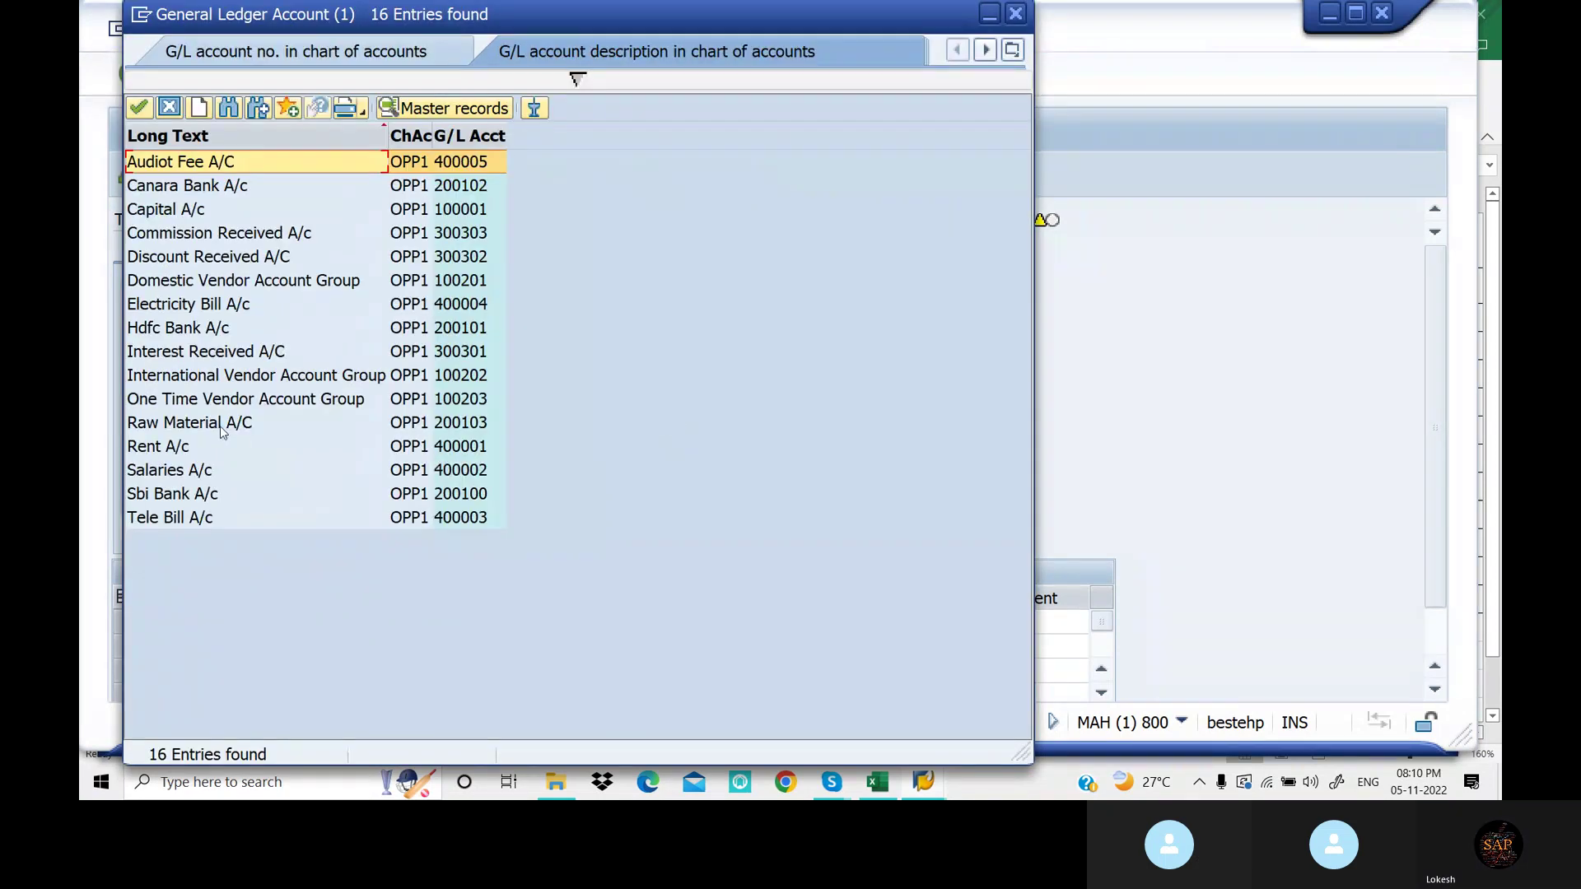
double_click(220, 425)
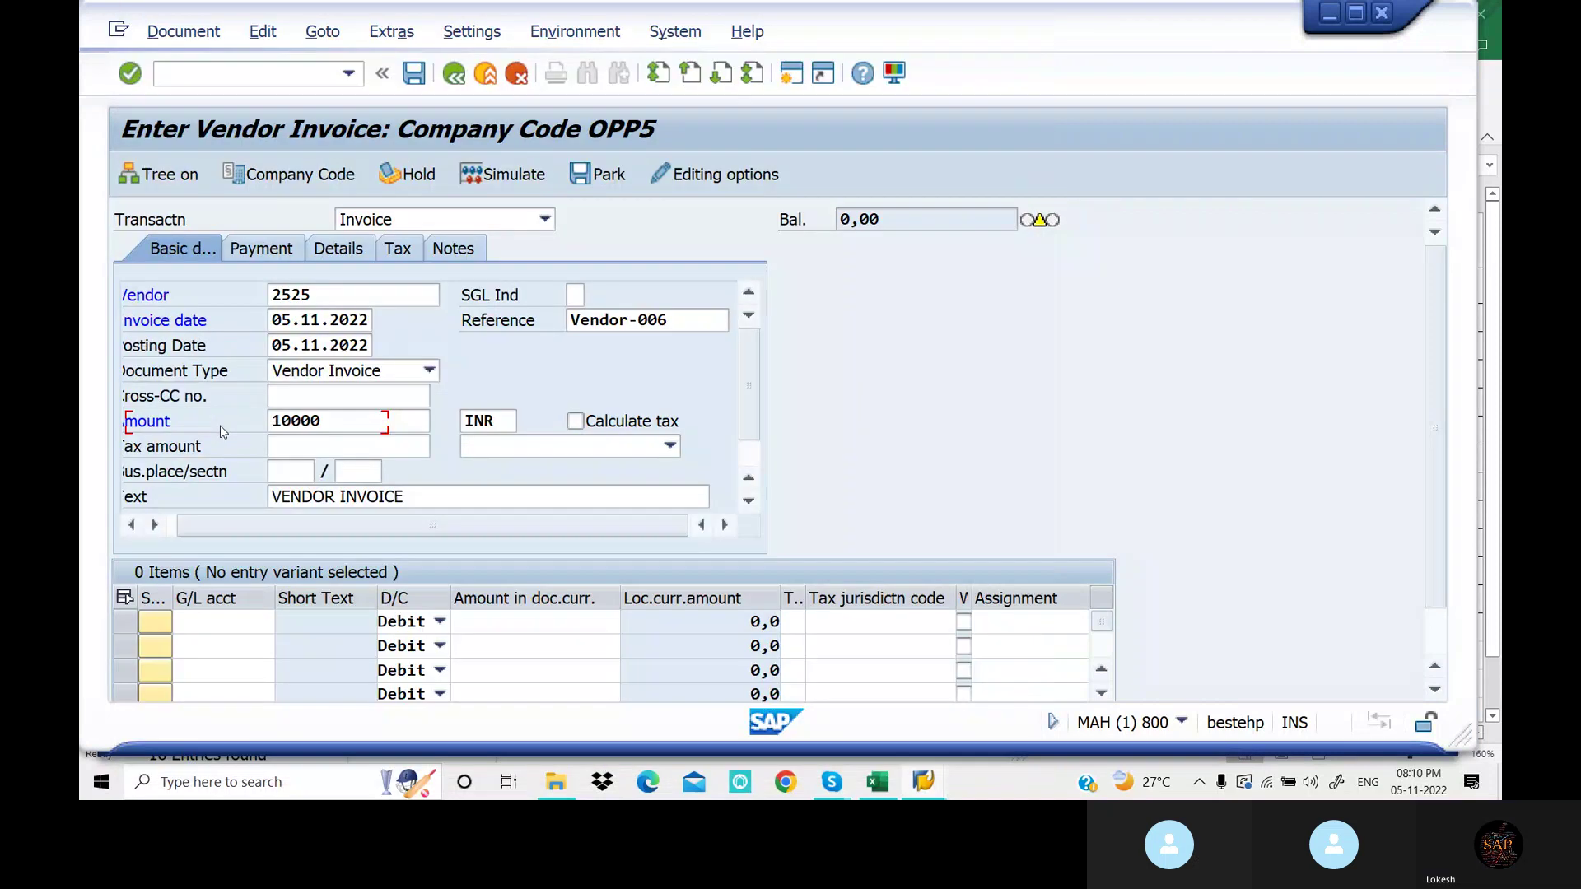
Enter 10000 as the debit amount for the Raw Material line item
key(Tab)
key(Tab)
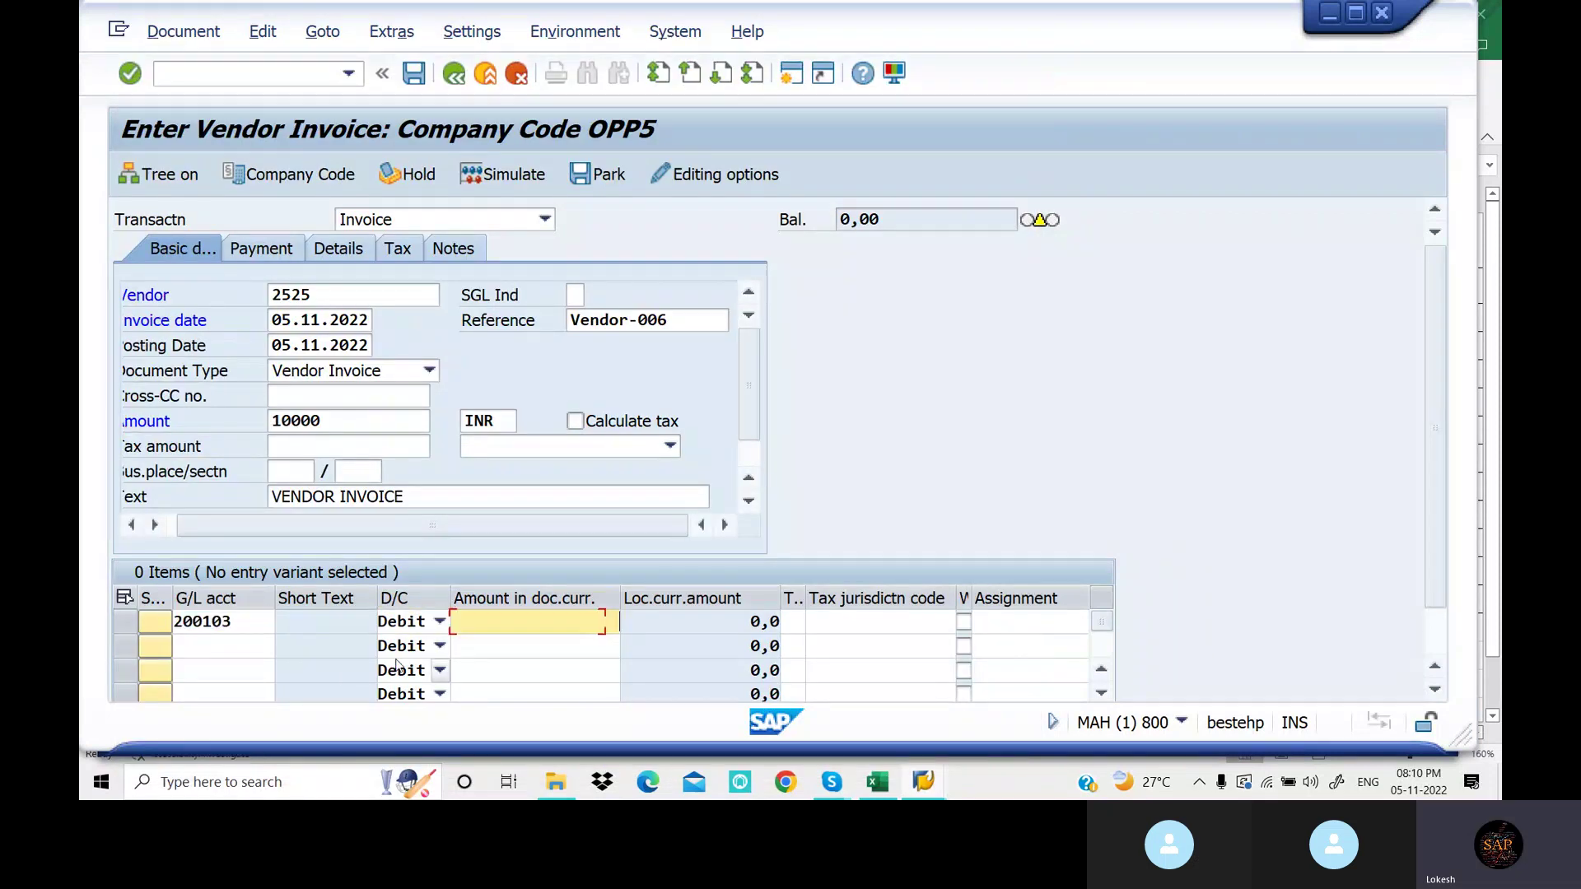
text(10000)
key(Tab)
key(Tab)
key(Tab)
key(Tab)
key(Tab)
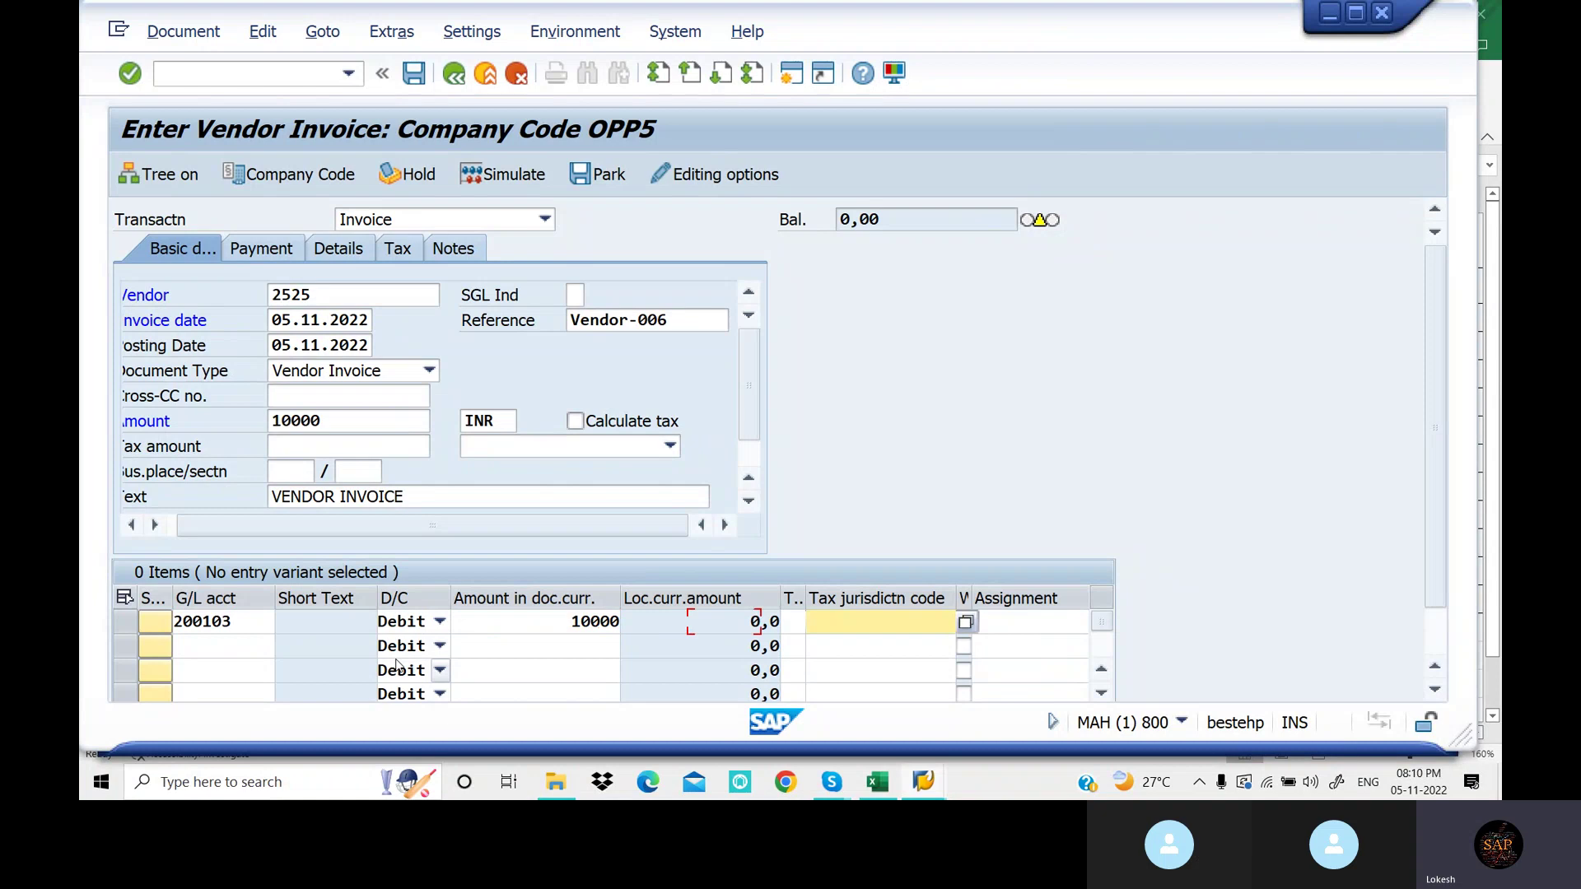
Set the line item text to Raw Material, leaving the assignment and value date empty
key(Tab)
key(space)
key(Down)
key(Return)
key(Tab)
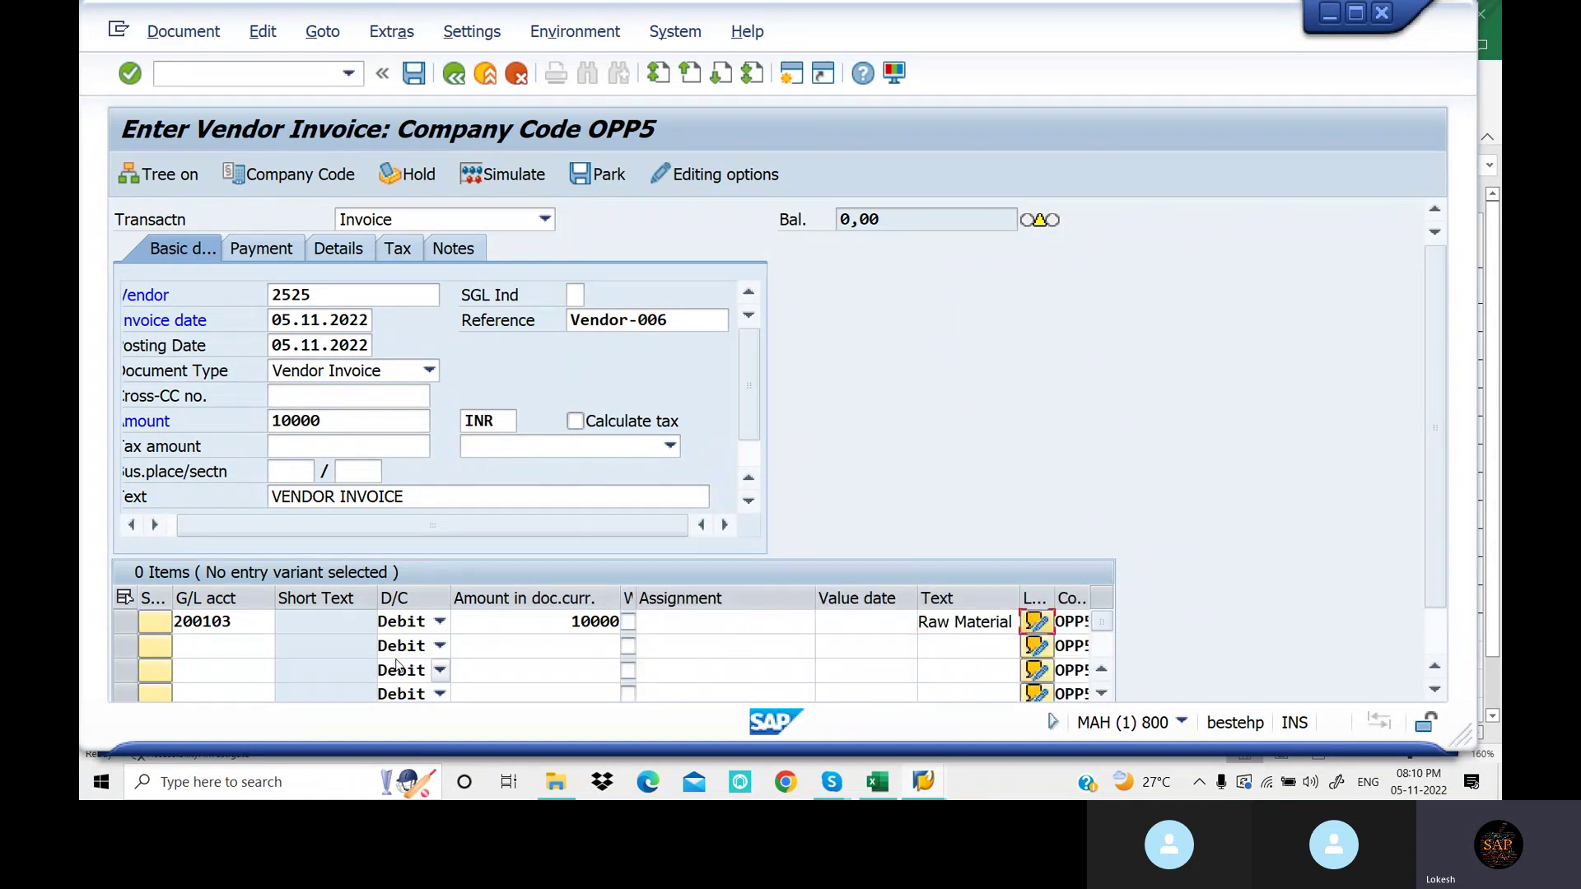
Simulate the Vendor-006 invoice and post it, leaving the line item's long text empty
key(Return)
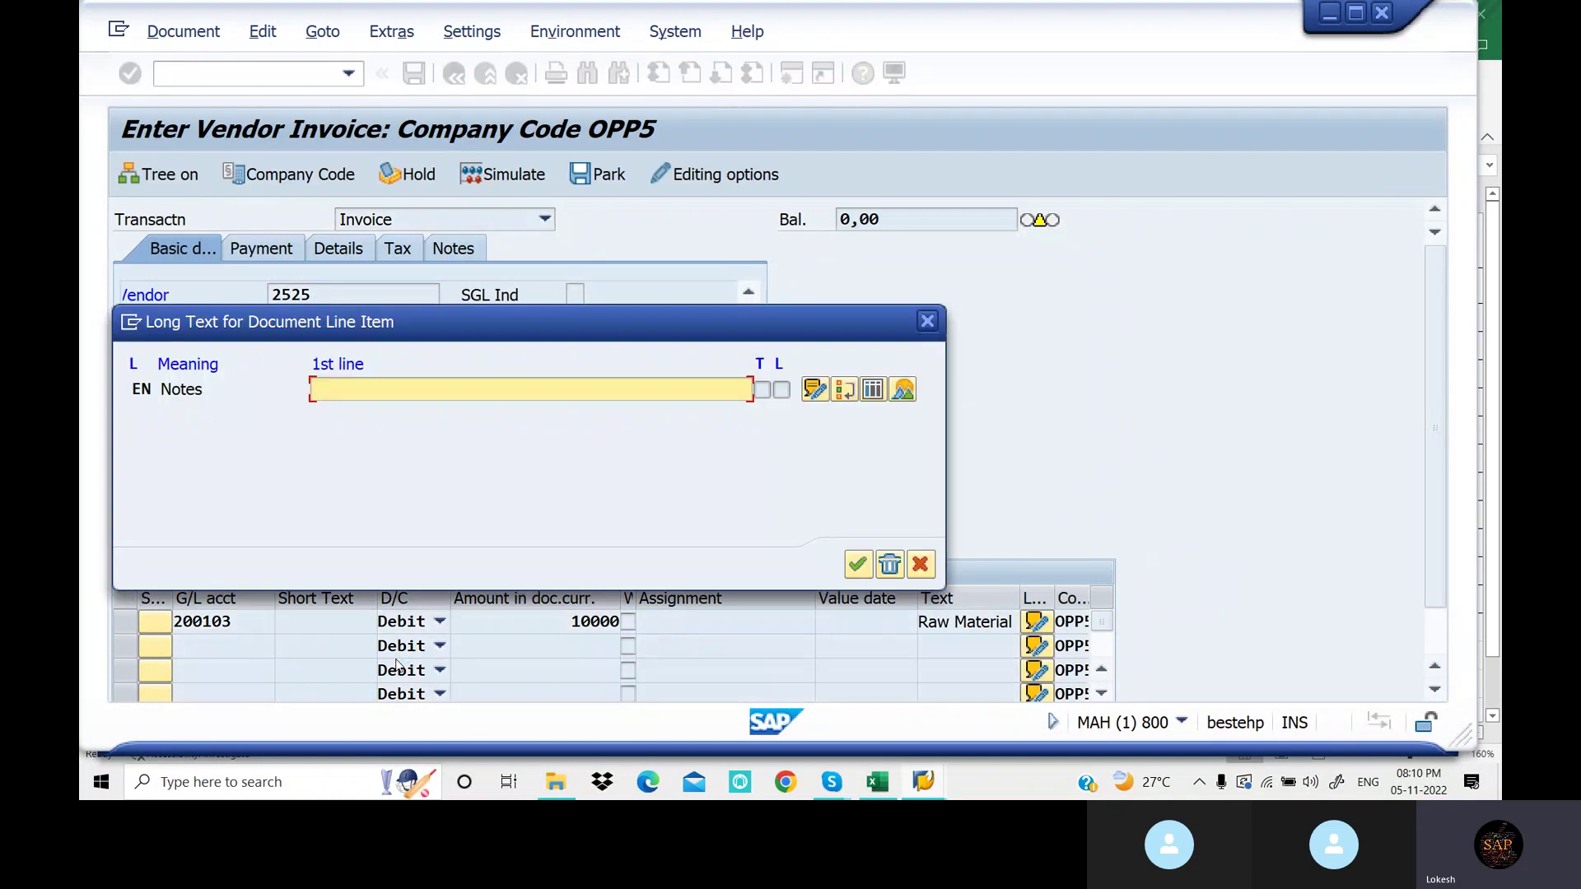
click(926, 321)
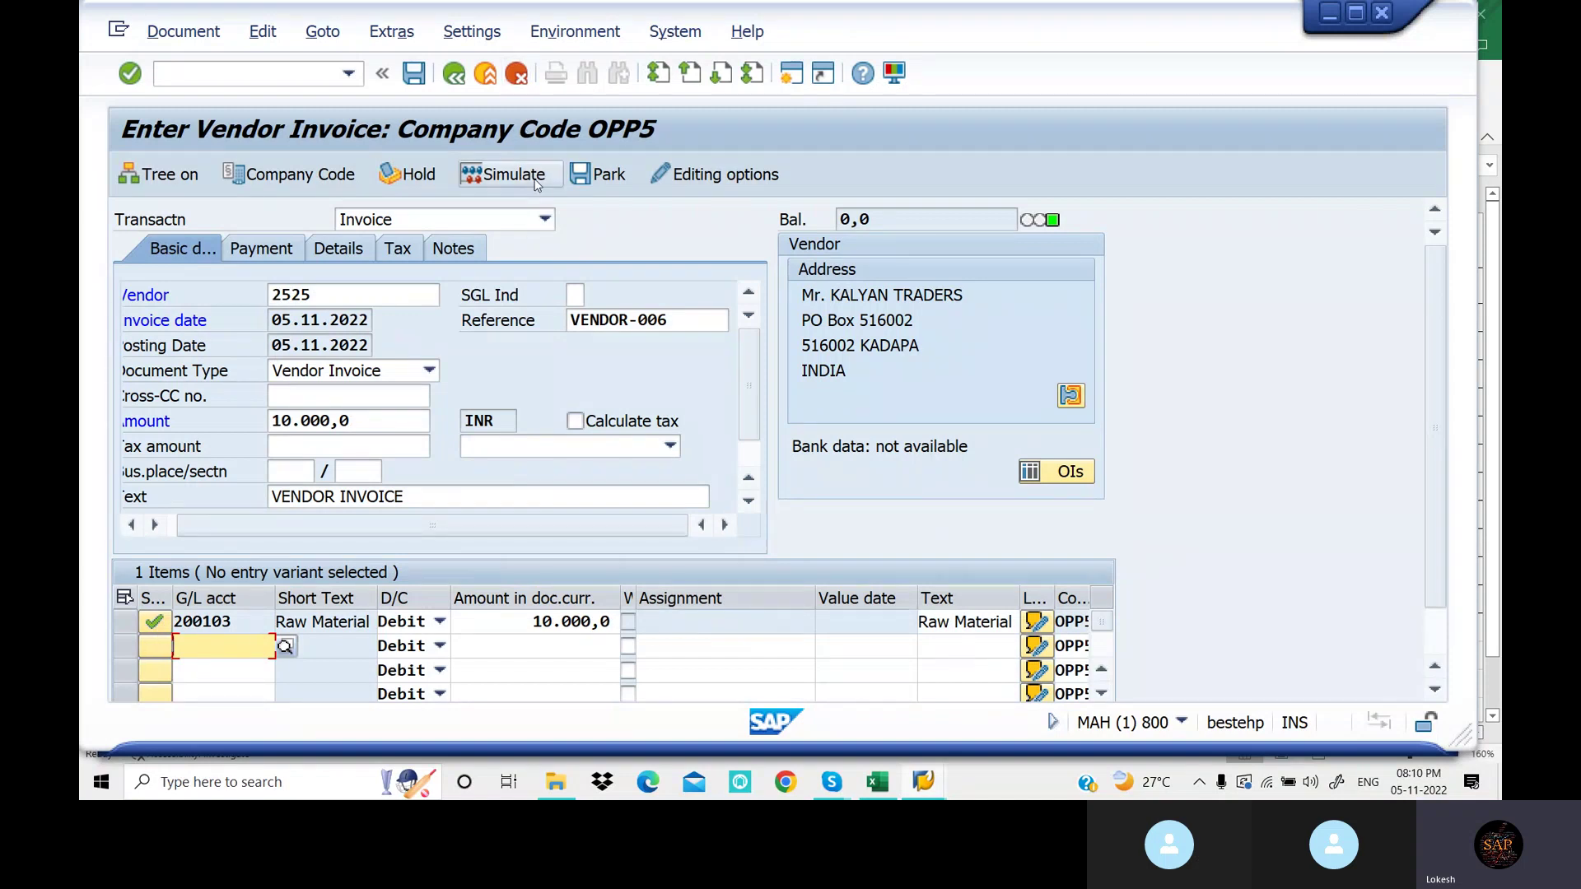
click(504, 175)
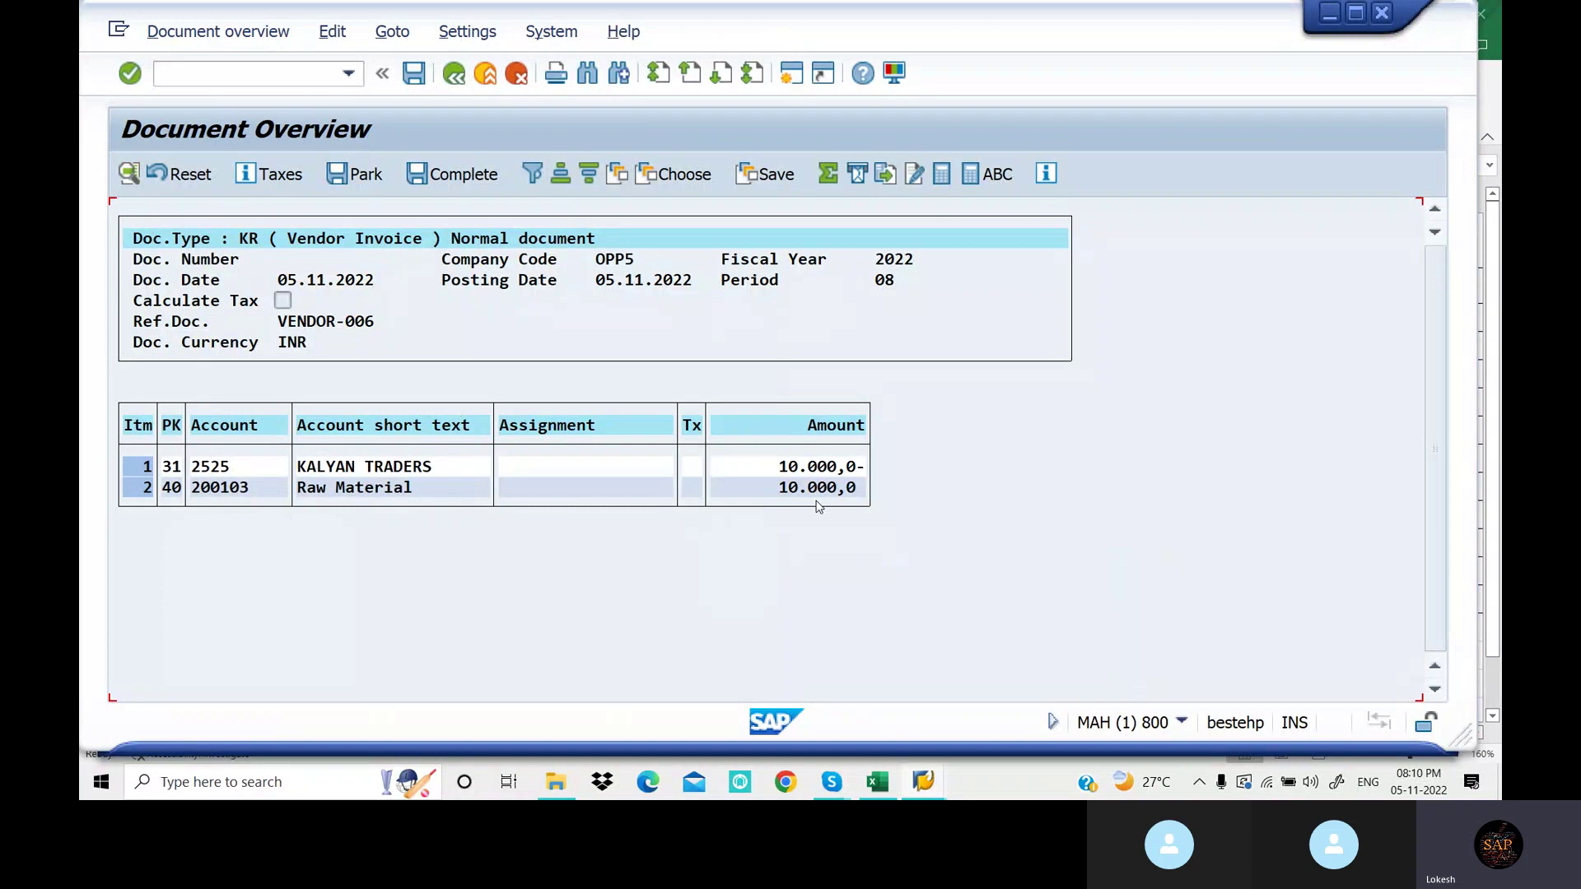
click(420, 82)
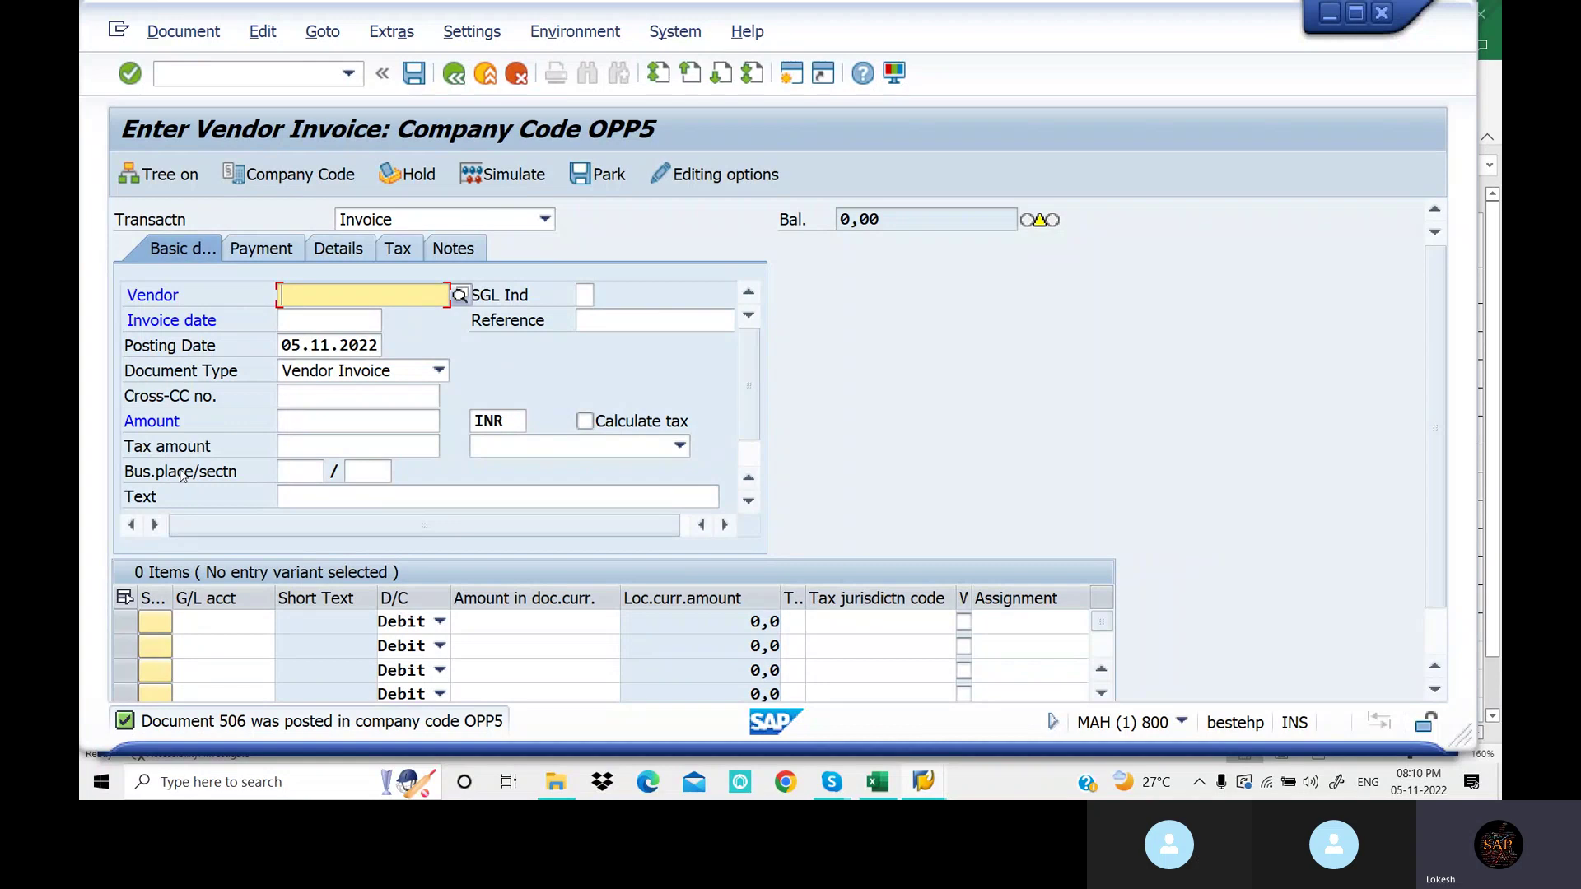
Start another invoice for the same vendor, KALYAN TRADERS, with invoice date 05.11.2022
key(Down)
key(Return)
key(Tab)
key(Down)
key(Return)
key(Tab)
Set the reference of the new invoice to Vendor-007
key(Down)
key(Return)
key(Tab)
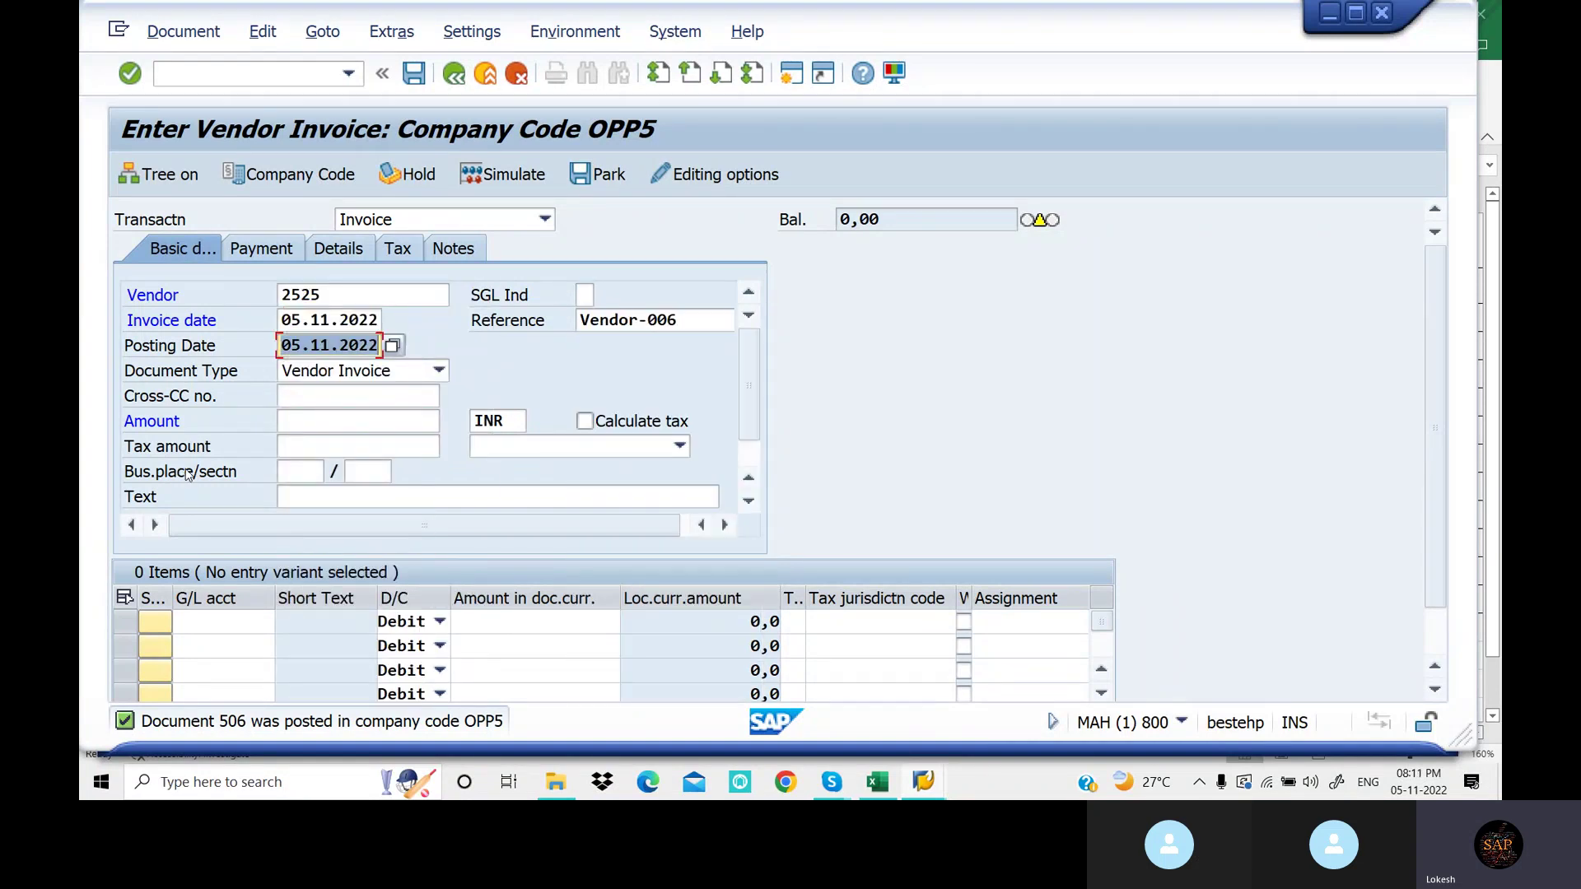
click(695, 321)
key(BackSpace)
text(7)
Enter 10000 as the amount of the Vendor-007 invoice, keeping the posting date and document type
key(Tab)
key(Tab)
key(Tab)
key(Tab)
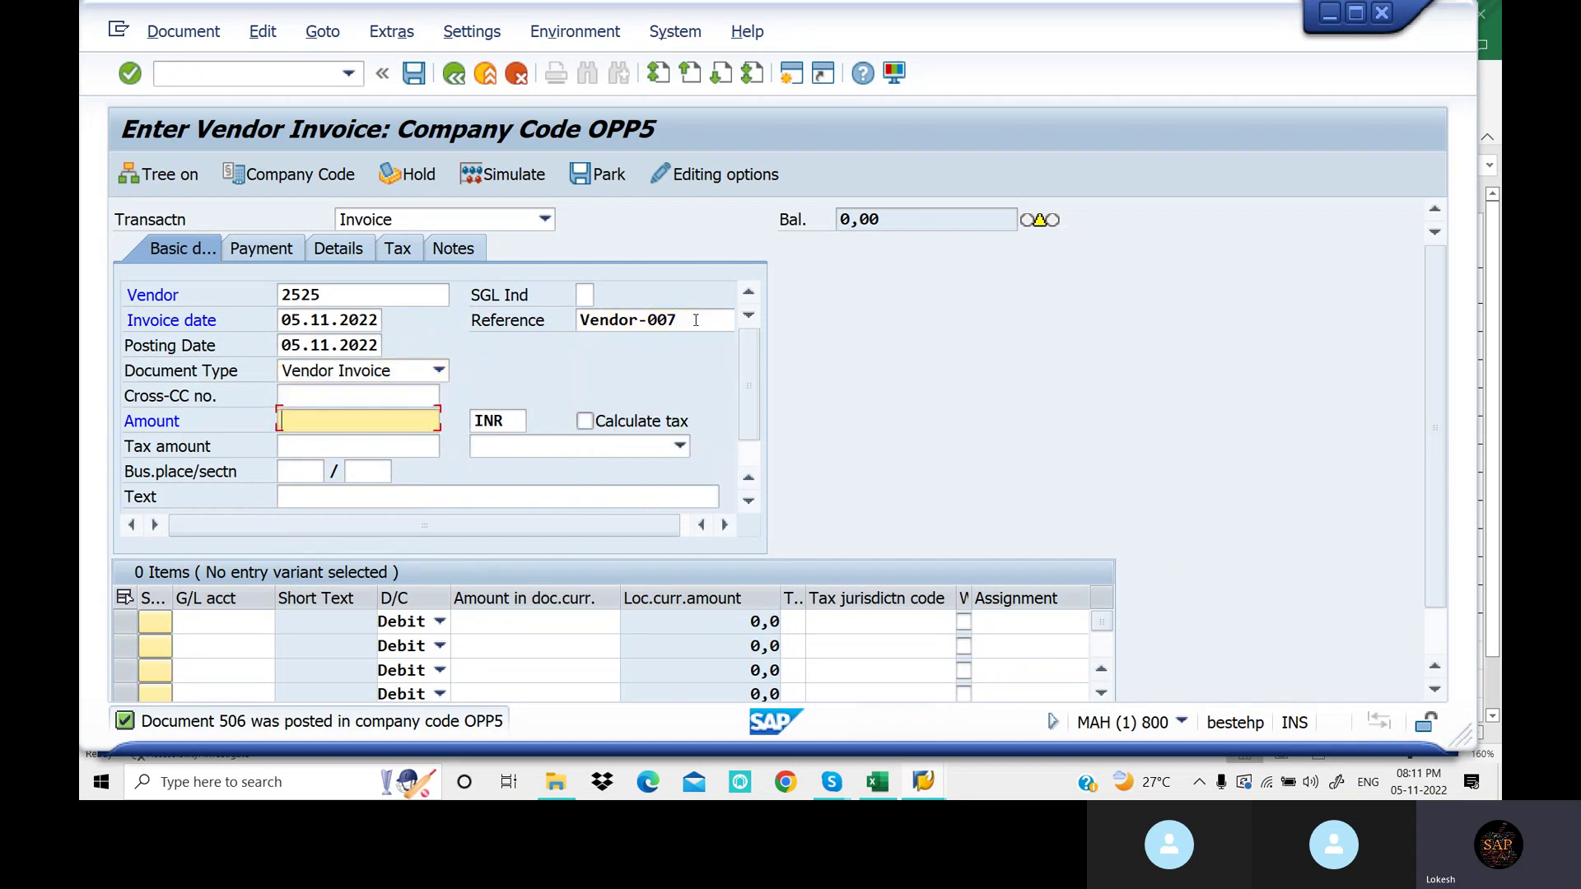
key(Down)
key(Return)
Set the header text of the Vendor-007 invoice to VENDOR INVOICE, leaving the tax and business place fields empty
key(Tab)
key(Tab)
key(Tab)
key(Tab)
key(Tab)
key(Tab)
key(Tab)
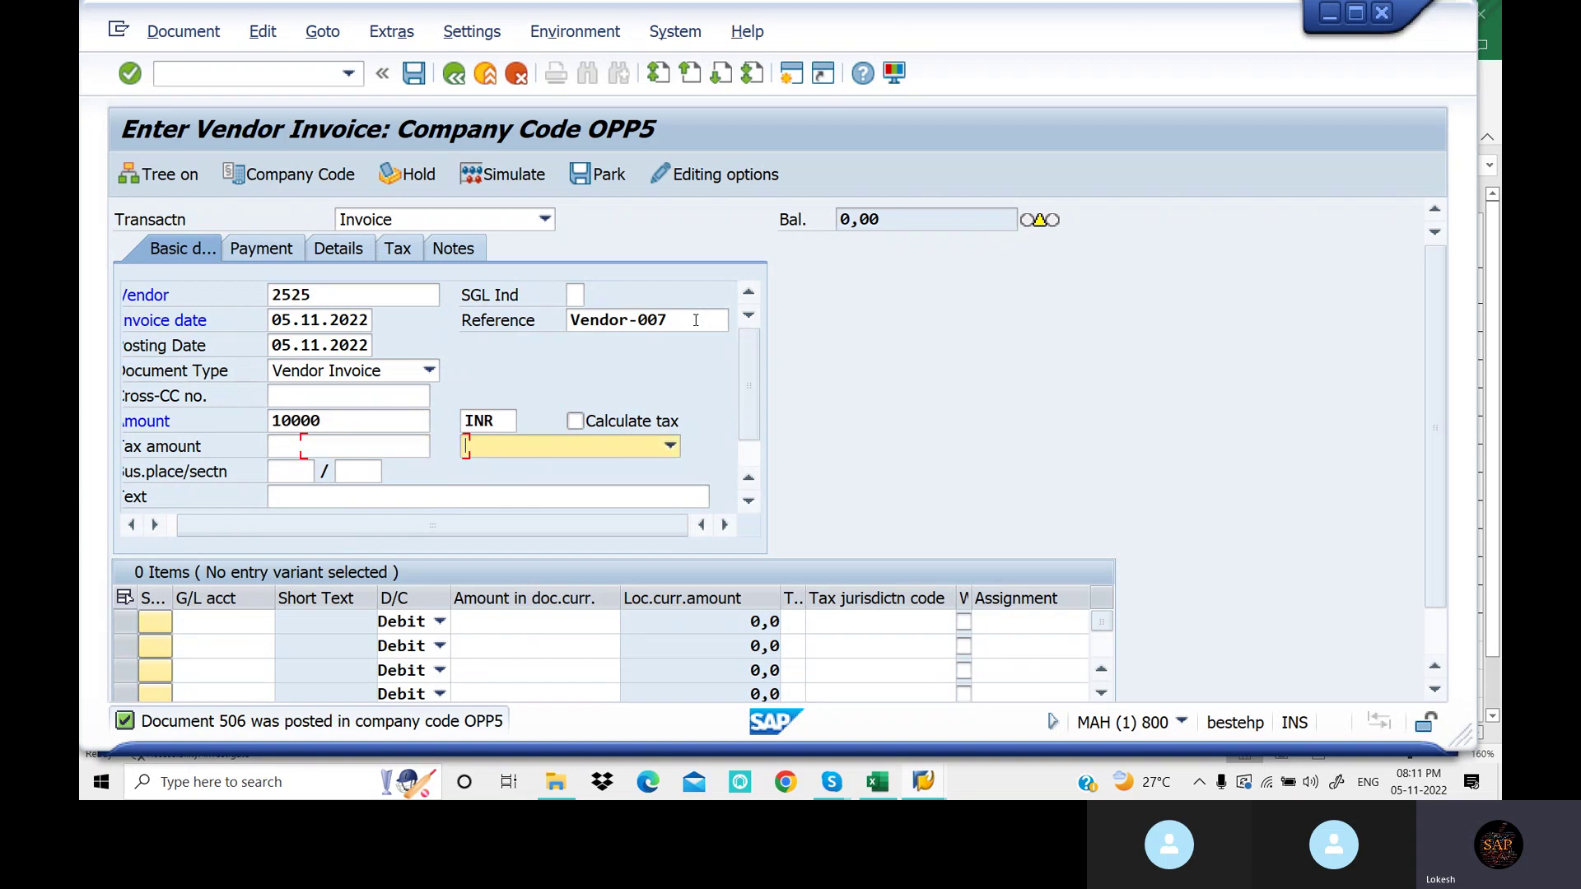
key(Down)
key(Return)
key(Tab)
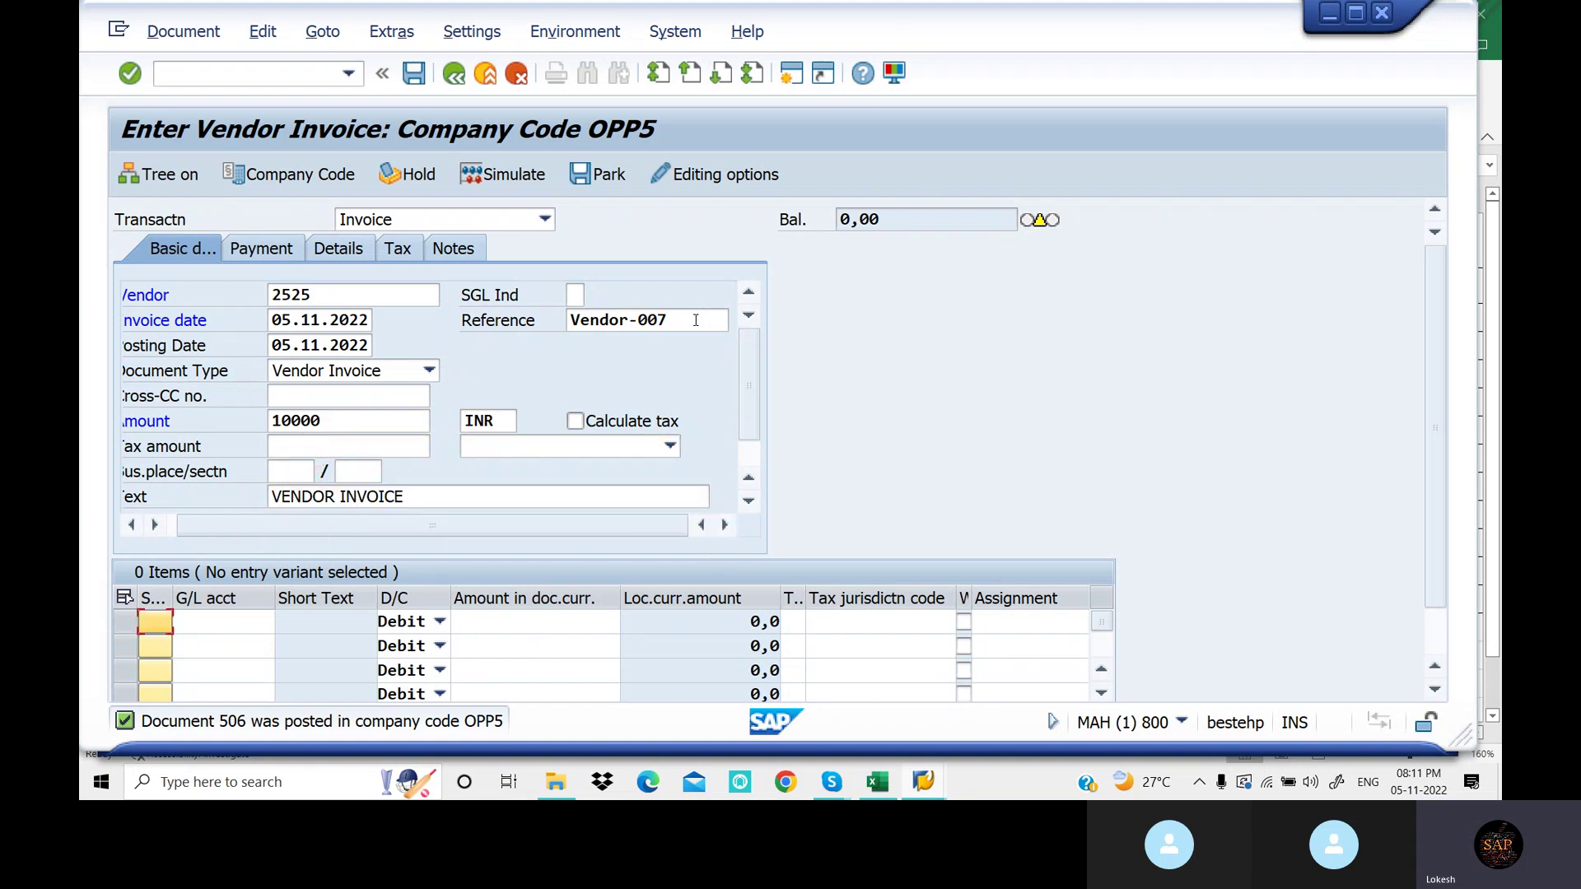
Enter the Raw Material G/L account as the first line item with a debit amount of 10000
key(Down)
key(Return)
key(Tab)
key(Tab)
key(Down)
key(Return)
key(Tab)
key(Tab)
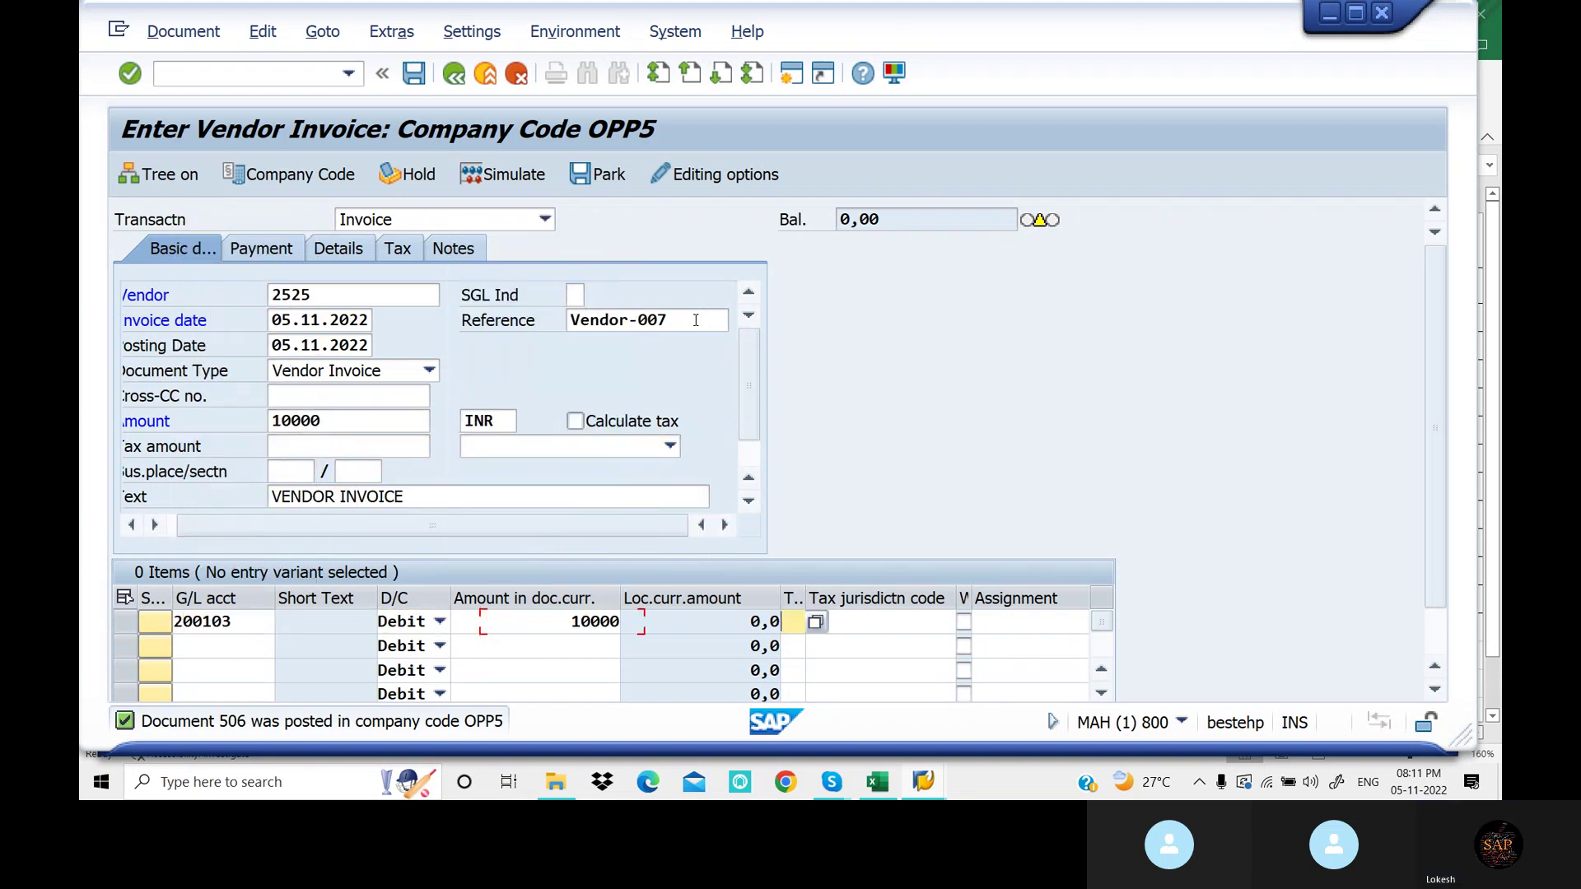
Set the text of the Vendor-007 invoice's line item to Raw Material
key(Tab)
key(Tab)
key(Tab)
key(Tab)
key(Down)
key(Return)
Simulate the Vendor-007 invoice and post it without adding a long text to the line item
key(Return)
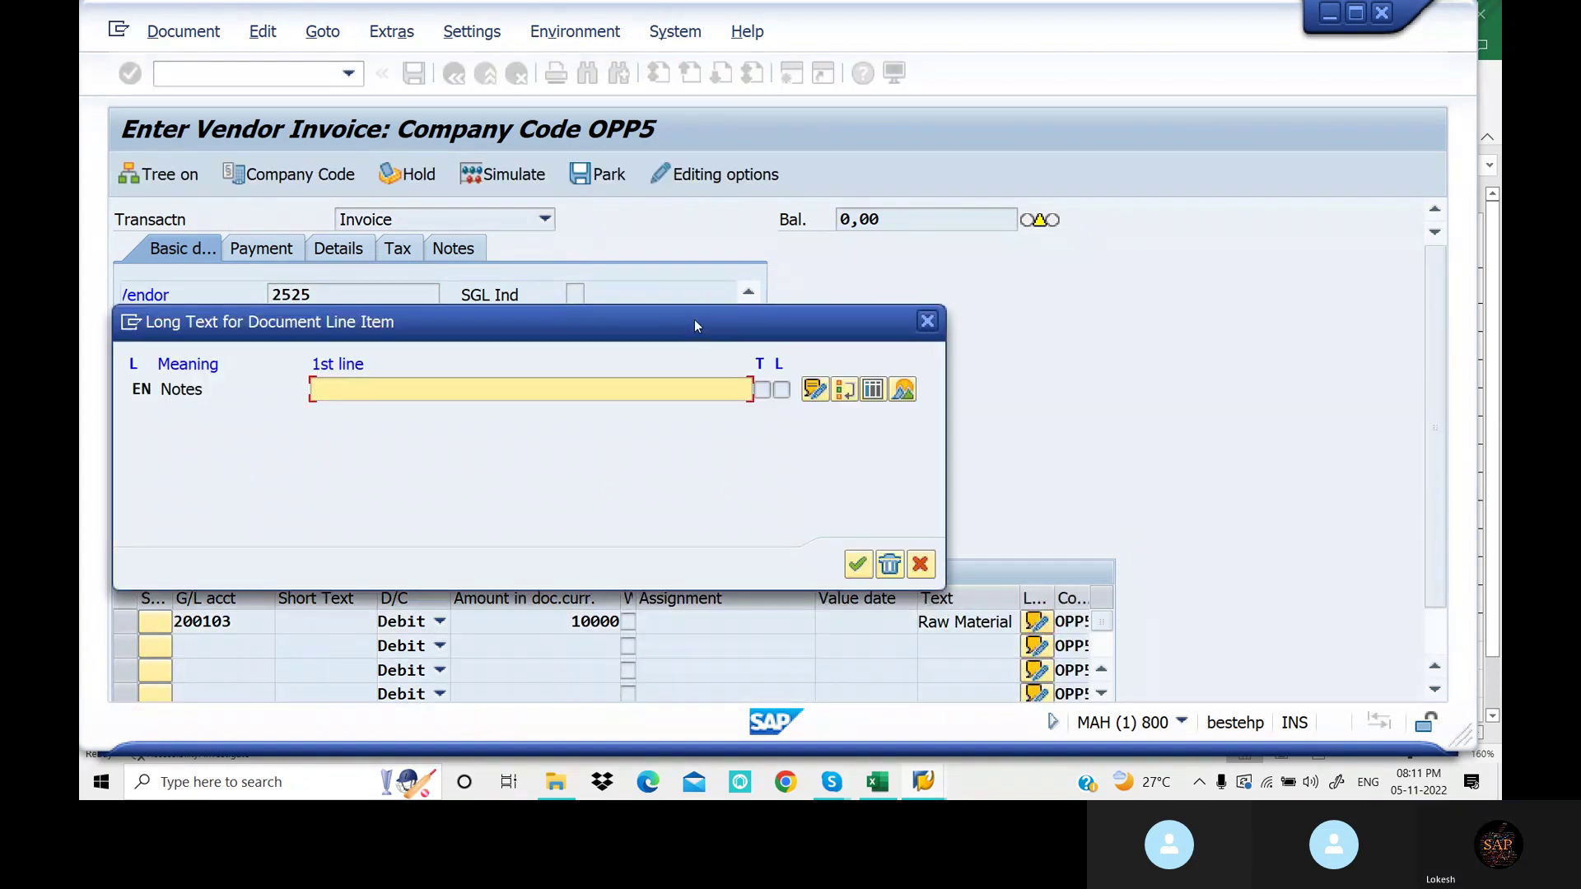
click(924, 322)
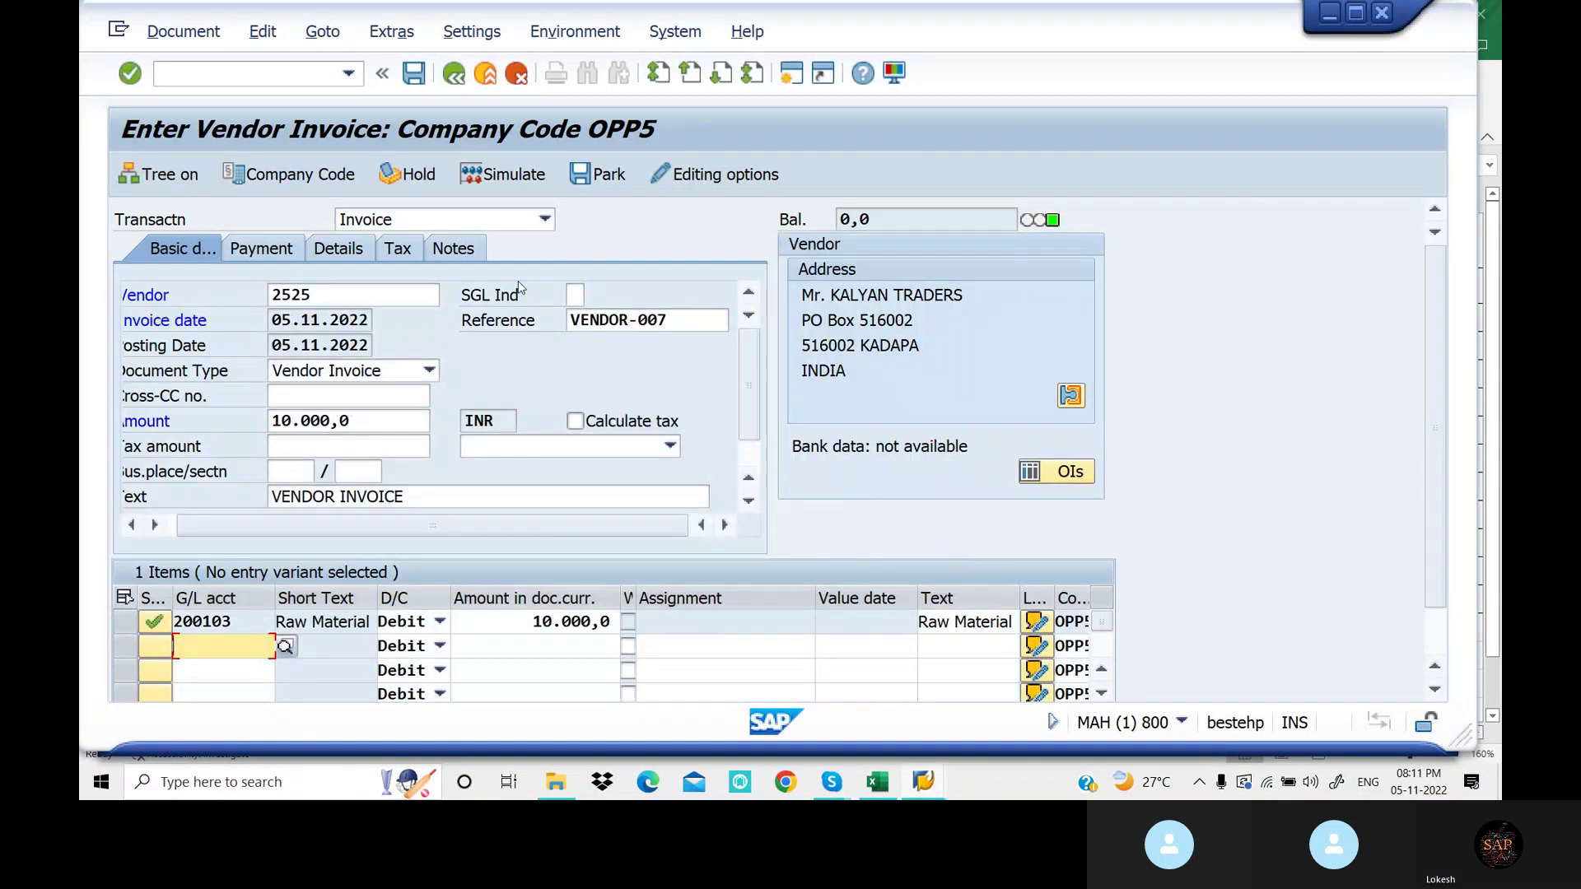
click(530, 174)
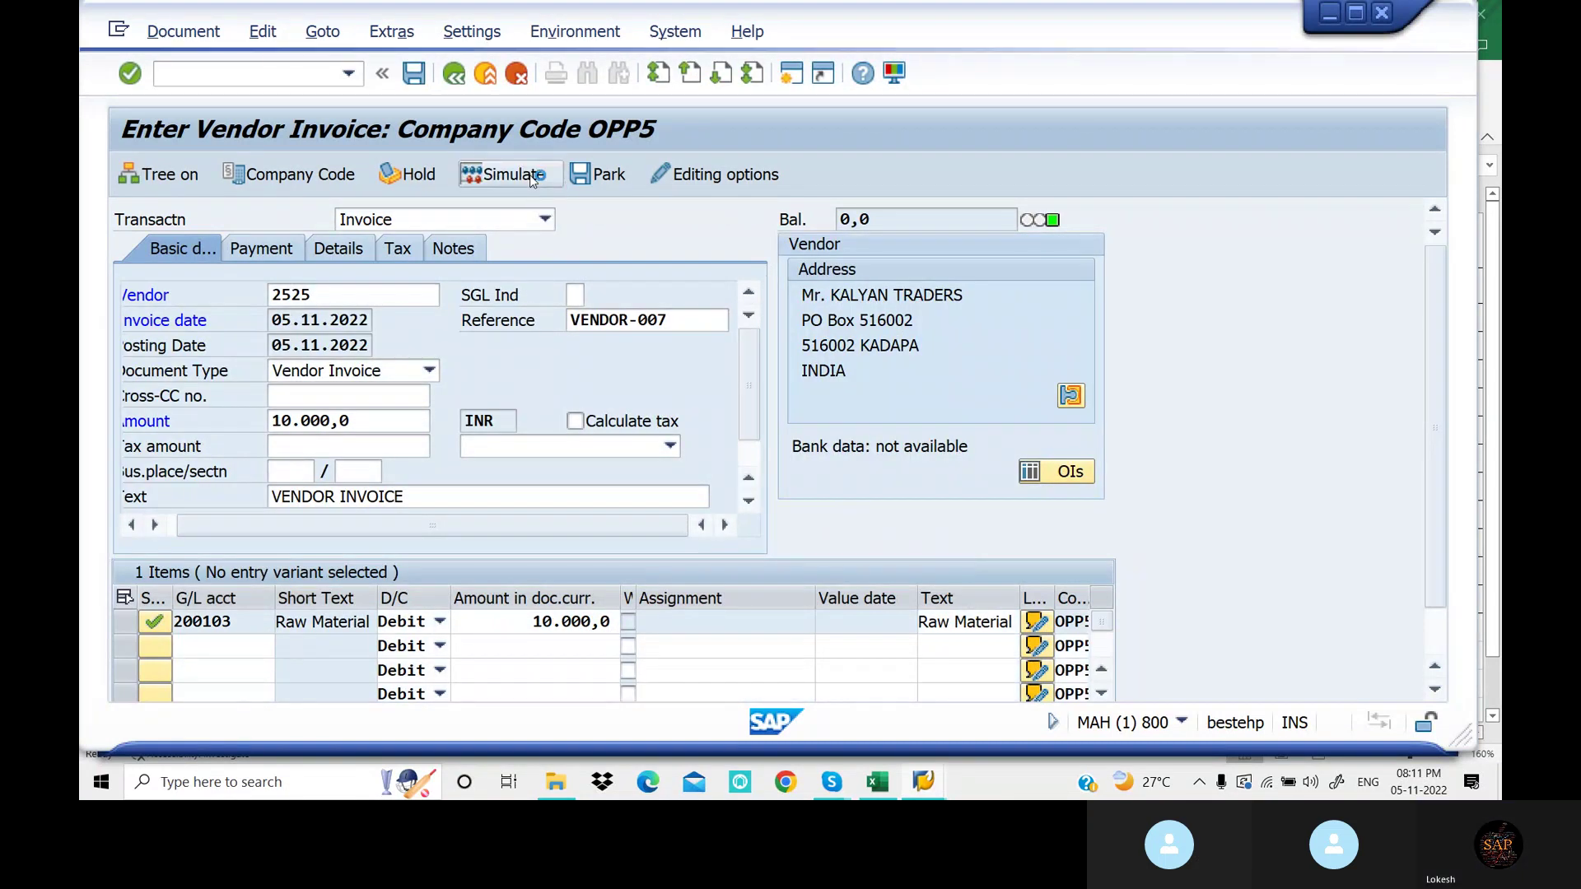
click(413, 74)
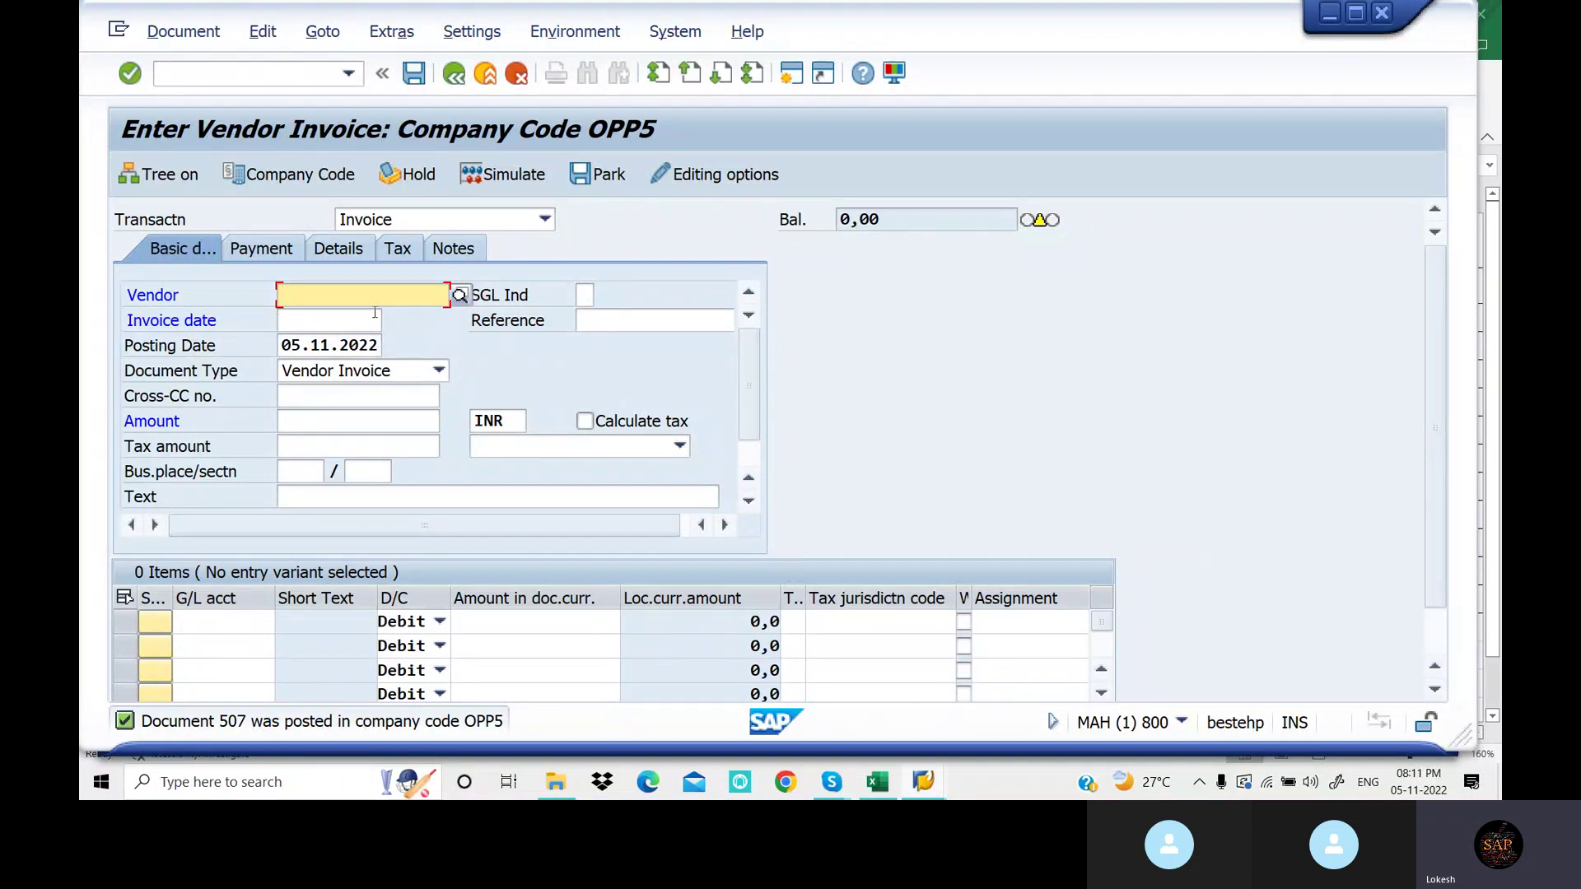
Begin a further invoice for KALYAN TRADERS, the vendor used before, with invoice date 05.11.2022
key(Down)
key(Tab)
key(Tab)
key(Down)
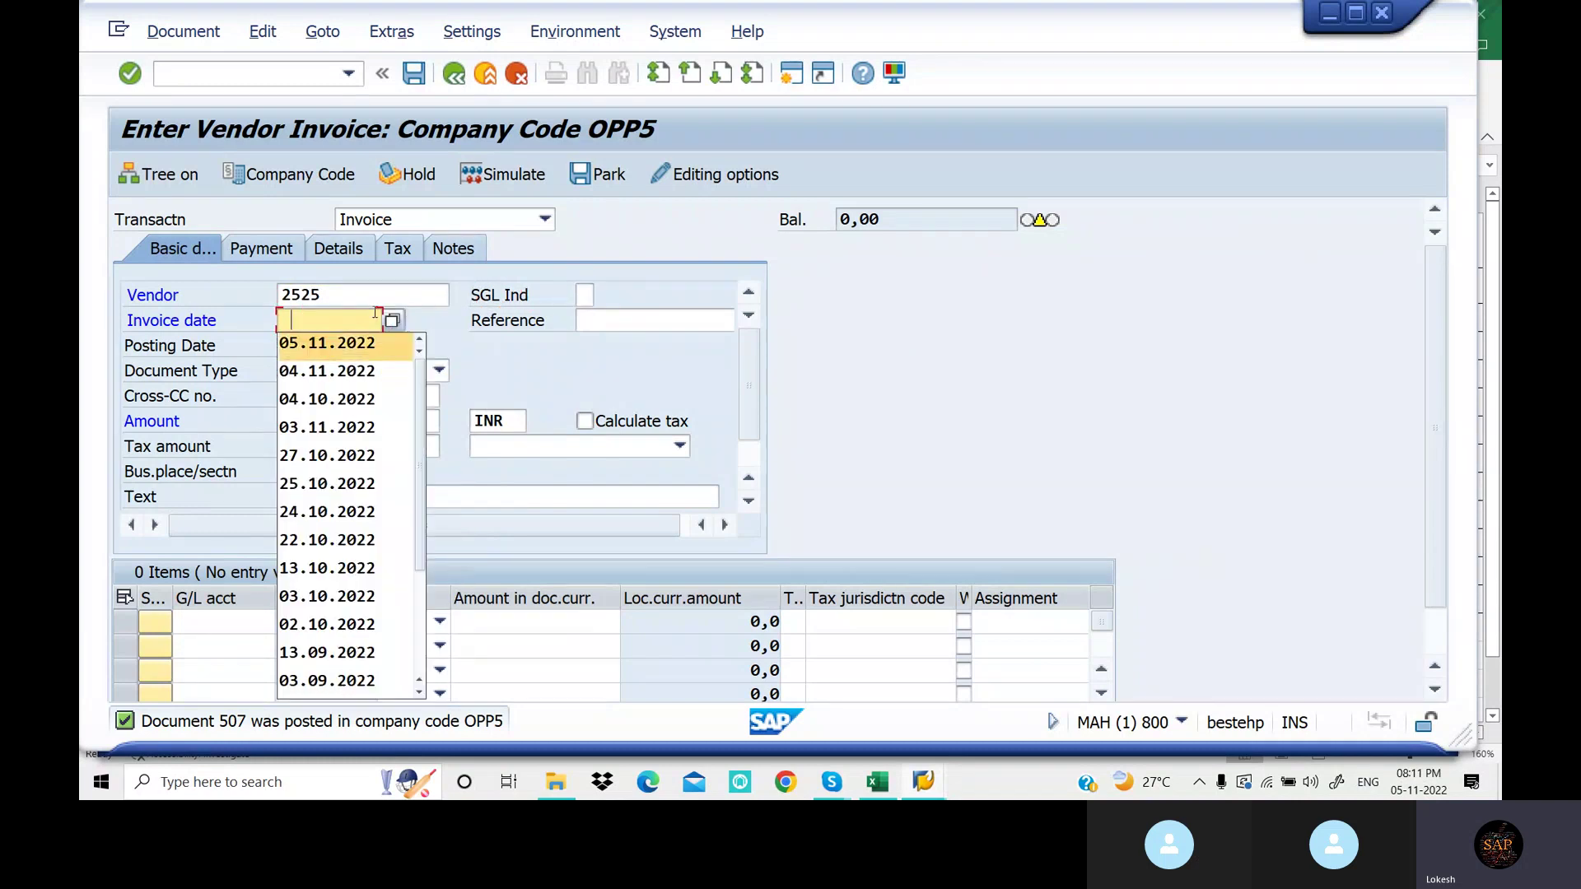
key(Tab)
Set the reference of the new invoice to Vendor-008
key(Down)
key(Tab)
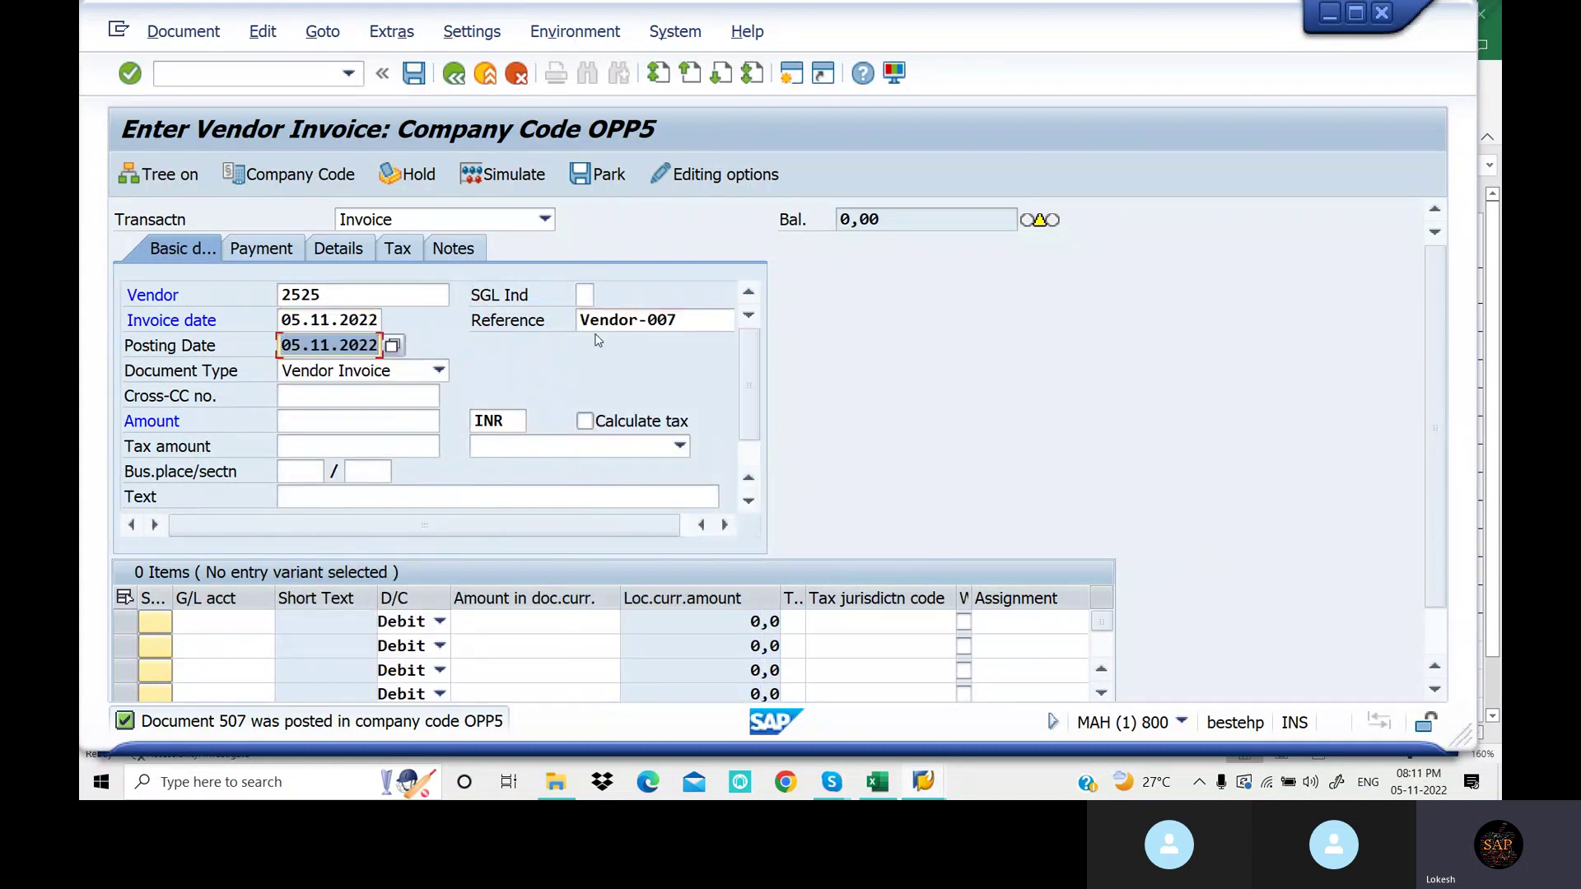
click(706, 322)
key(BackSpace)
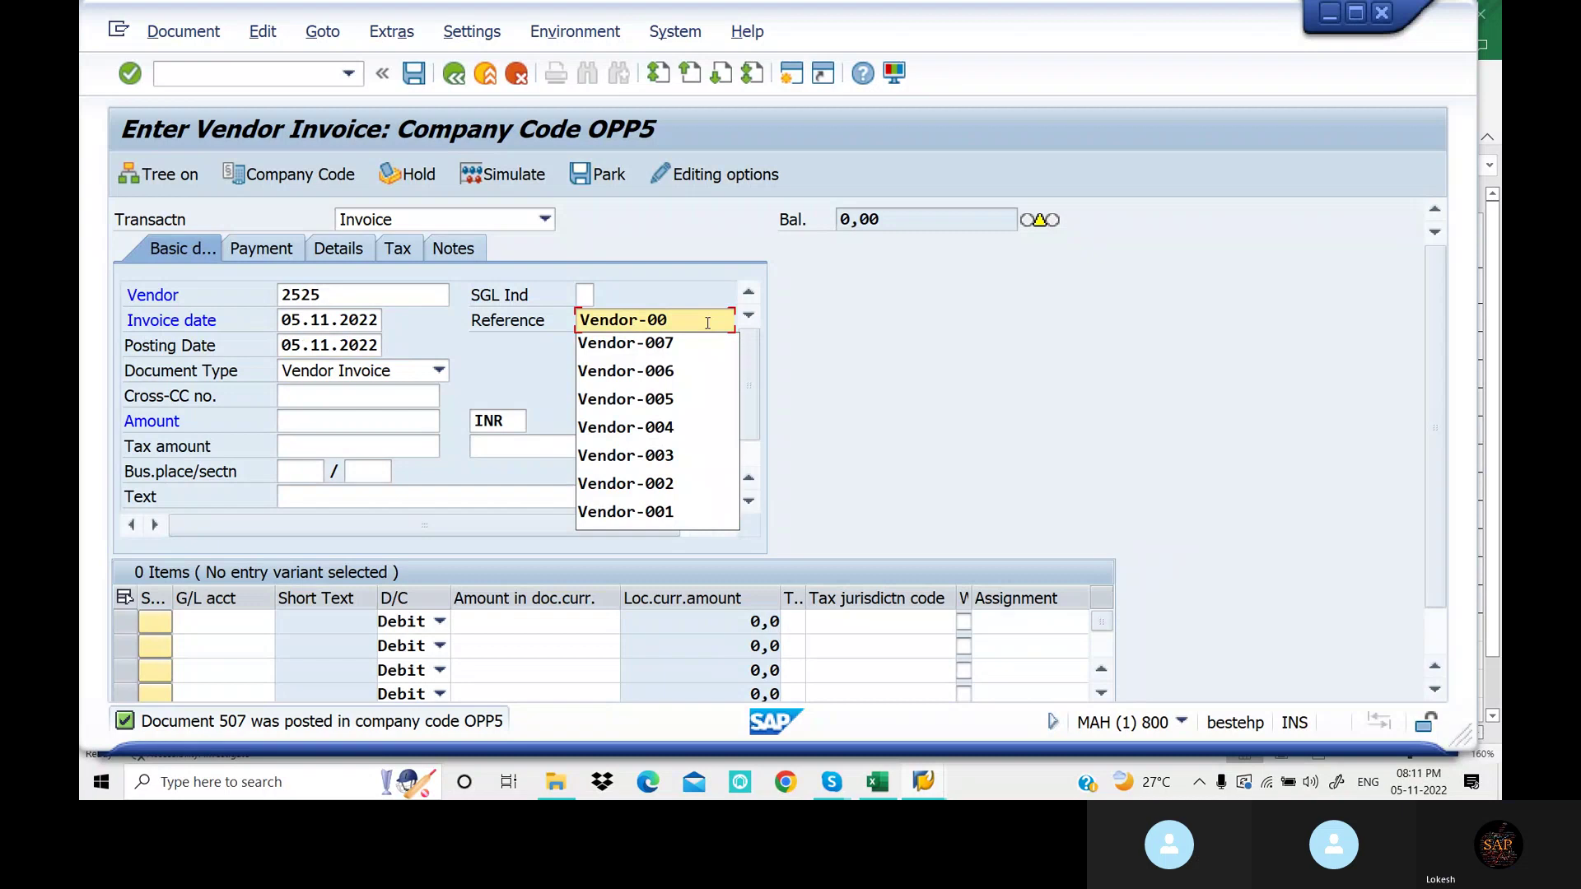
text(8)
Enter 10000 as the amount of the Vendor-008 invoice, keeping the posting date and document type
key(Tab)
key(Tab)
key(Tab)
key(Tab)
key(Down)
key(Tab)
Set the header text of the Vendor-008 invoice to VENDOR INVOICE, leaving the tax and business place fields empty
key(Tab)
key(Tab)
key(Tab)
key(Tab)
key(Tab)
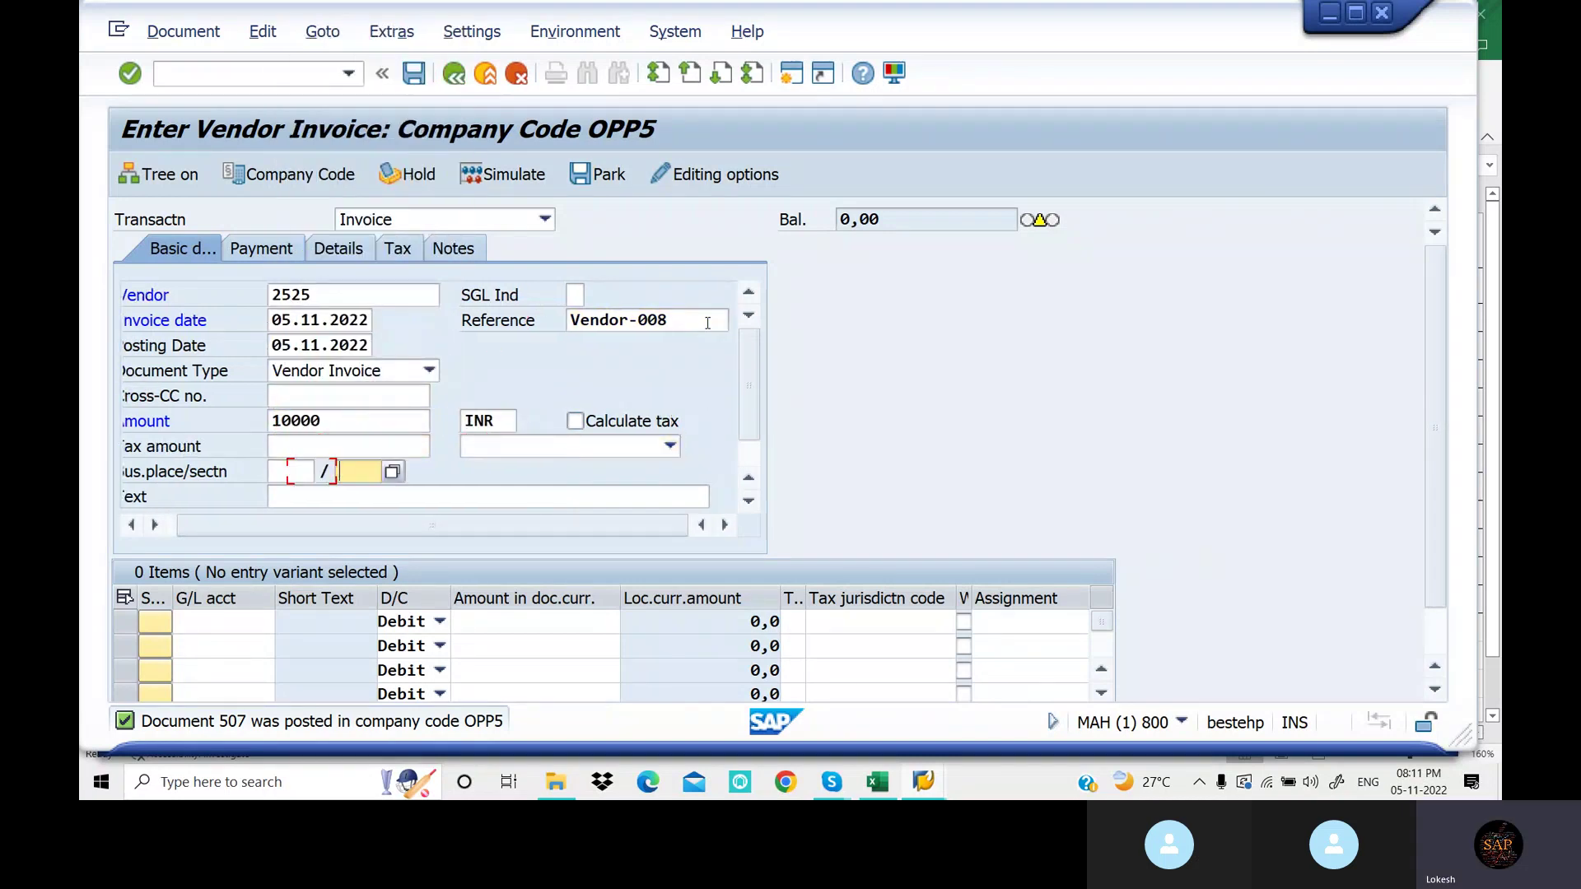
key(Tab)
key(Down)
key(Tab)
Add the Raw Material G/L account as the Vendor-008 invoice's first line item, with a debit amount of 10000
key(Tab)
key(Down)
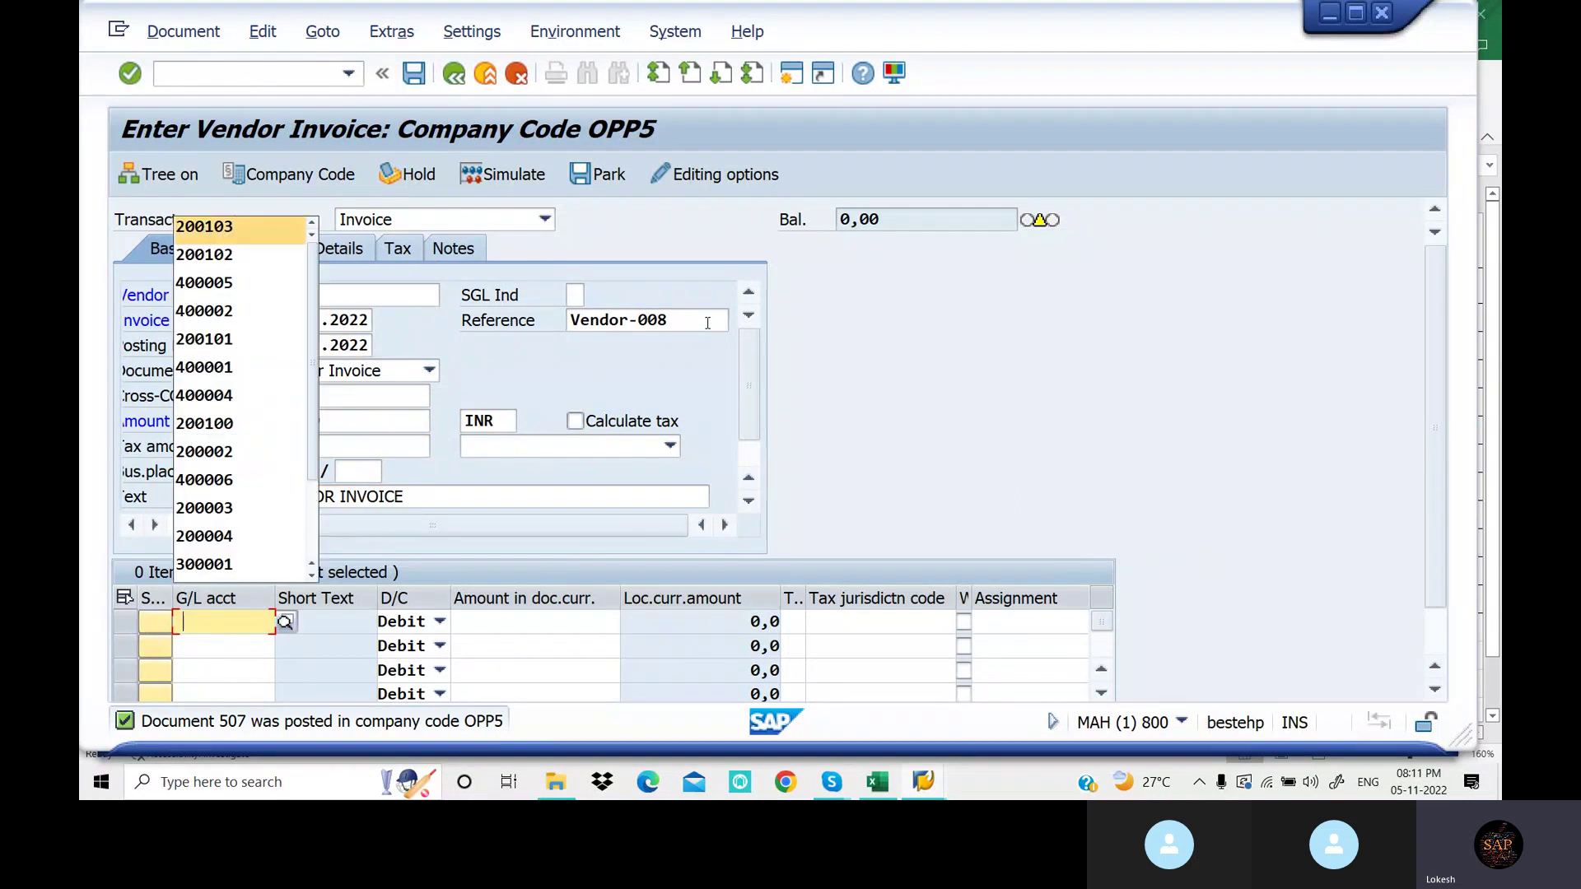
key(Tab)
key(Tab)
key(Down)
key(Tab)
Set the text of the Vendor-008 invoice's line item to Raw Material
key(Tab)
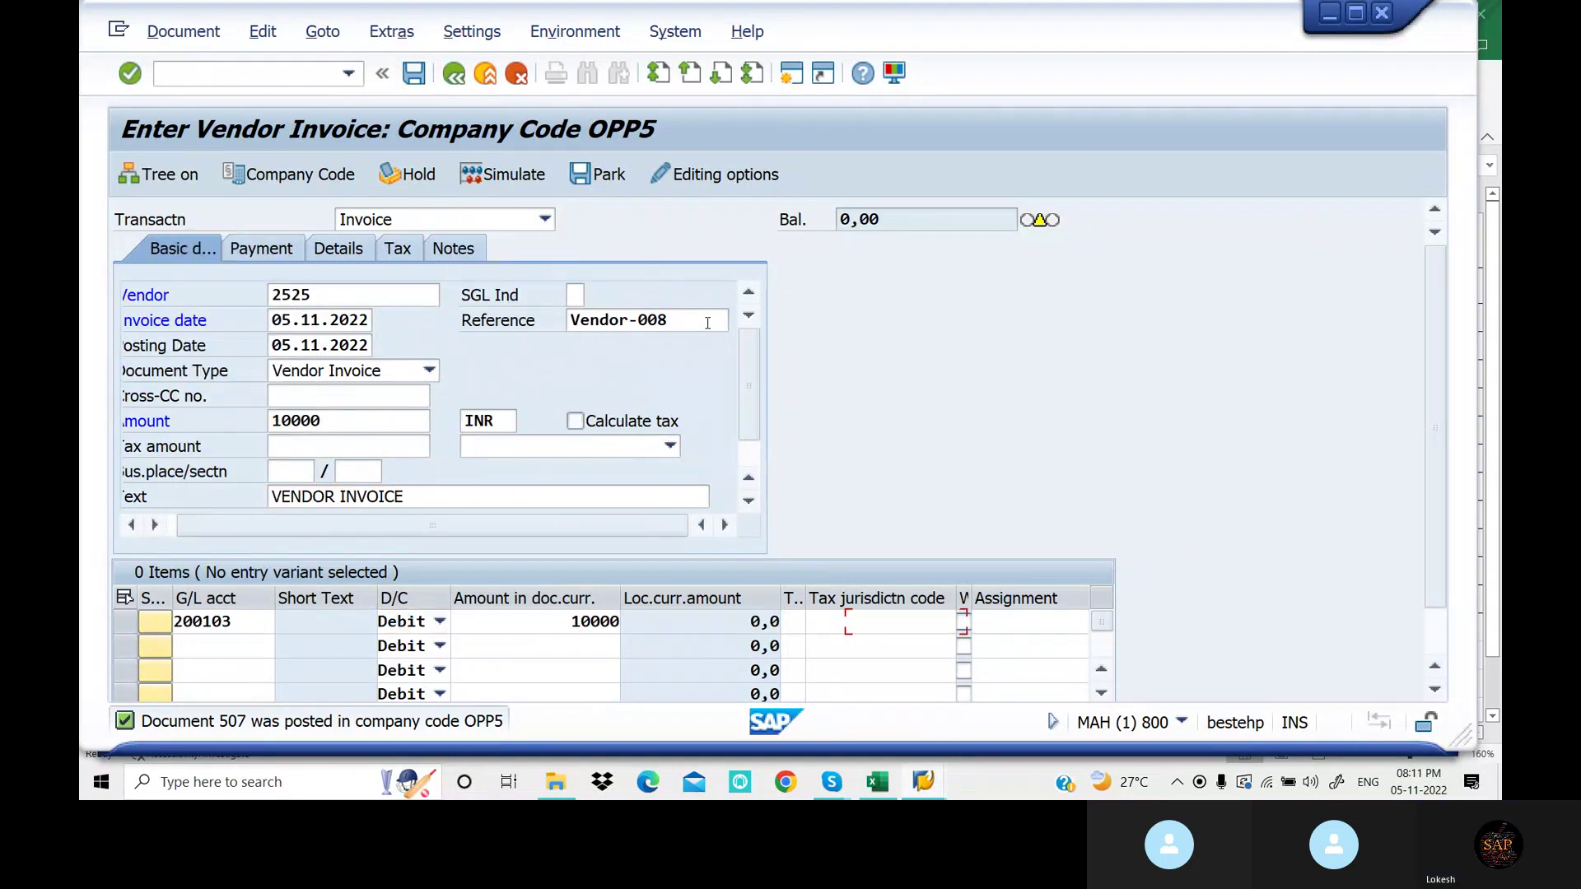
key(Tab)
key(Tab)
key(Tab)
key(Tab)
key(Down)
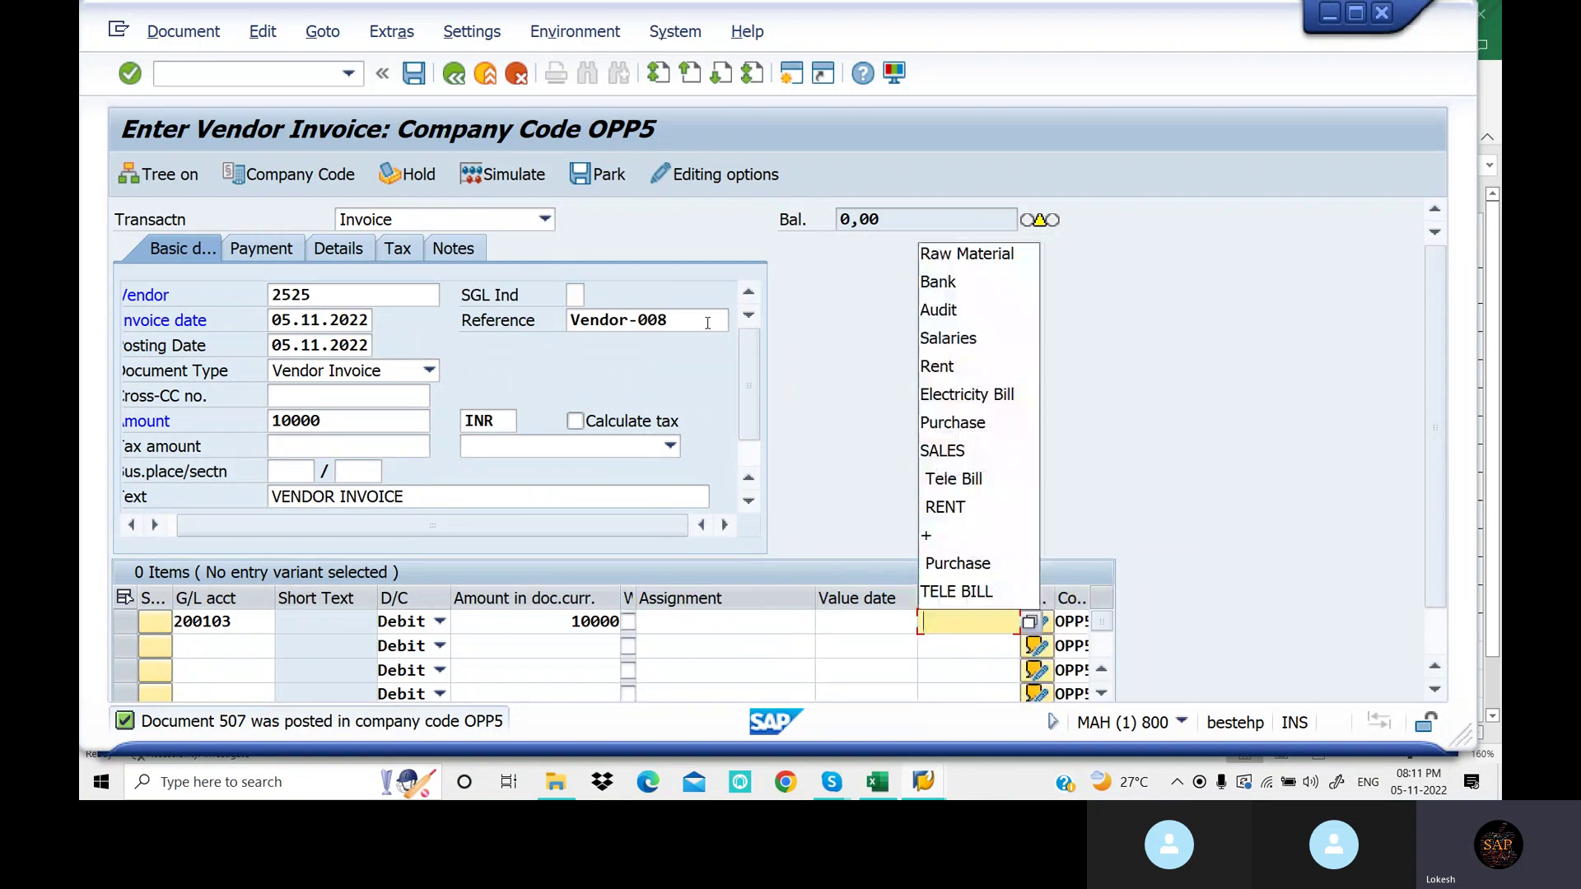
key(Return)
key(Tab)
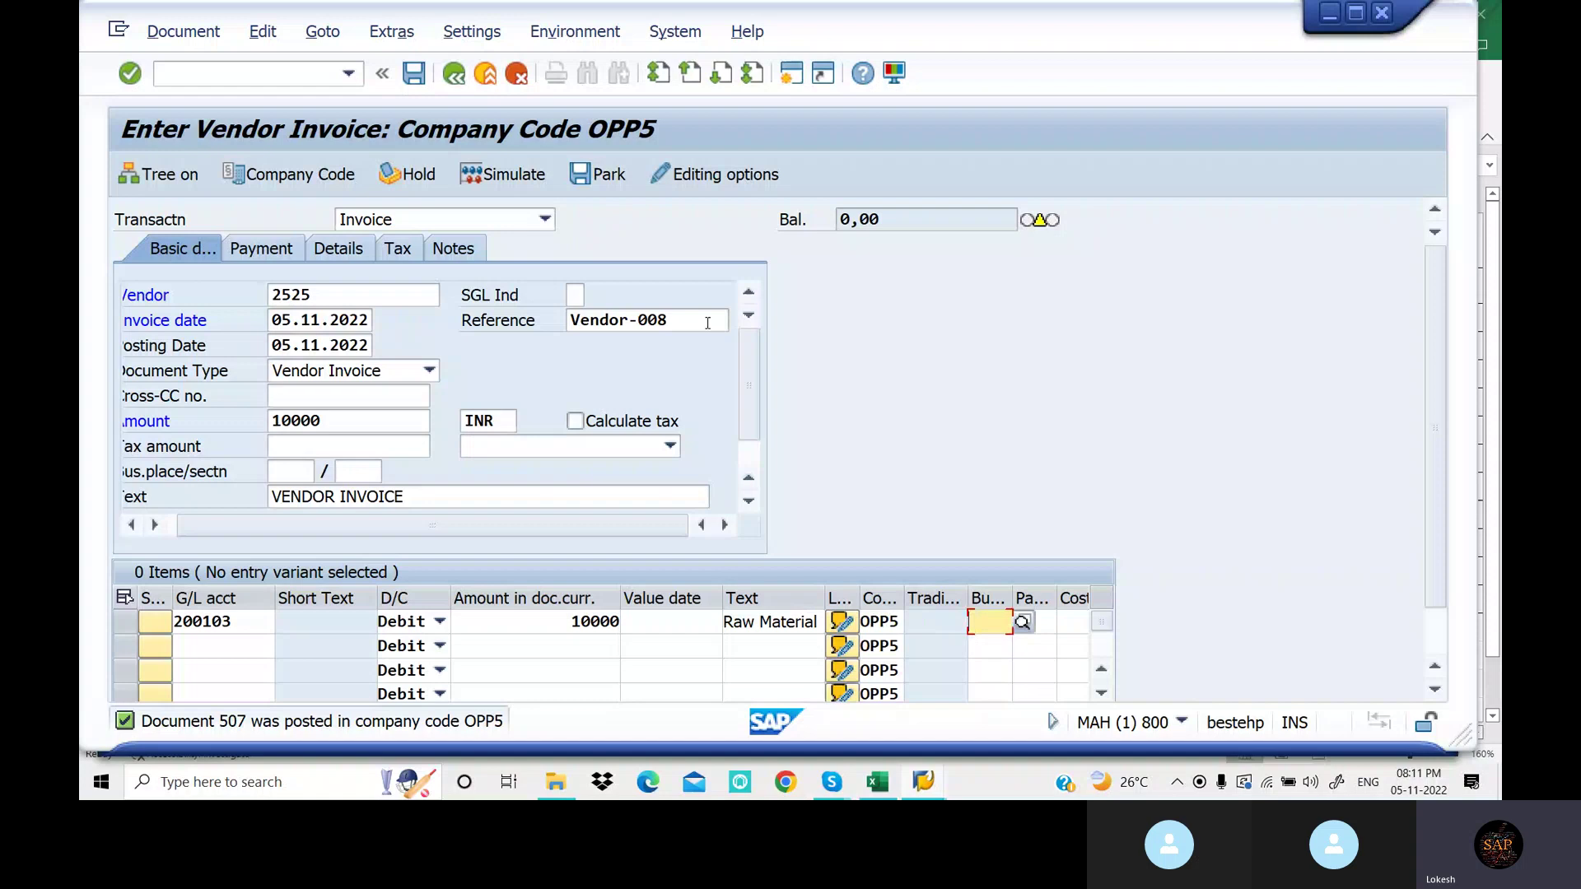
Simulate the Vendor-008 invoice and post it
click(1023, 623)
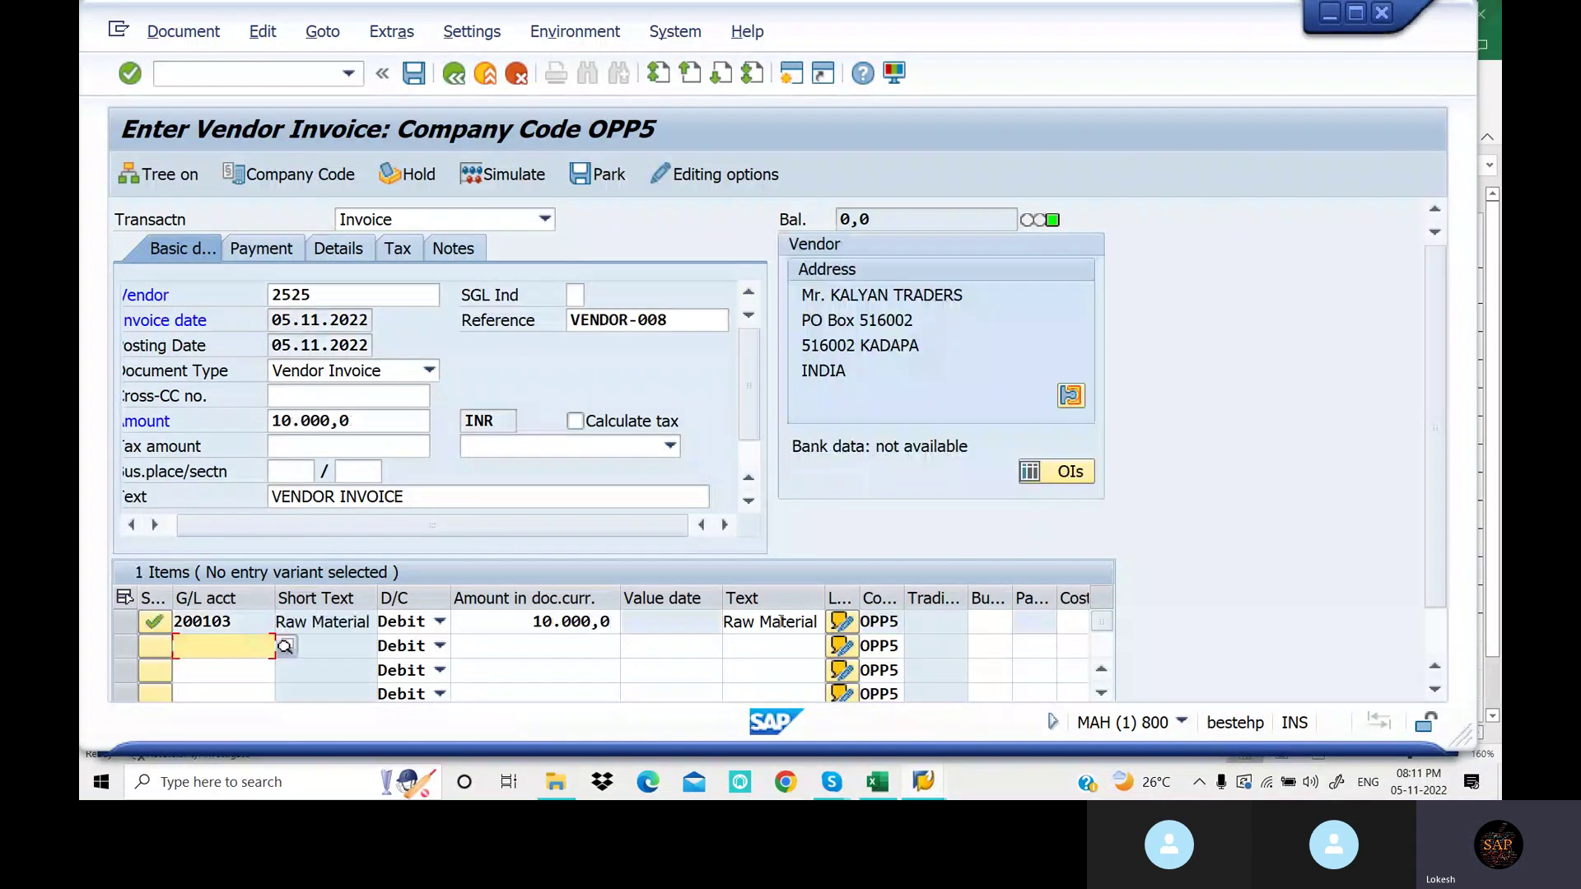
click(525, 174)
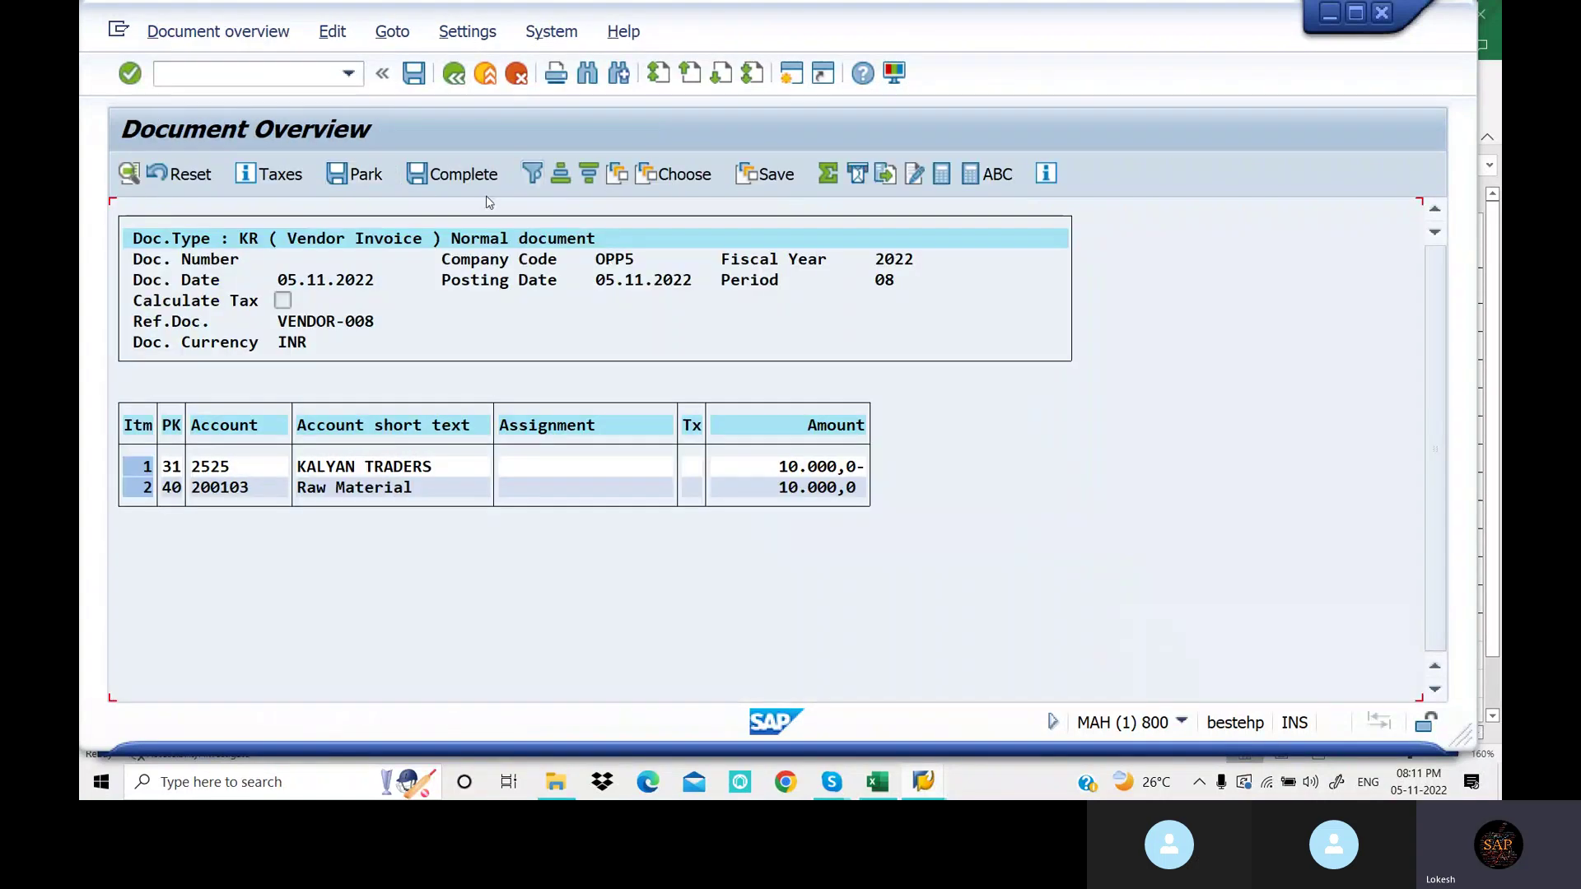
click(414, 74)
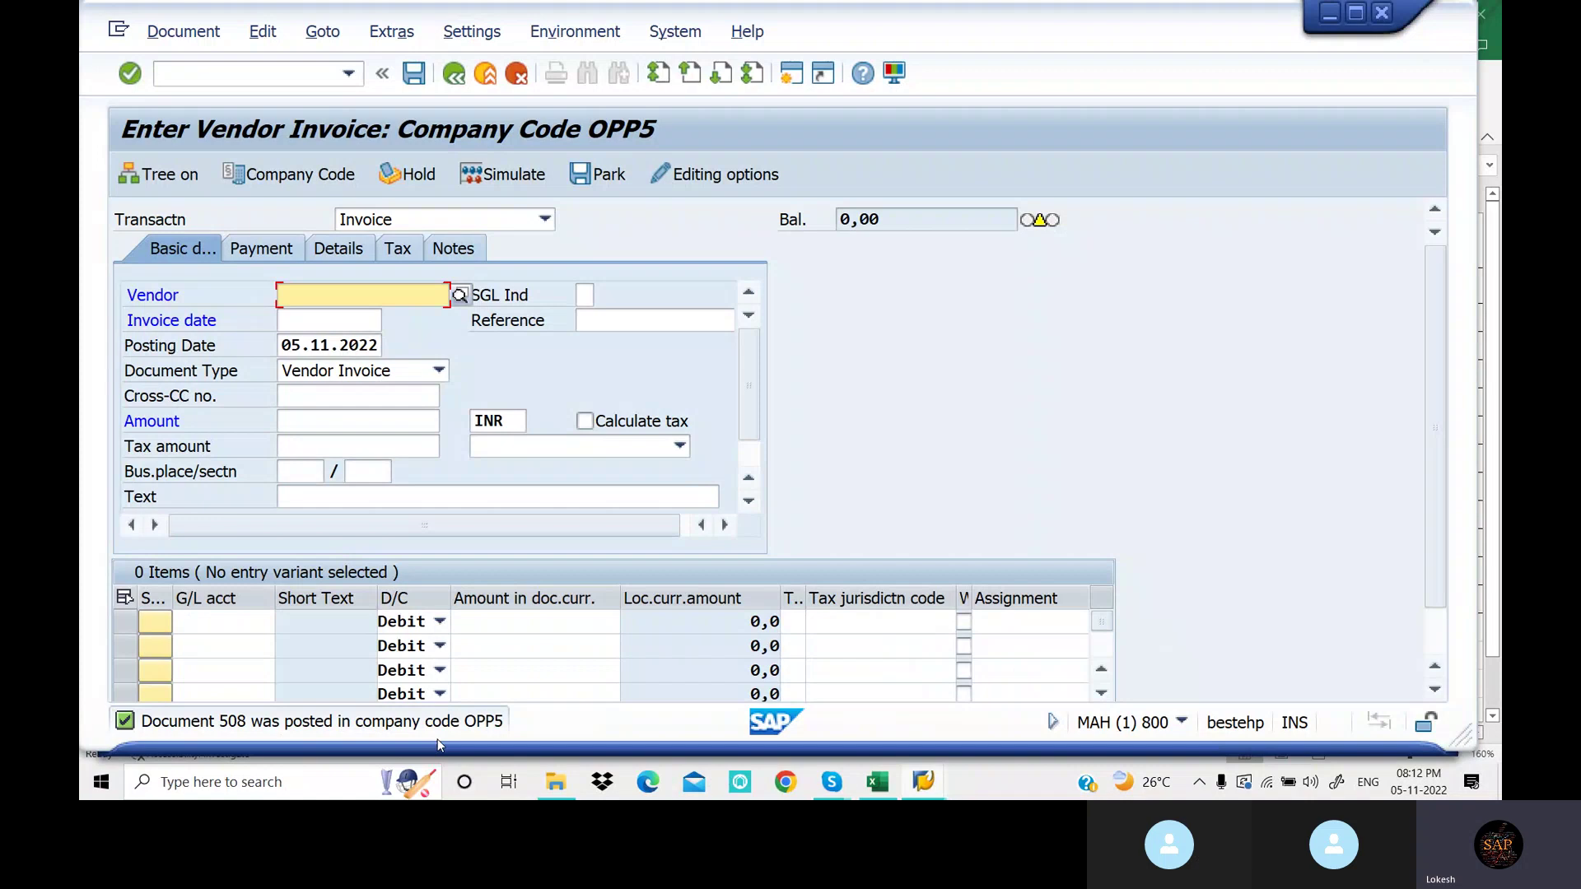
Start one more invoice for the same vendor, KALYAN TRADERS, dated 05.11.2022
key(Down)
key(Down)
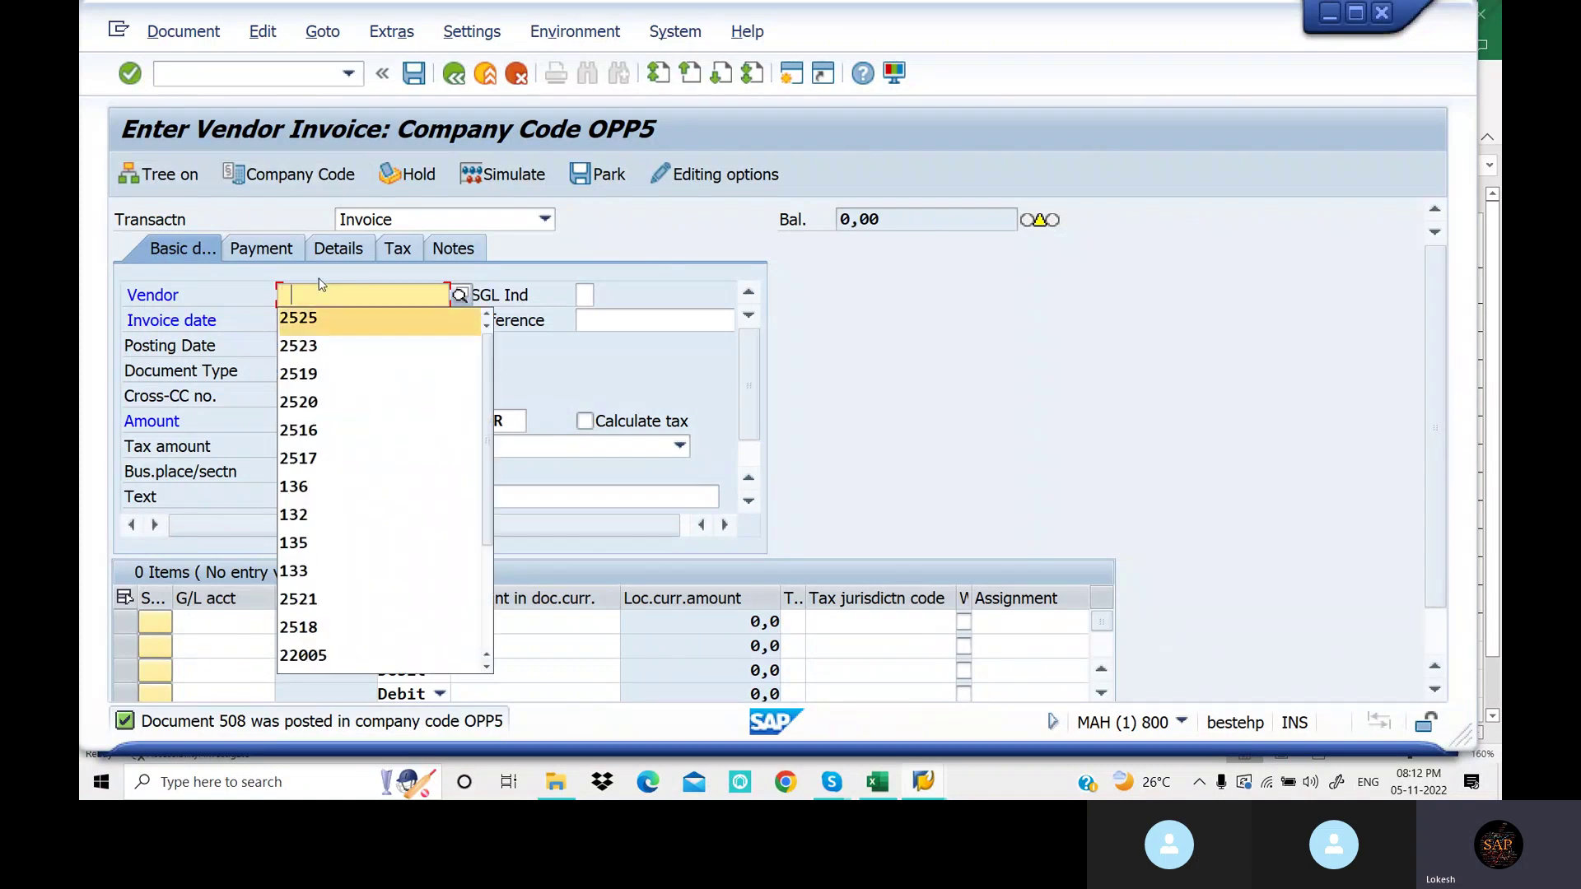
key(Tab)
key(Tab)
key(Down)
key(Down)
key(Tab)
Set the reference of the new invoice to Vendor-009
key(Down)
key(Down)
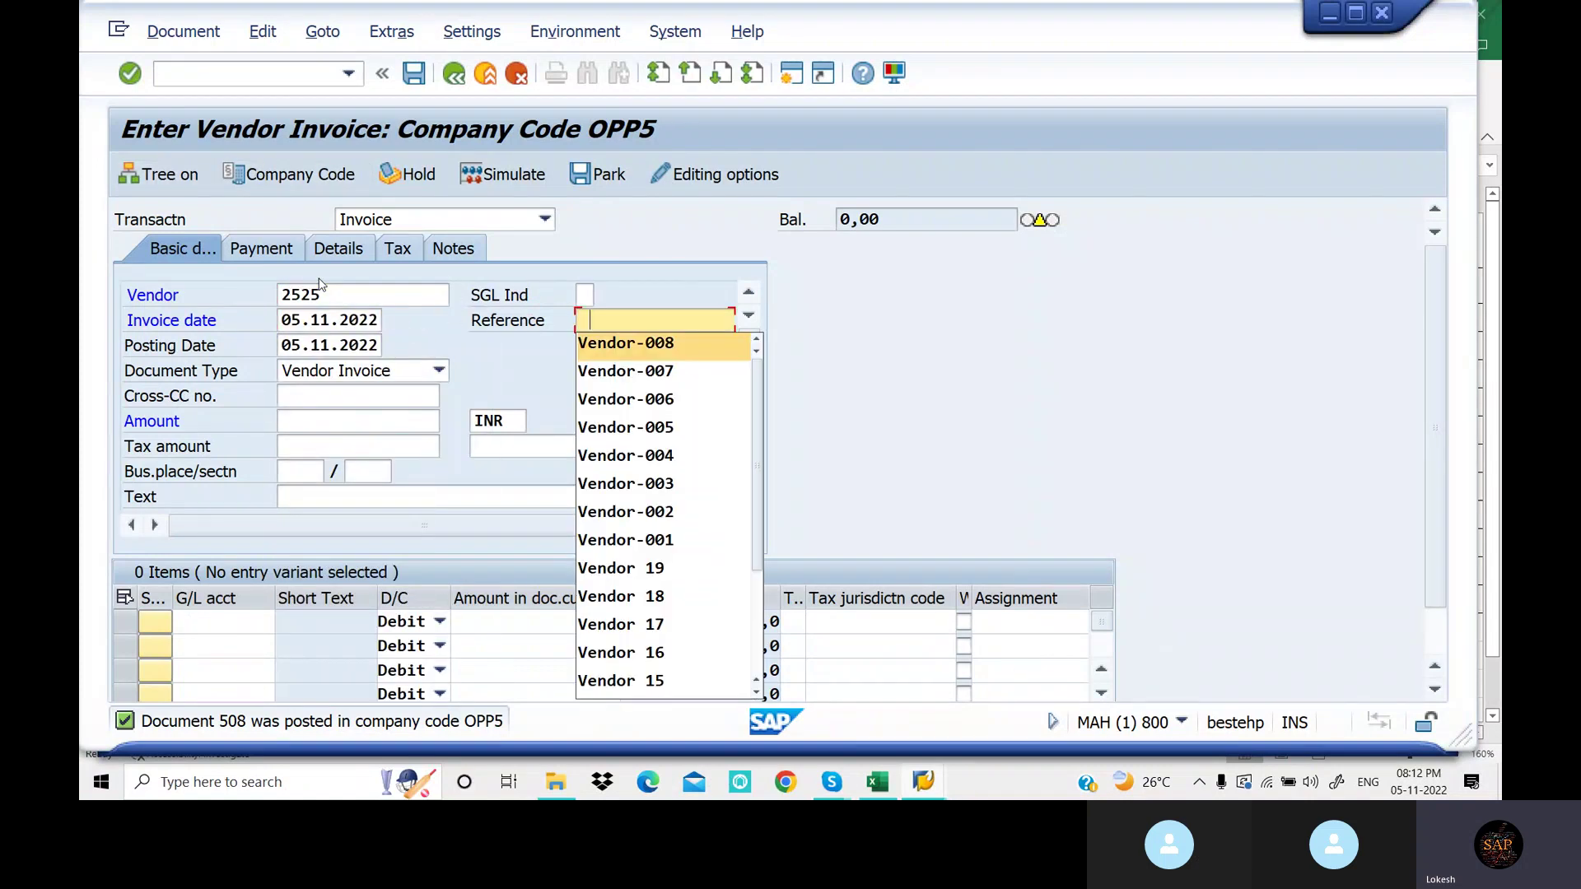
key(Tab)
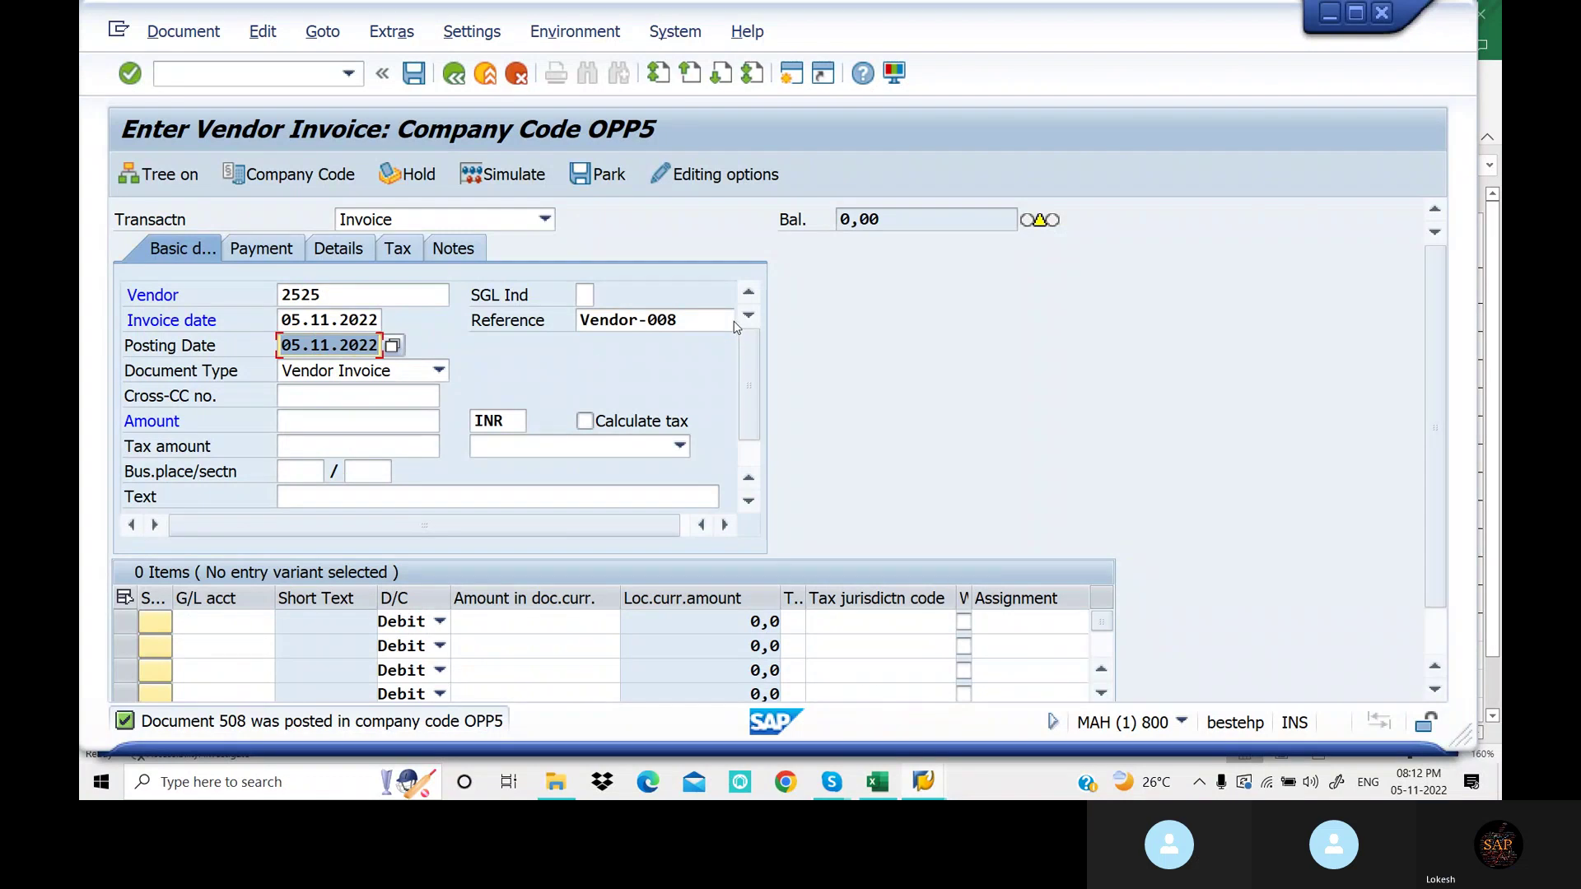
click(723, 323)
key(BackSpace)
text(9)
Enter 10000 as the amount of the Vendor-009 invoice, keeping the posting date and document type
key(Tab)
key(Tab)
key(Tab)
key(Tab)
key(Down)
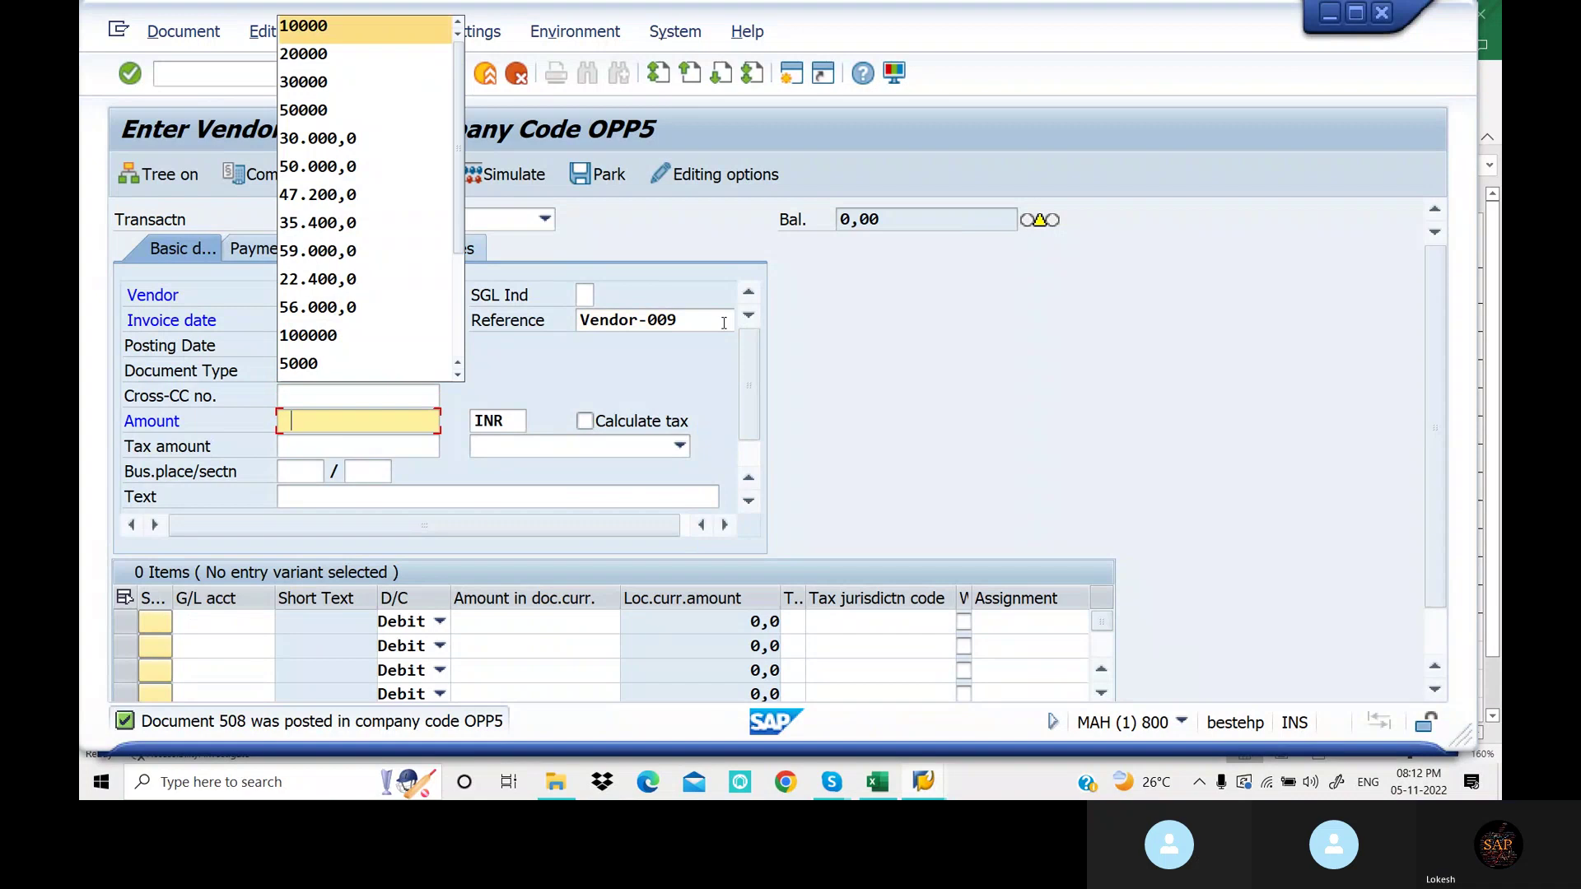
key(Tab)
Set the header text of the Vendor-009 invoice to VENDOR INVOICE, leaving the tax and business place fields empty
key(Tab)
key(Tab)
key(Tab)
key(Tab)
key(Down)
key(Tab)
Add the Raw Material G/L account as the Vendor-009 invoice's first line item, with a debit amount of 10000
key(Down)
key(Tab)
key(Tab)
key(Down)
key(Tab)
Set the Vendor-009 line item text to Raw Material and validate the entry without adding a long text
key(Tab)
key(Tab)
key(Tab)
key(Tab)
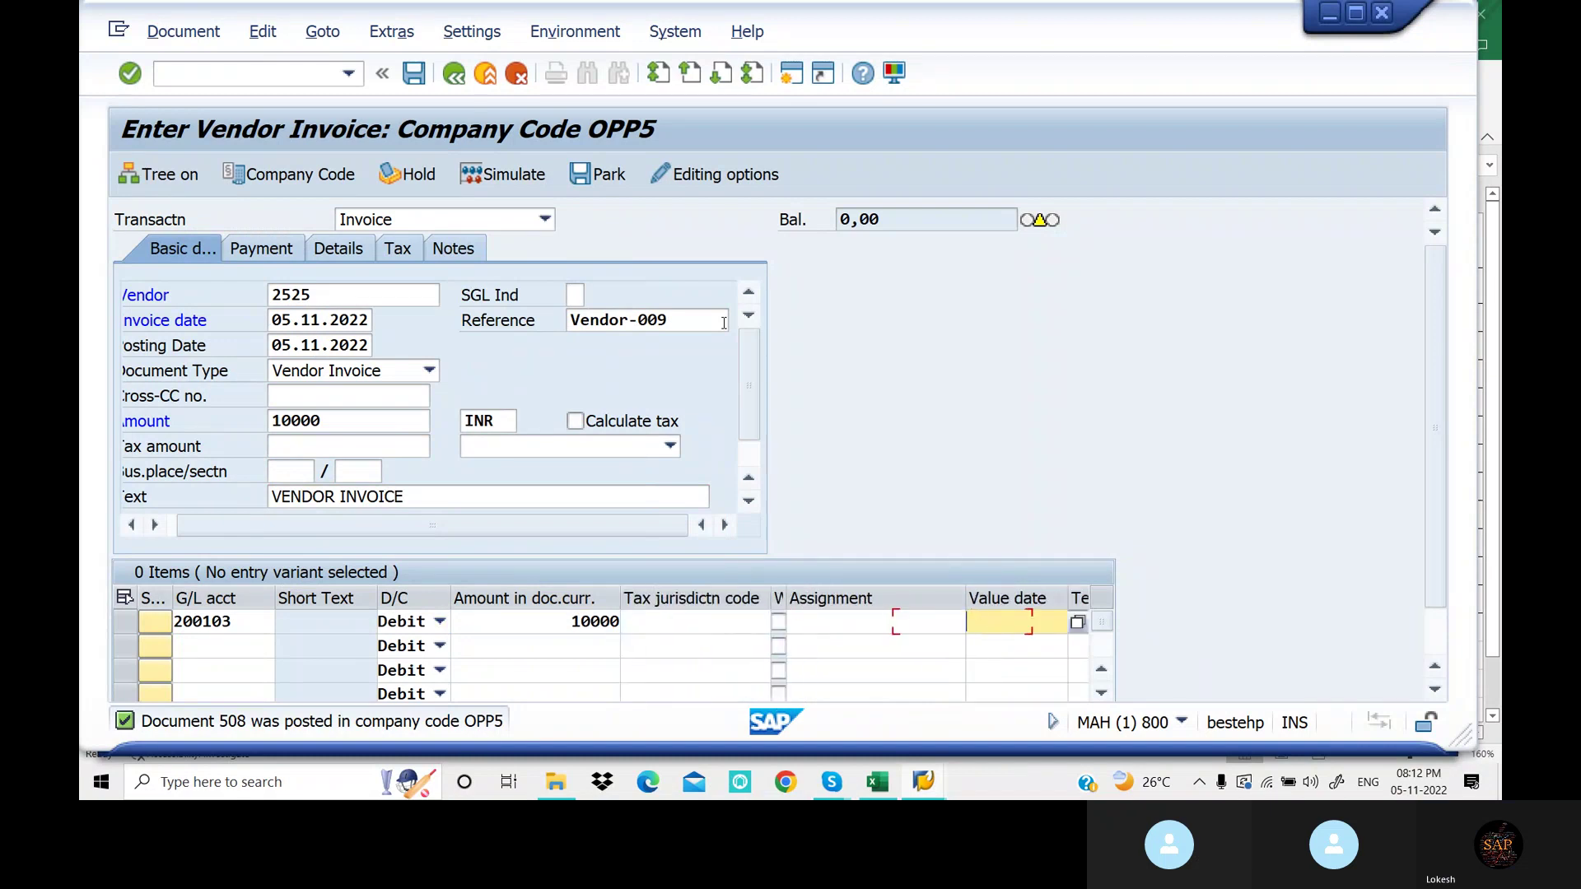
key(Tab)
key(Down)
key(Tab)
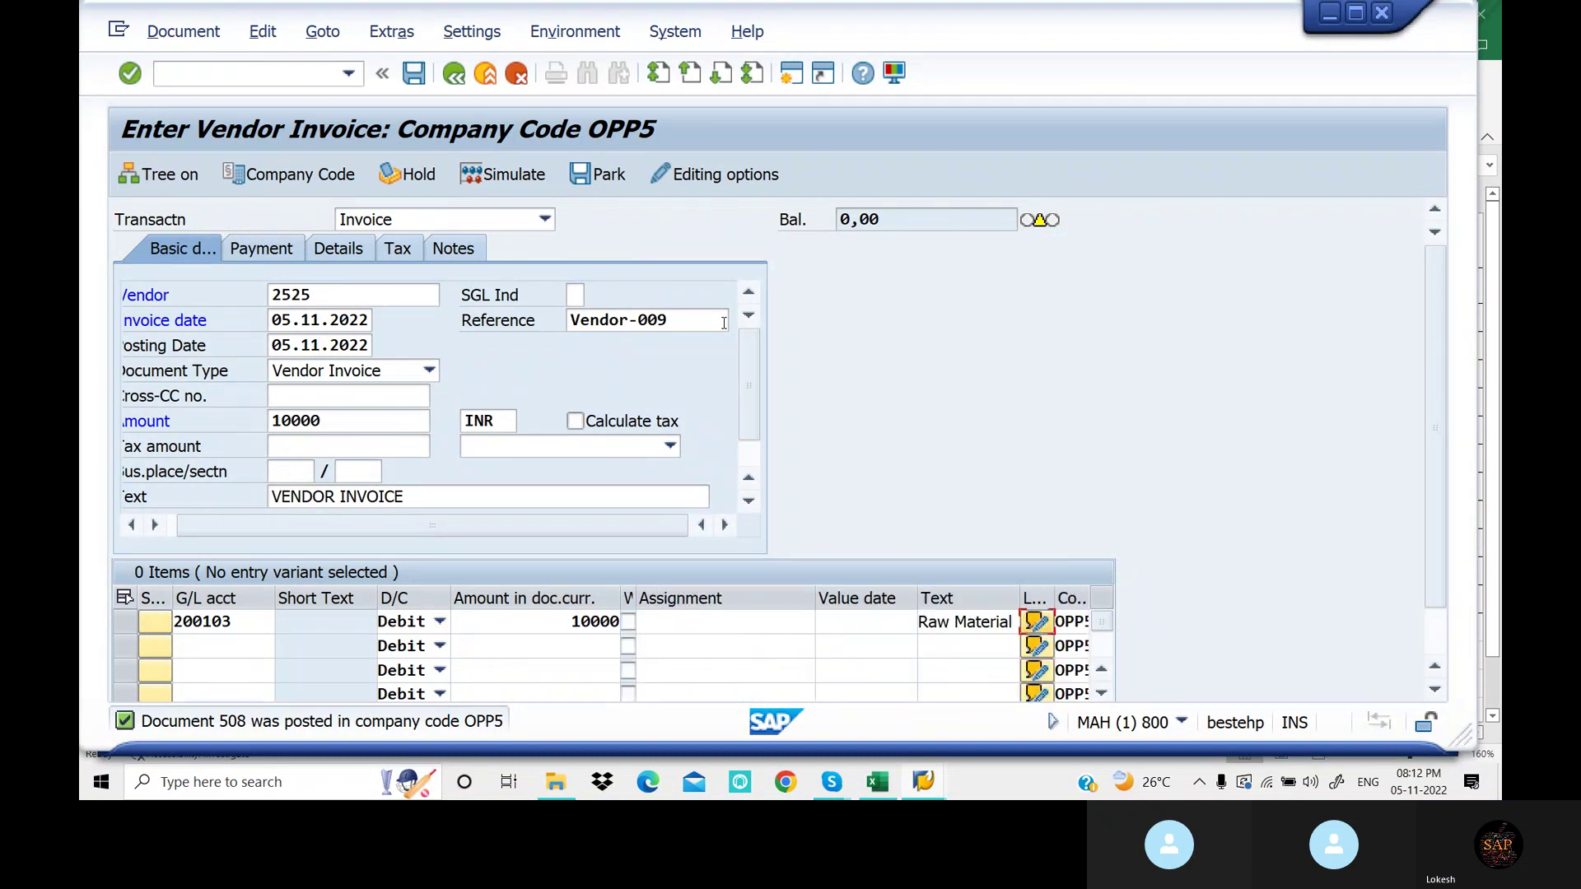
key(Return)
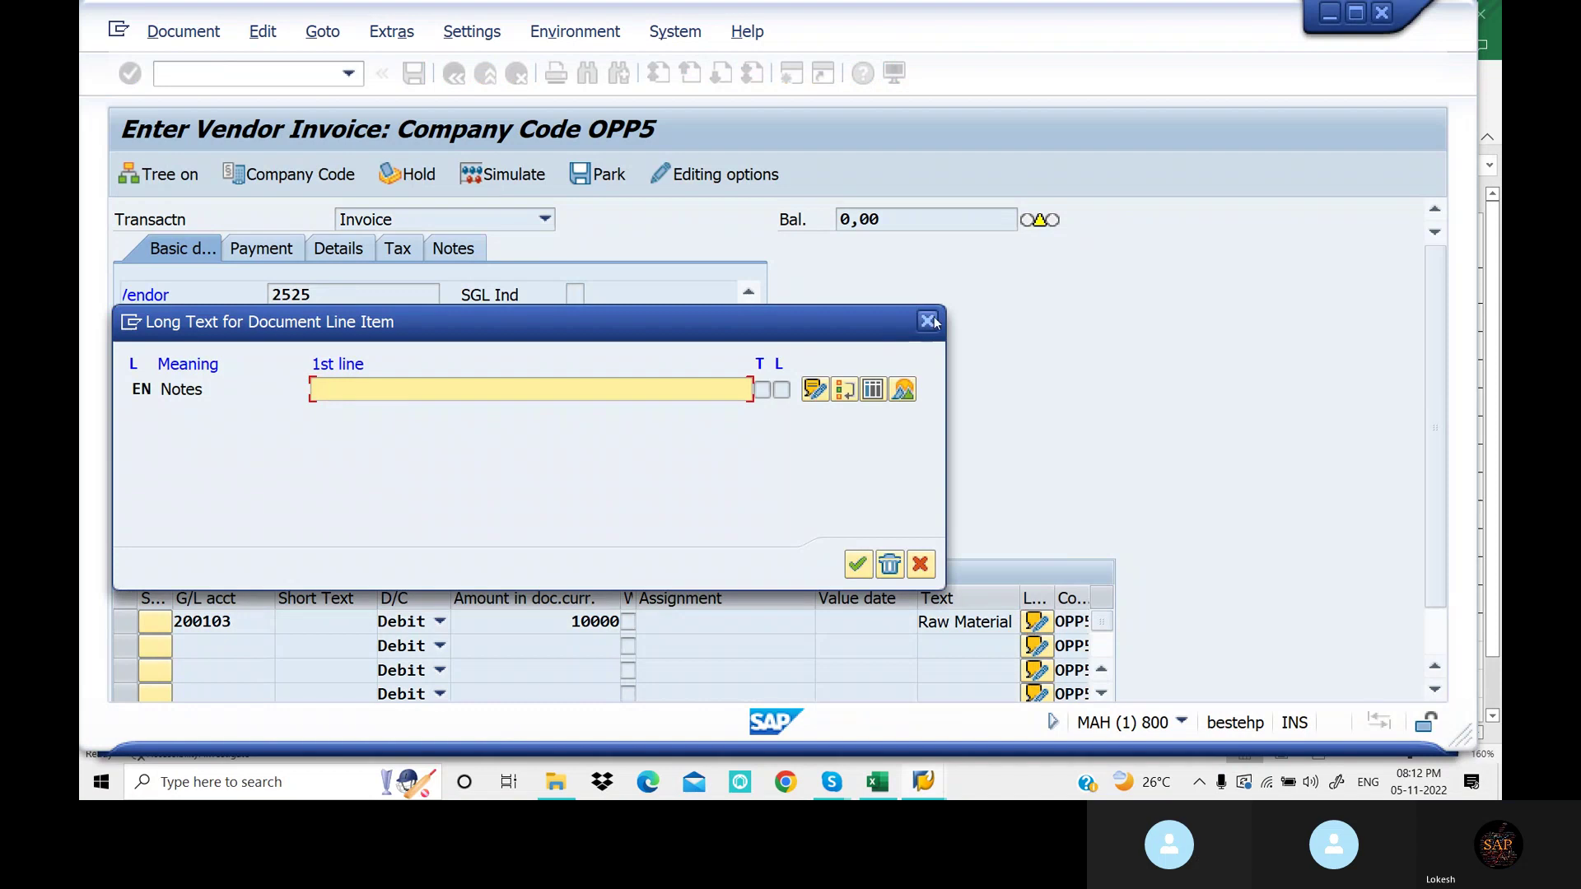
click(927, 321)
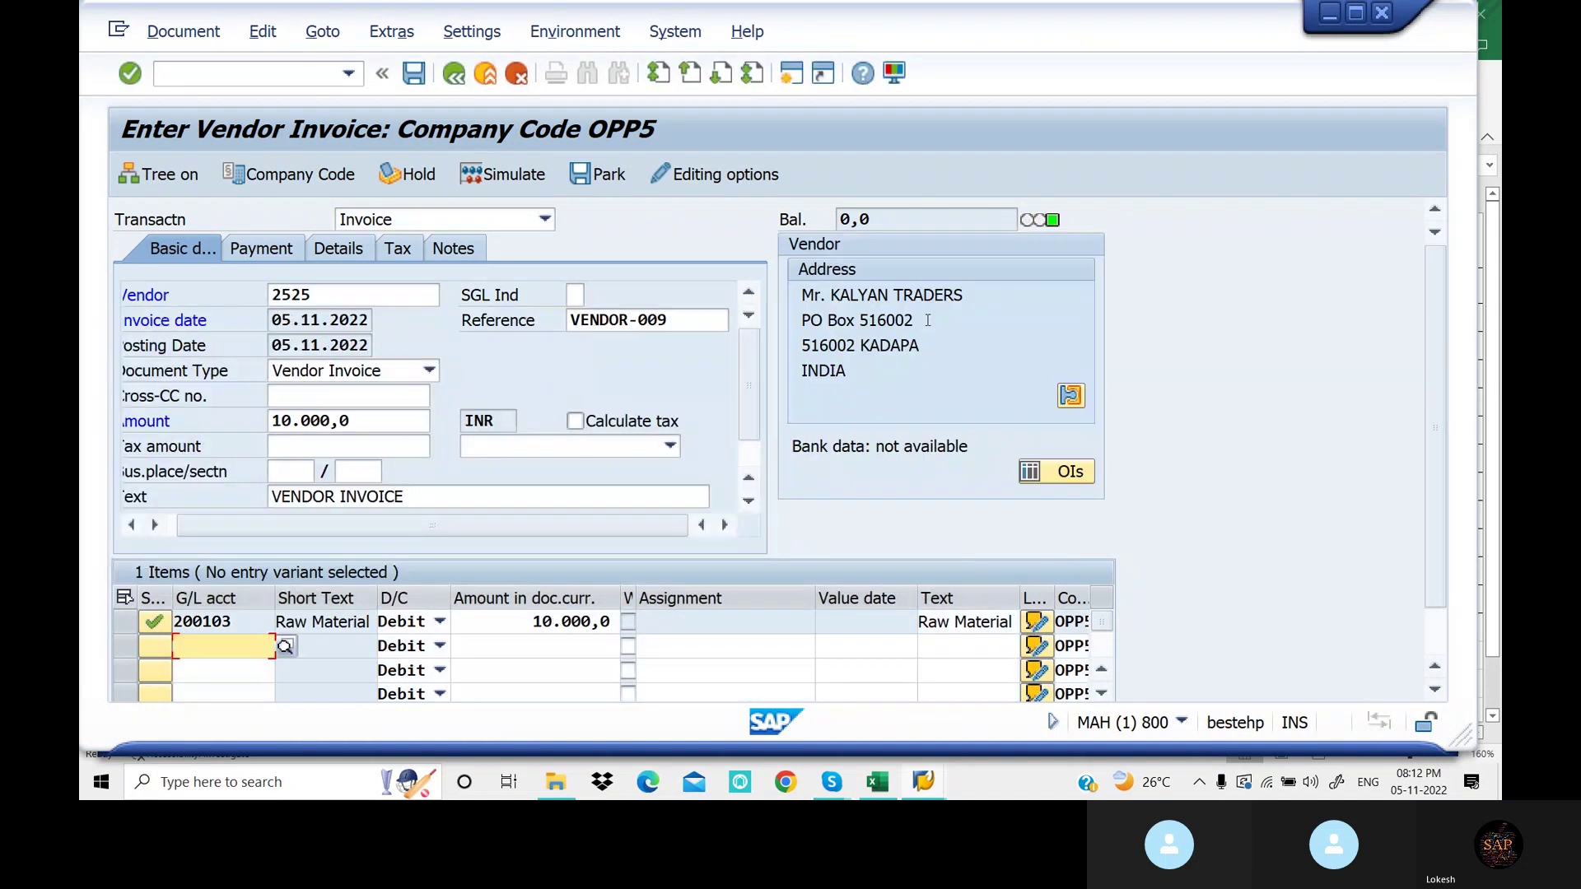
Simulate the Vendor-009 invoice and post it
click(524, 180)
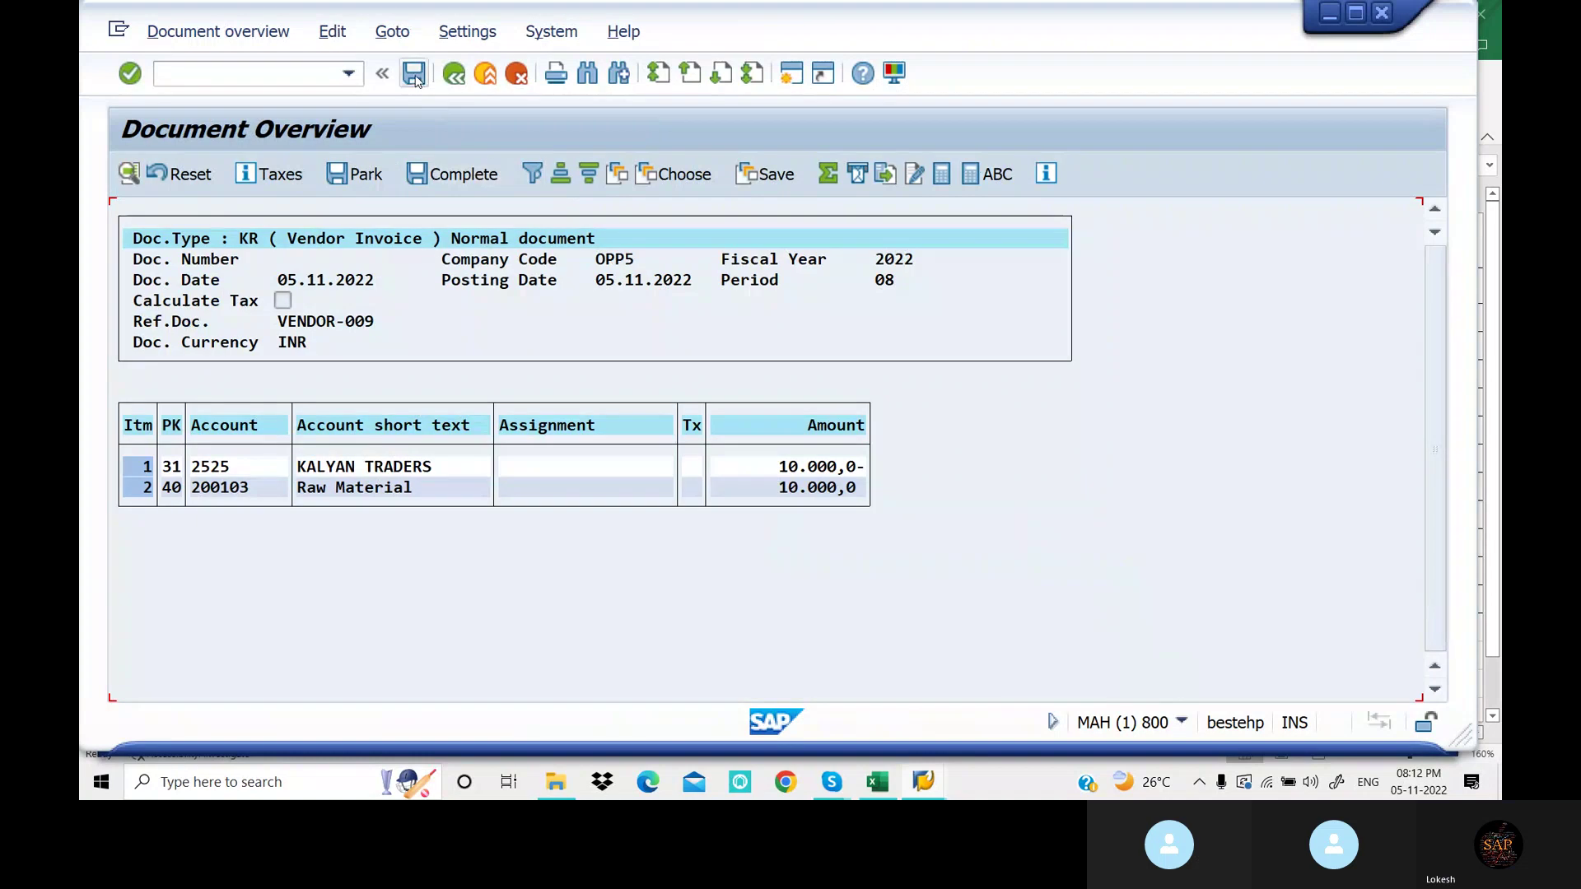
click(414, 74)
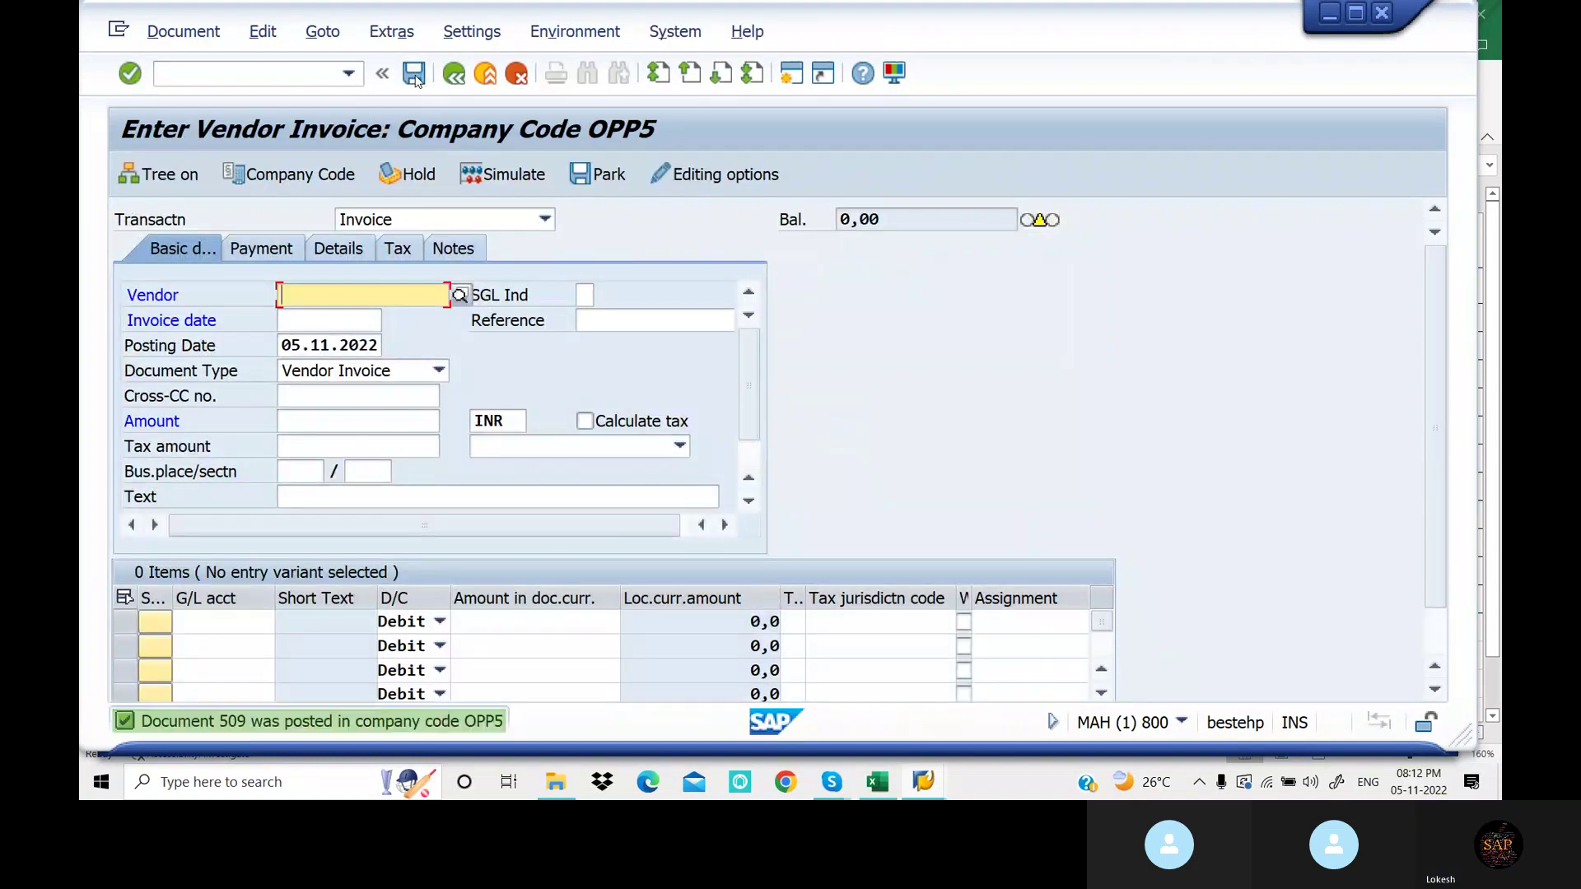
Start another invoice for the KALYAN TRADERS vendor with invoice date 05.11.2022, reusing Vendor-009 as the reference
key(Down)
key(Down)
key(Tab)
key(Tab)
key(Down)
key(Down)
key(Tab)
key(Down)
key(Down)
key(Tab)
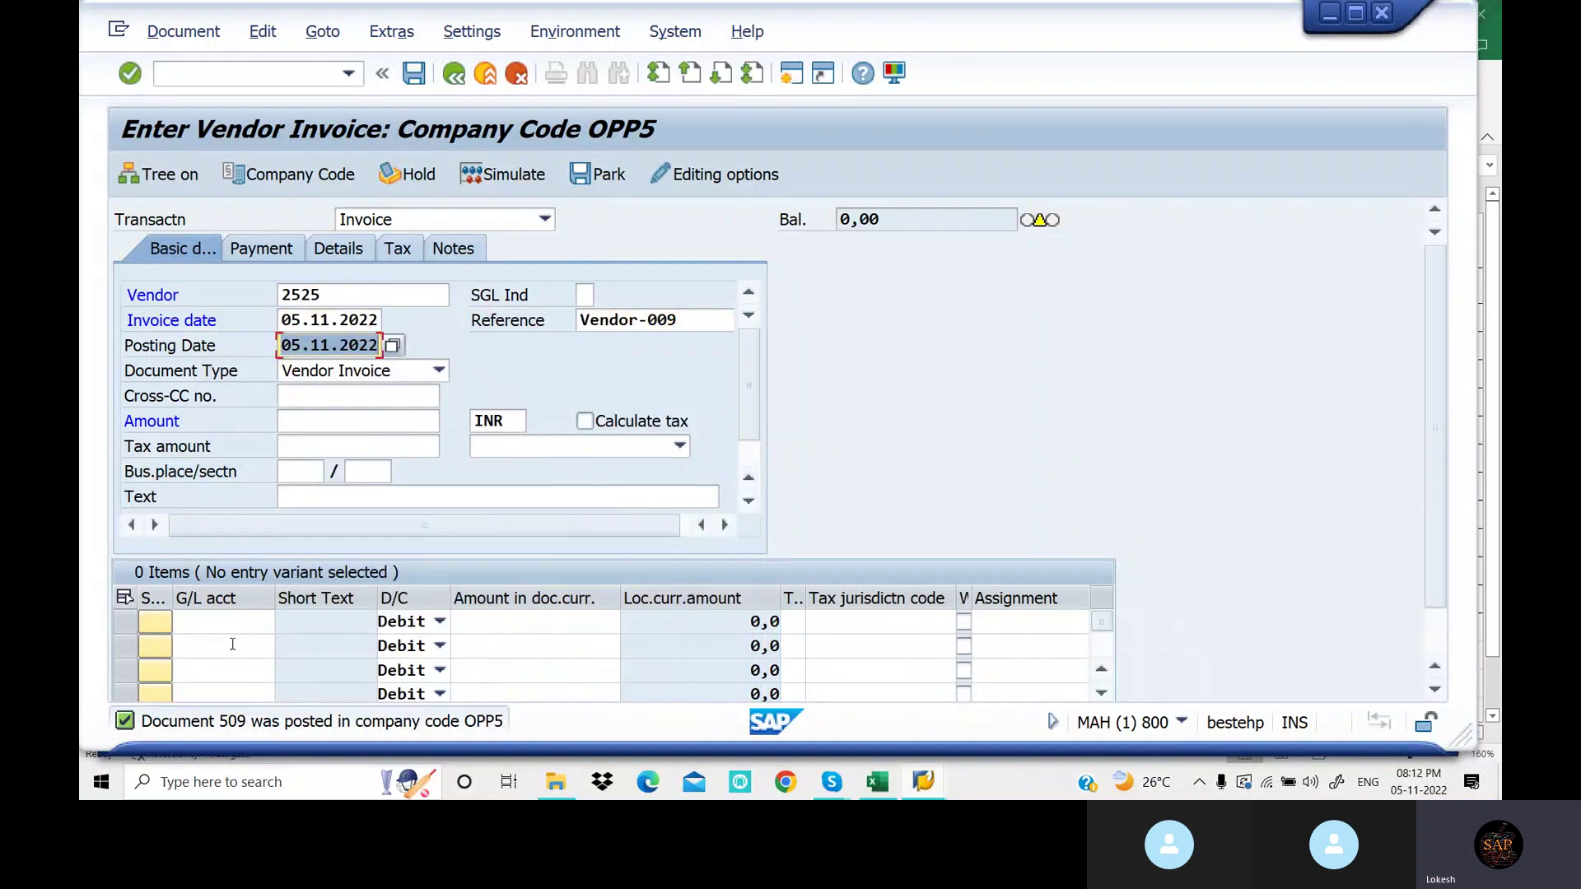
Change the new invoice's reference to Vendor-010, keeping the posting date and the Vendor Invoice document type
click(697, 327)
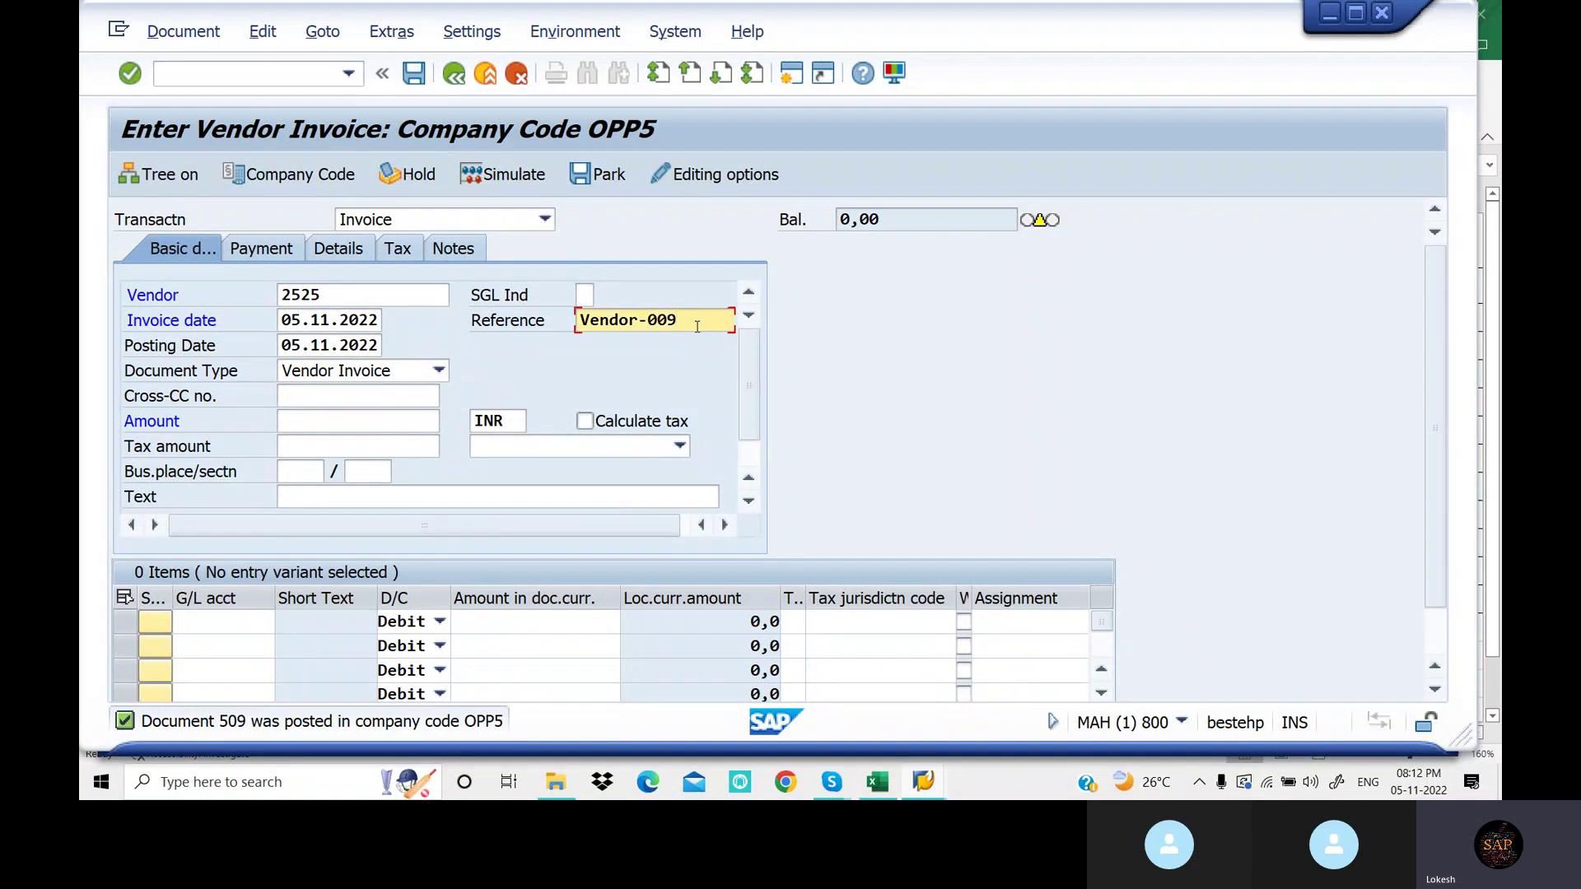
key(BackSpace)
key(BackSpace)
text(10)
key(Tab)
key(Tab)
key(Tab)
key(Tab)
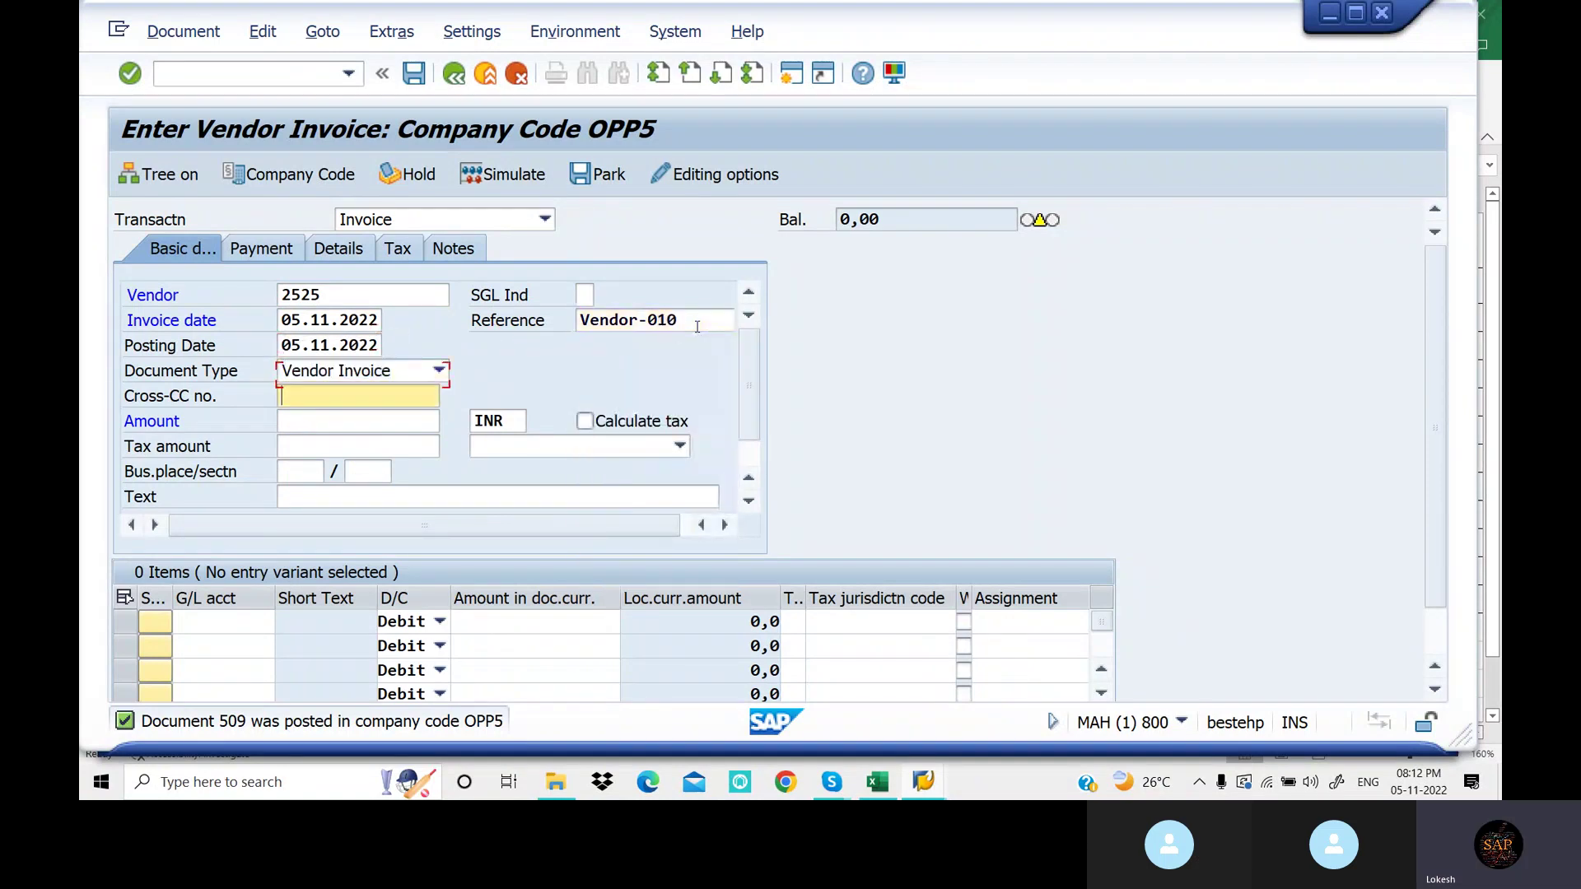
Enter 10000 as the amount of the Vendor-010 invoice, keeping INR as the currency
key(Down)
key(Tab)
key(Tab)
key(Tab)
key(Tab)
key(Tab)
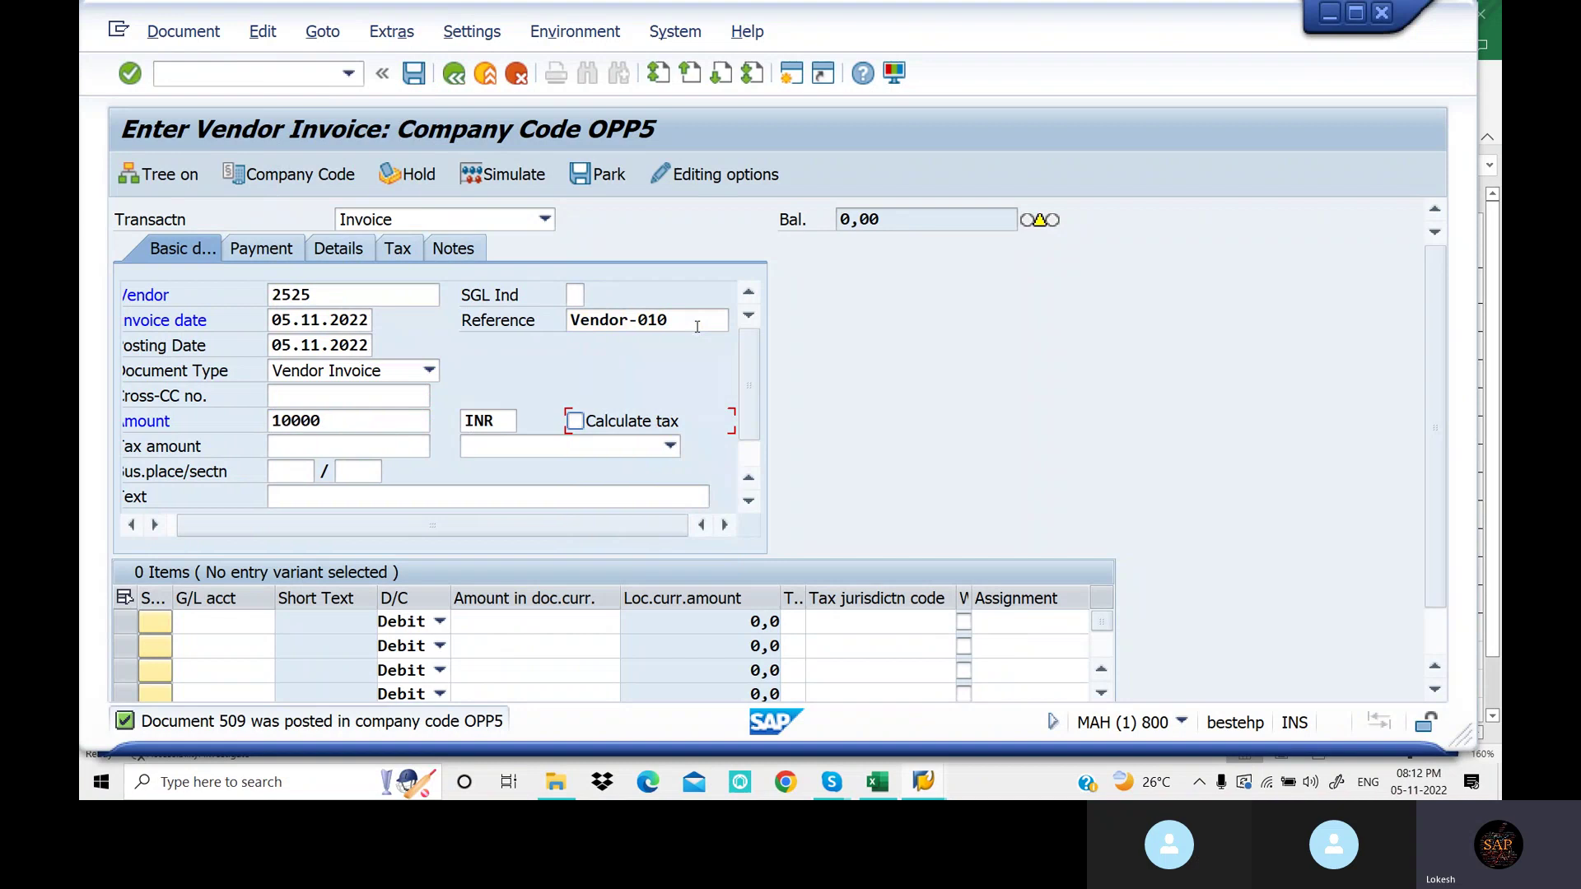
Set the header text of the Vendor-010 invoice to VENDOR INVOICE, leaving the tax and business place fields empty
key(Tab)
key(Tab)
key(Down)
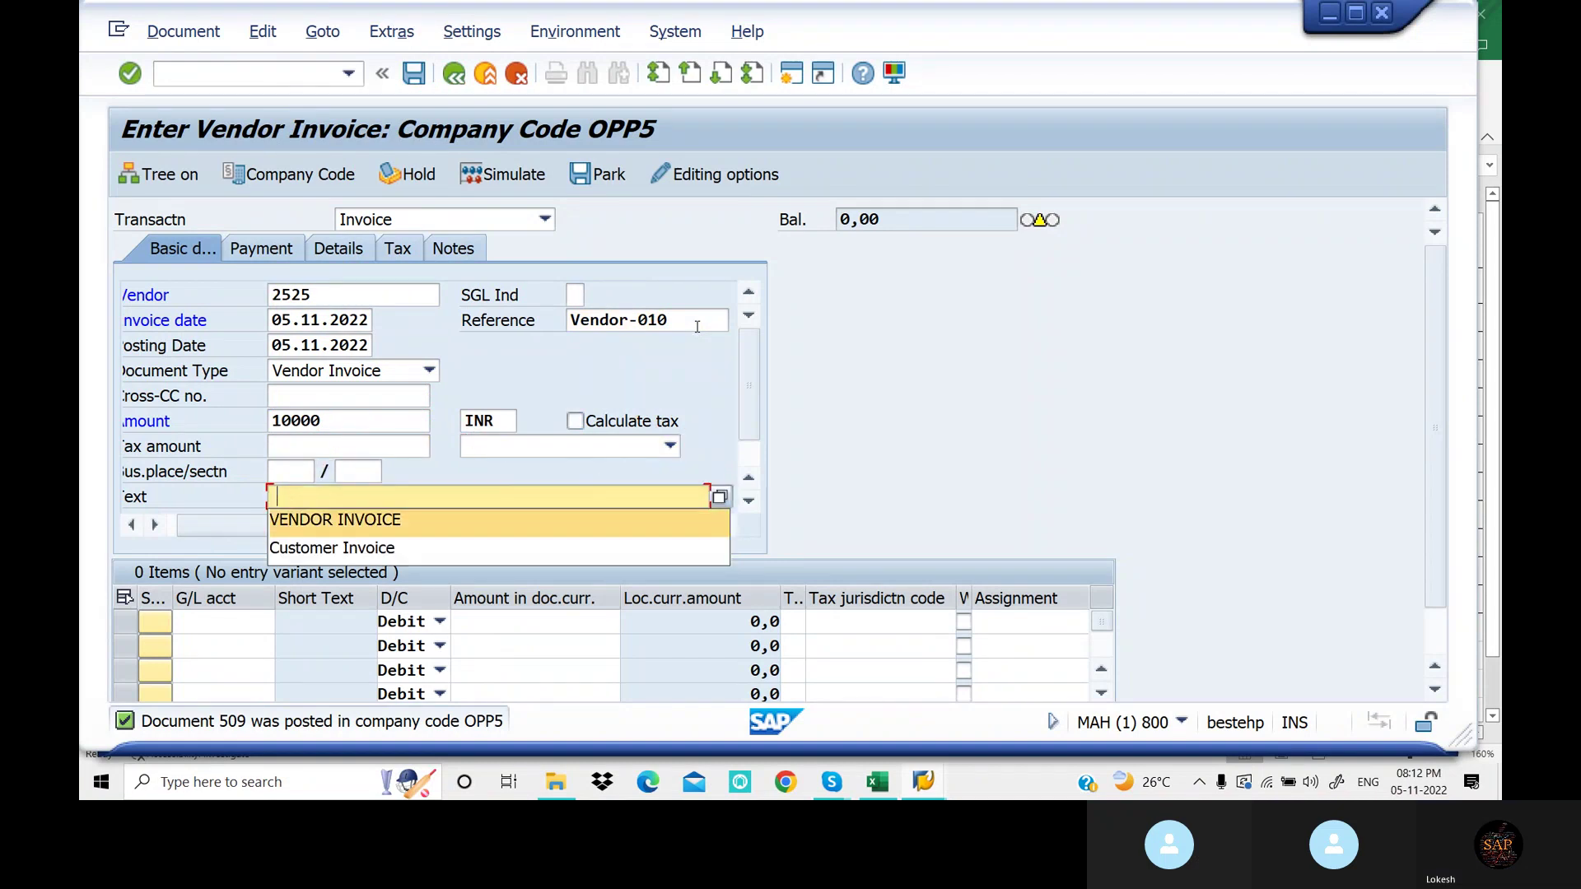
key(Tab)
Add the Raw Material G/L account as the Vendor-010 invoice's first line item, with a debit amount of 10000
key(Down)
key(Tab)
key(Tab)
key(Tab)
key(Down)
key(Tab)
Set the Vendor-010 line item text to Raw Material and validate the entry
key(Tab)
key(Tab)
key(Tab)
key(Tab)
key(Tab)
key(Tab)
key(Down)
key(Return)
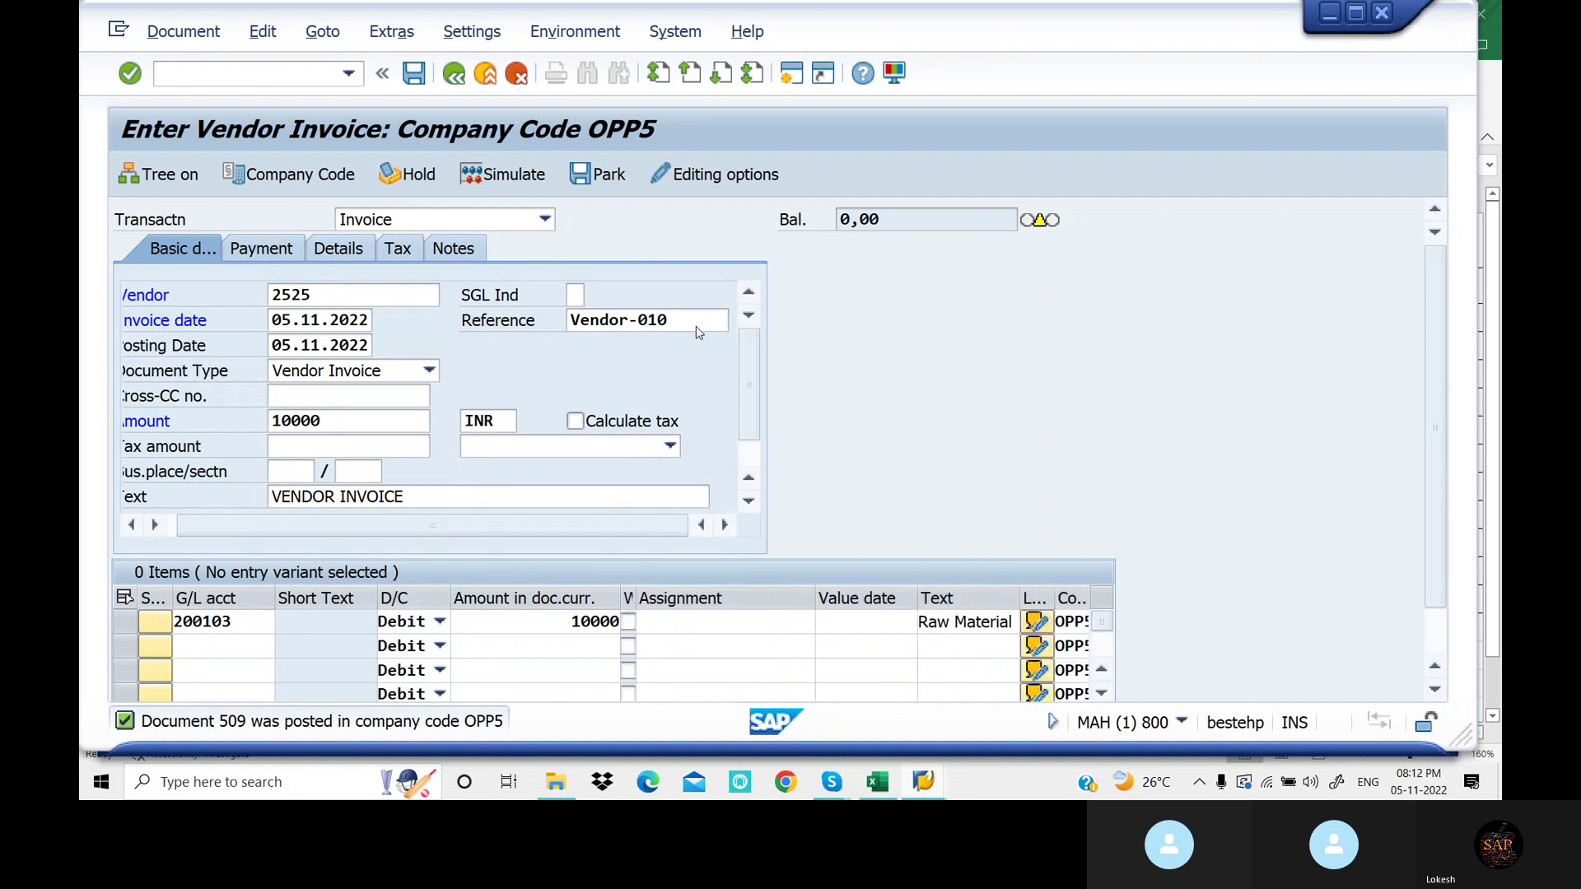
Simulate the Vendor-010 invoice and post it
click(928, 323)
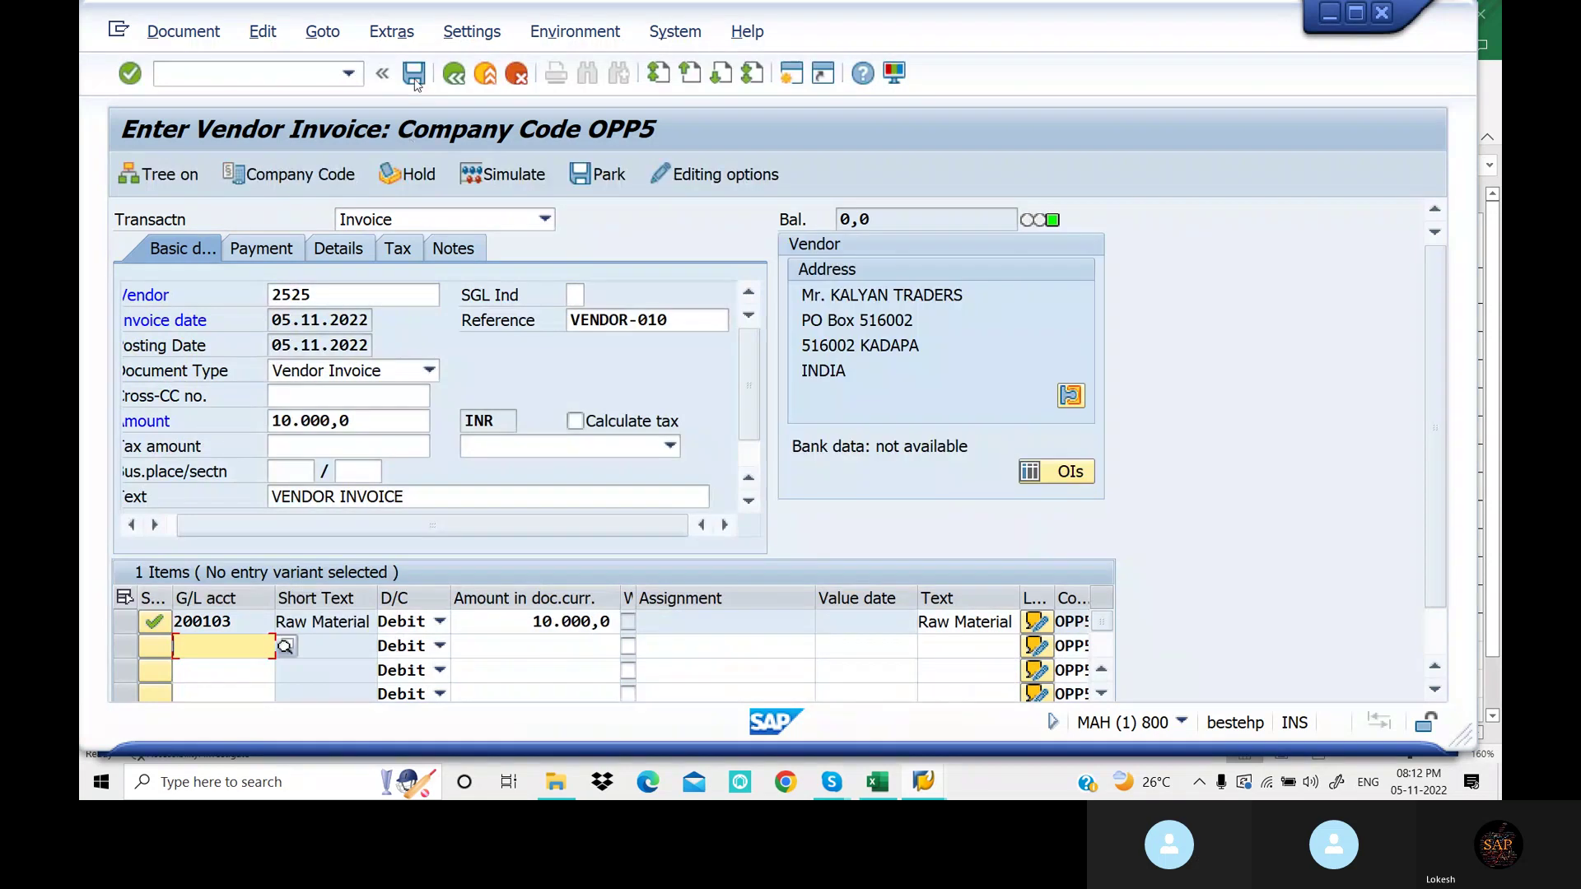
click(504, 176)
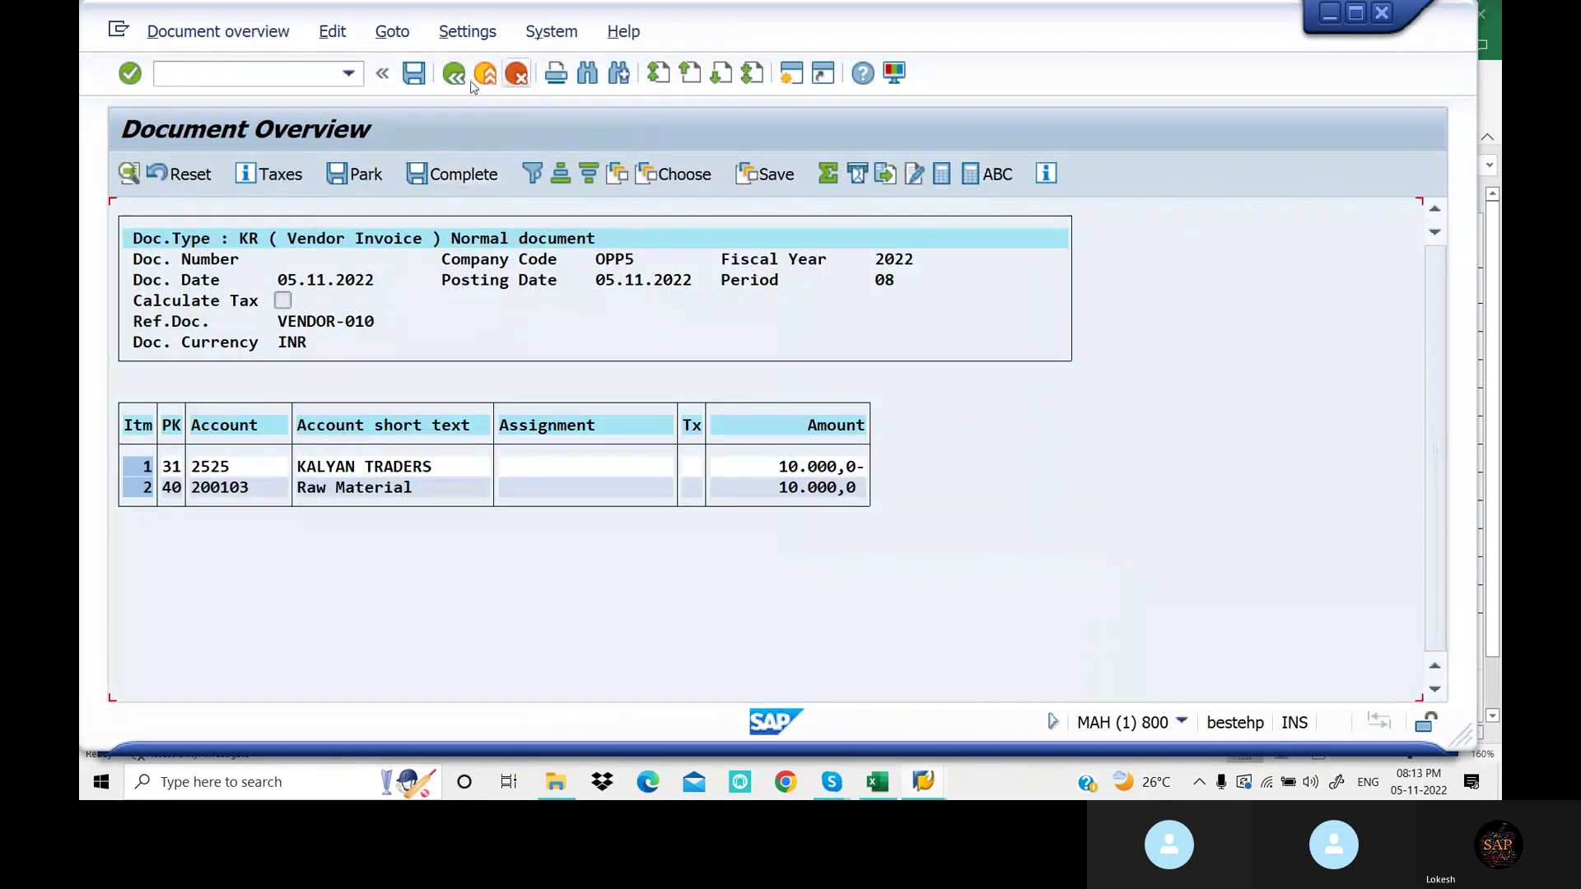
click(414, 75)
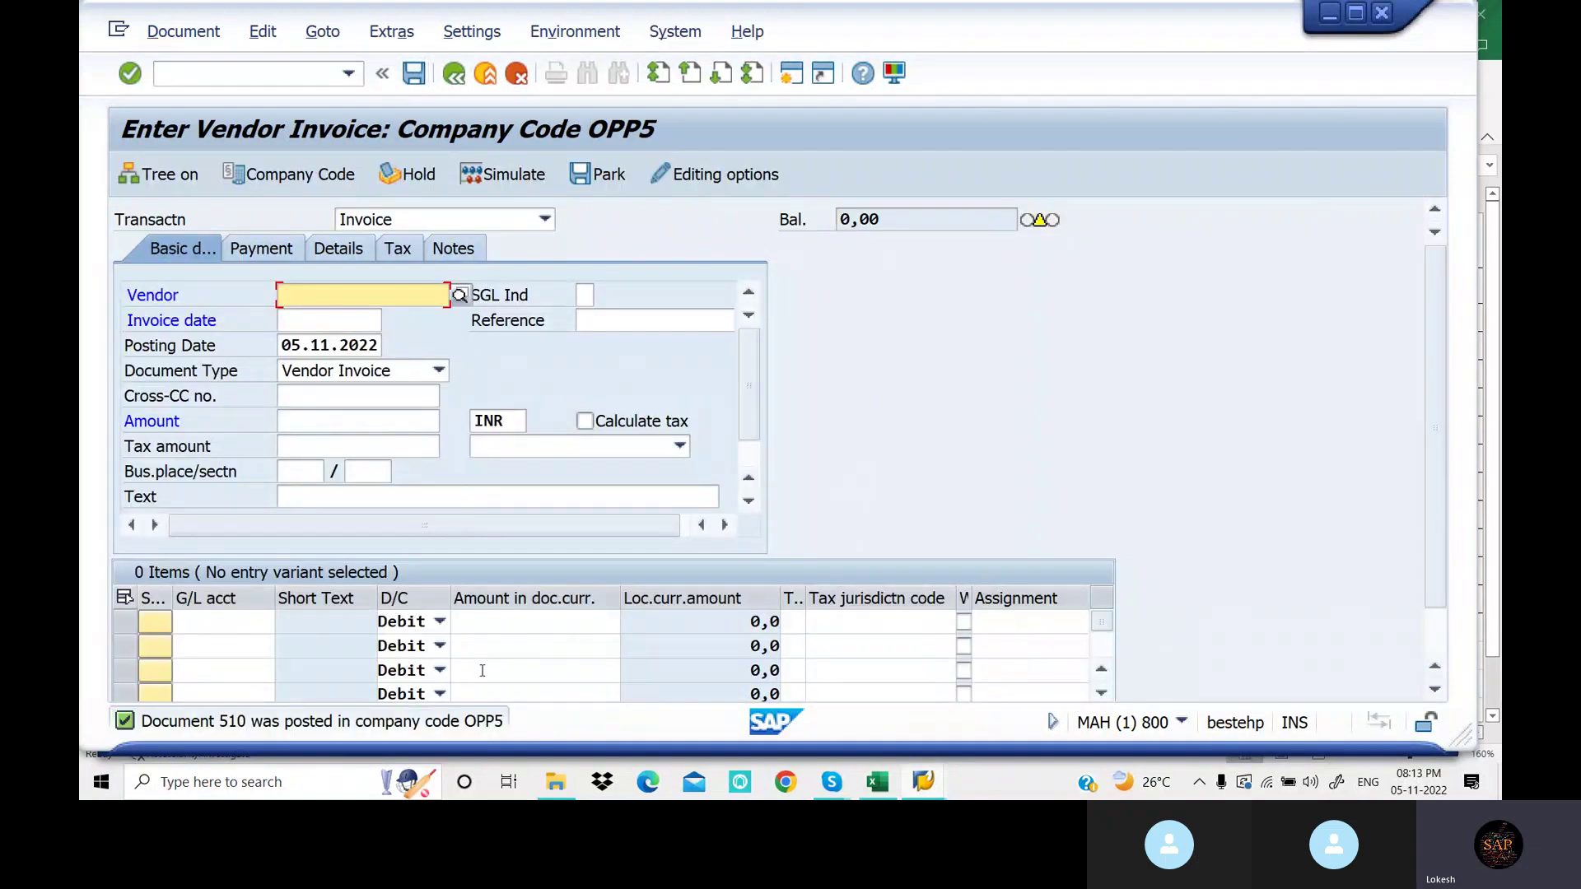
Check the Vendor Line Item Display transaction code in the Excel sheet and open FBL1N in SAP
click(889, 792)
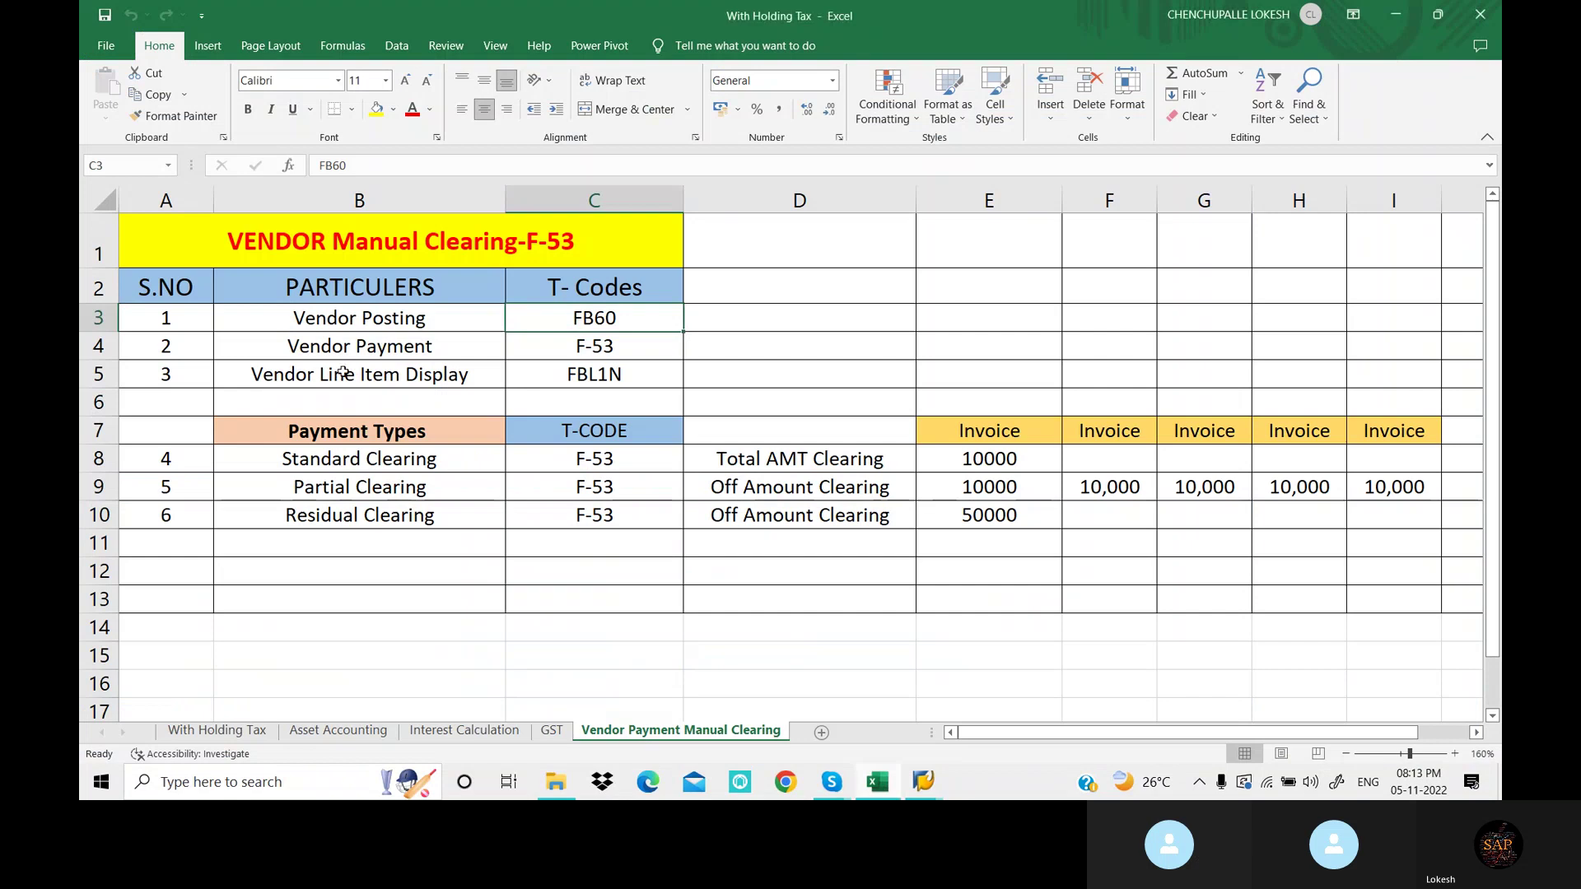
click(414, 375)
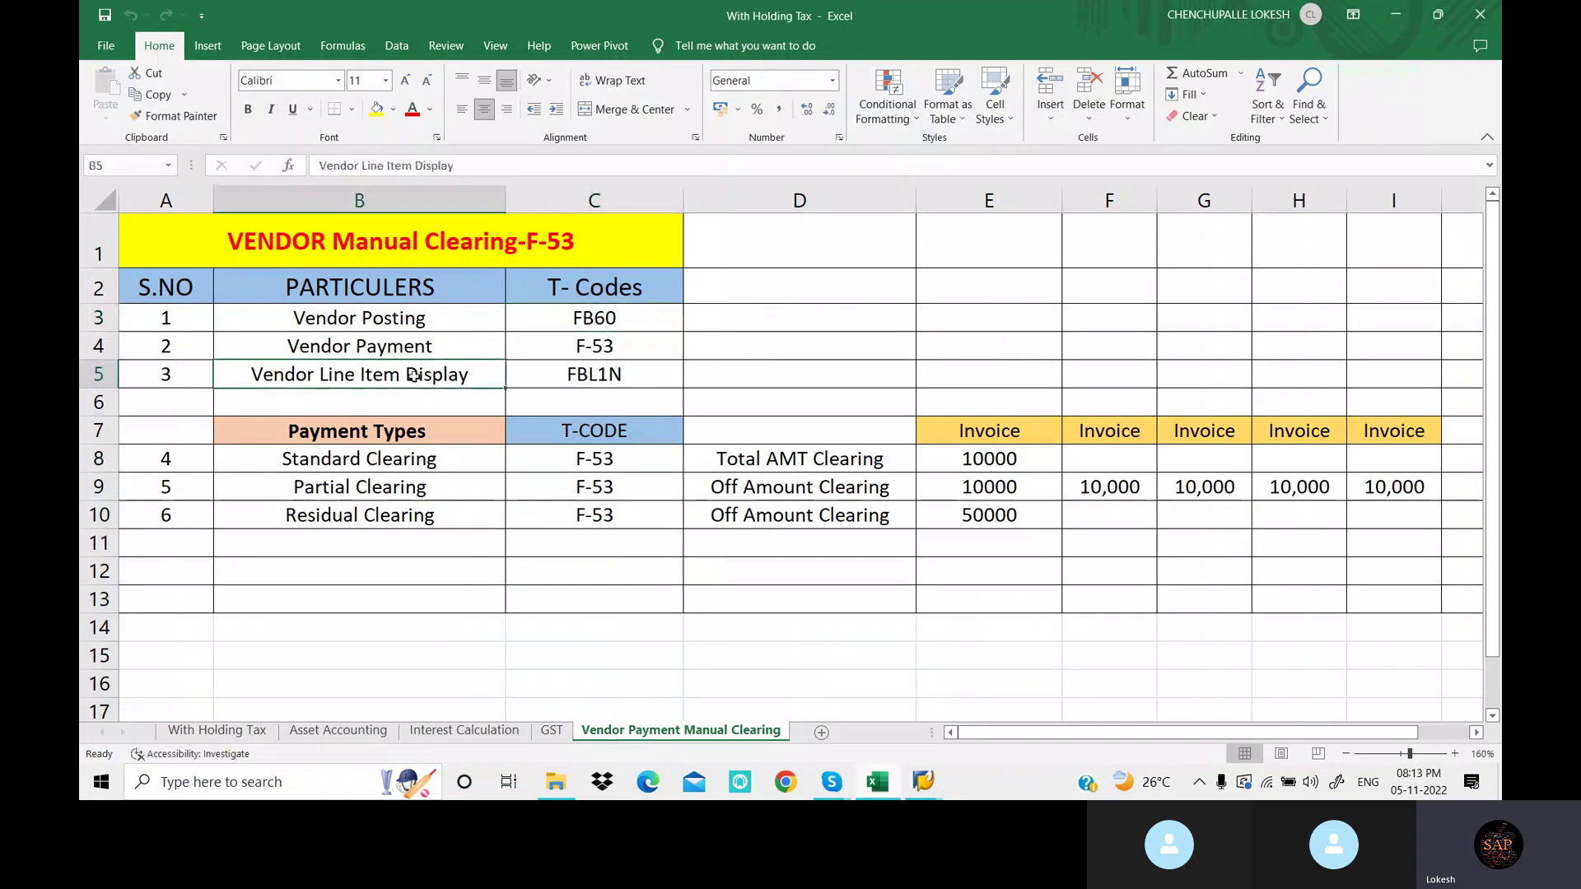
click(636, 373)
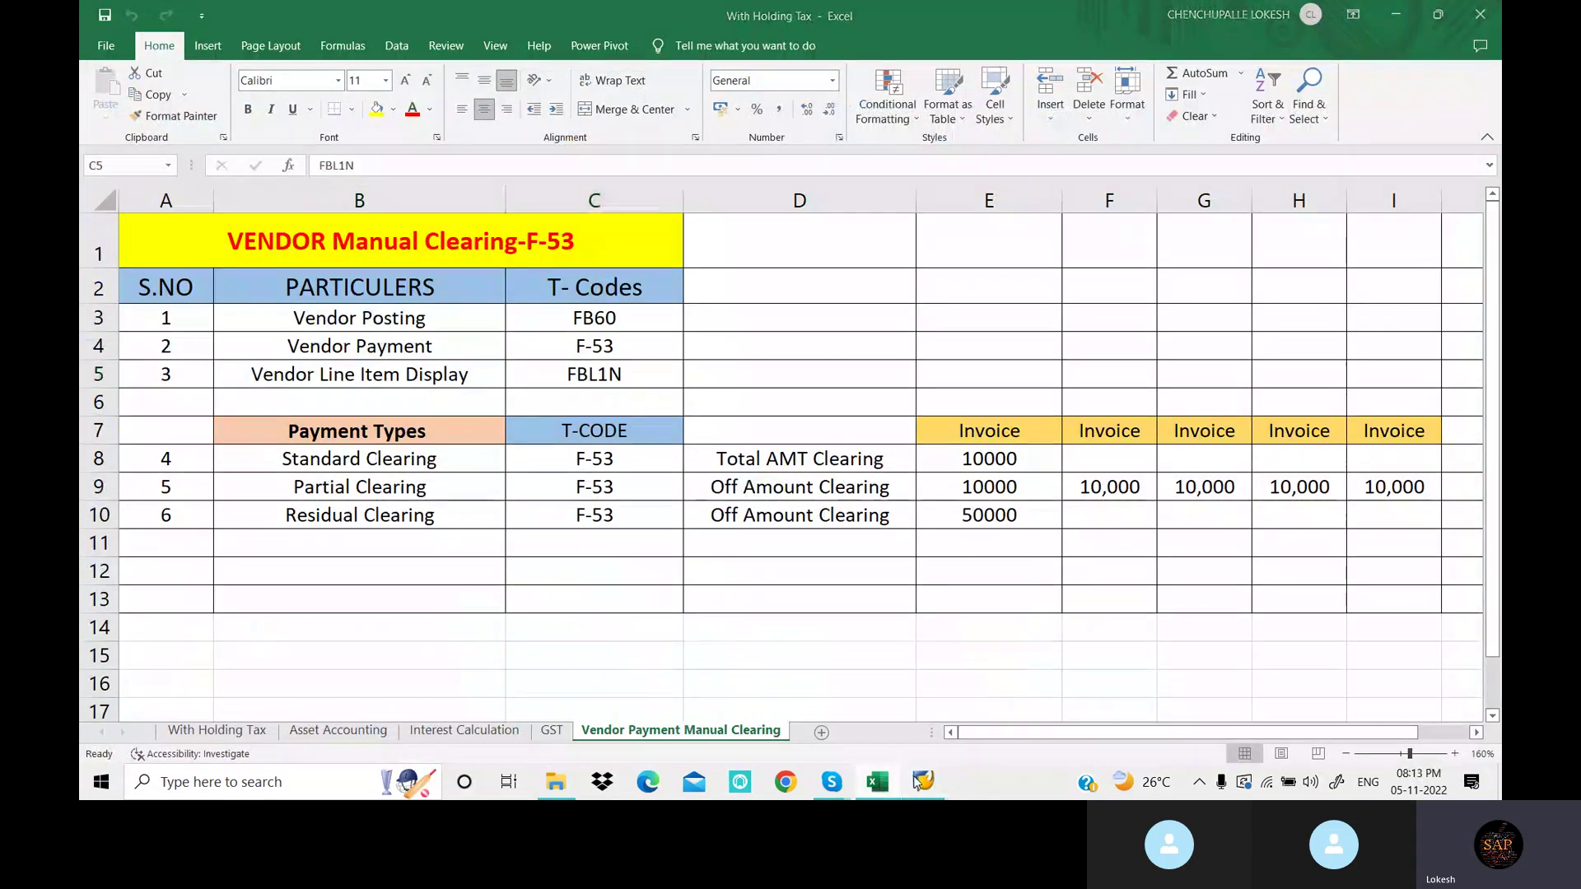
mouse_move(923, 780)
click(929, 728)
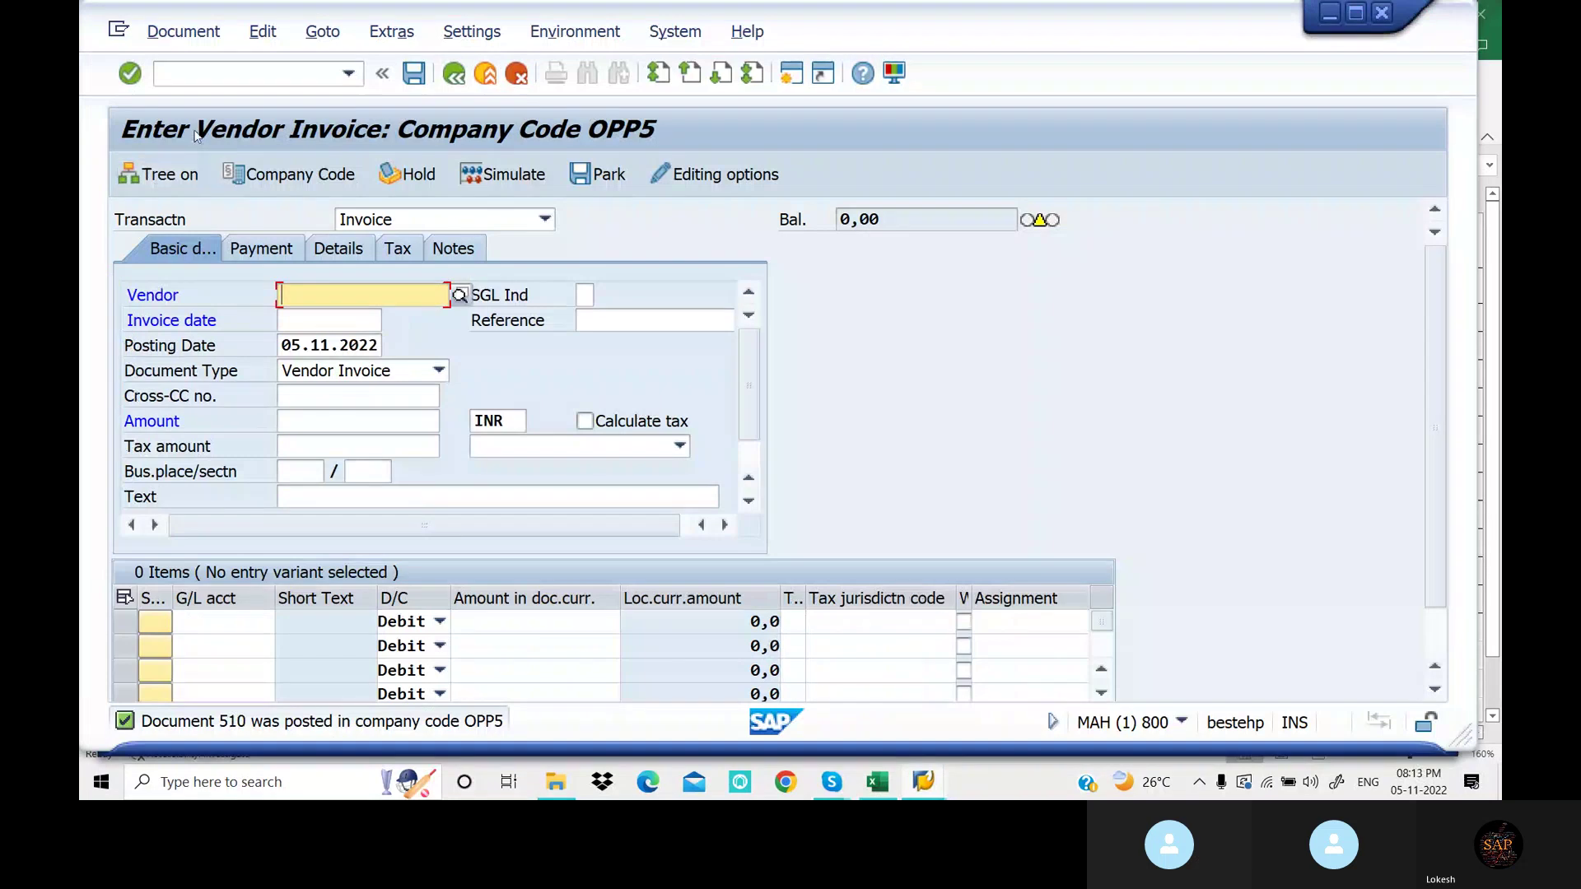
click(221, 66)
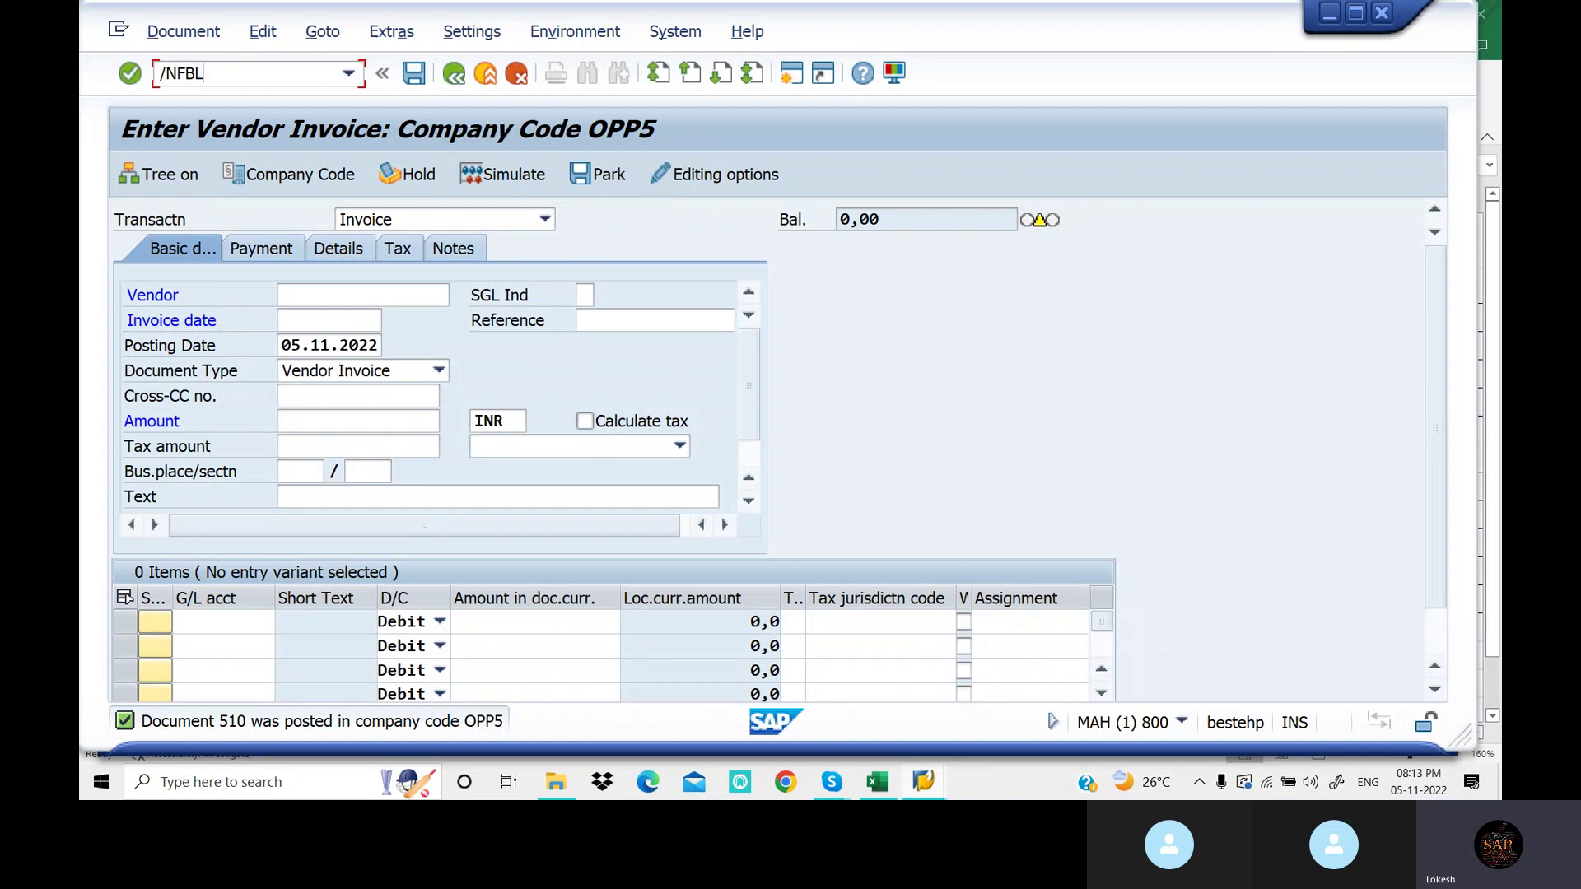
key(Return)
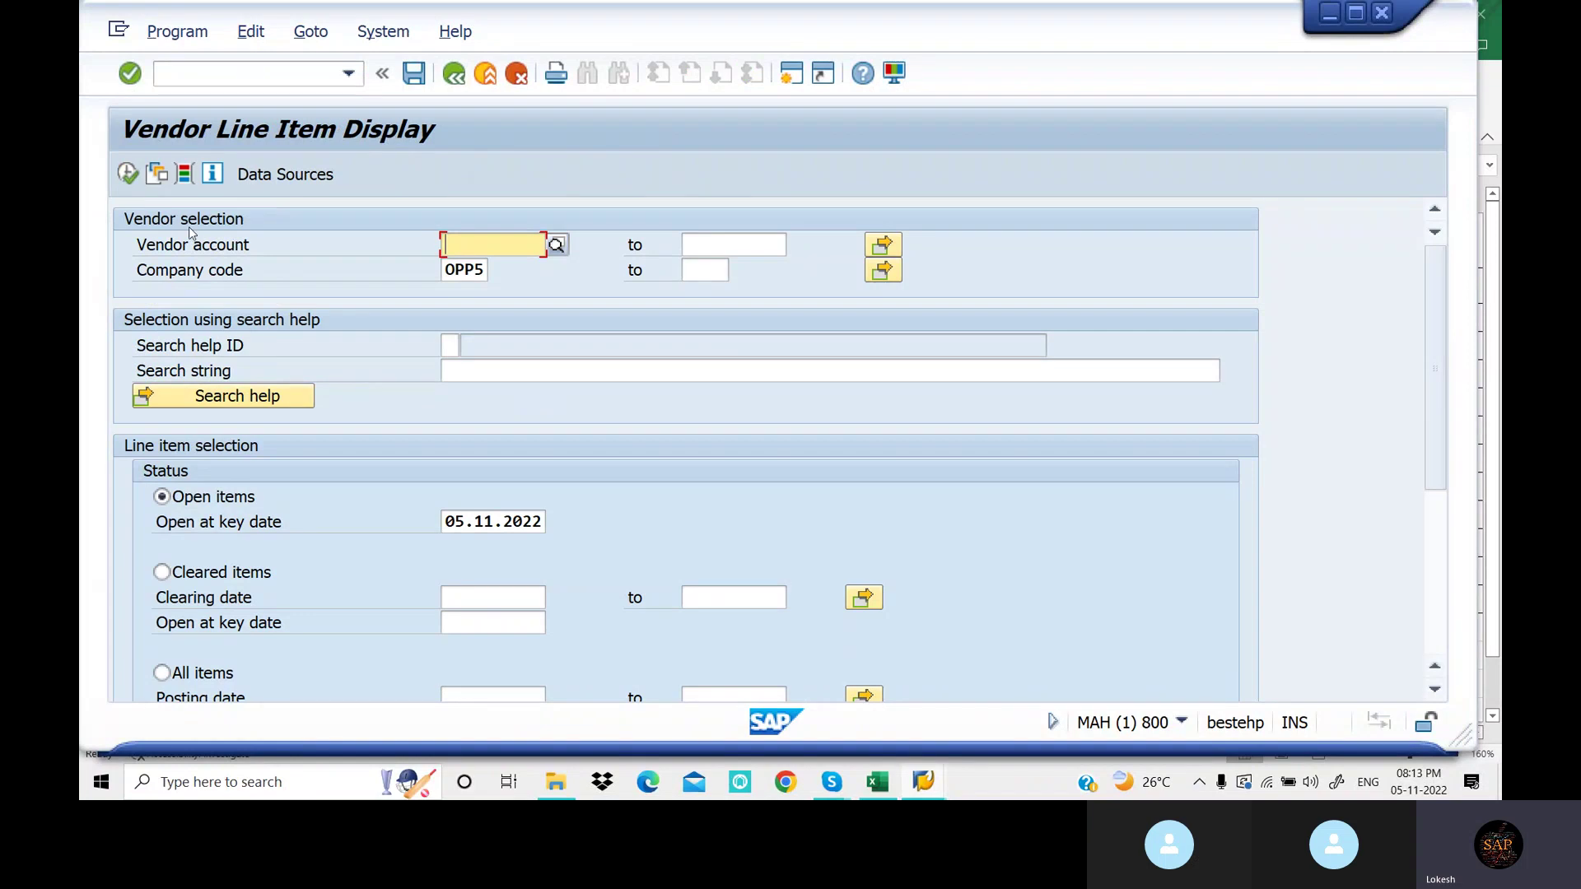
Display and review the open items of the KALYAN TRADERS vendor in company code OPP5 at key date 05.11.2022
click(557, 244)
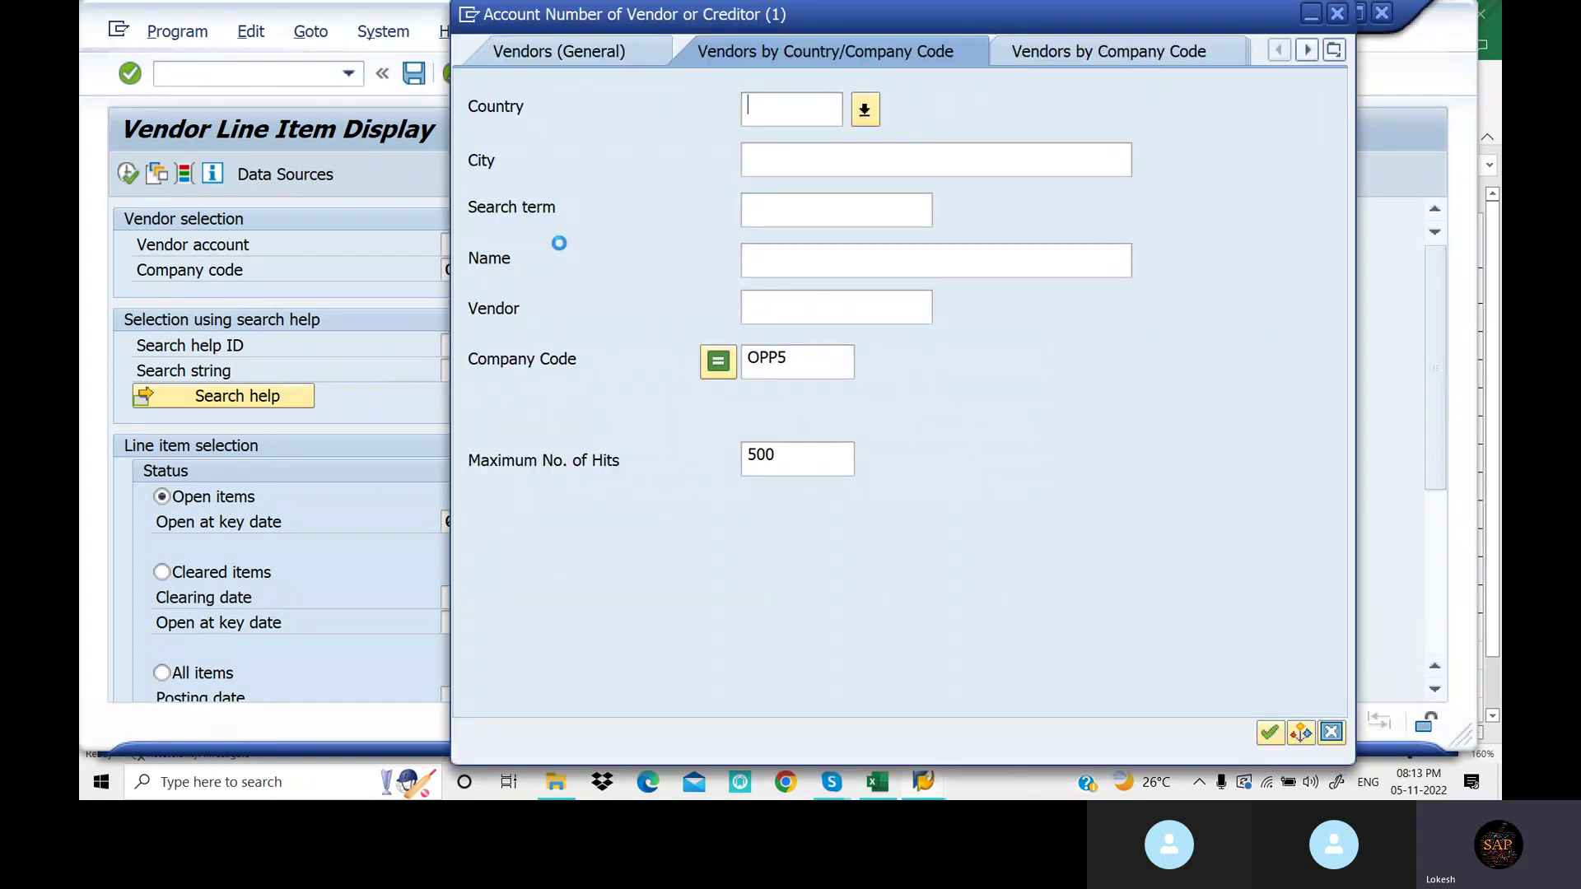
key(Return)
double_click(665, 213)
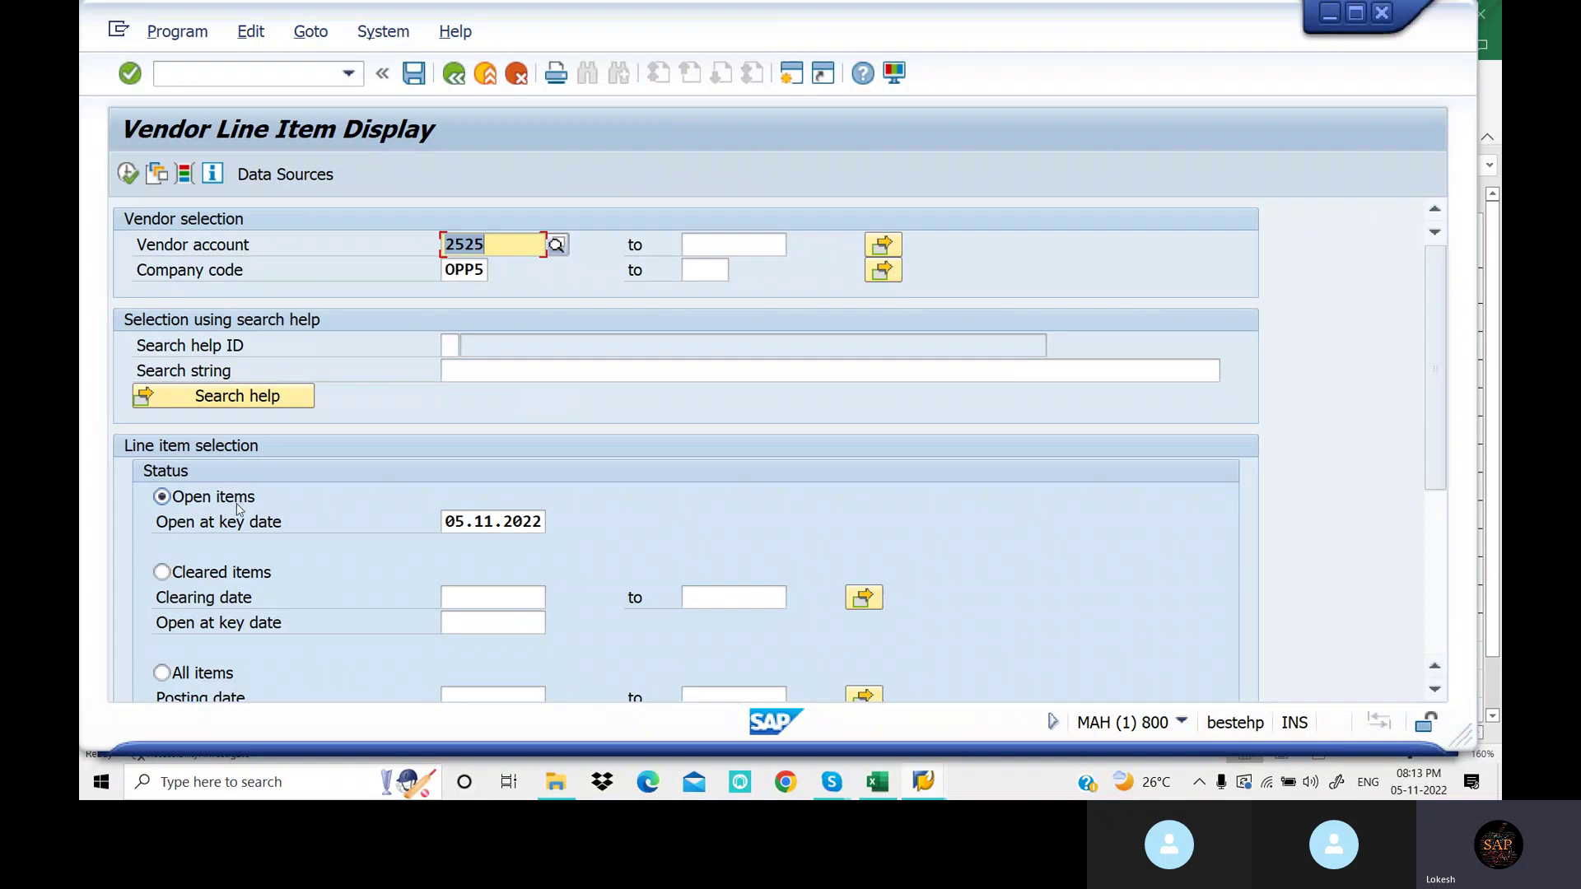
click(129, 174)
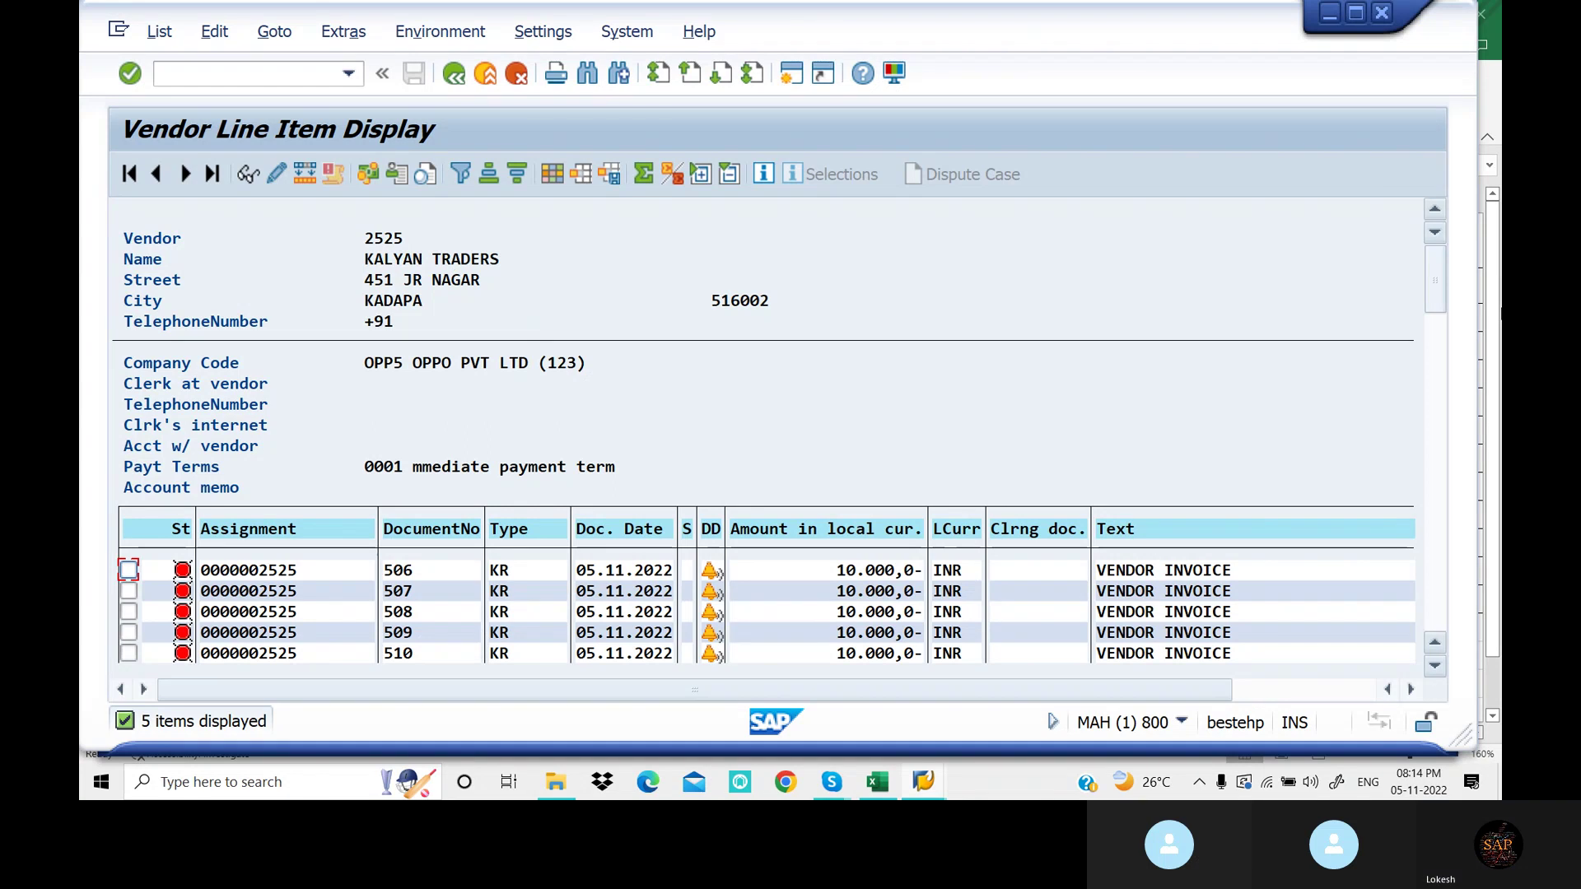
click(1436, 665)
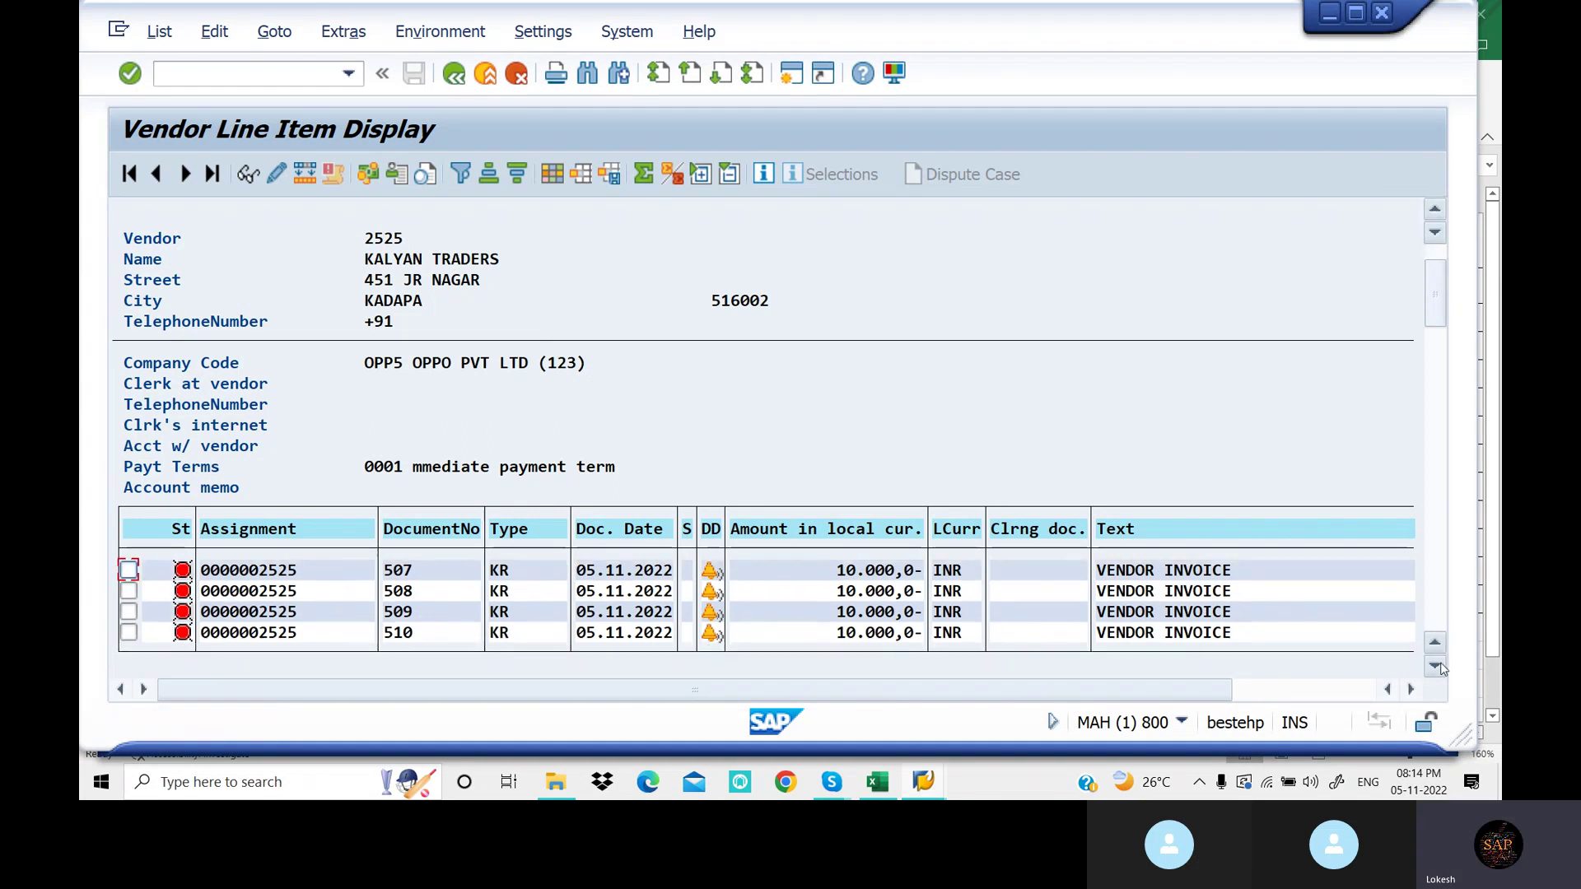
click(1441, 667)
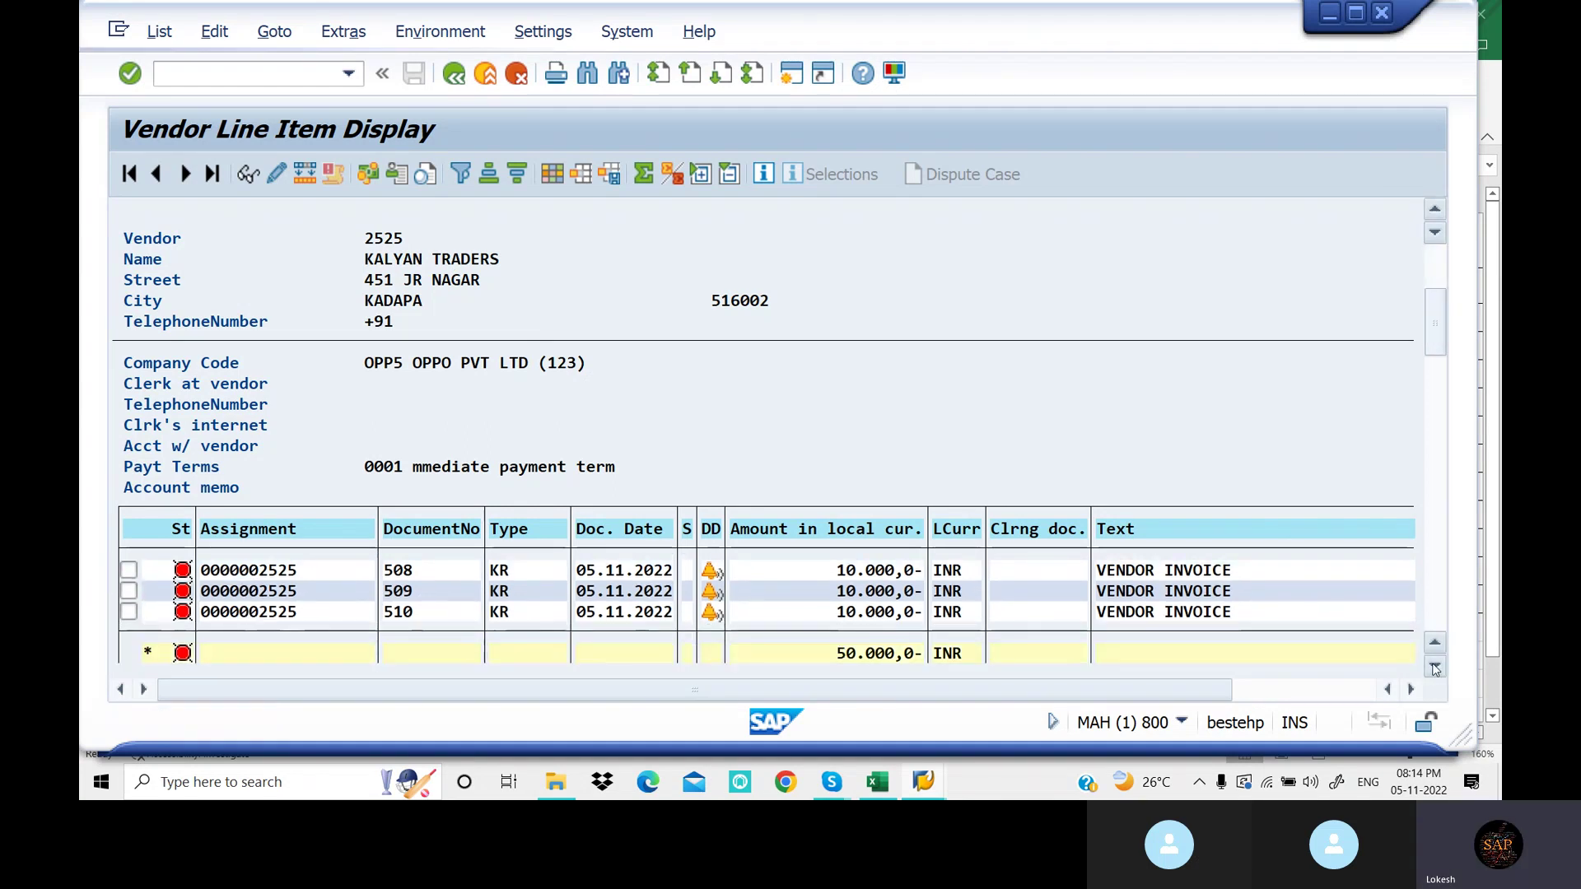
click(1440, 667)
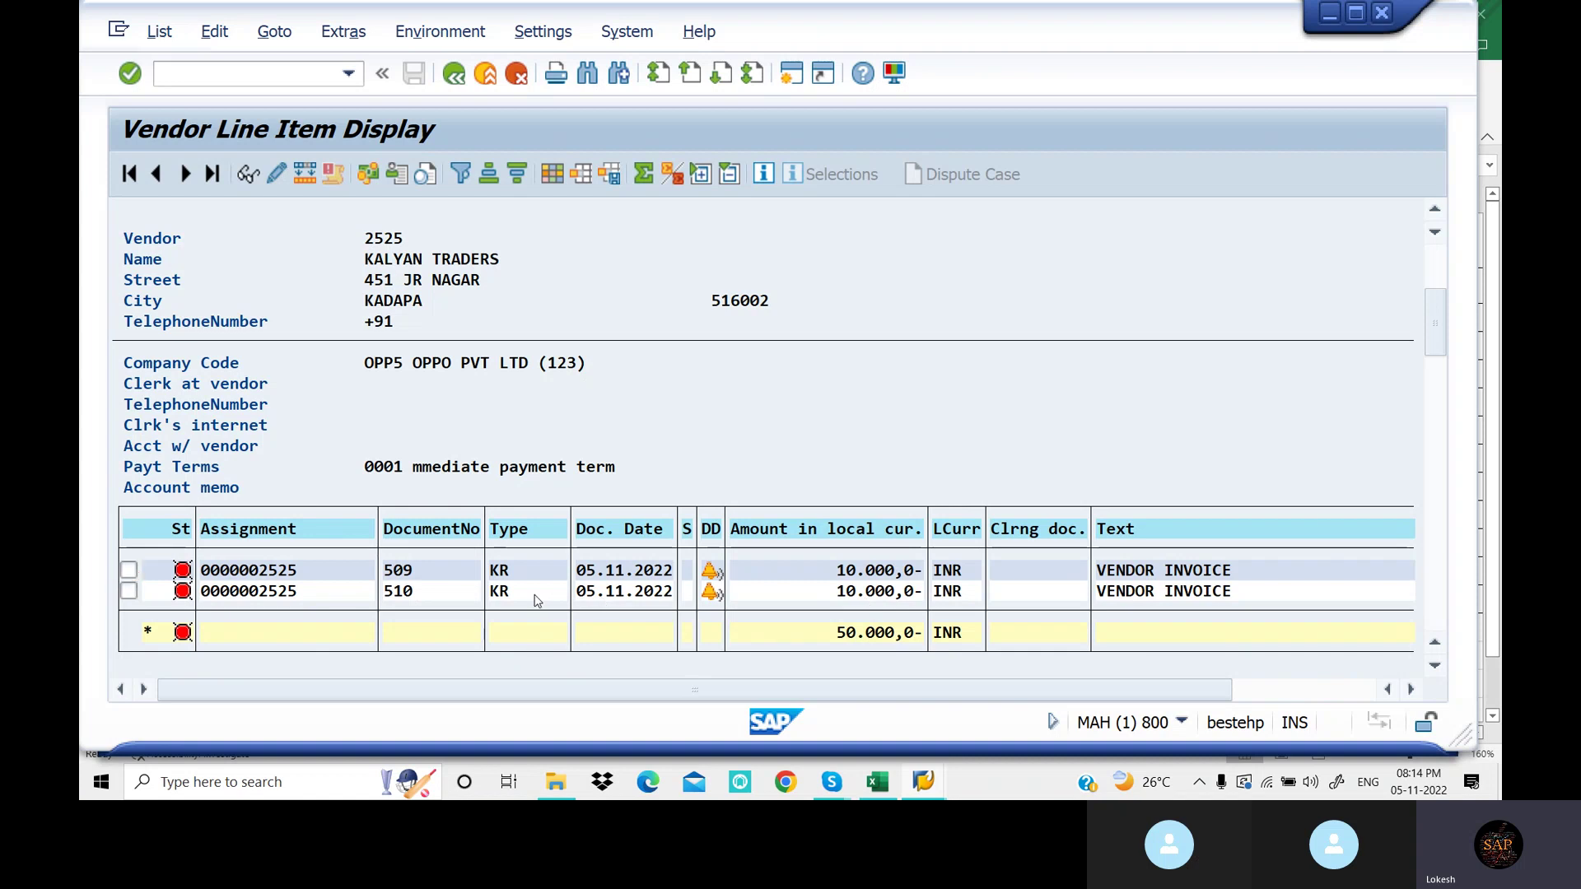
scroll(537, 600, up, 1)
scroll(539, 598, up, 1)
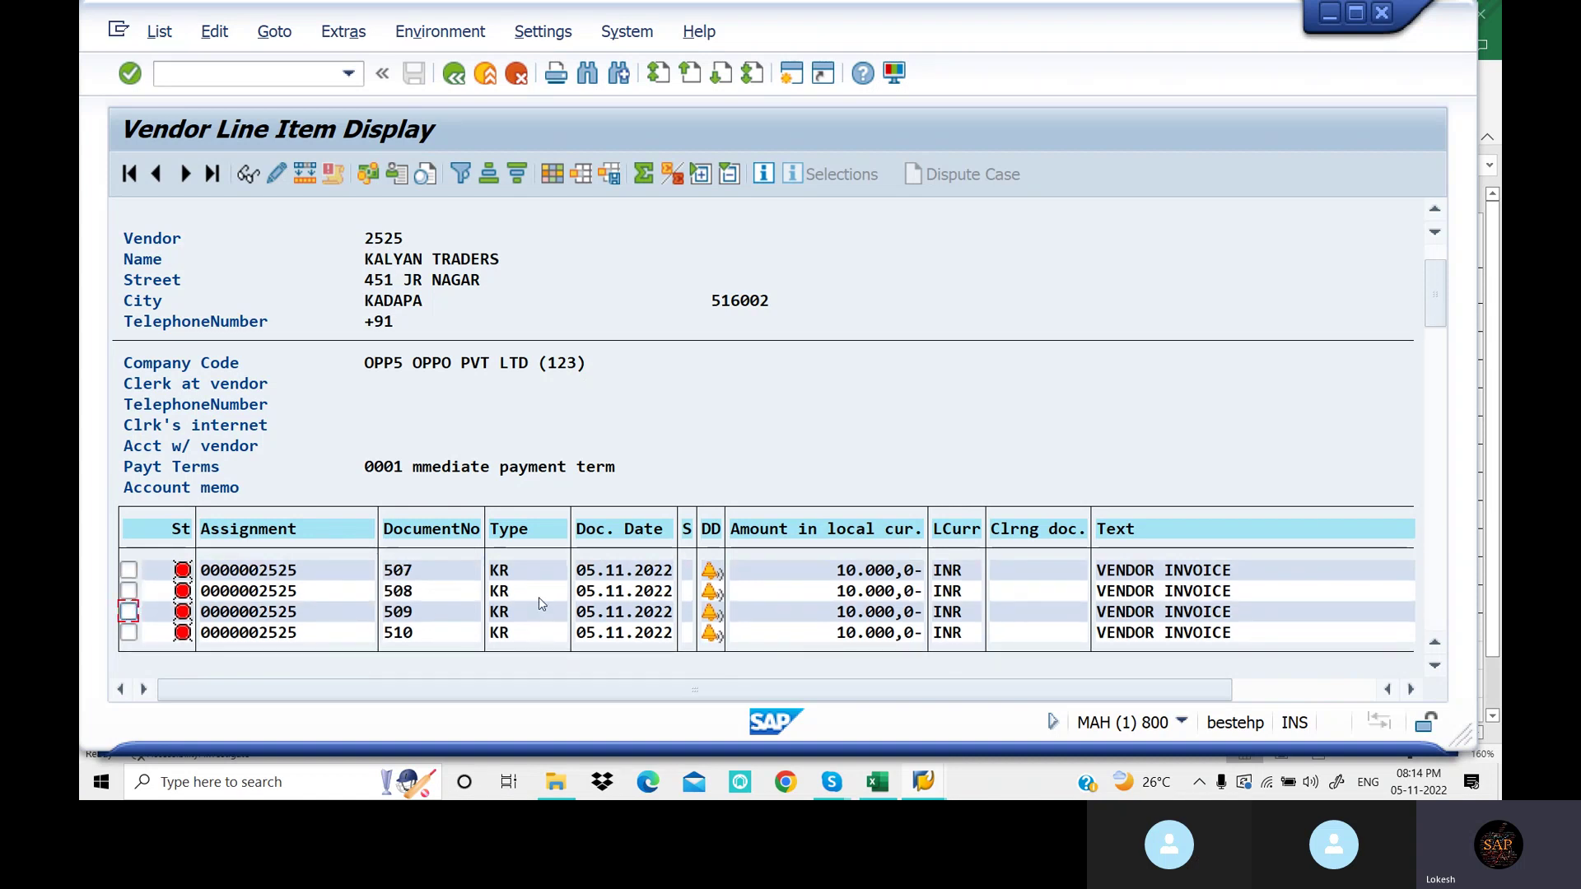
scroll(540, 601, up, 1)
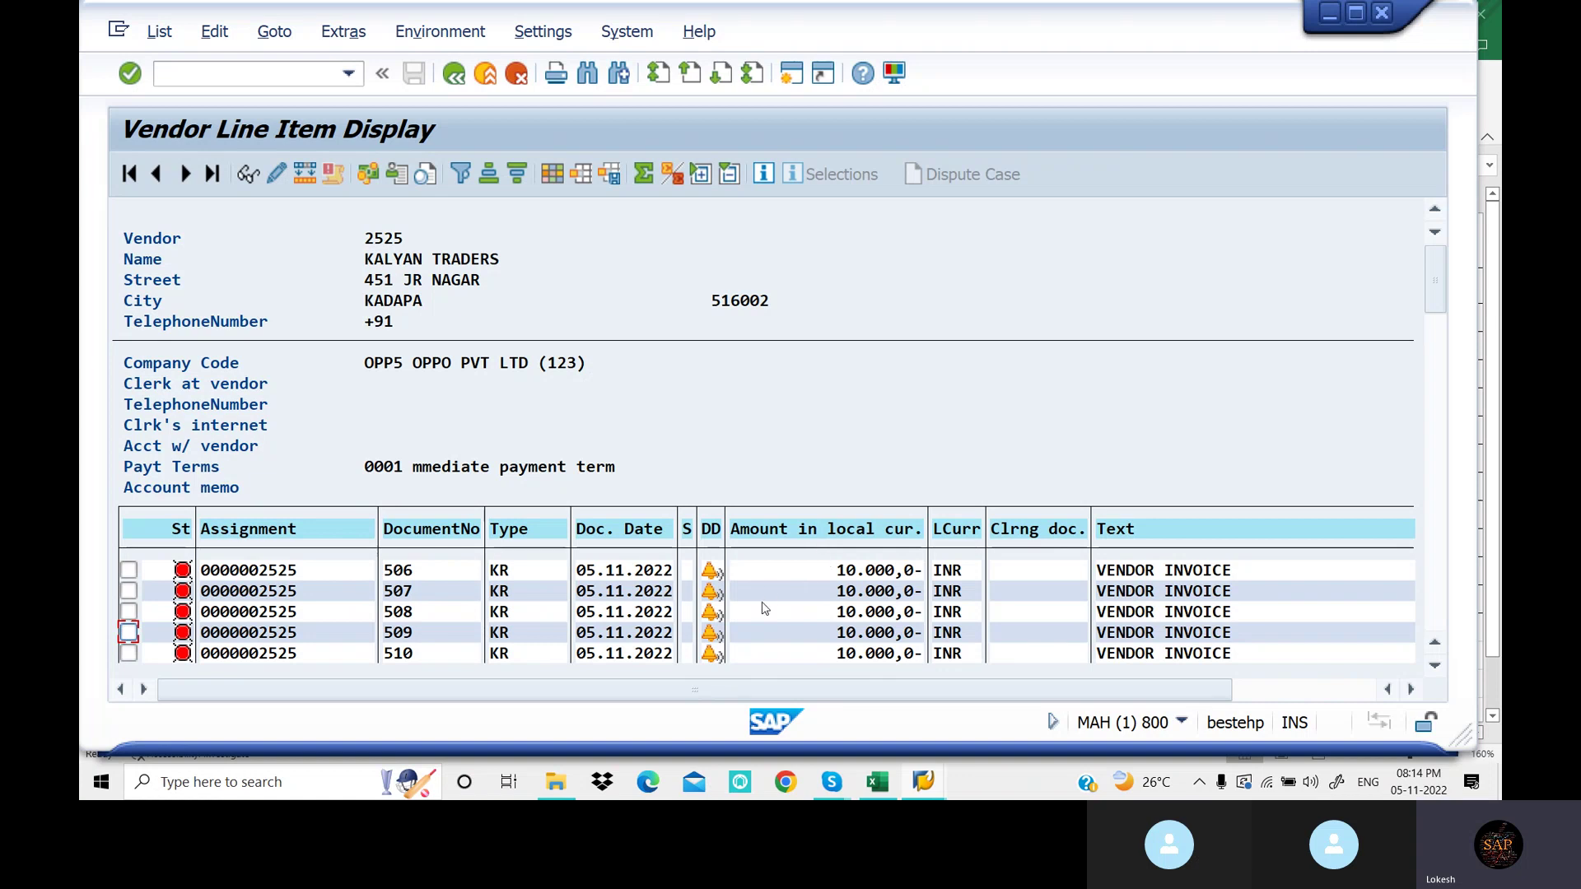
Create a second SAP session and check the Vendor Payment transaction code in the Excel sheet
click(789, 74)
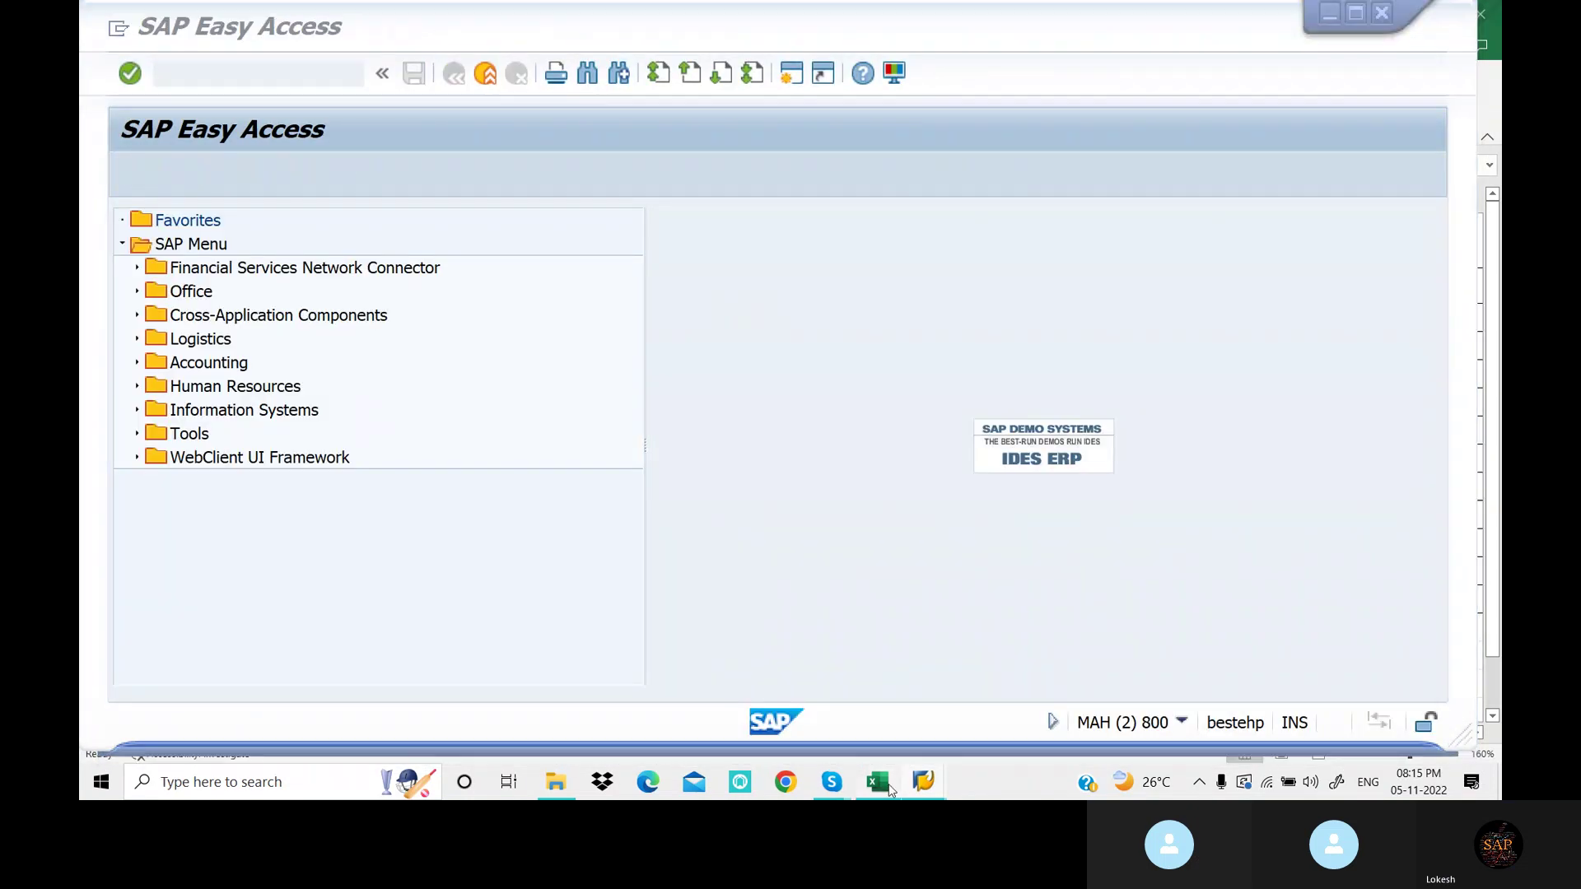
click(885, 782)
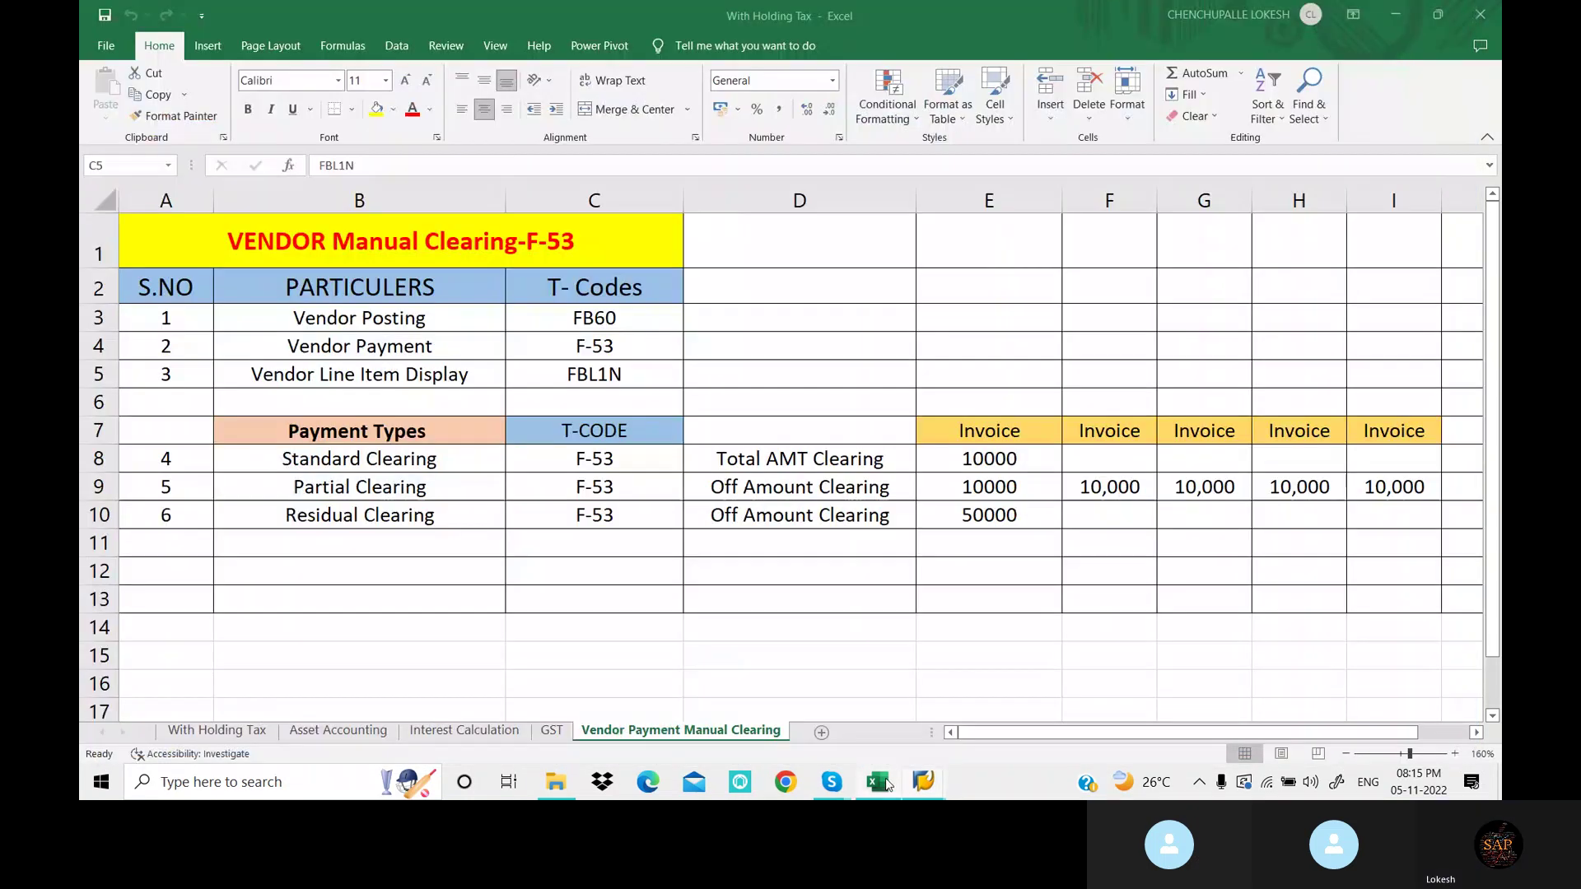
click(428, 346)
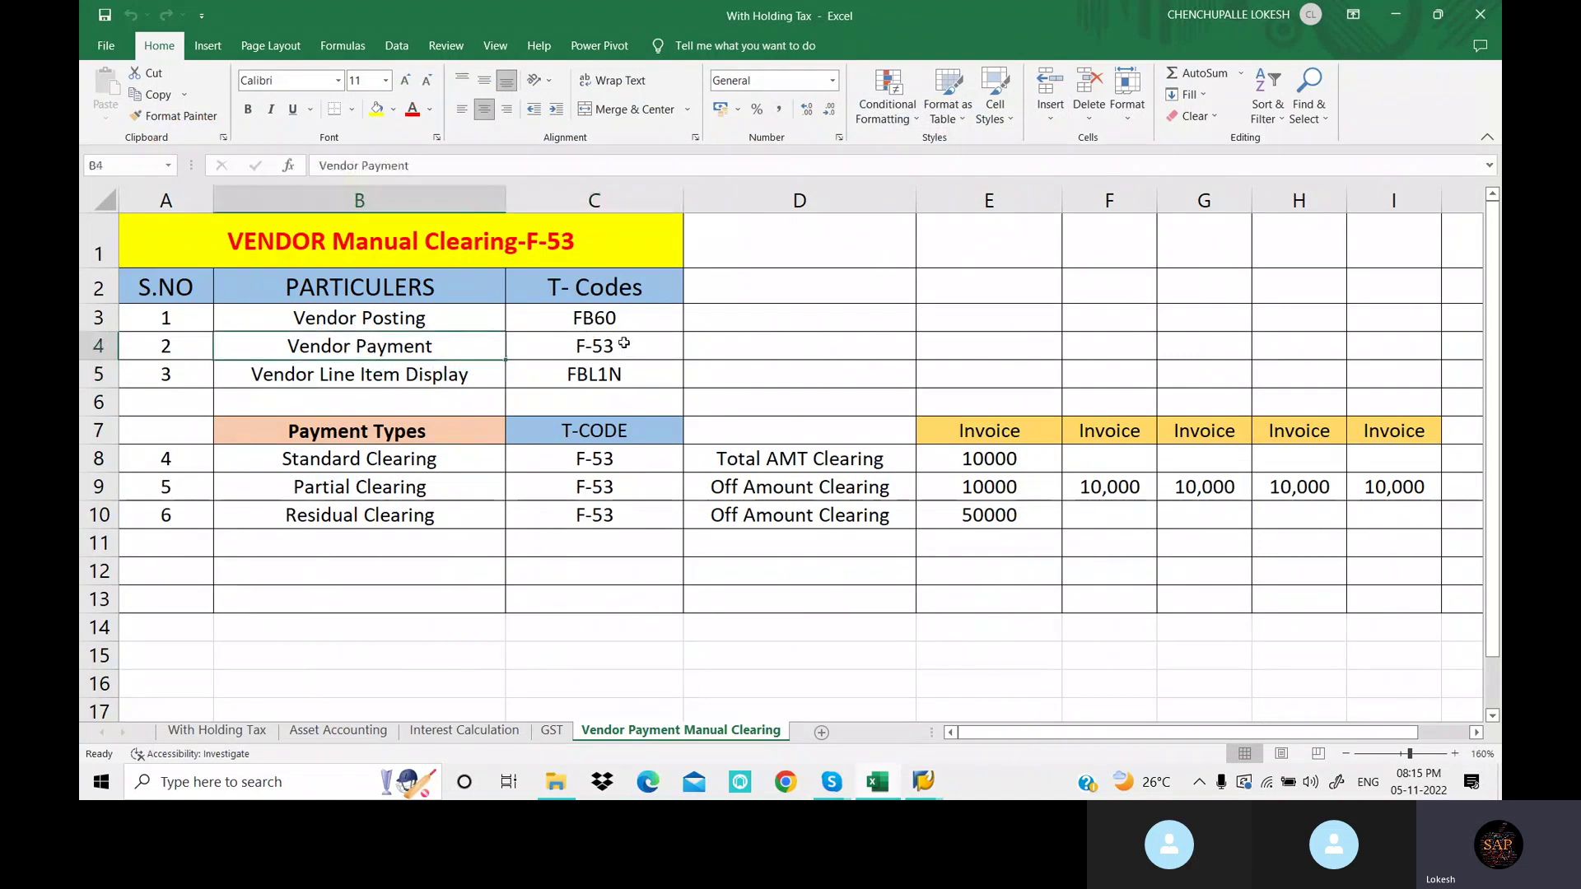
click(624, 343)
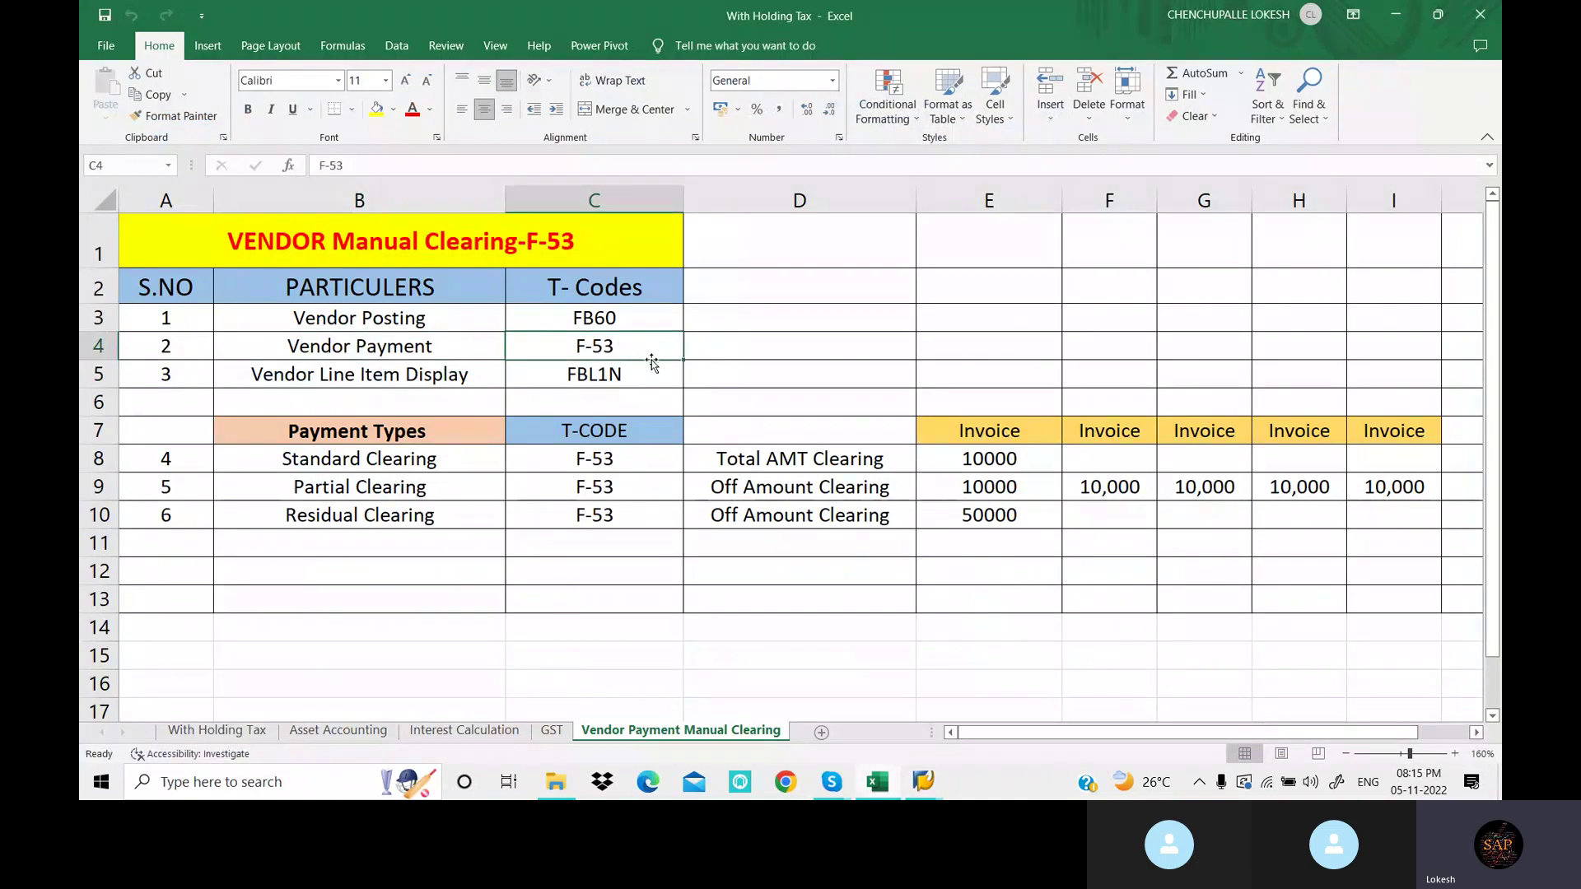
Switch to the new SAP session and open the outgoing payment transaction F-53
mouse_move(923, 782)
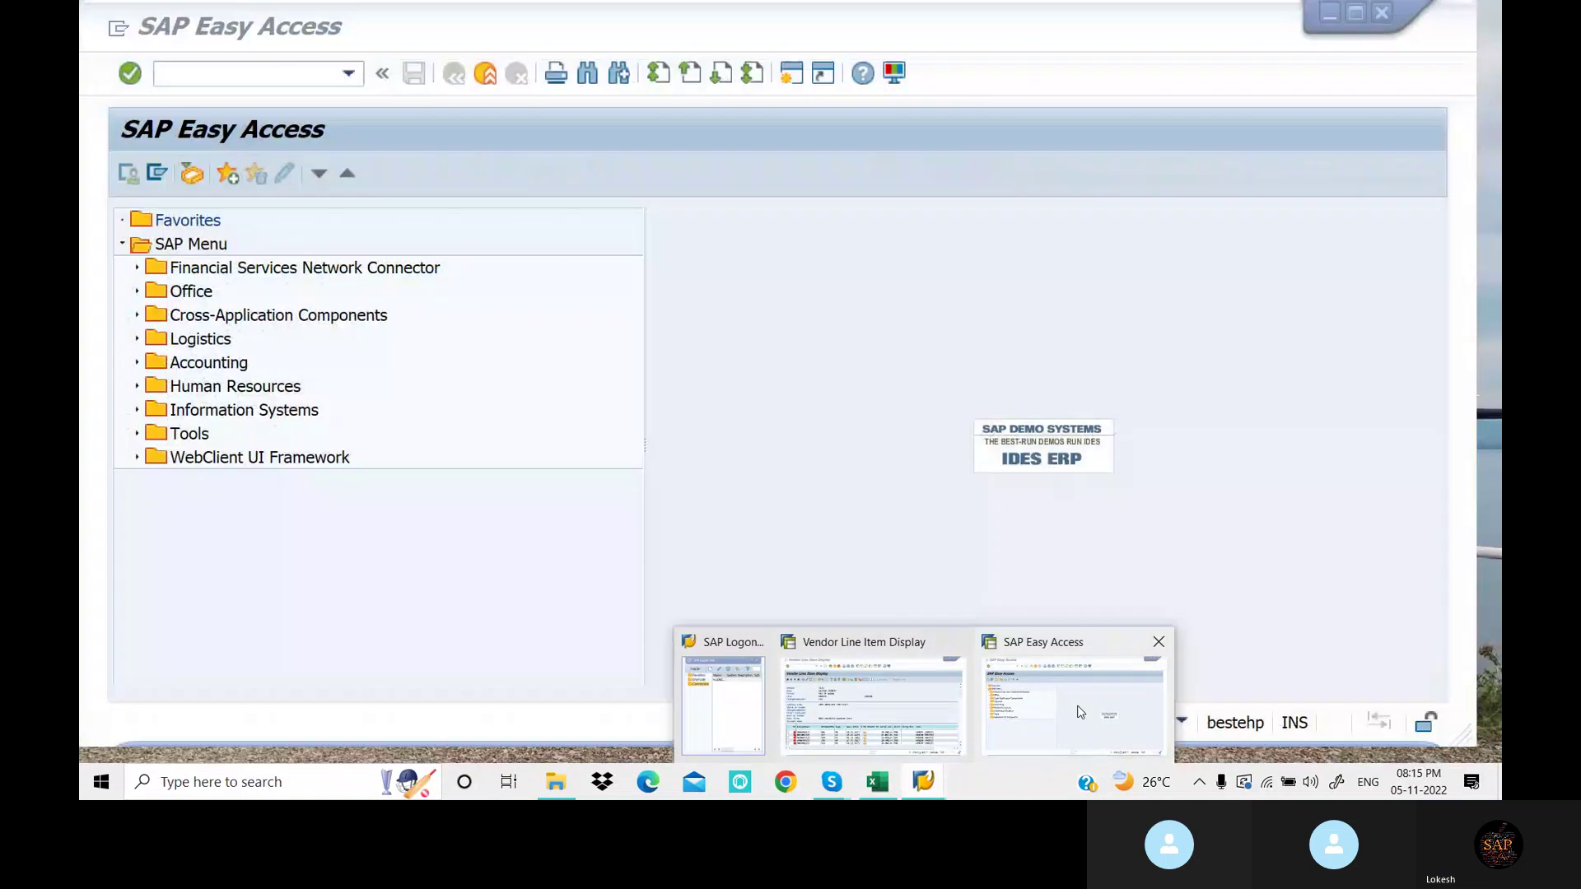
click(1081, 712)
text(F-53)
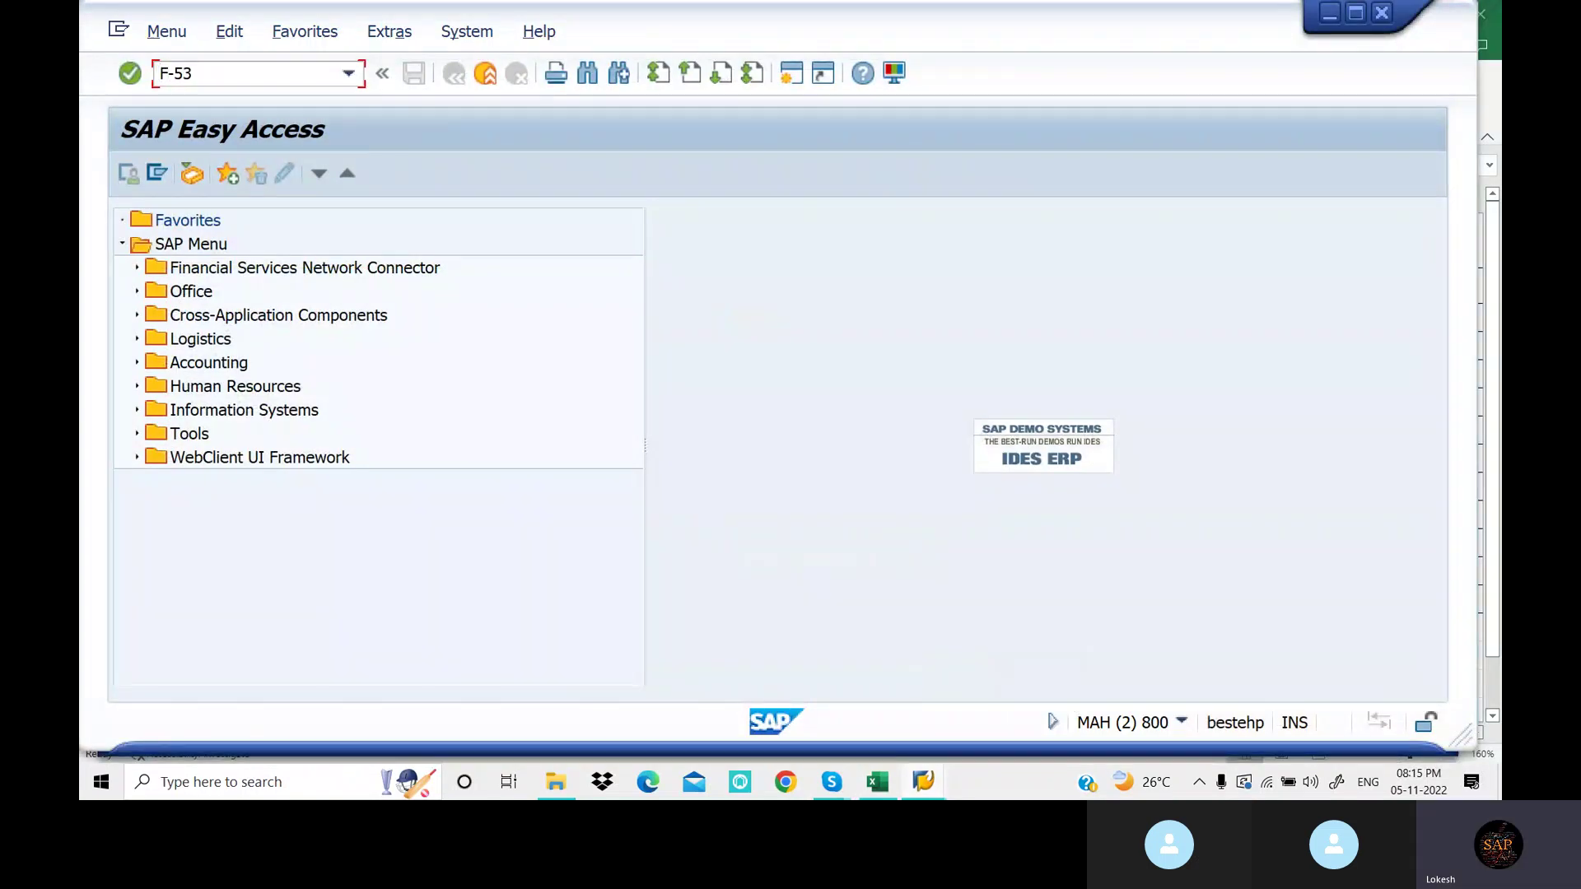
key(Return)
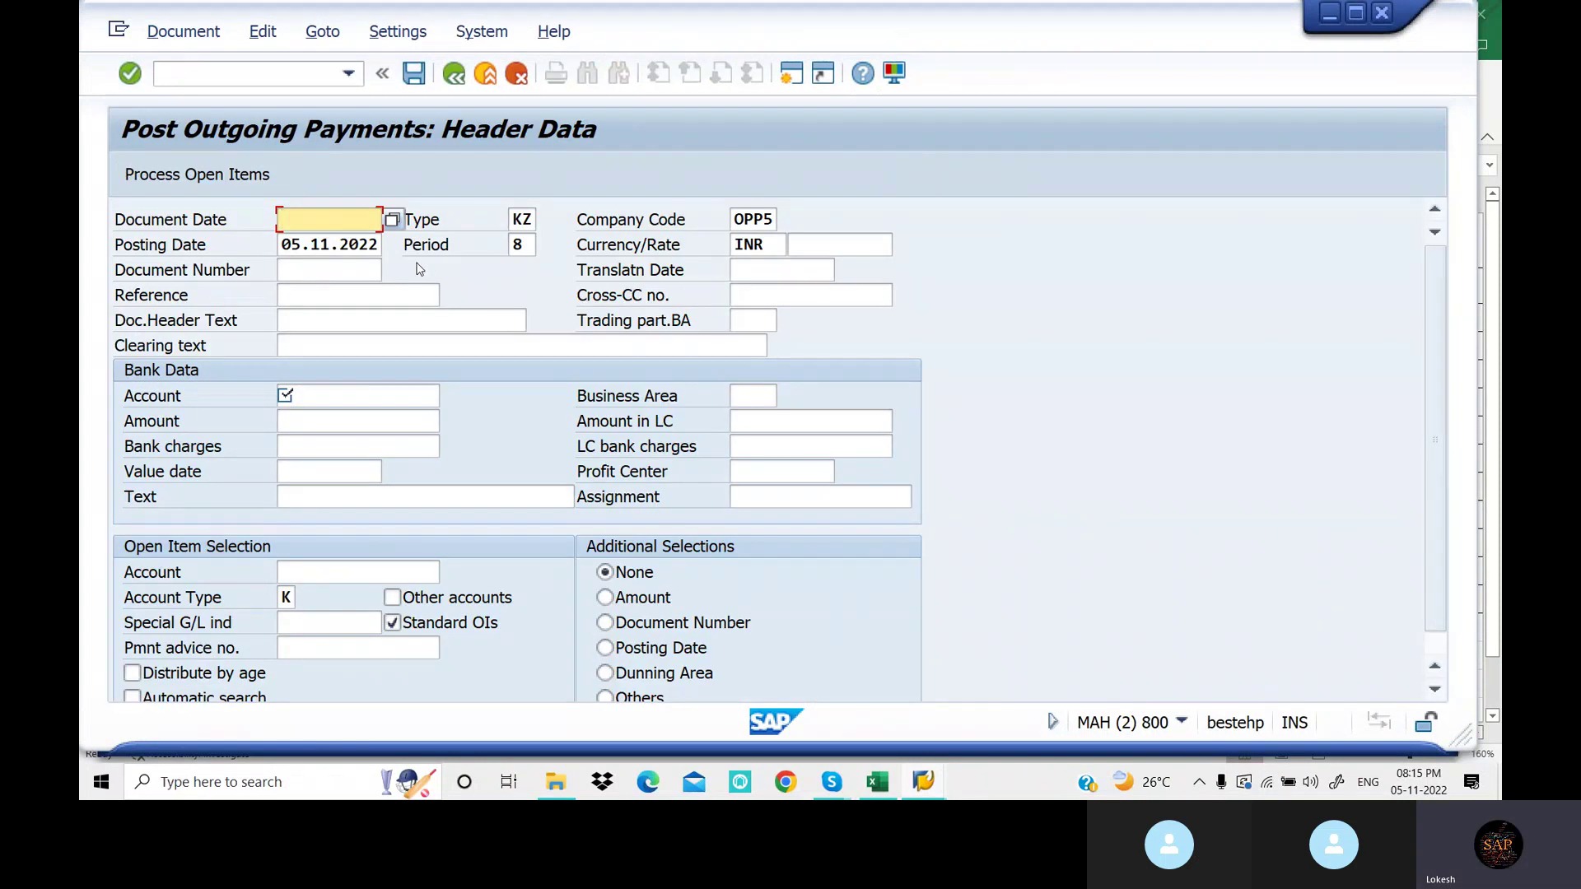
Set the outgoing payment's document date to 05.11.2022
text(05.11)
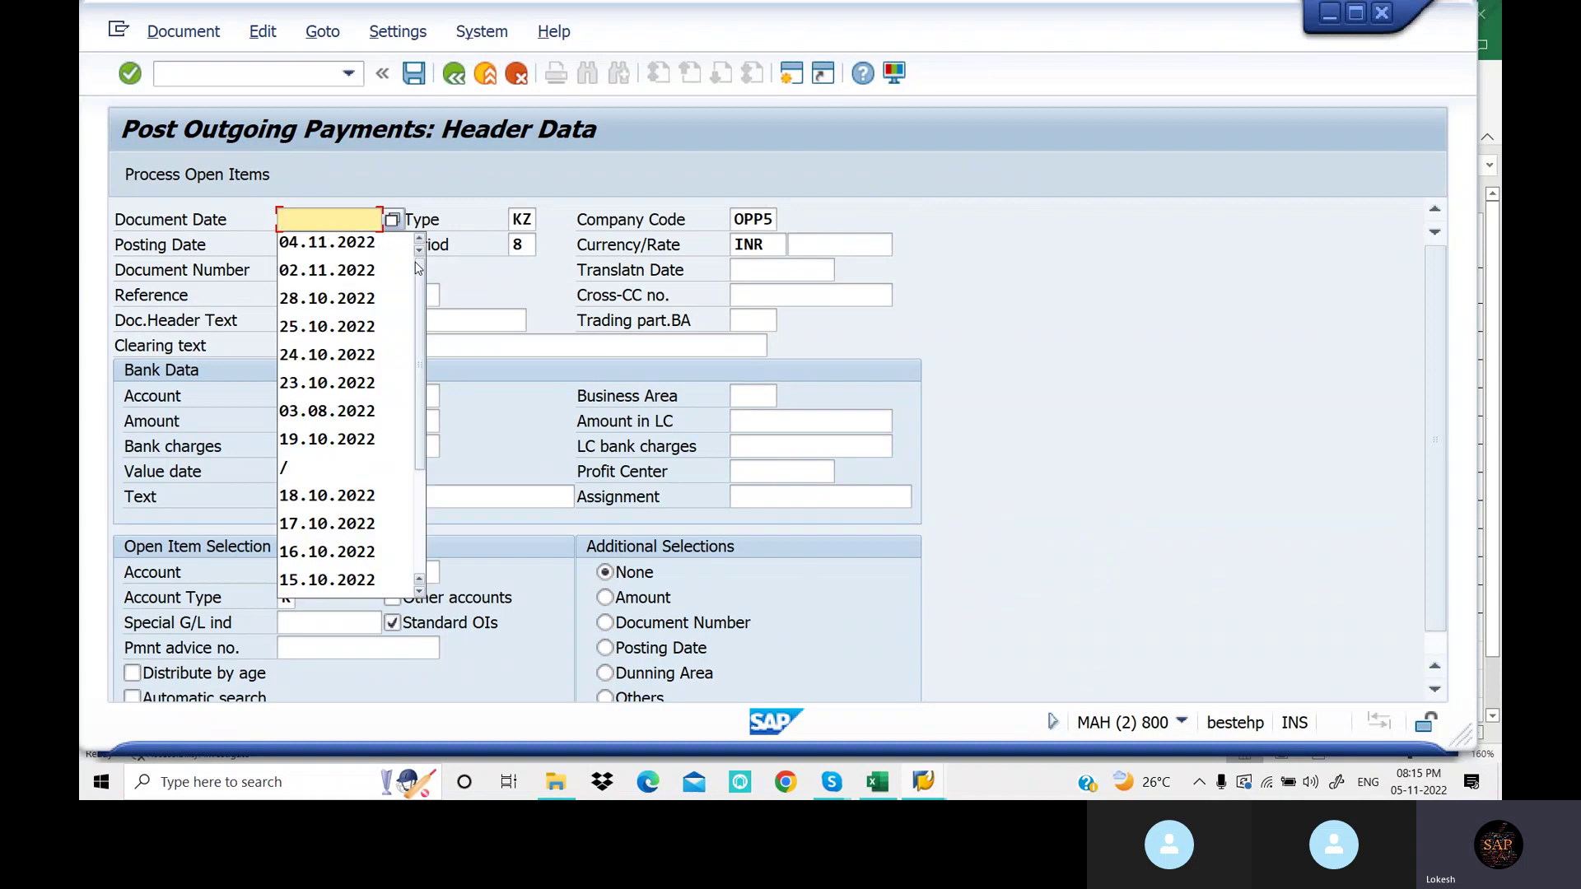
text(.2022)
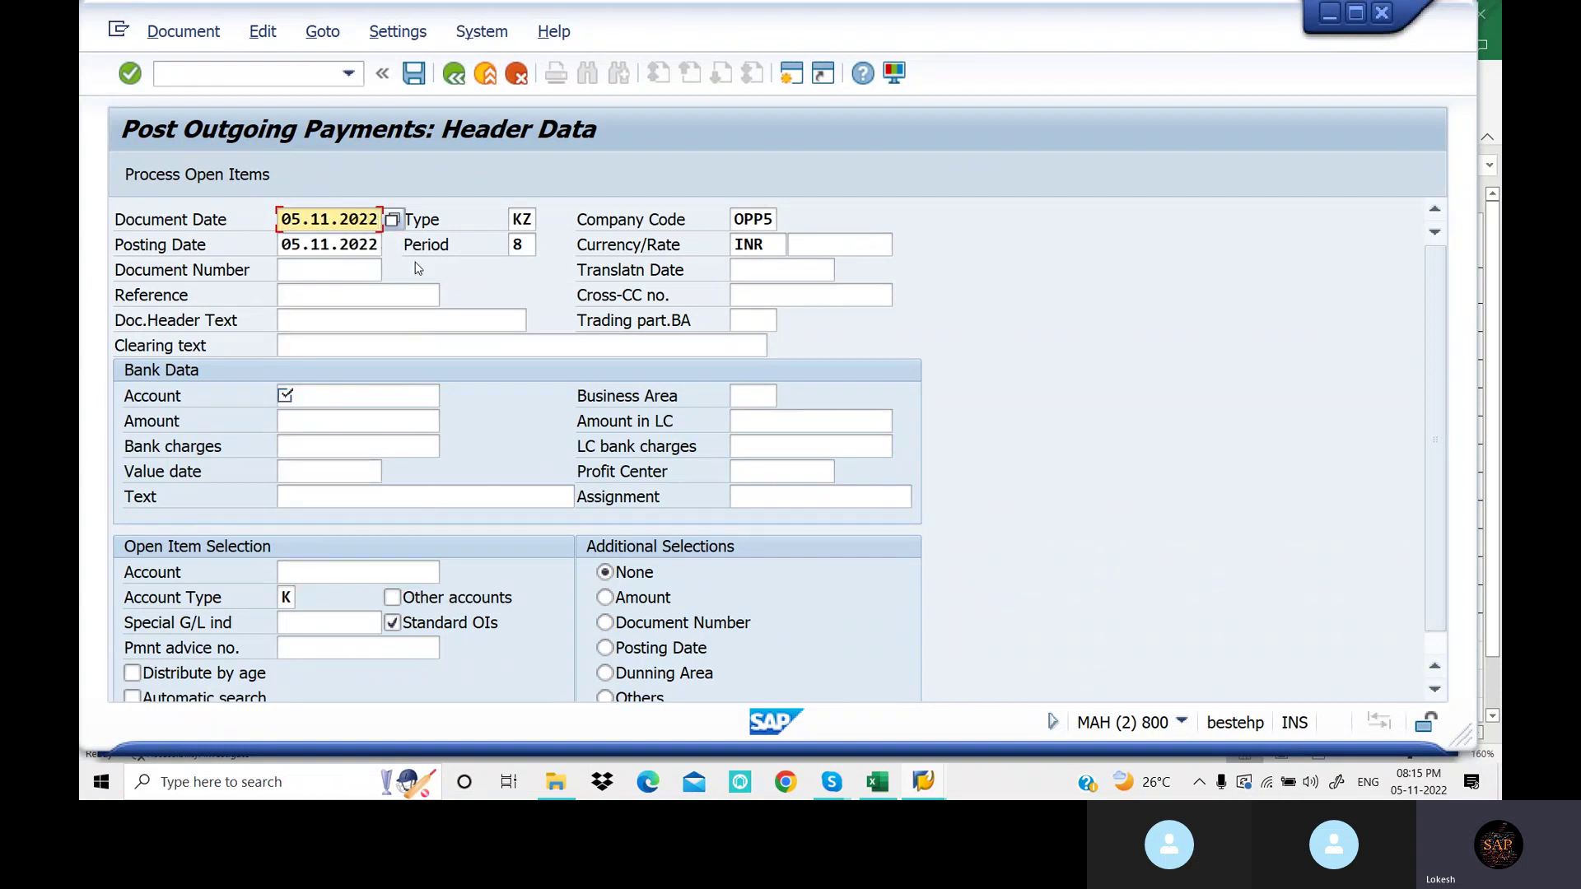
key(Tab)
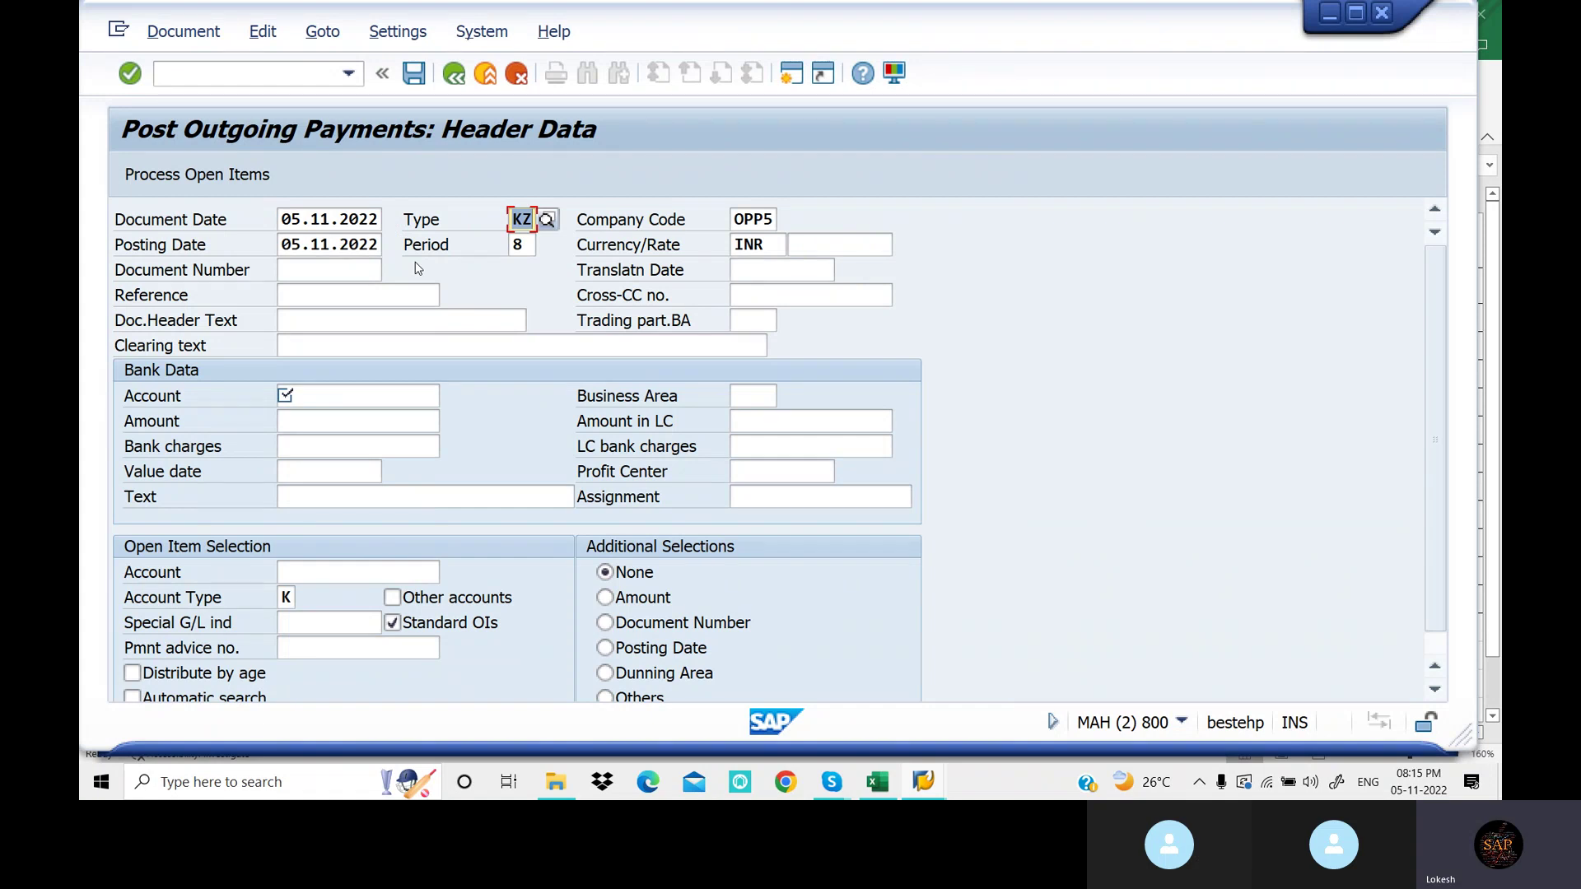
Enter VENDOR Payment as the reference and Vendor Payment as the document header text of the outgoing payment
key(Tab)
key(Tab)
key(Tab)
key(Tab)
key(Tab)
key(Tab)
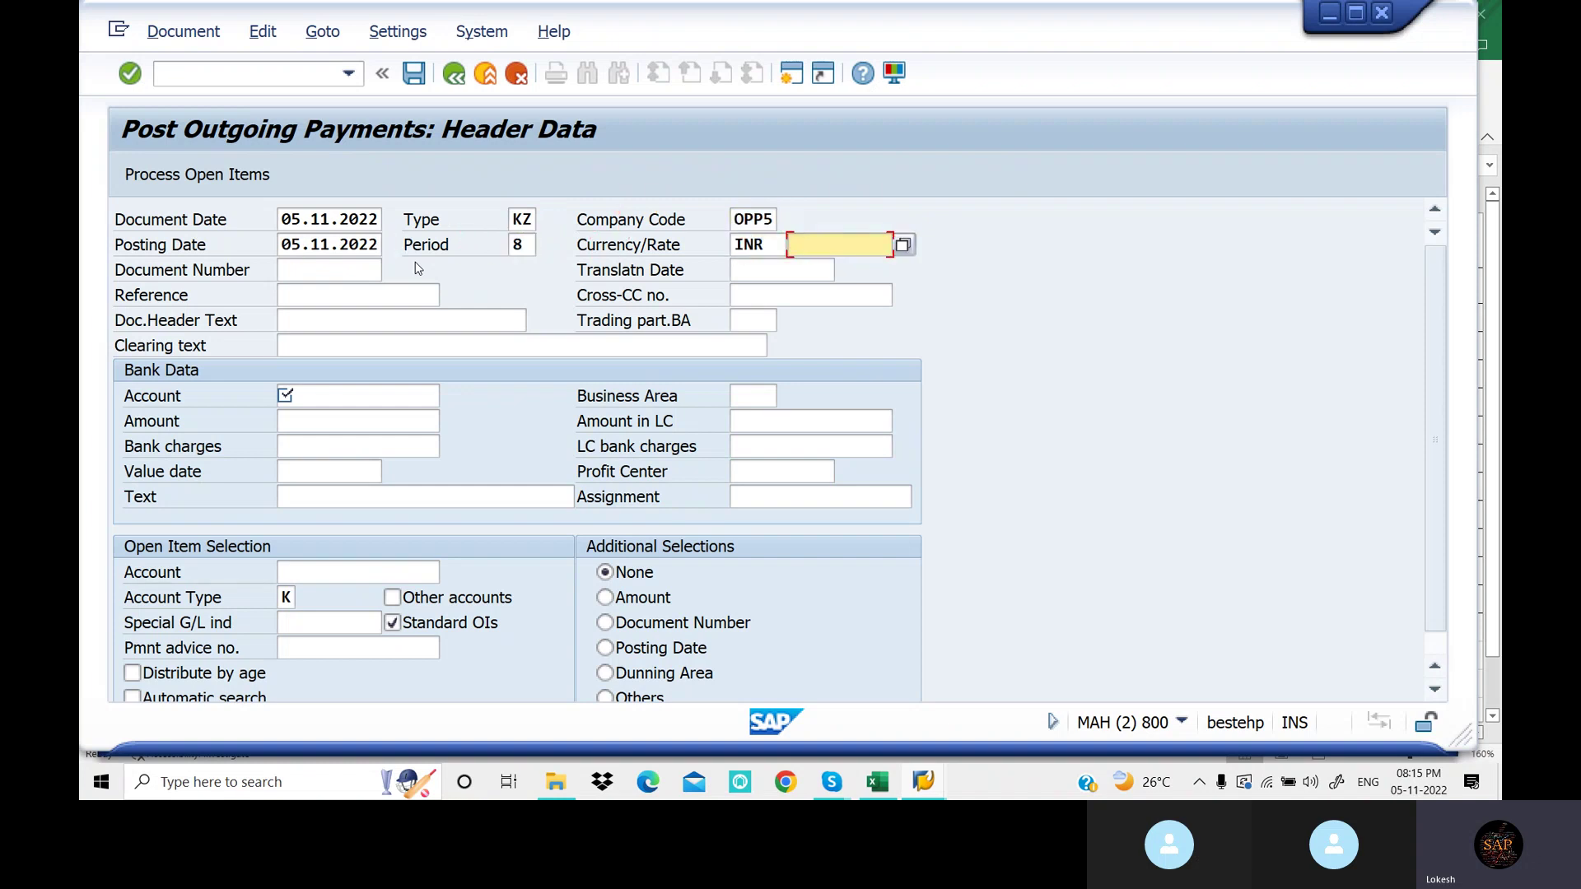
key(Down)
key(Tab)
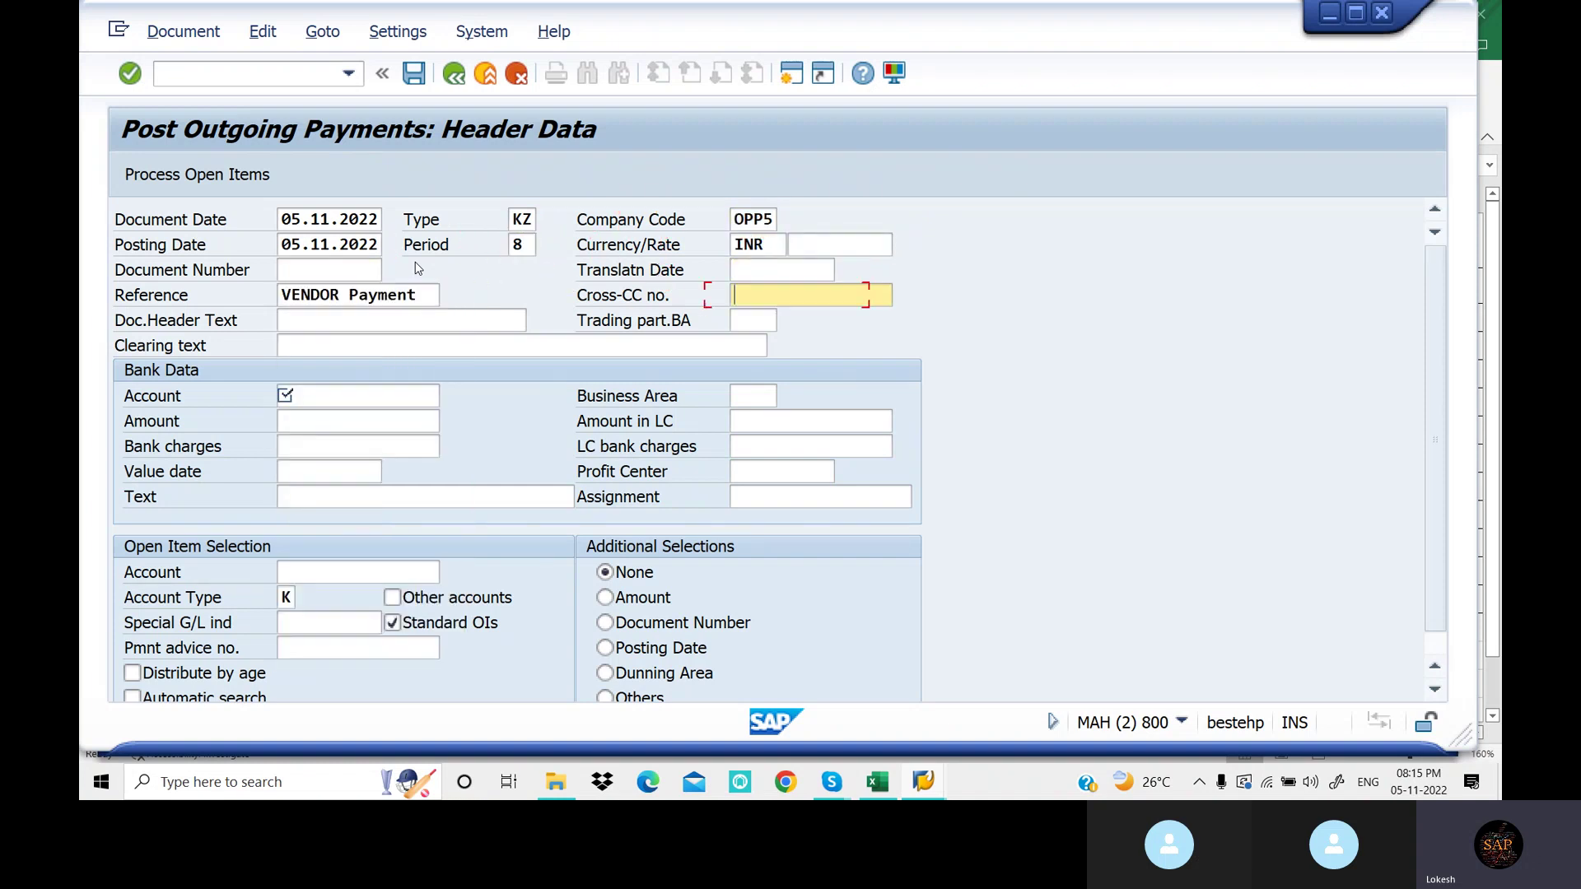
key(Tab)
key(Down)
key(Tab)
key(Tab)
key(Tab)
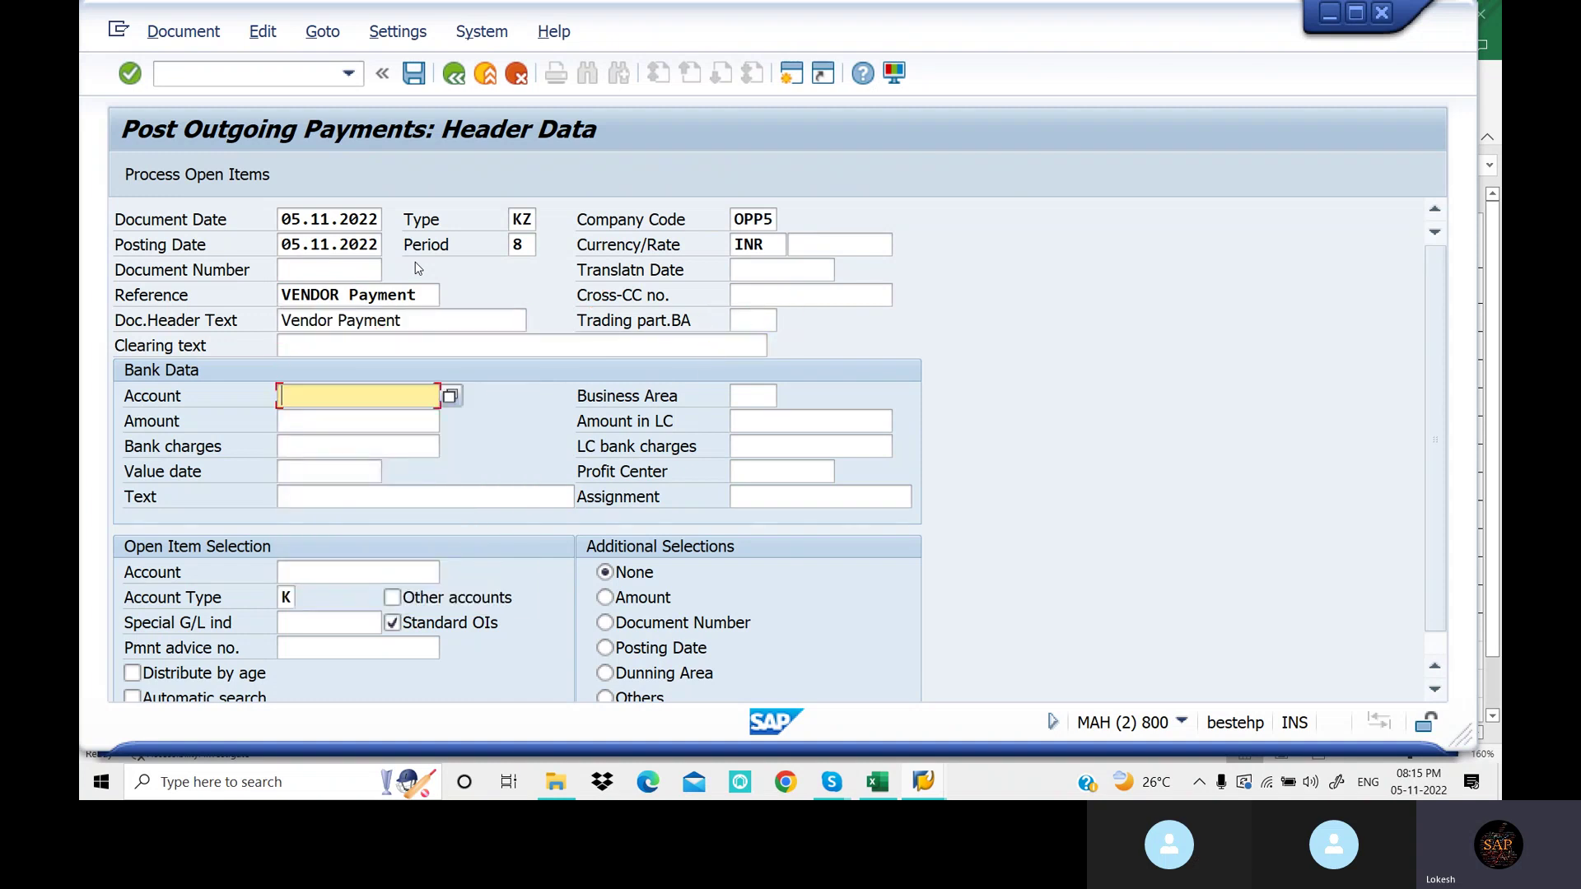
Look up and assign the Canara Bank G/L account in the bank data, with an amount of 10000
click(450, 397)
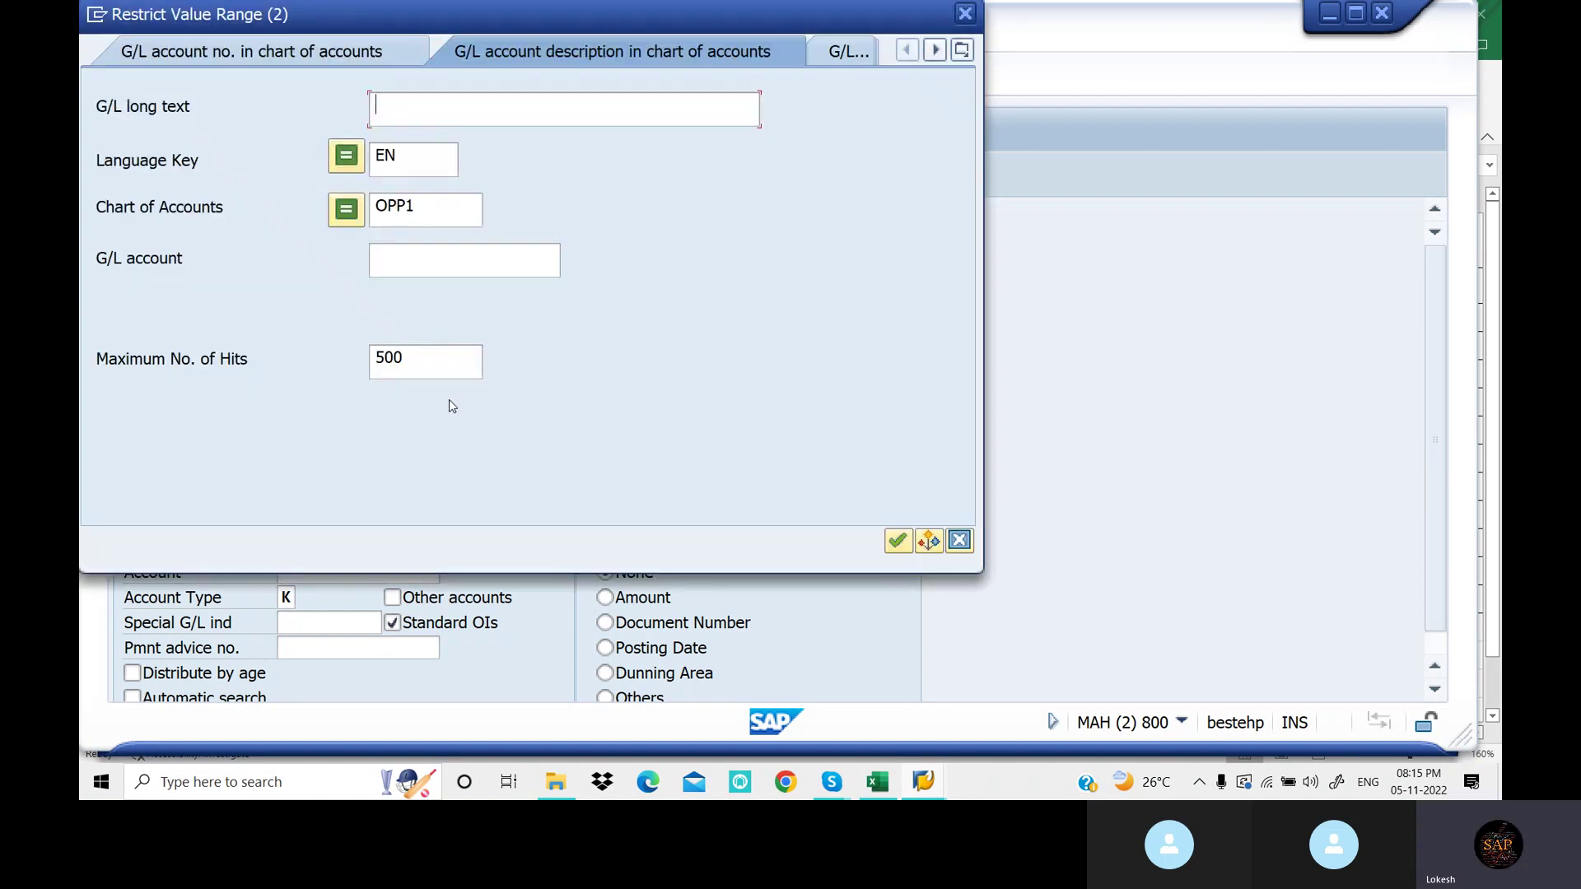
key(Return)
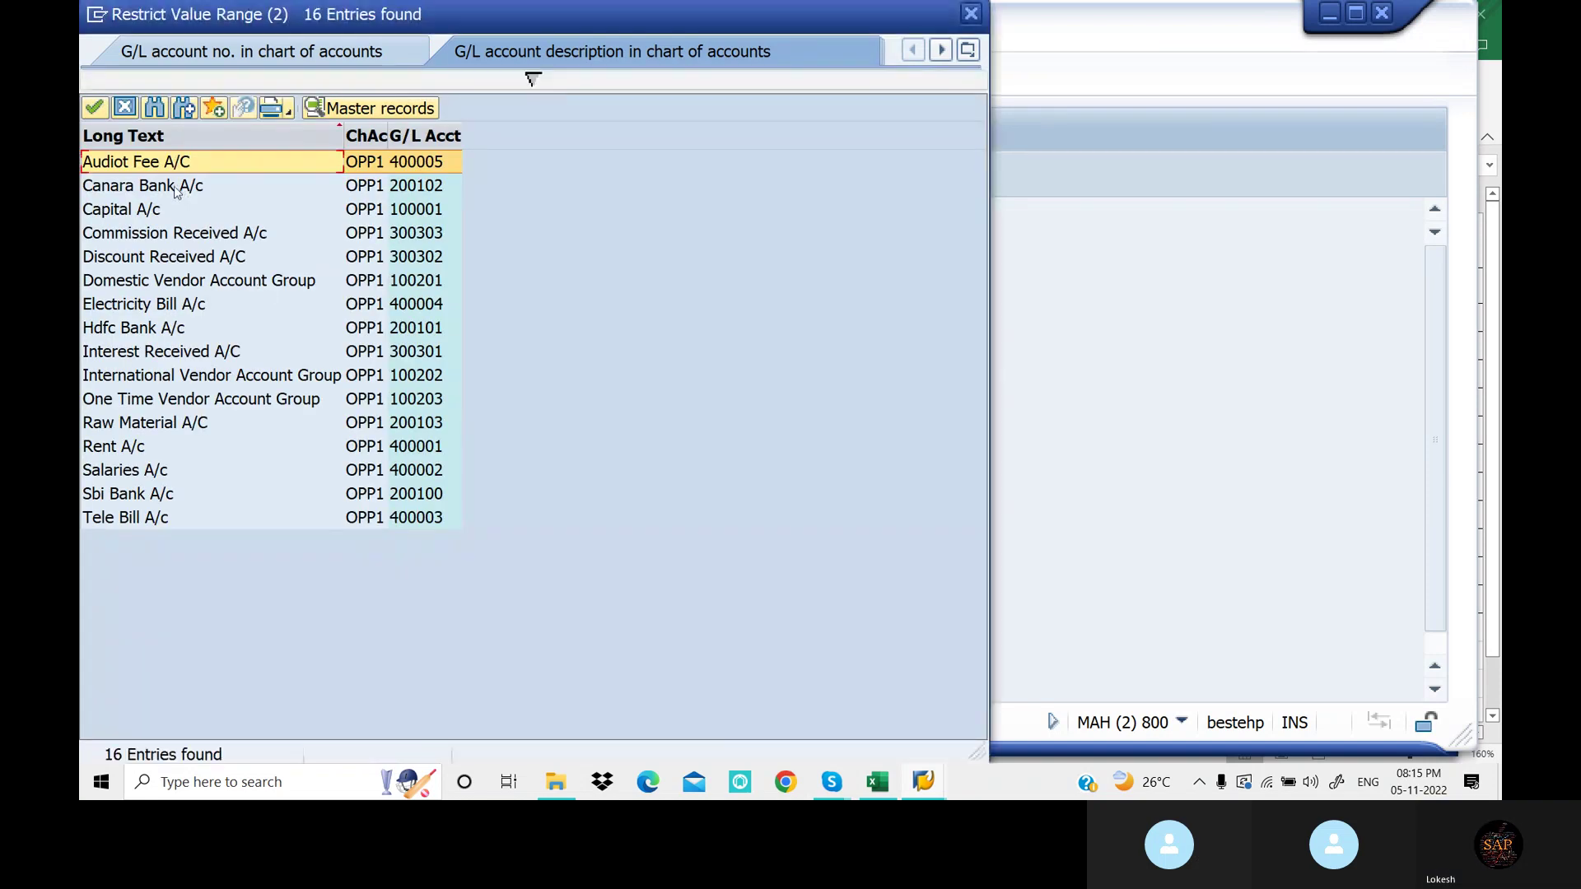
click(176, 187)
double_click(174, 186)
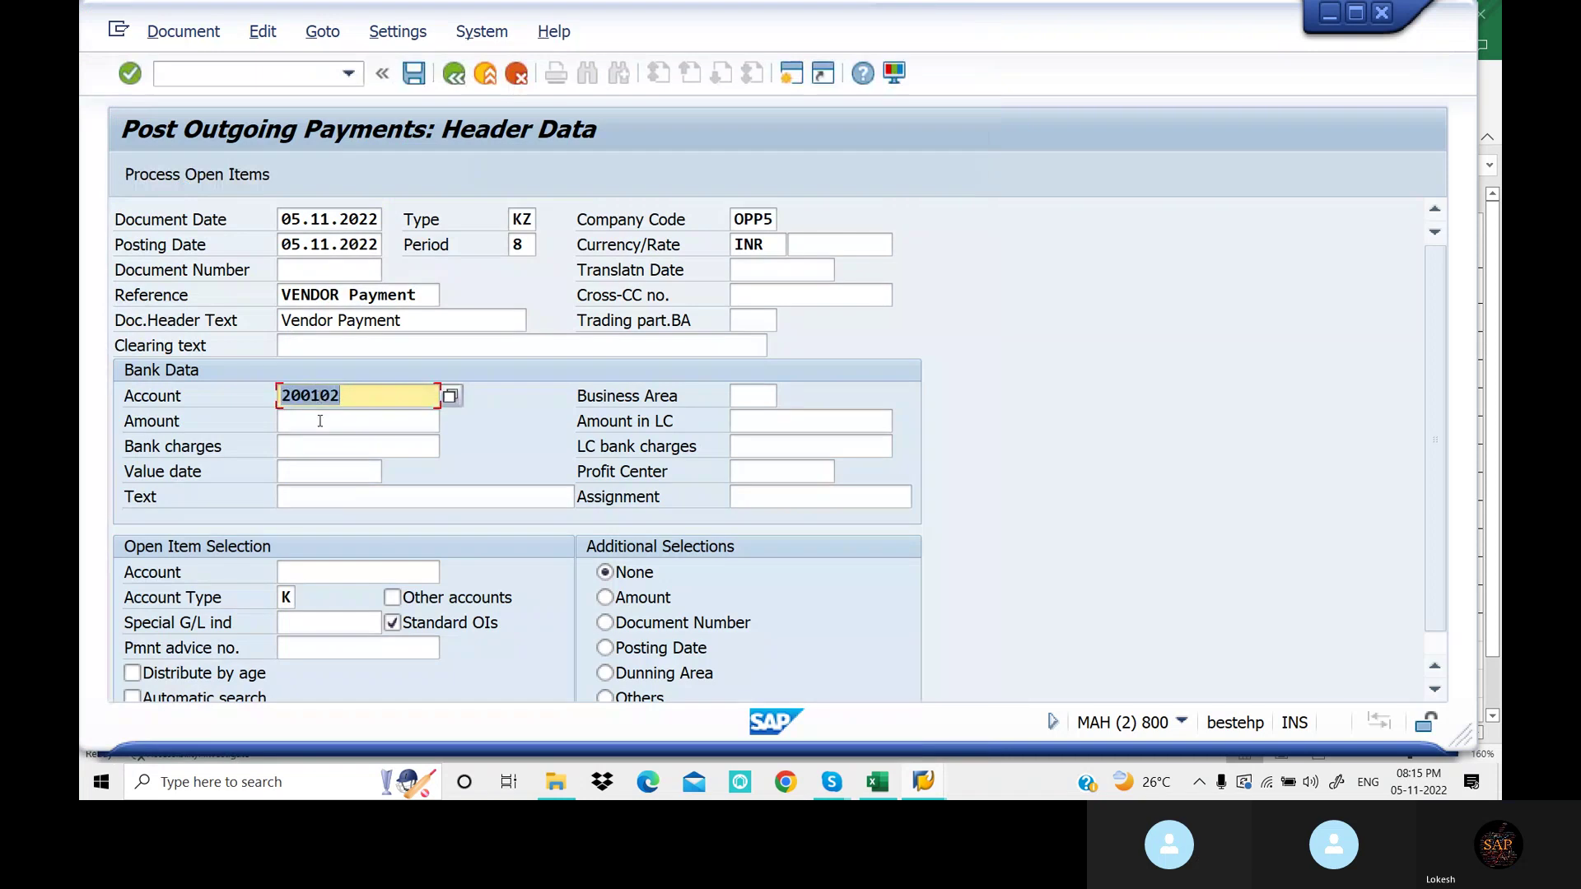
click(319, 421)
text(1)
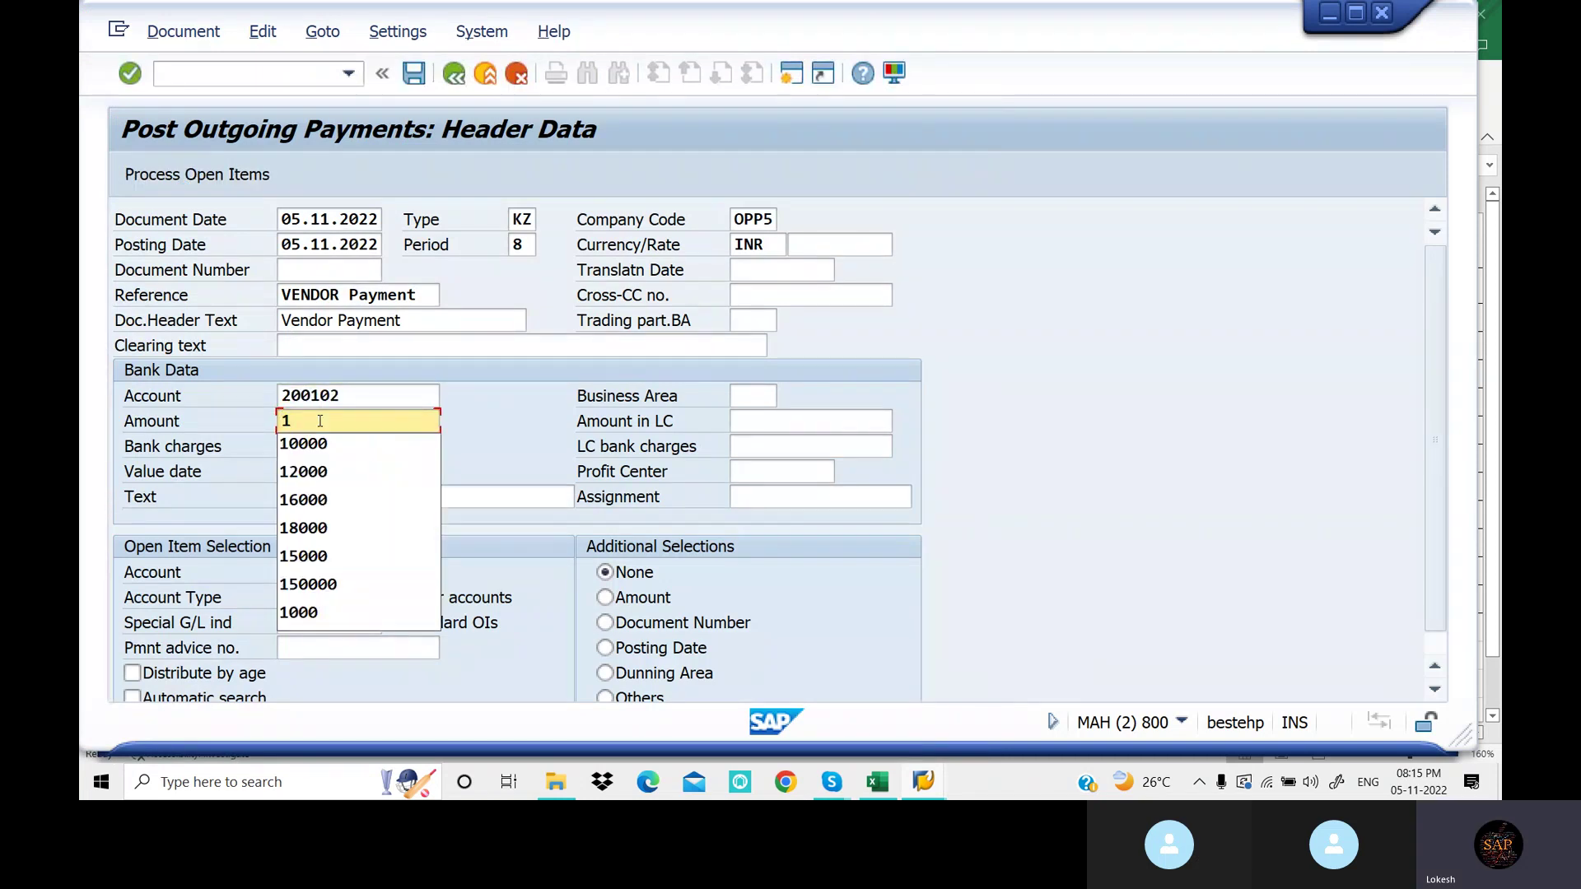
key(Tab)
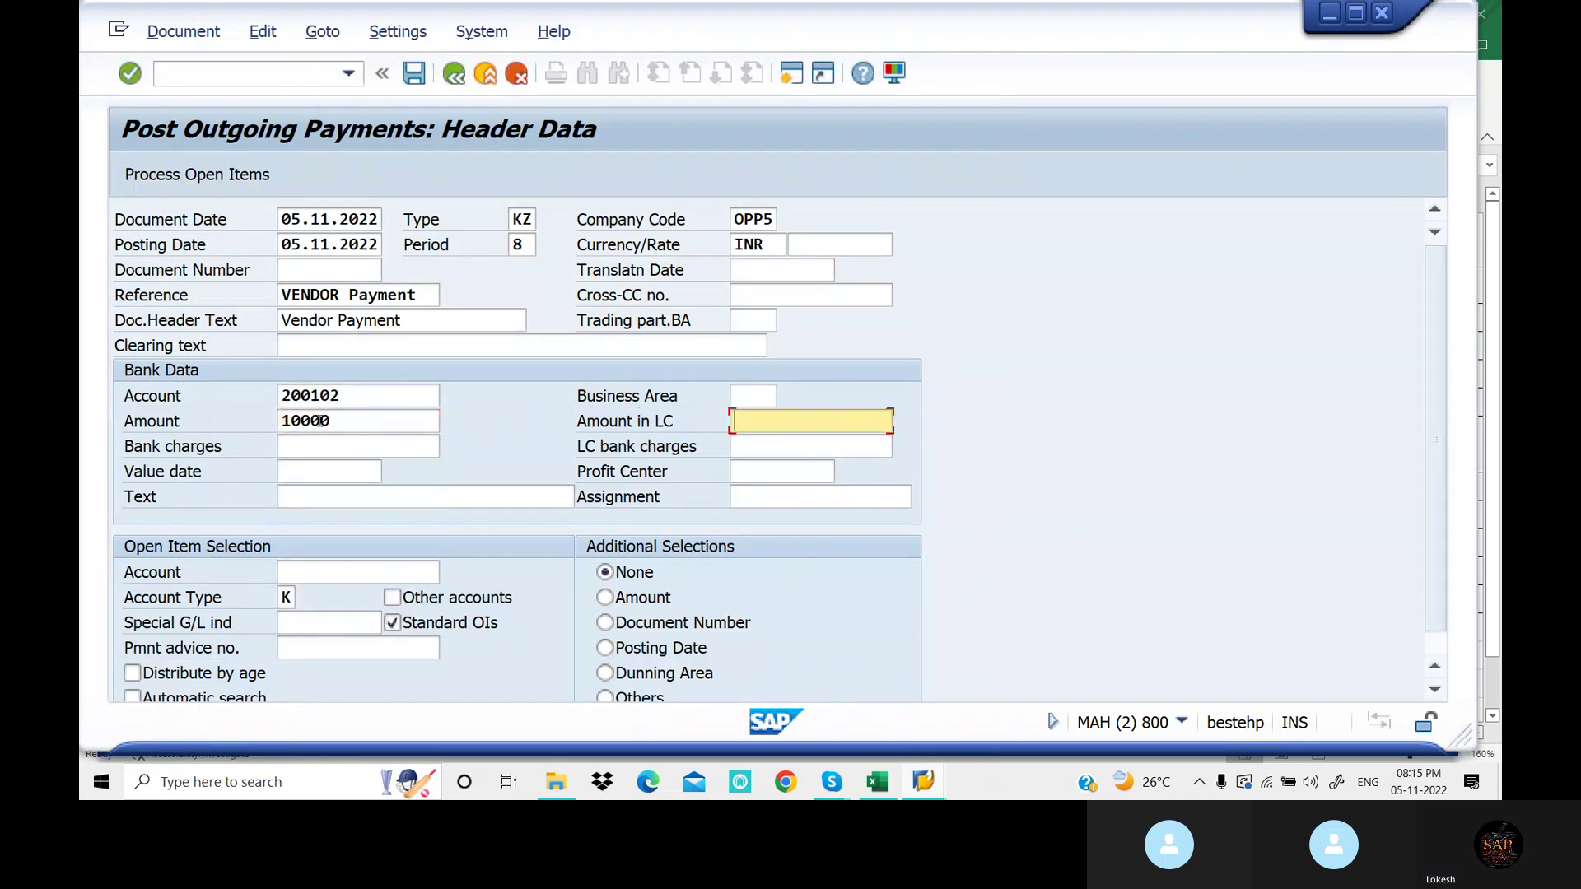
Set the bank data text to VENDOR PAYMENT, leaving the bank charges and value date blank
key(Tab)
key(Tab)
key(Tab)
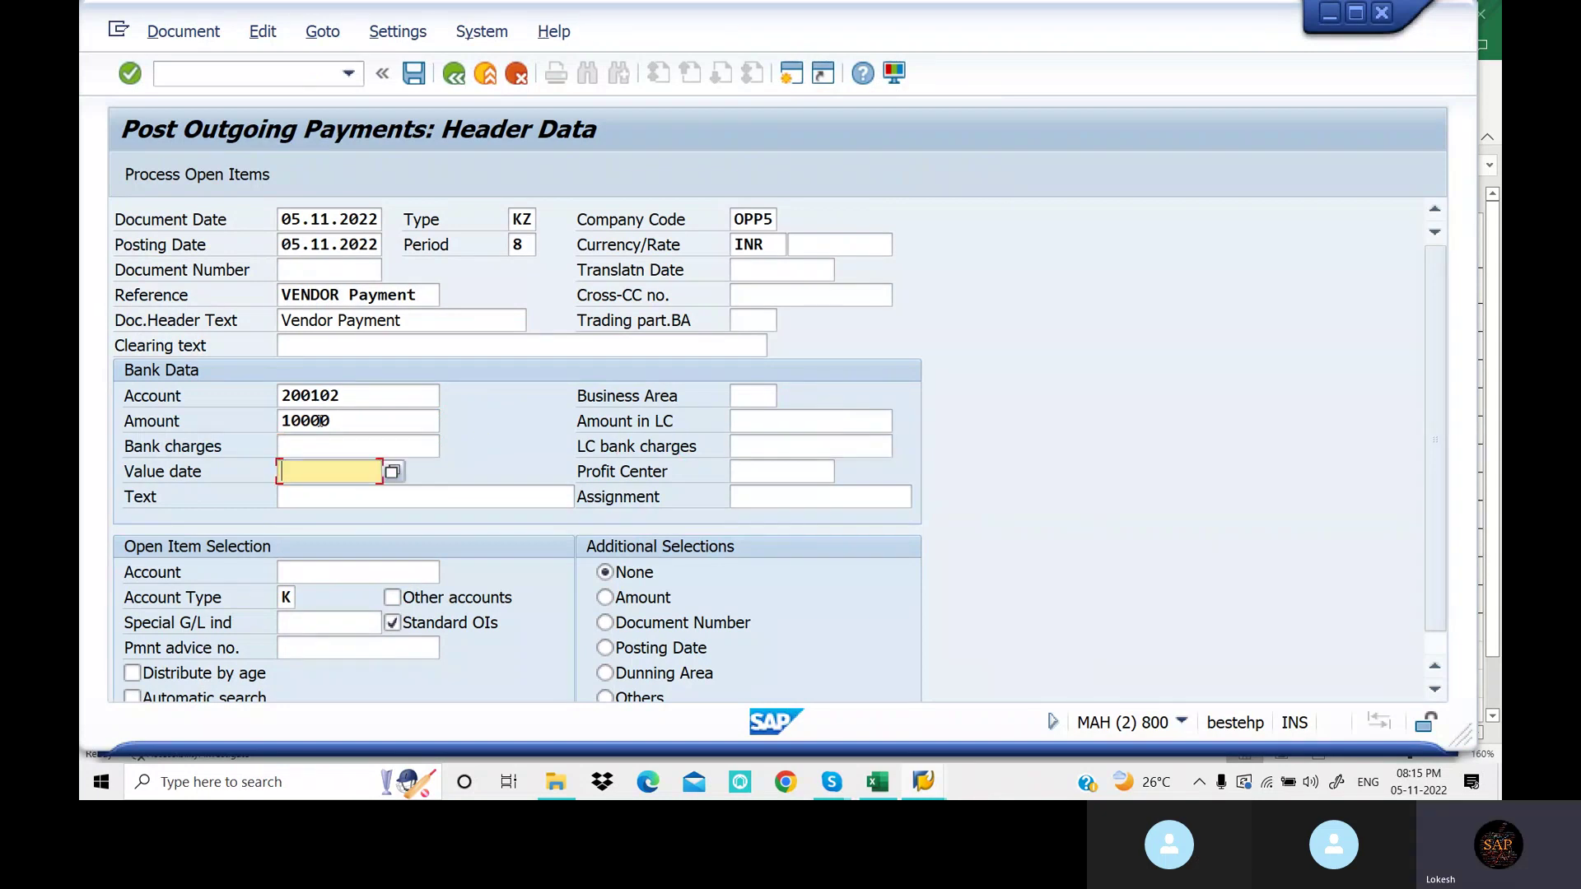
key(F4)
key(Tab)
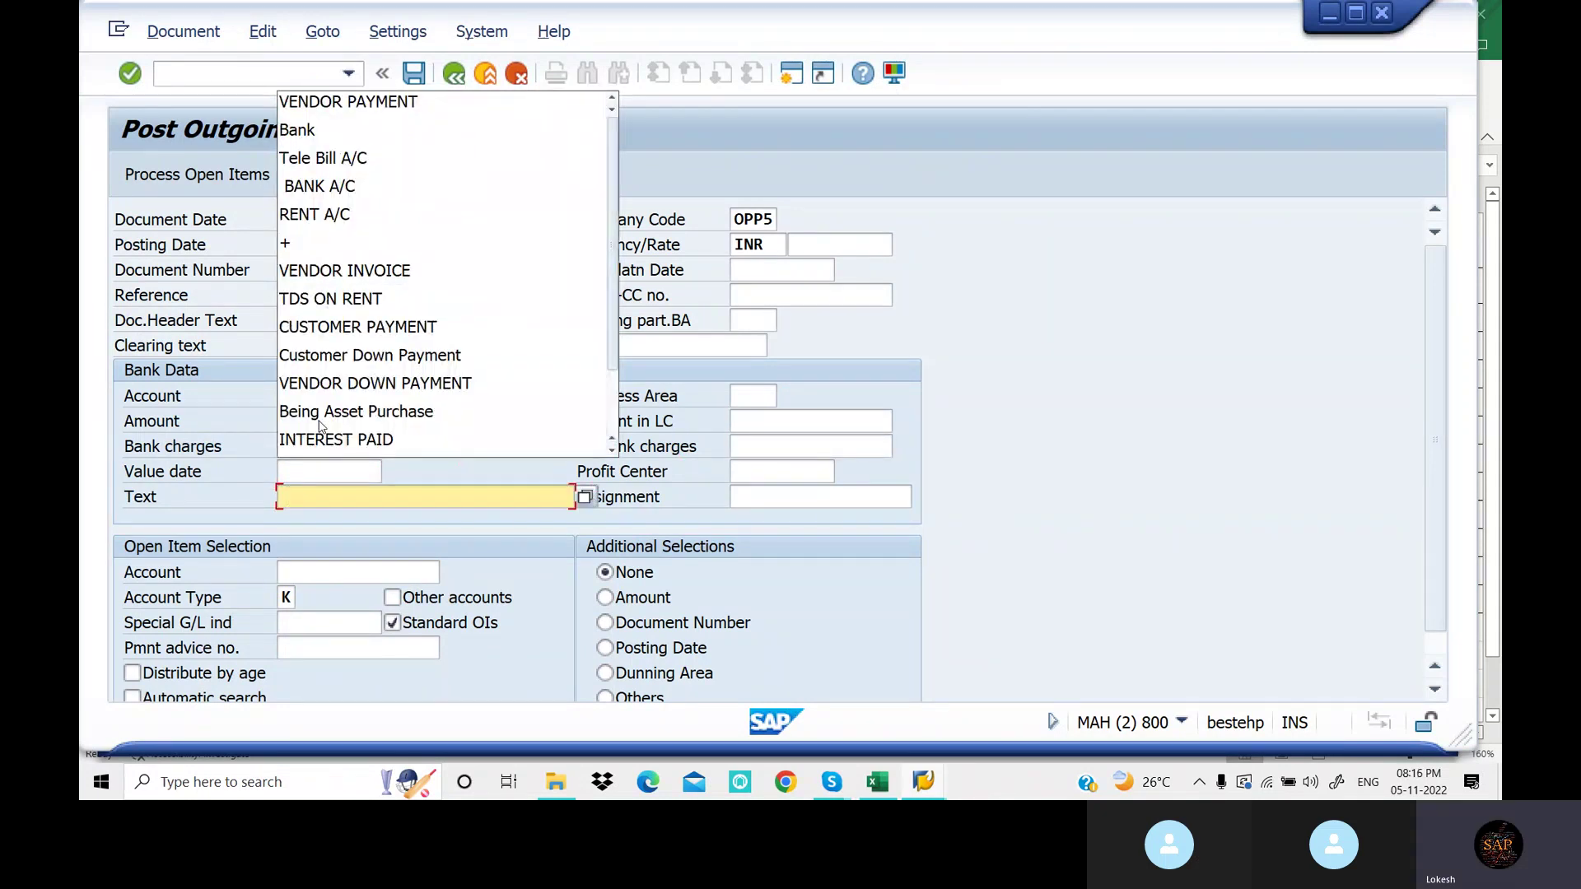
key(Down)
key(Return)
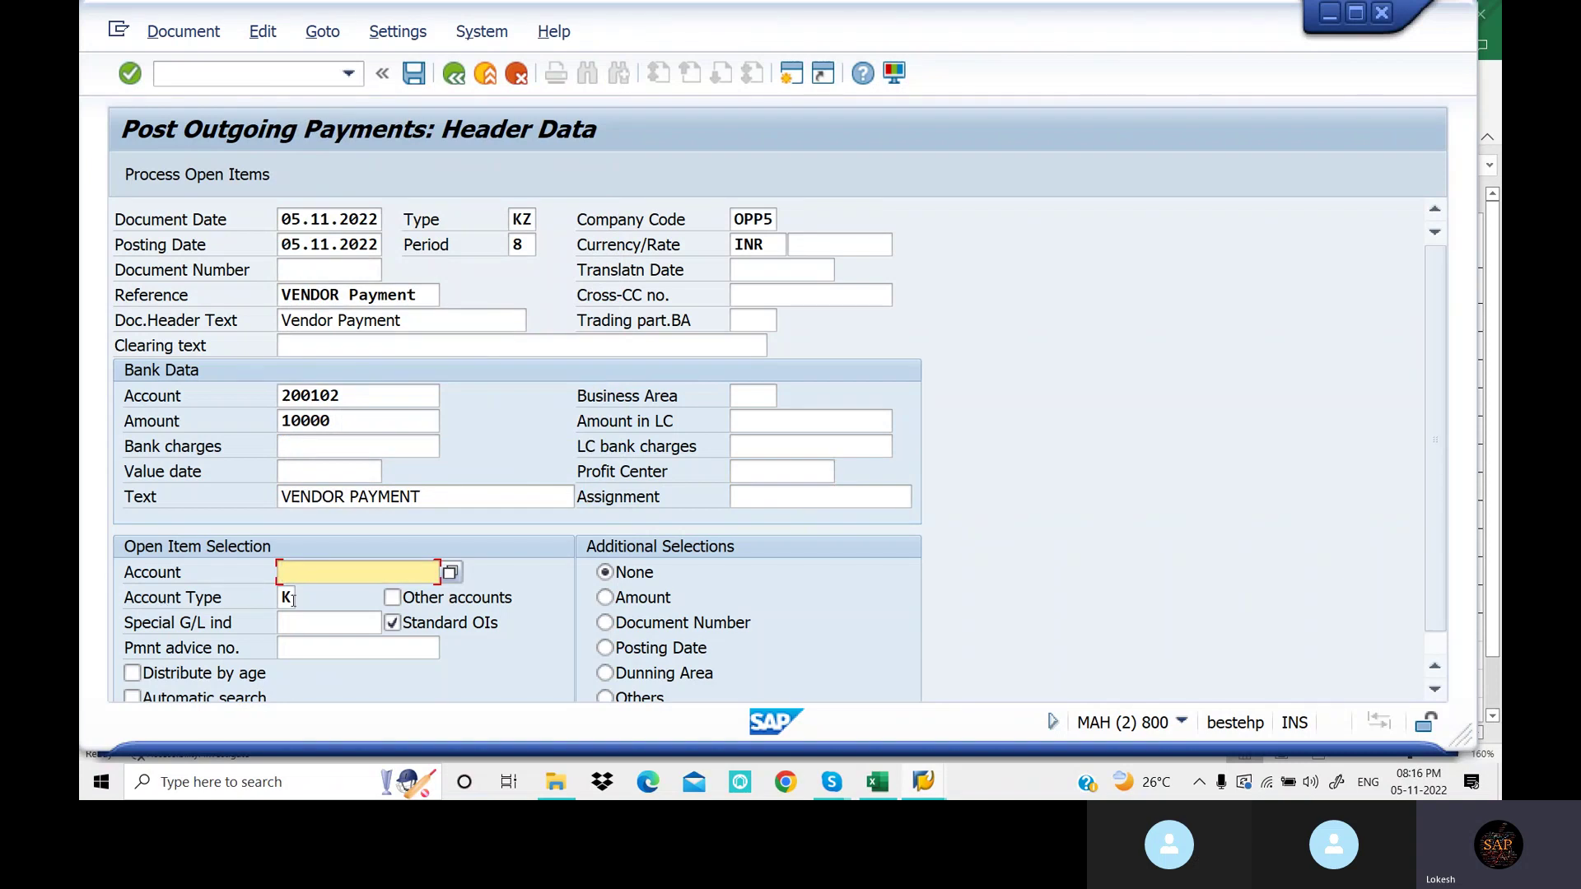
Choose KALYAN TRADERS as the vendor account for open item selection and process its open items
click(450, 571)
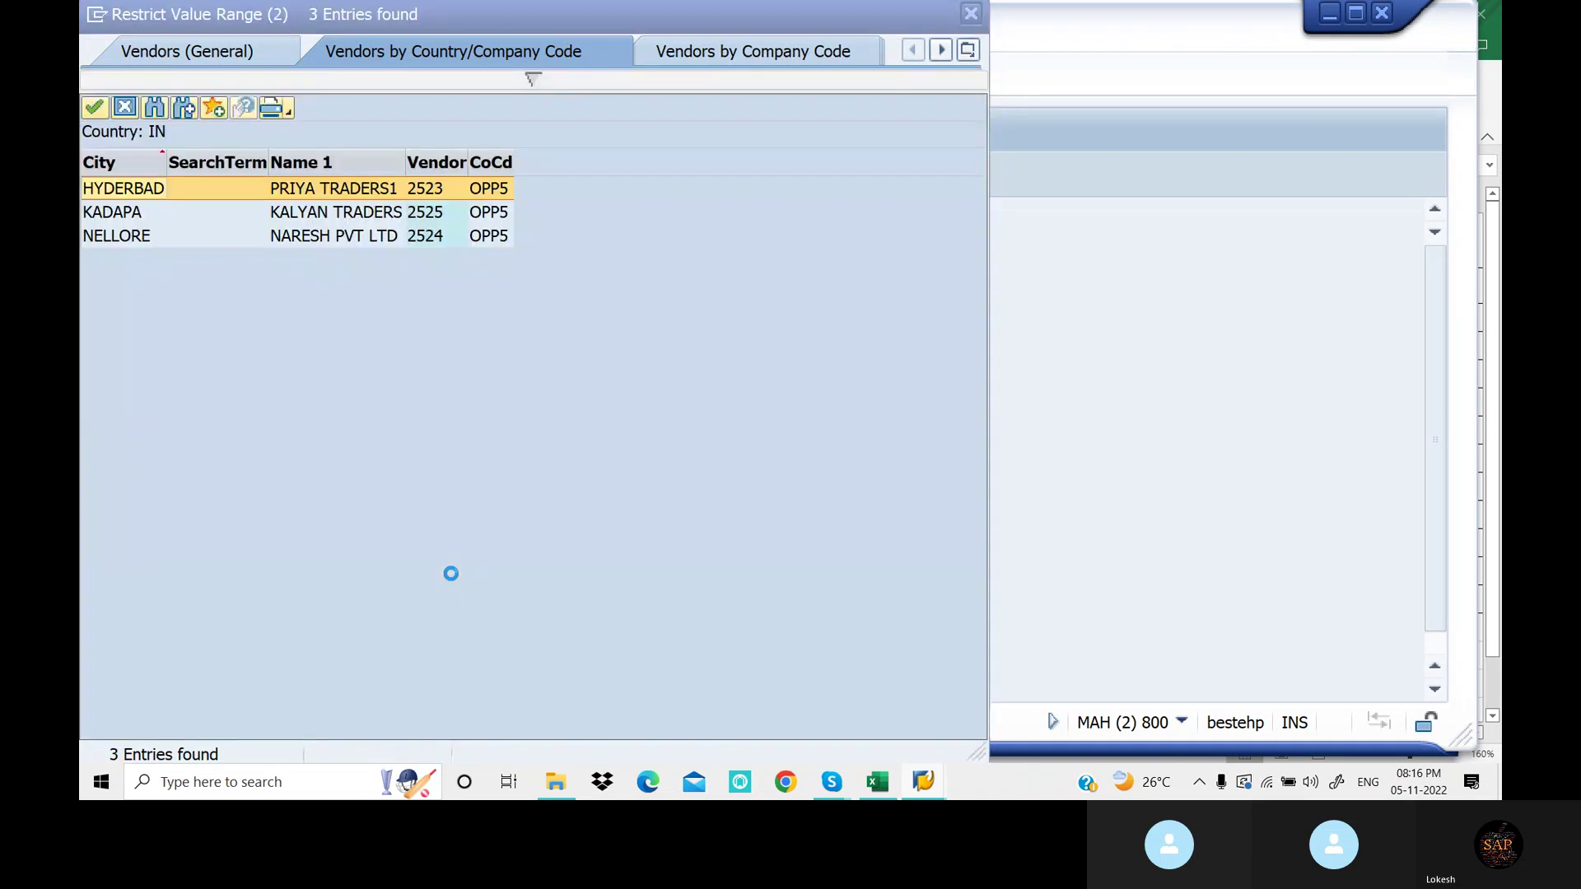
double_click(342, 216)
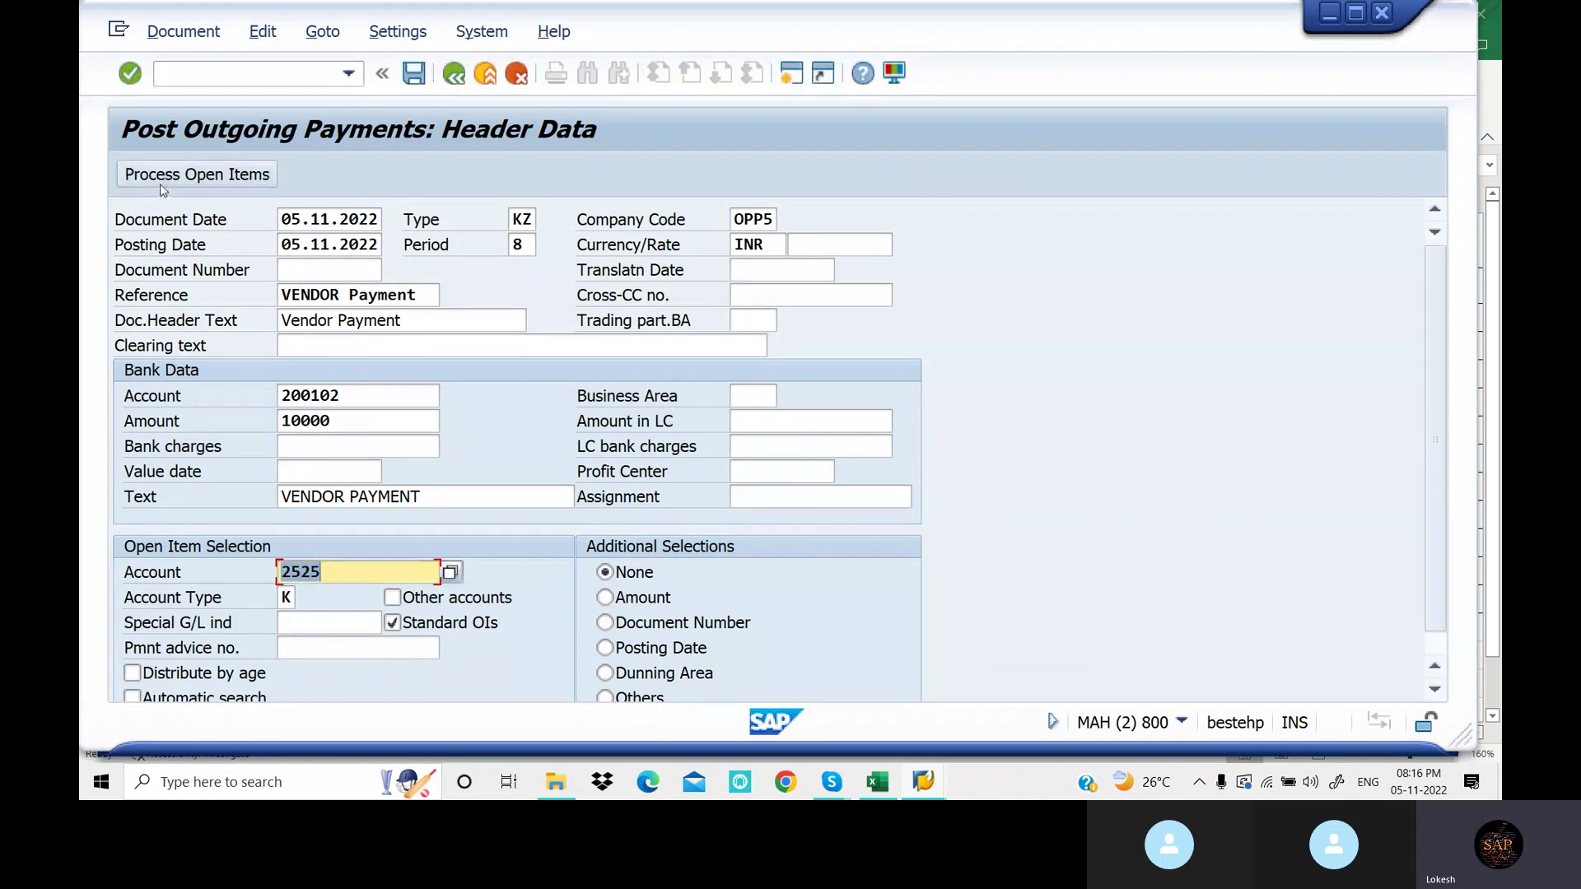
click(203, 183)
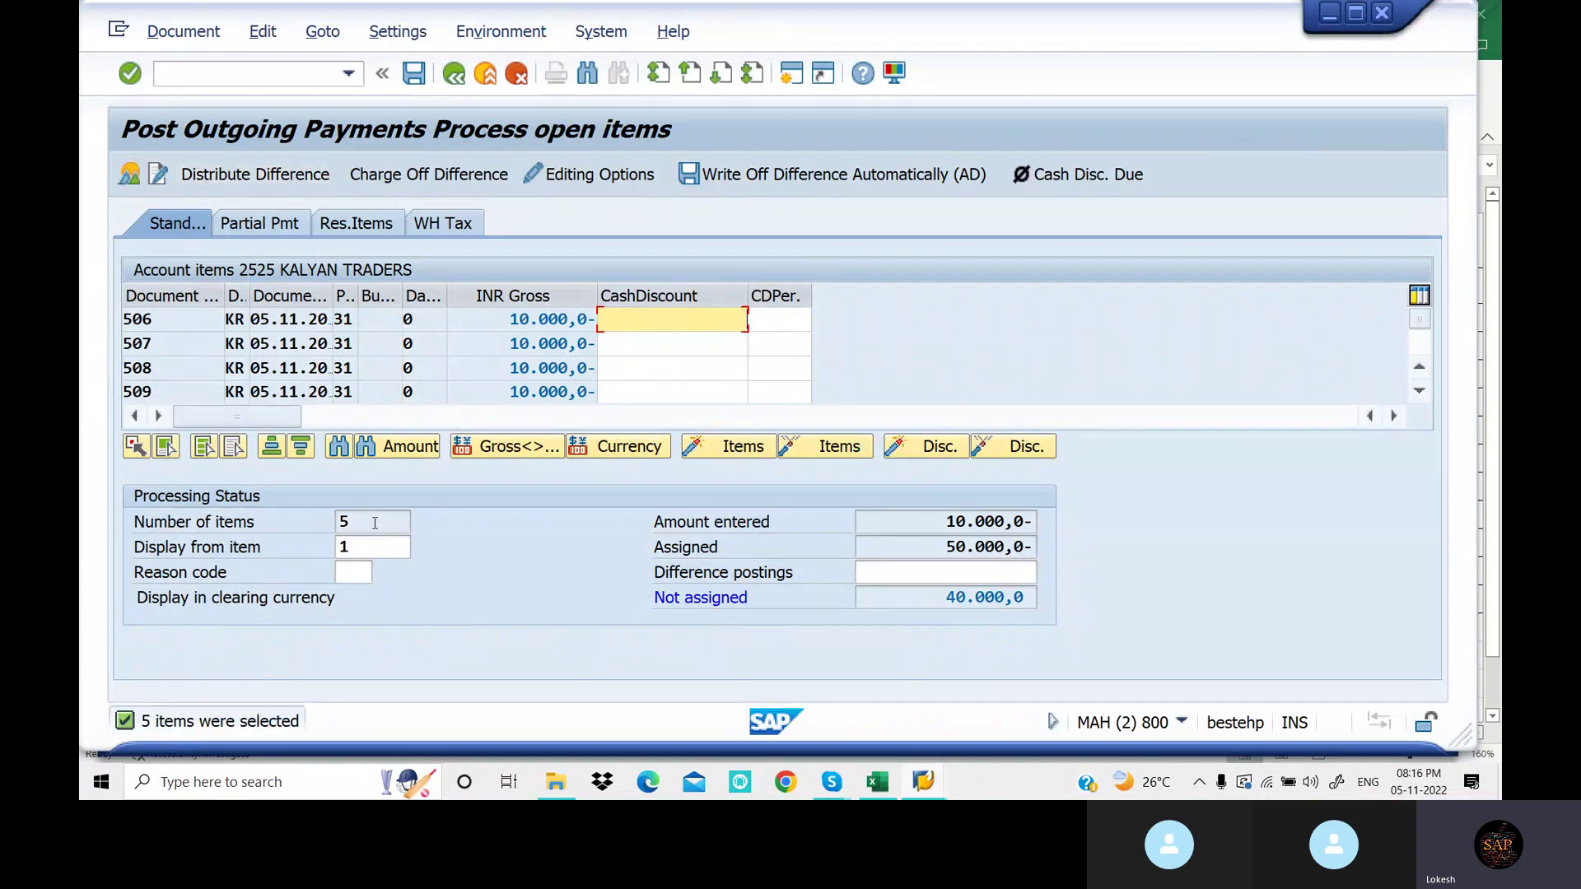
Look through the partial payment and residual item views of the open items, then return to the standard view
click(361, 547)
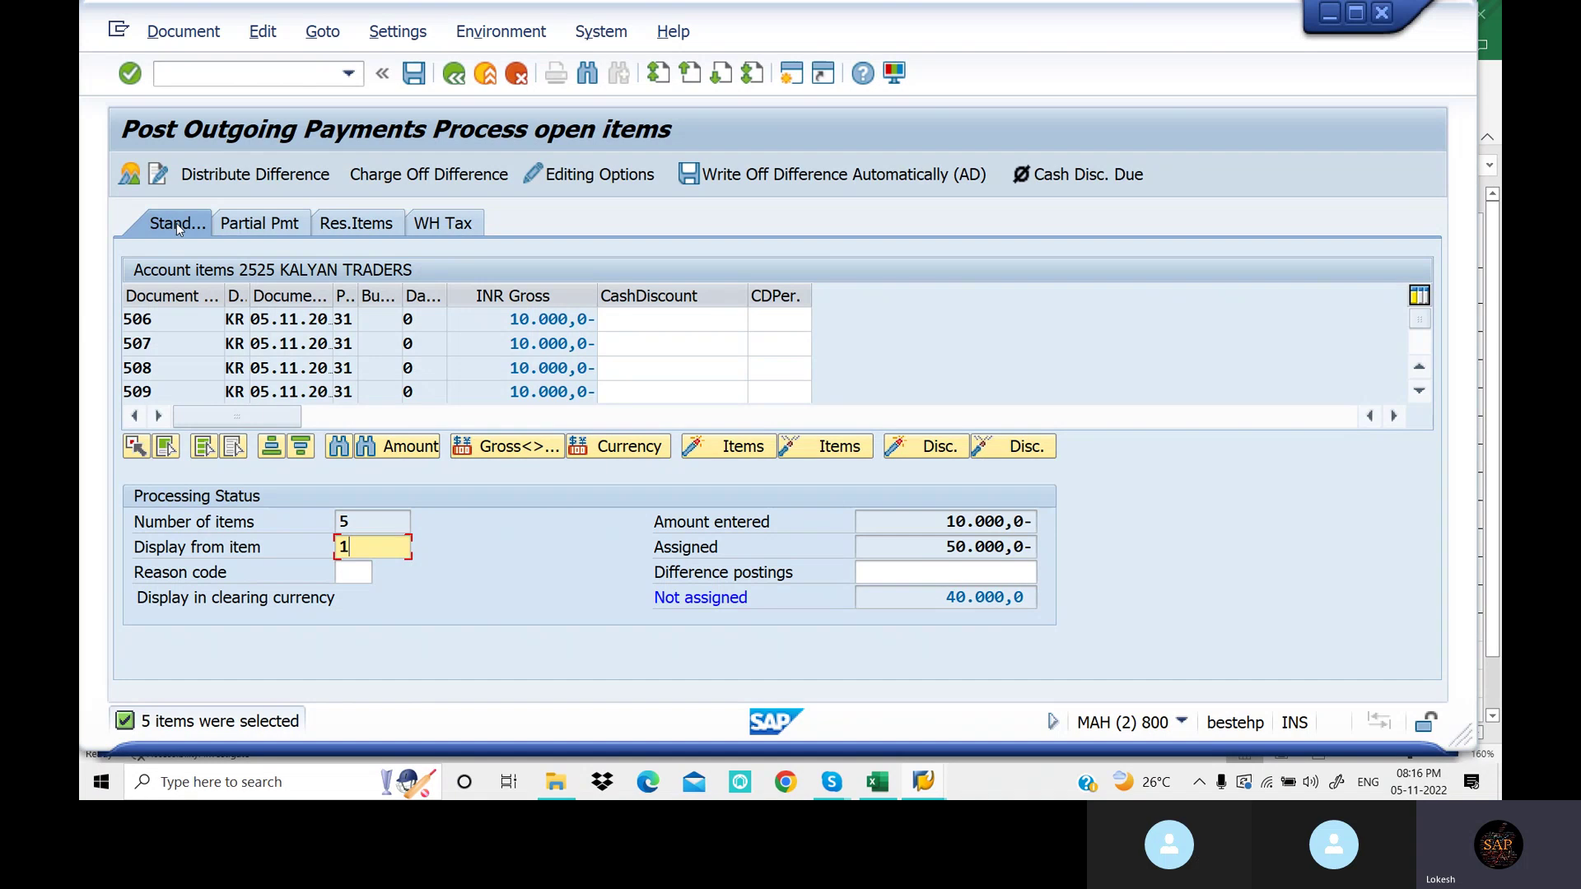
click(255, 225)
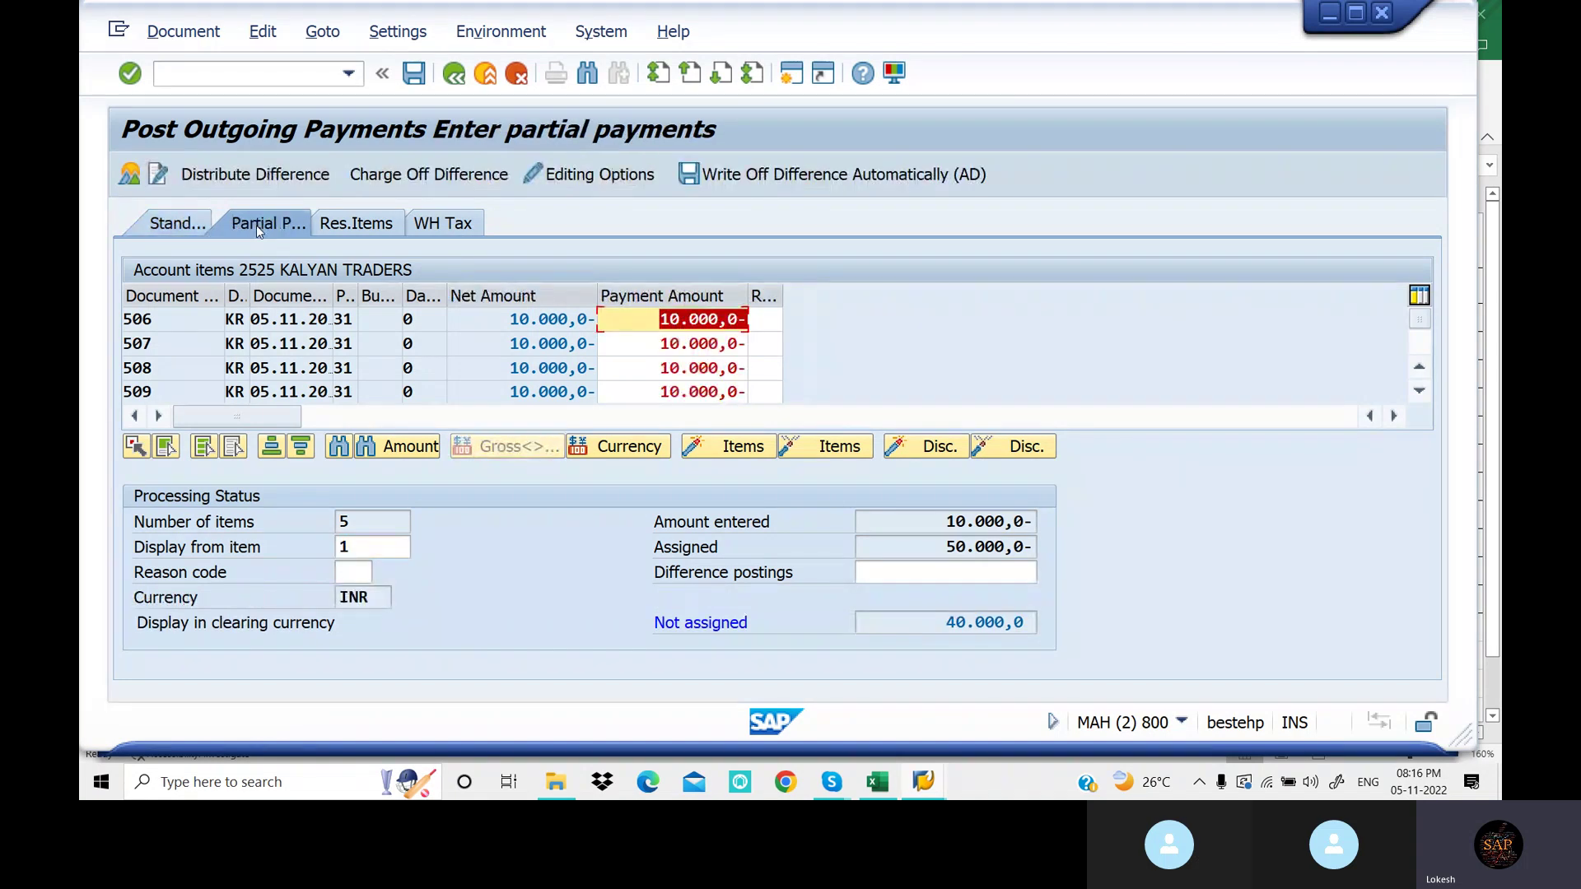
click(364, 229)
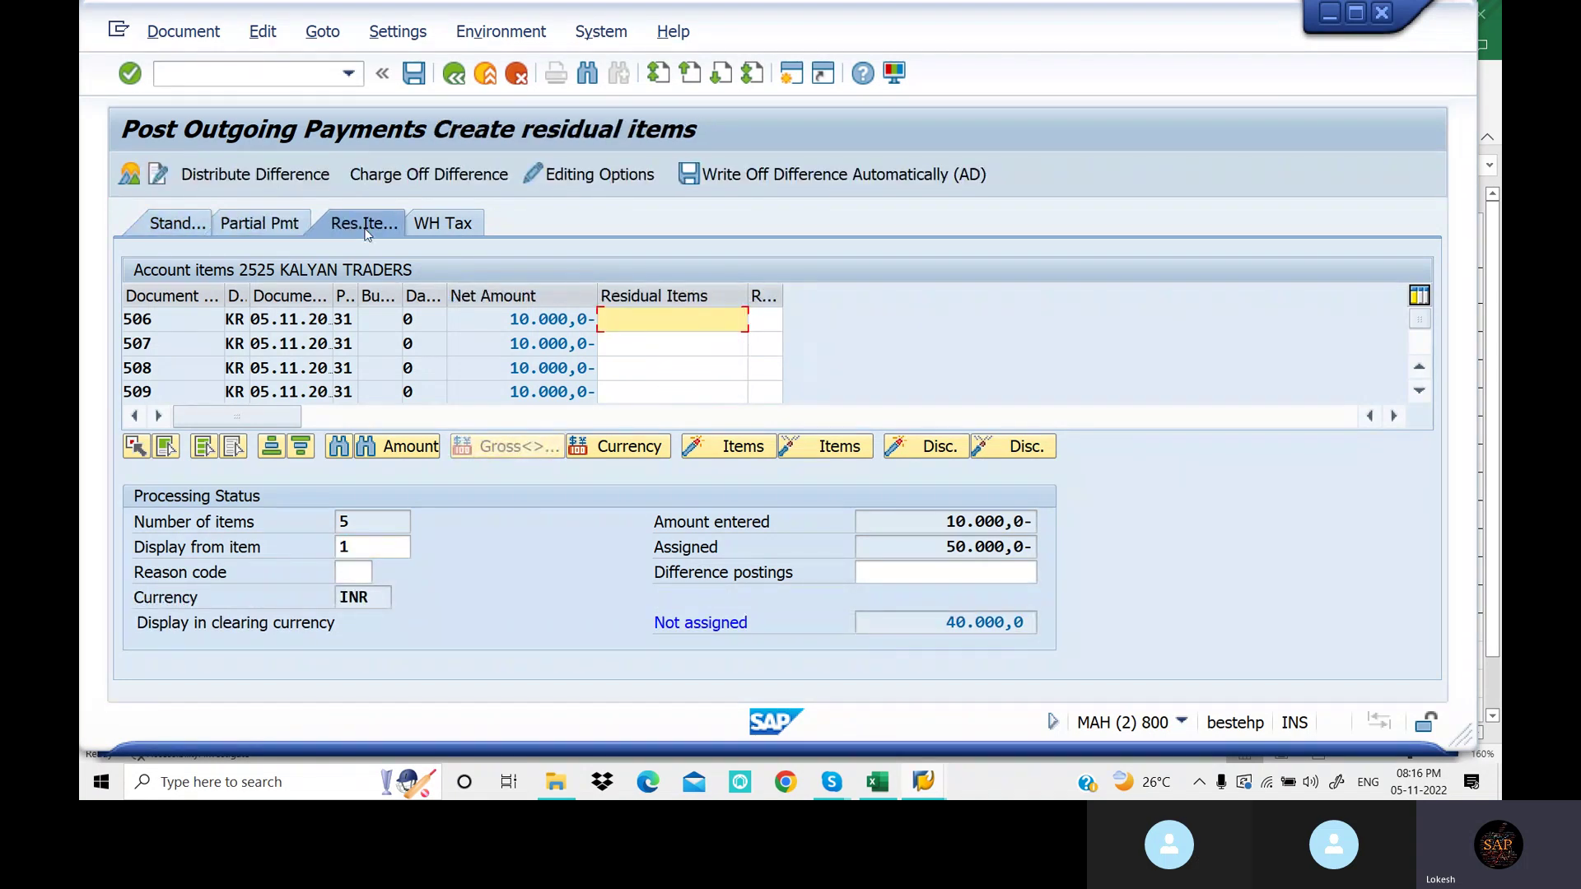
click(183, 226)
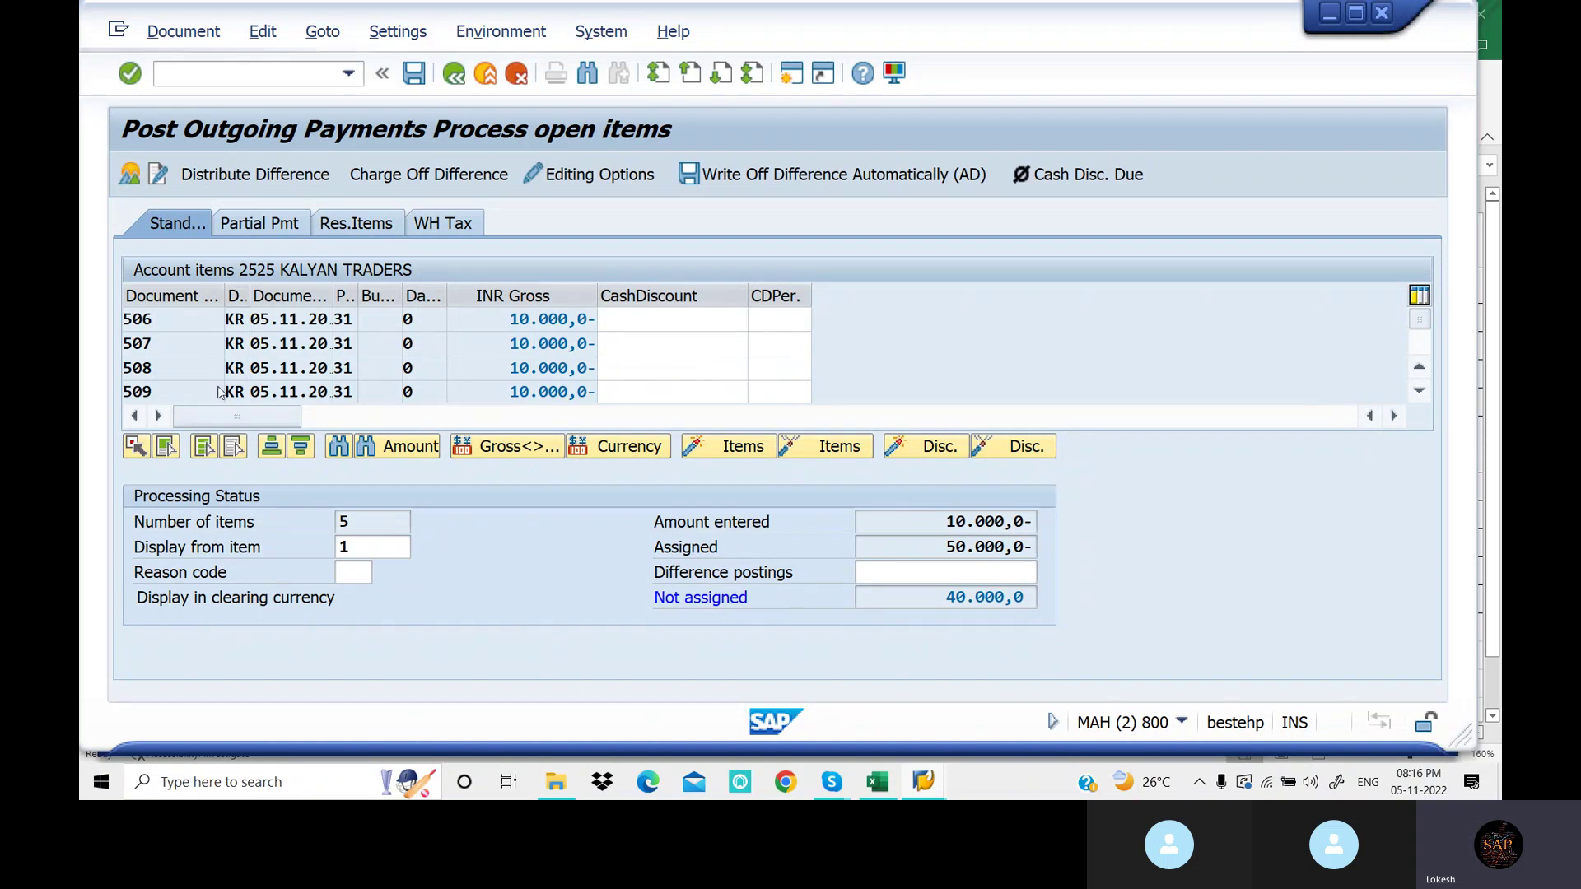
Deactivate the open items 510, 509, 508 and 507, keeping only invoice 506 assigned to the payment
scroll(188, 388, down, 1)
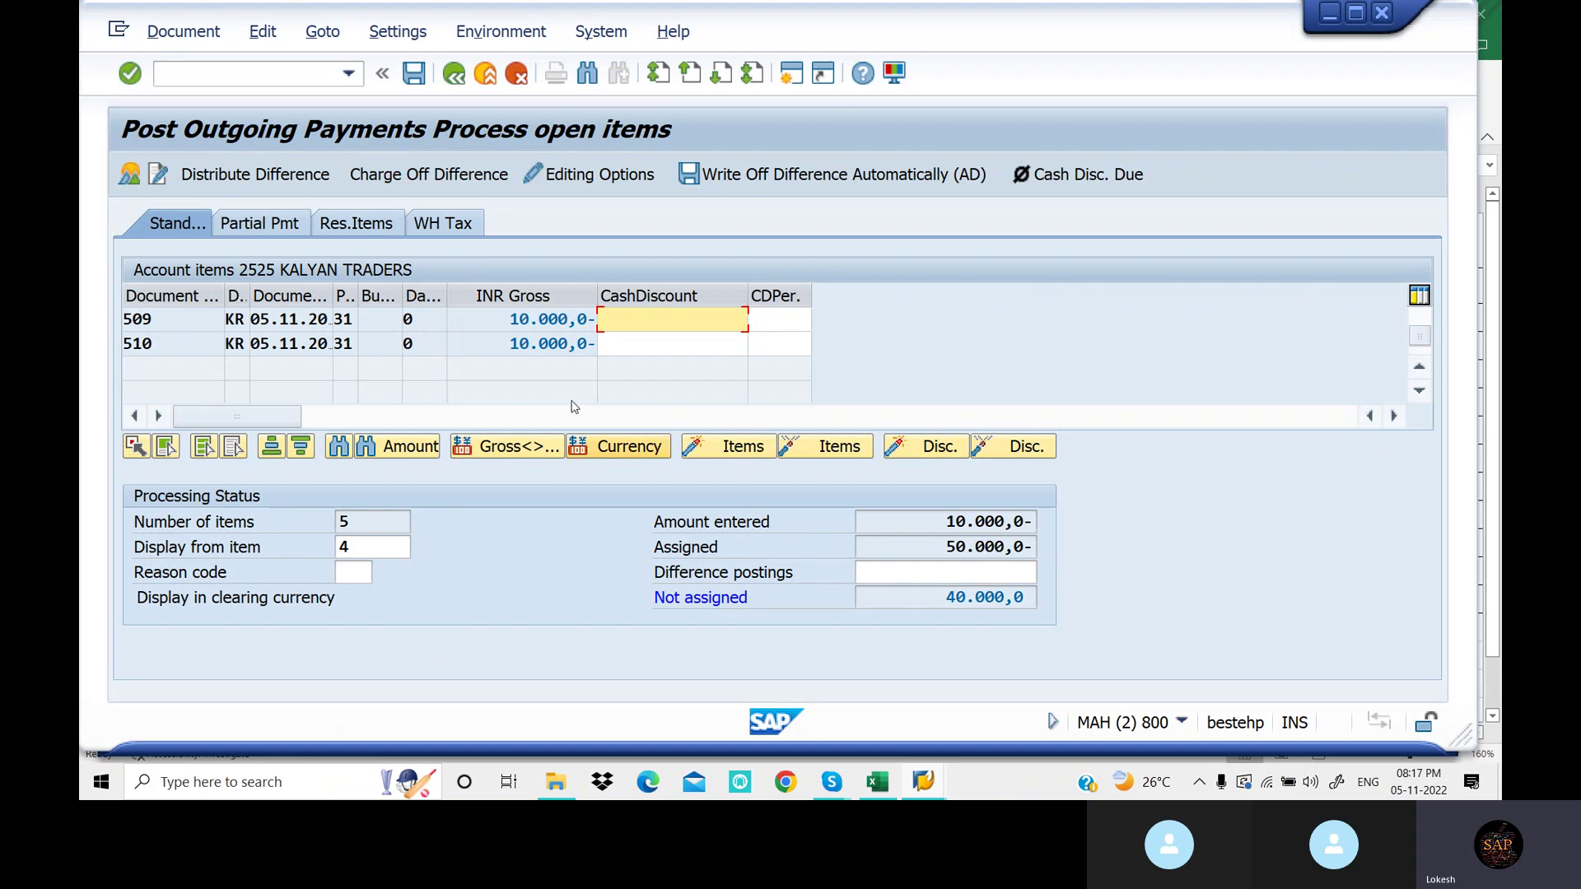
double_click(508, 345)
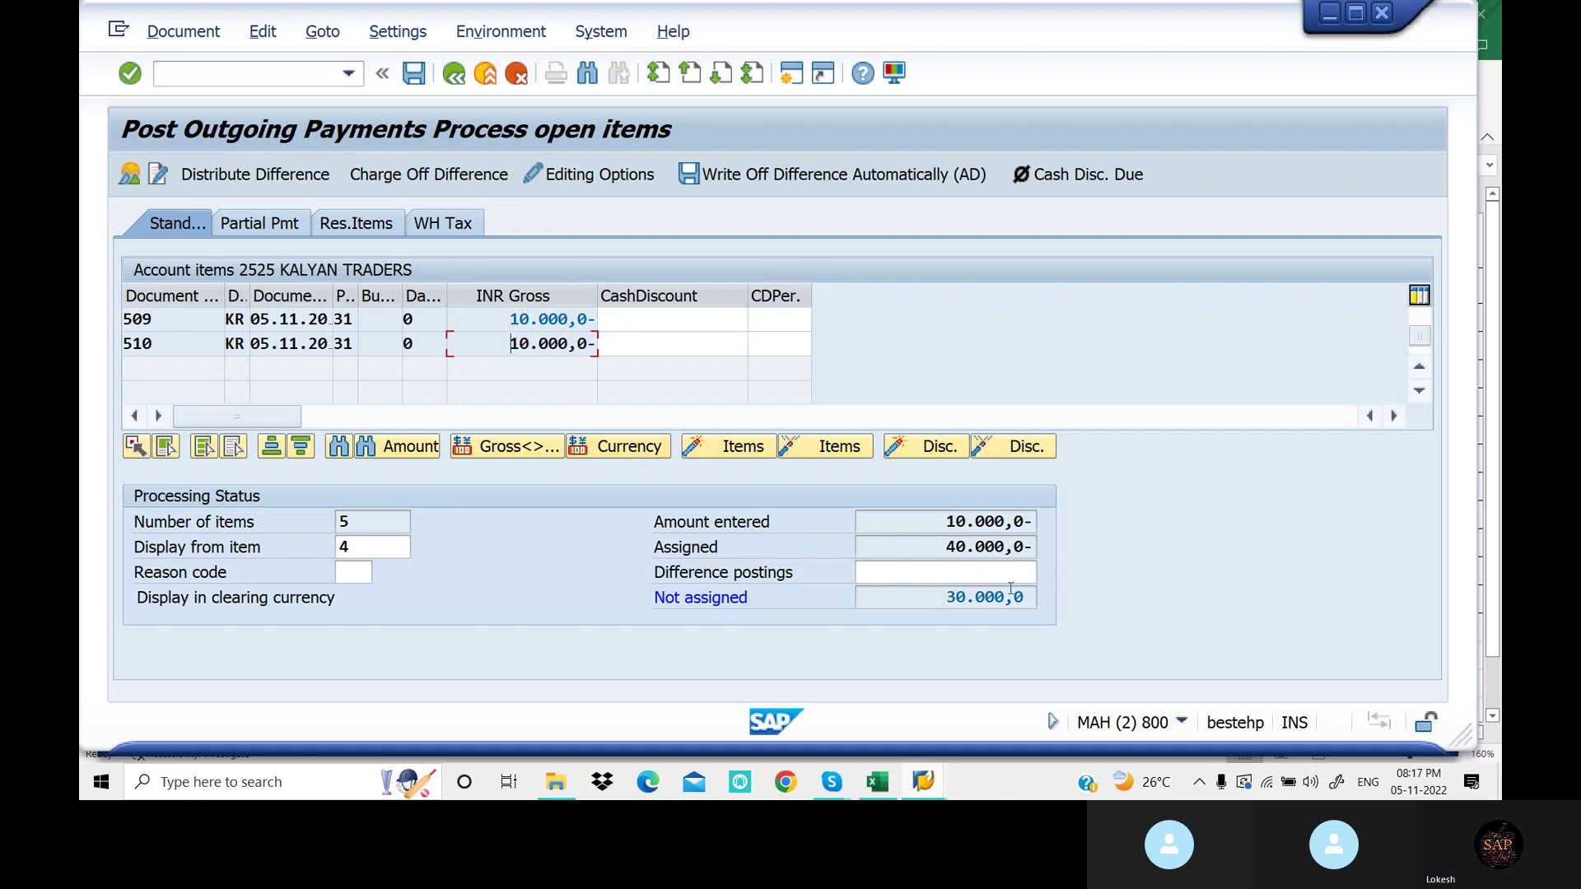
double_click(536, 323)
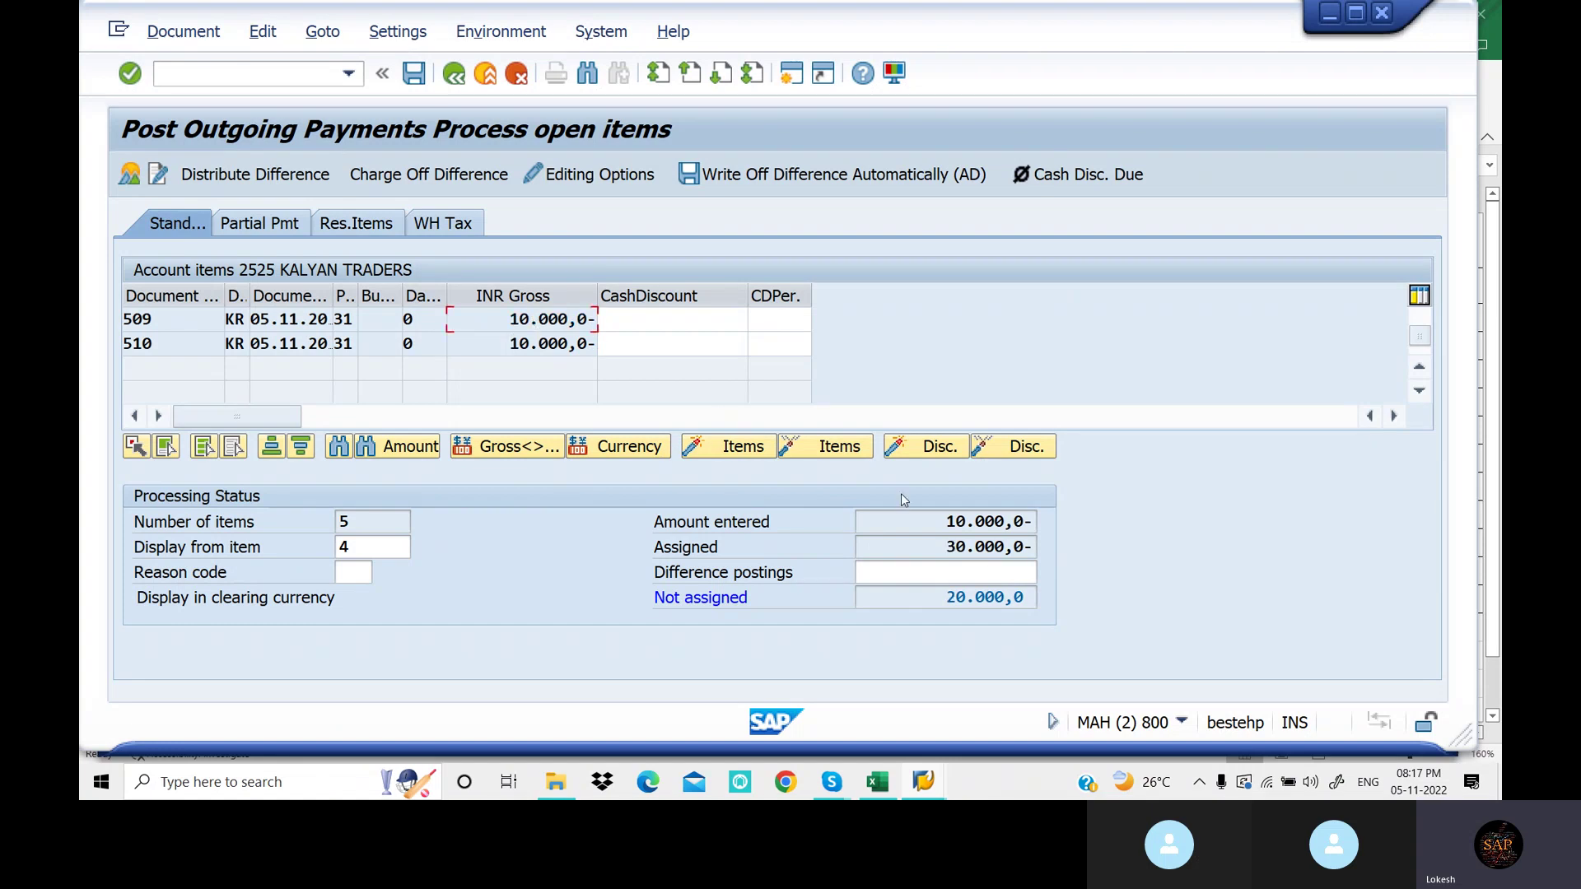
scroll(601, 379, up, 1)
double_click(584, 370)
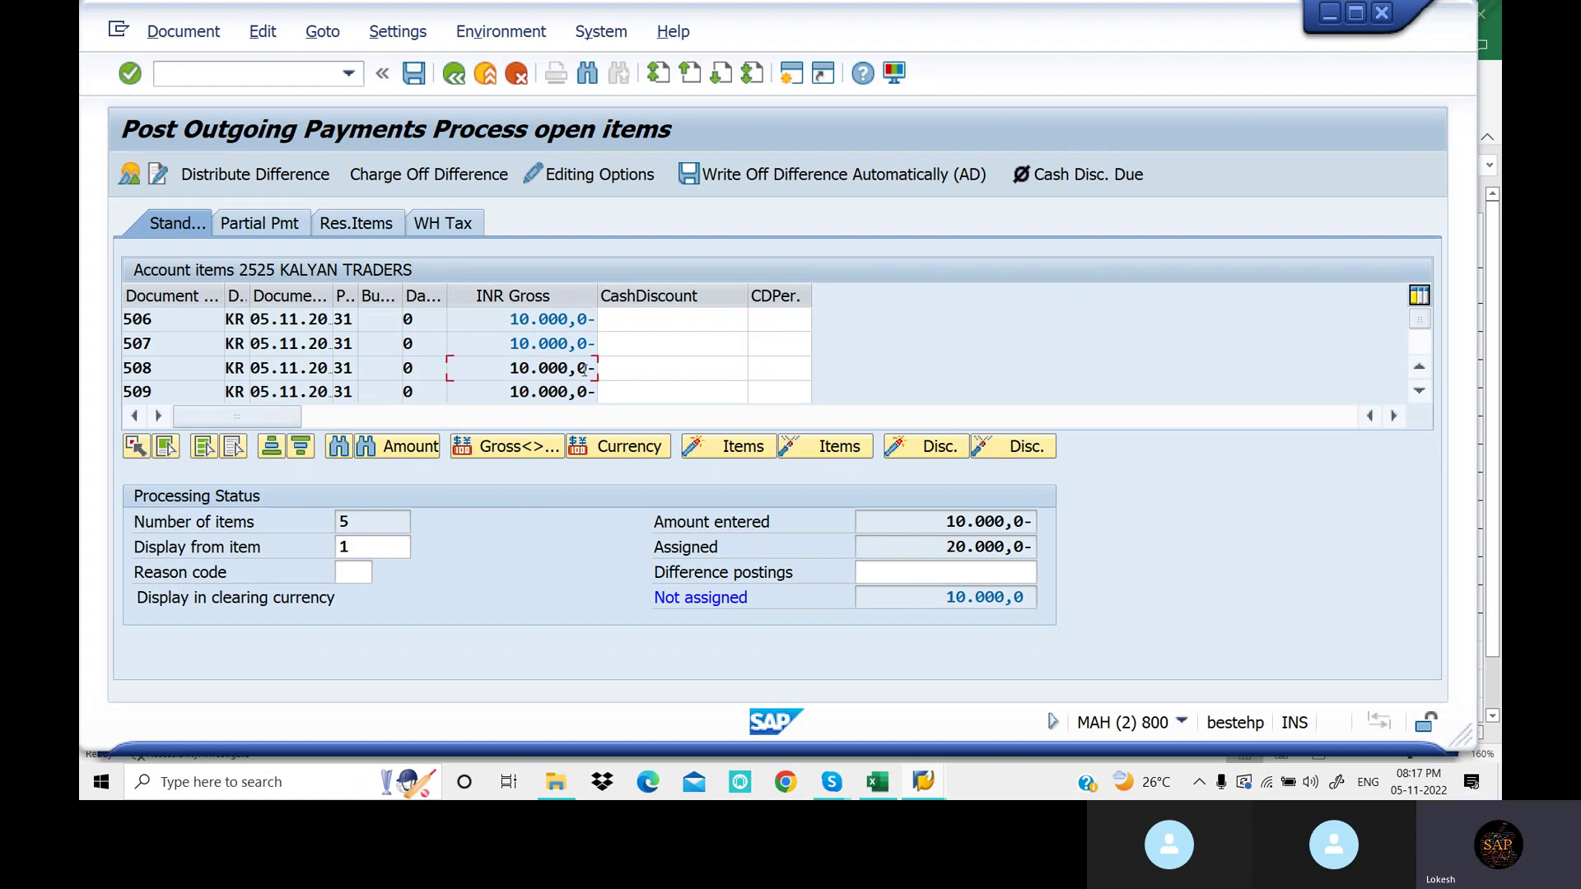
double_click(550, 344)
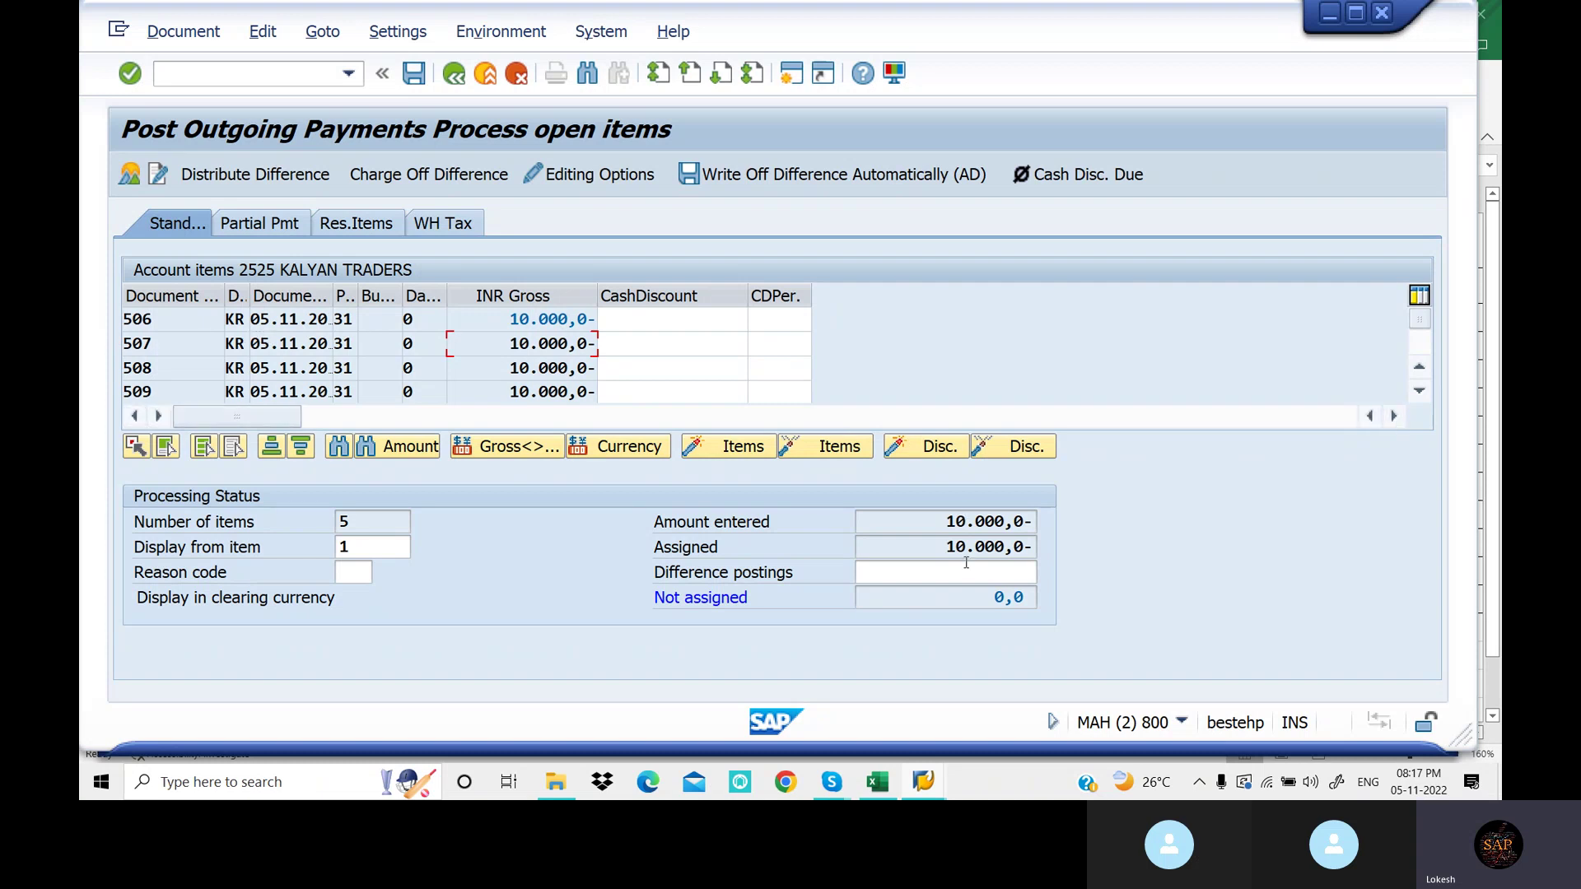
Check the standard clearing invoice amount in the Excel sheet and the vendor line items in the first SAP session, then return to the payment
click(896, 792)
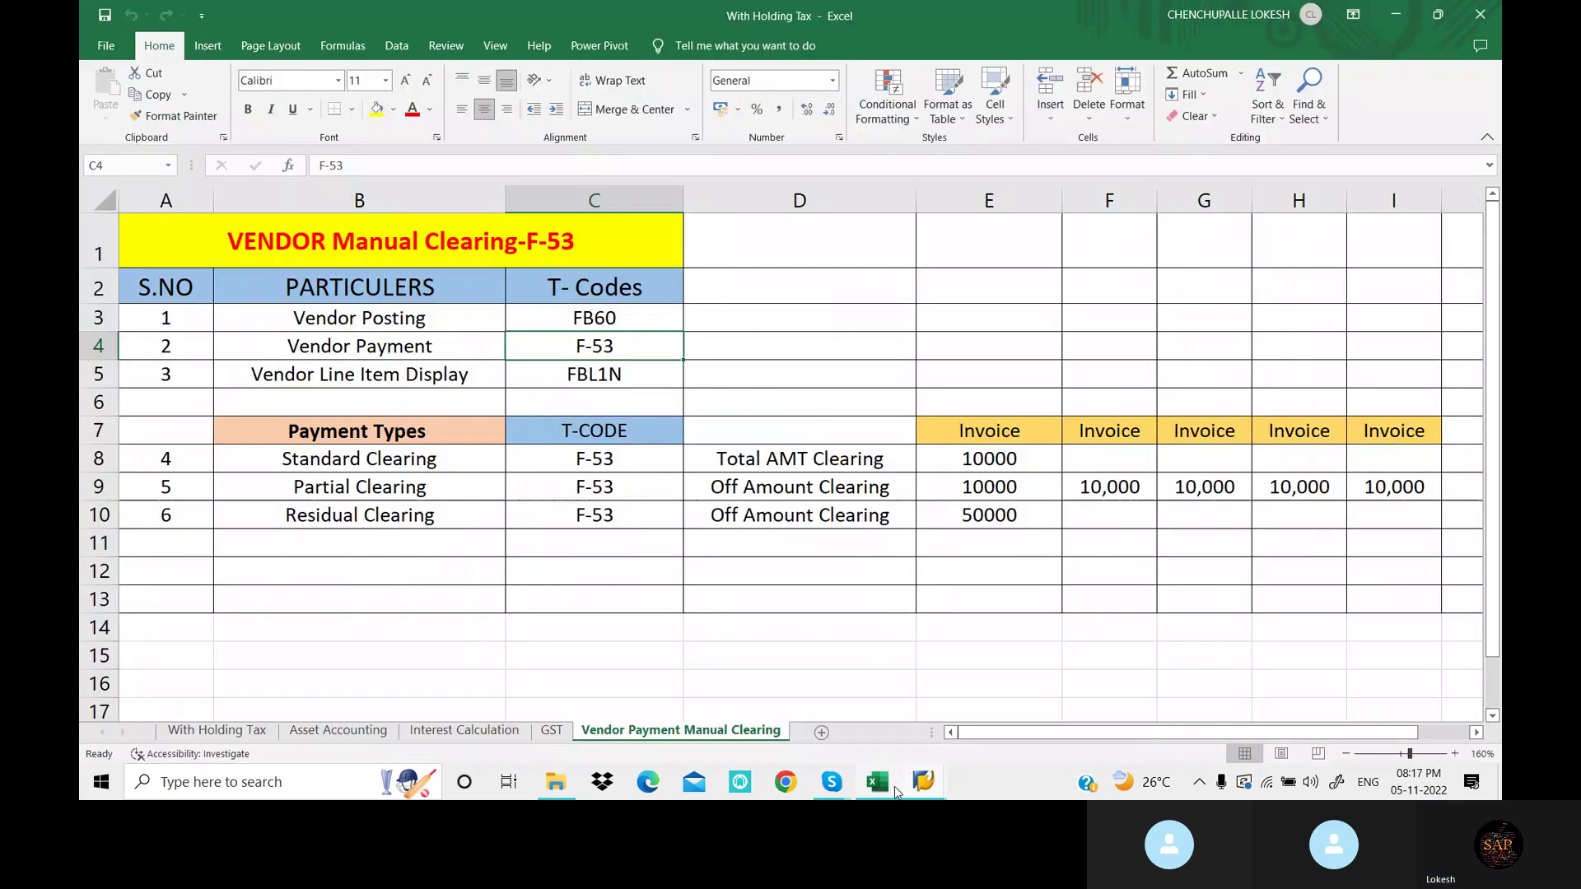
click(741, 459)
click(974, 461)
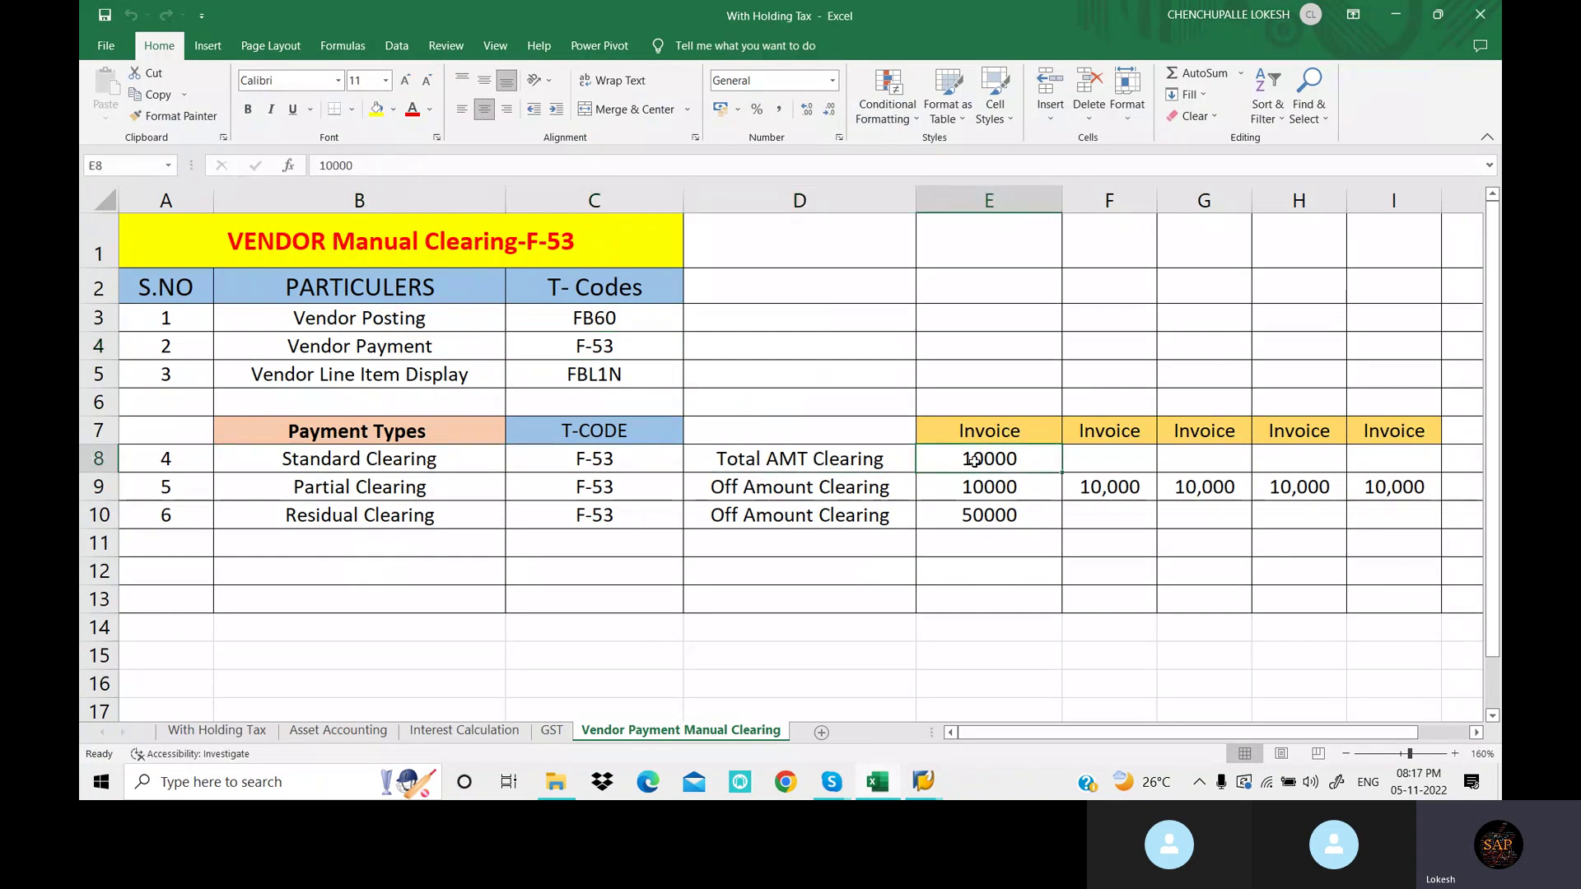
click(928, 782)
click(906, 713)
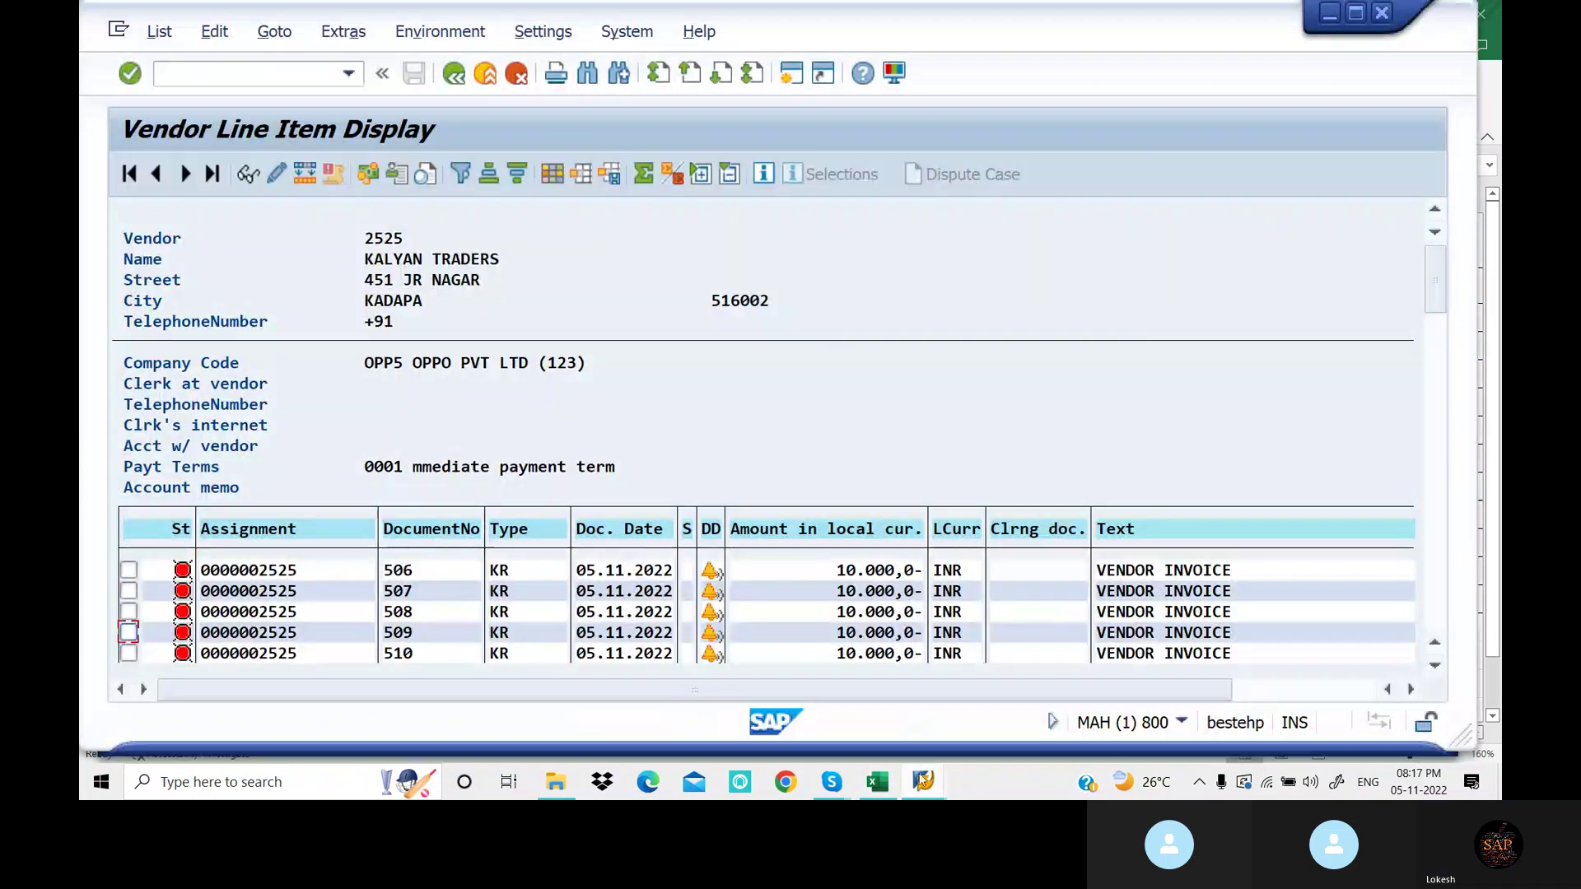
click(922, 780)
click(1009, 727)
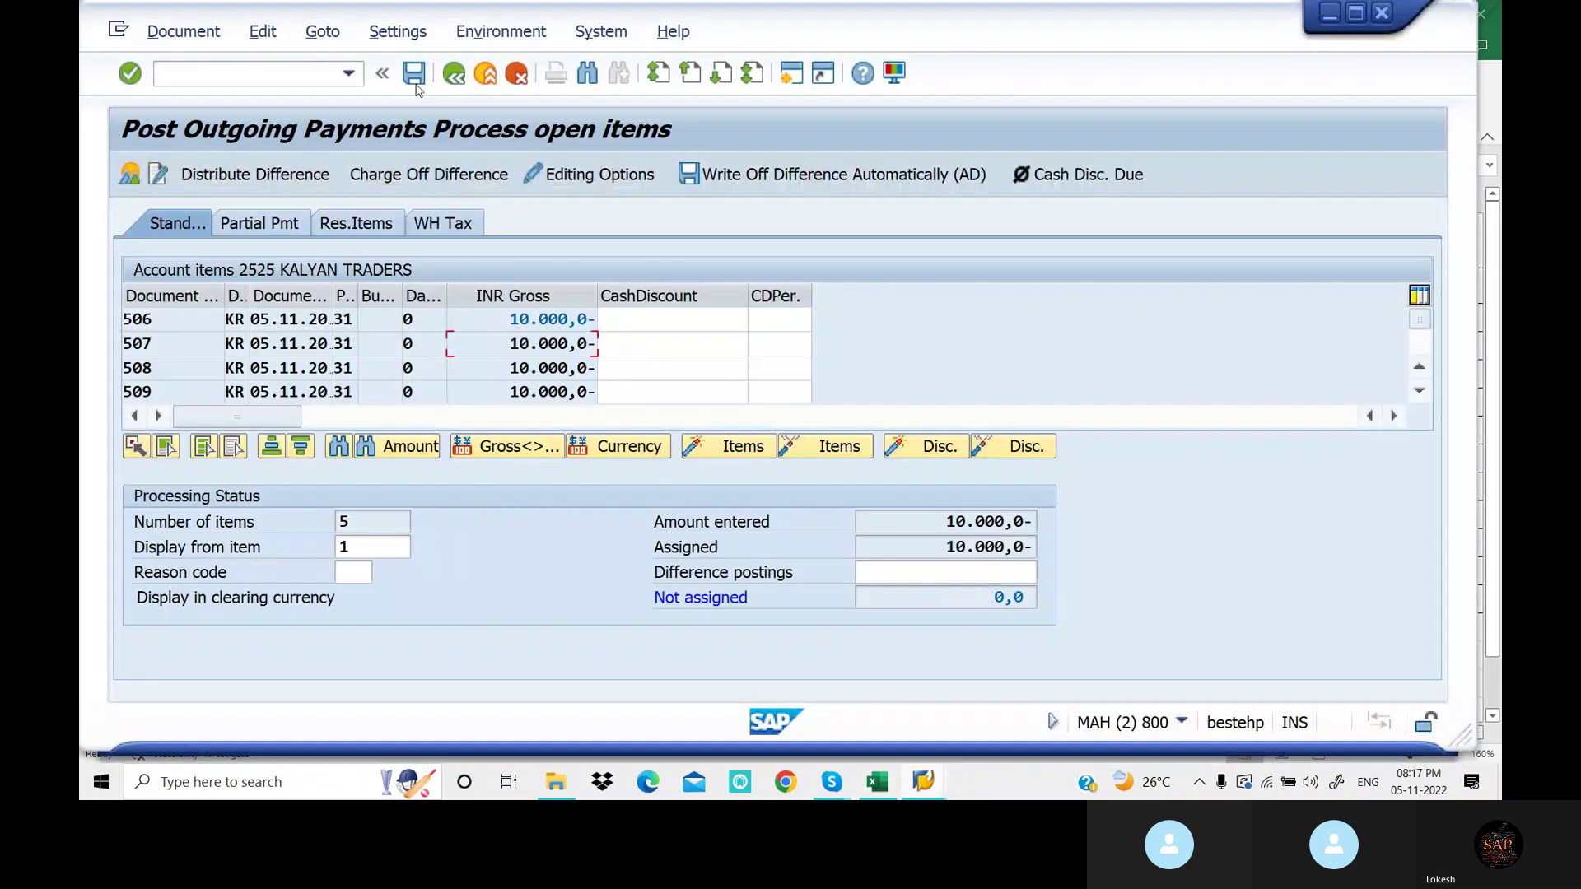
Post the outgoing payment, then refresh the KALYAN TRADERS open items in the vendor line item display session
click(416, 76)
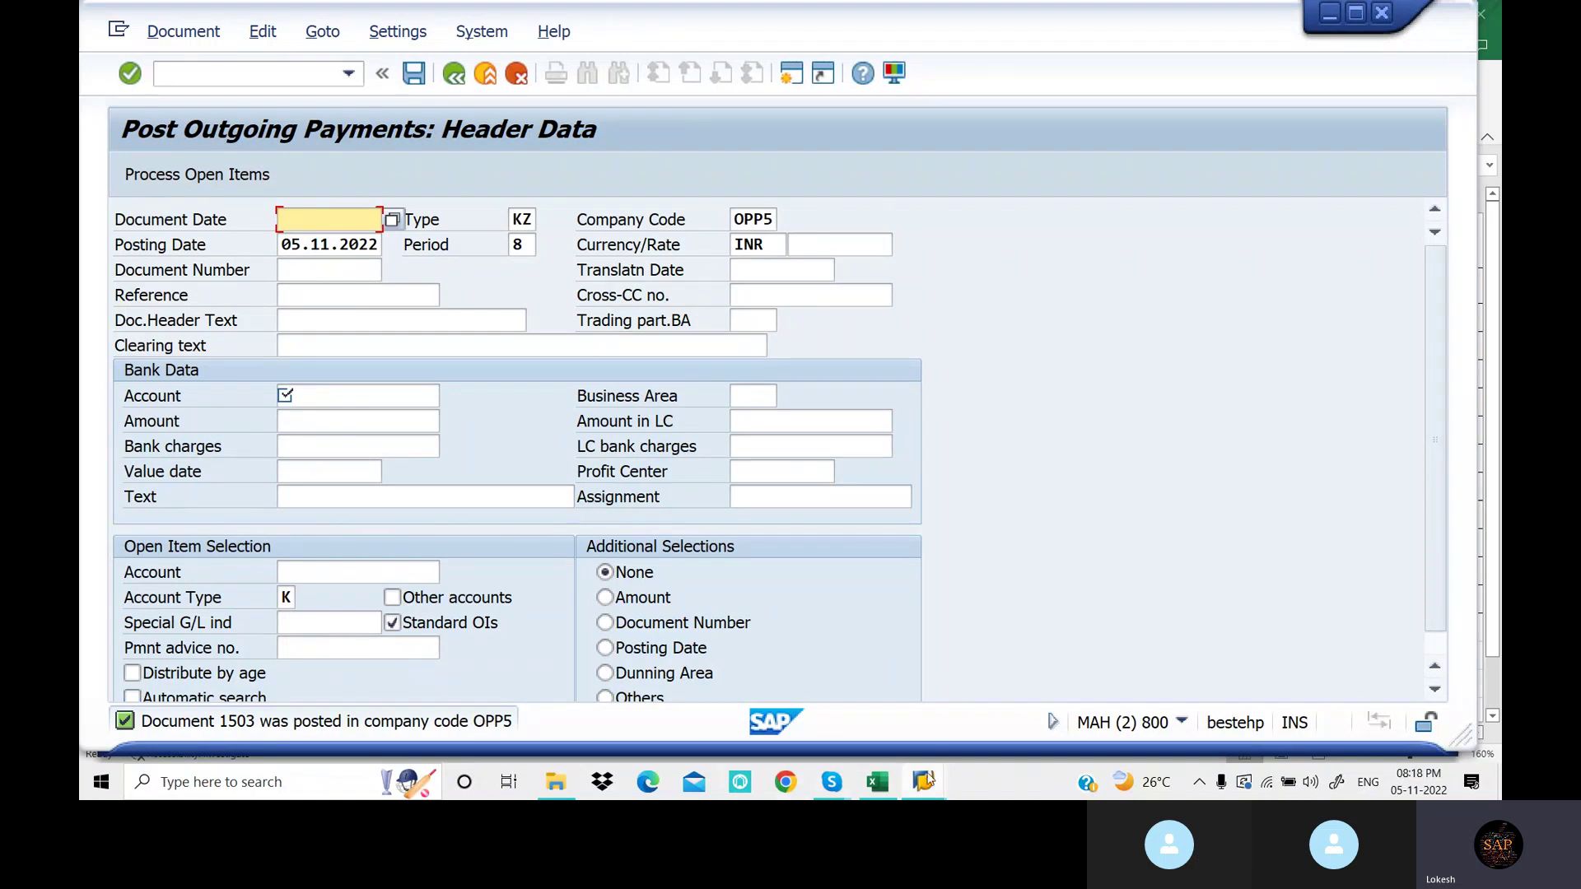
mouse_move(923, 782)
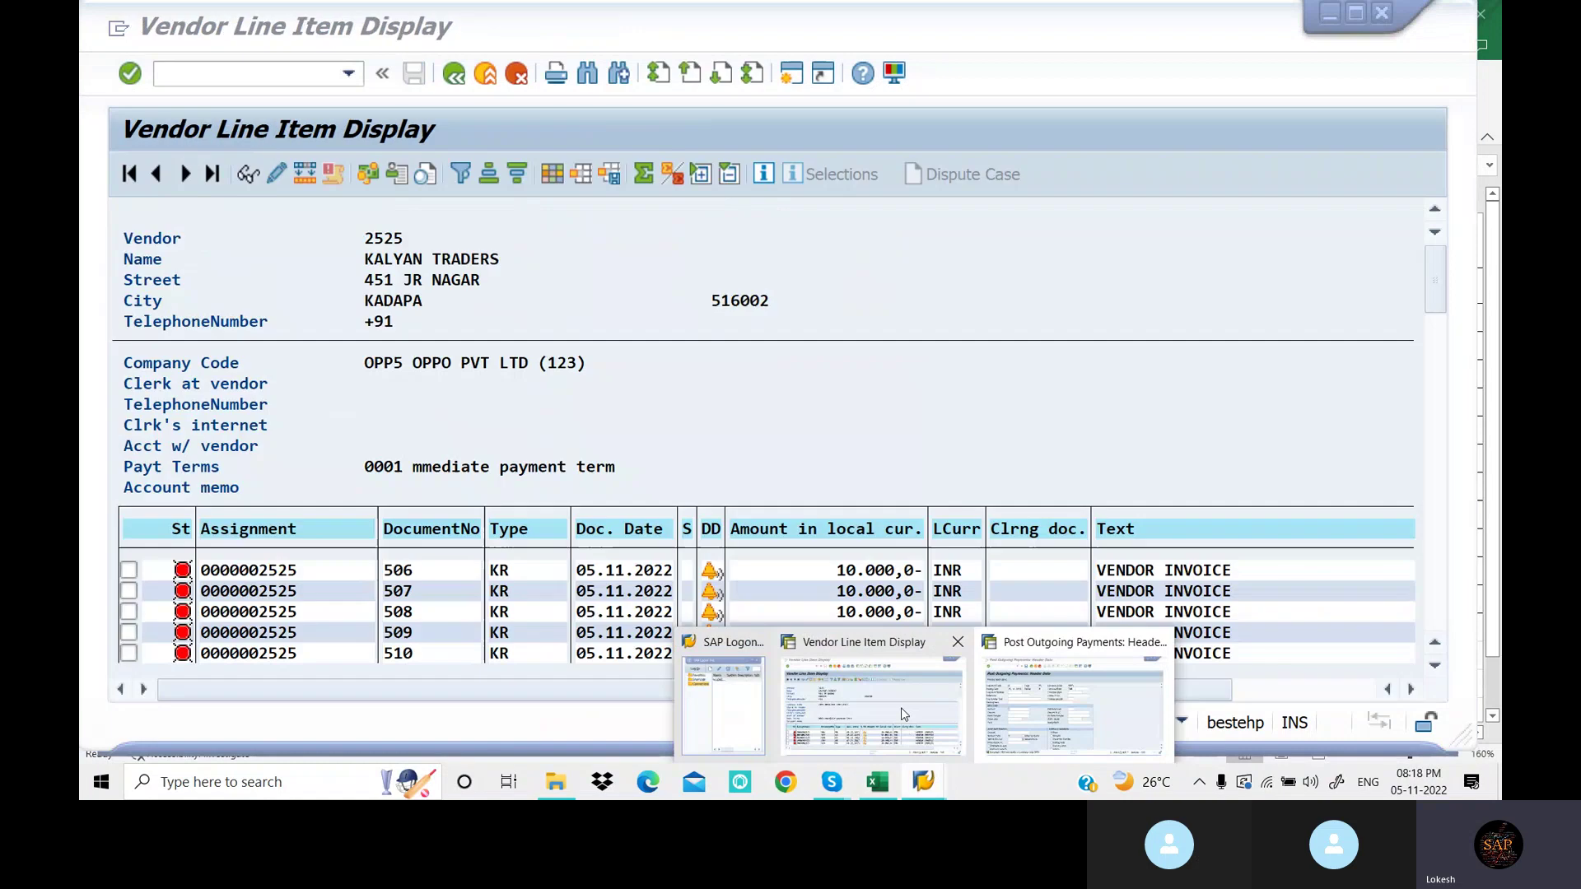
click(901, 708)
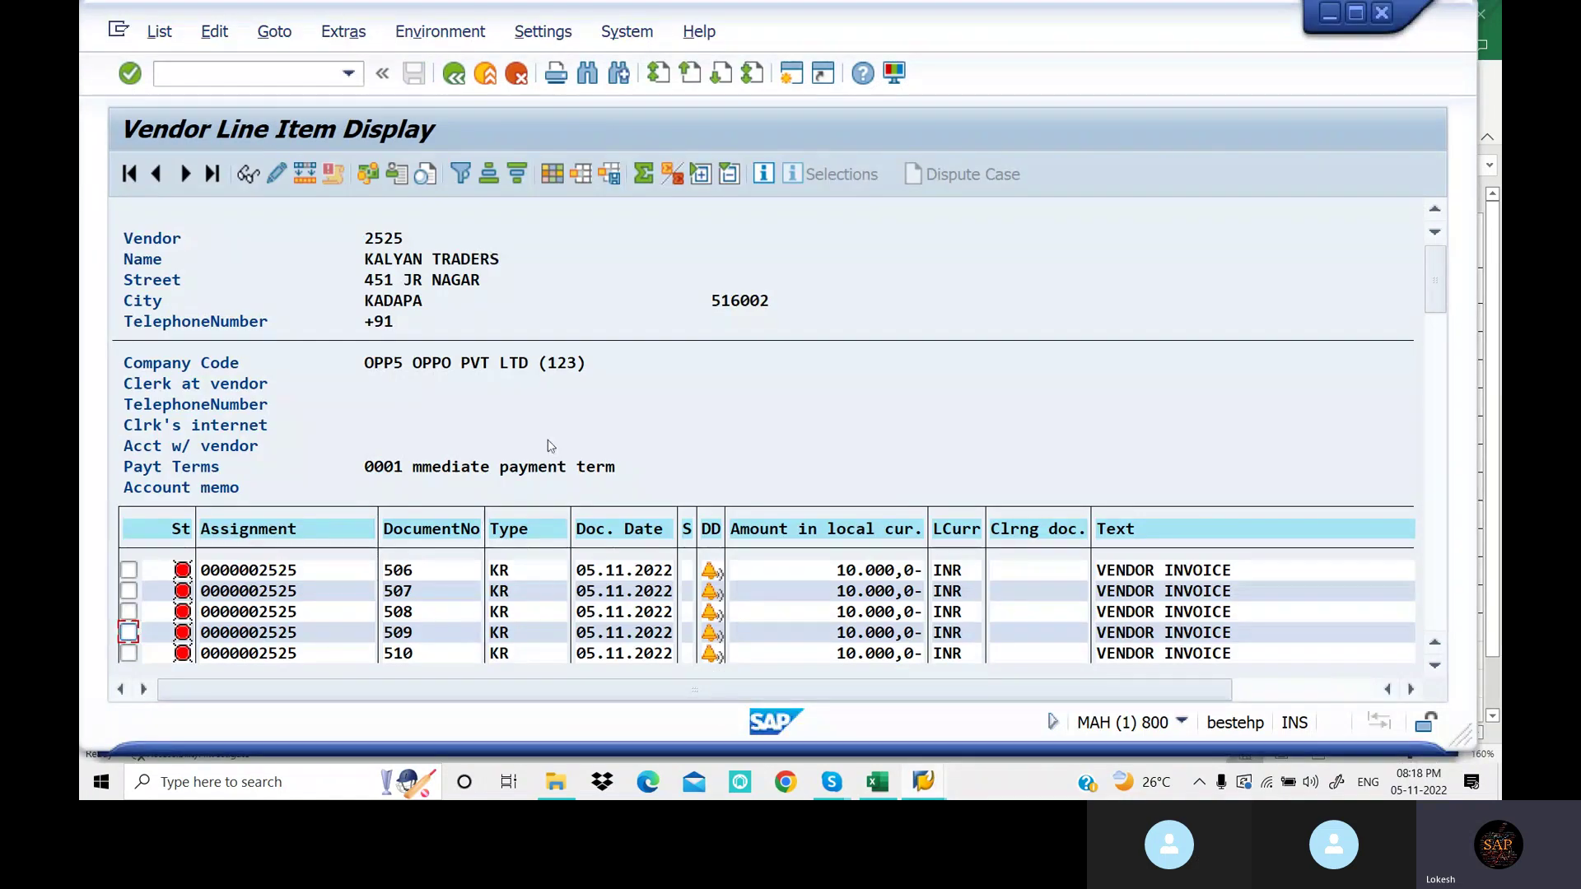
click(160, 32)
click(202, 97)
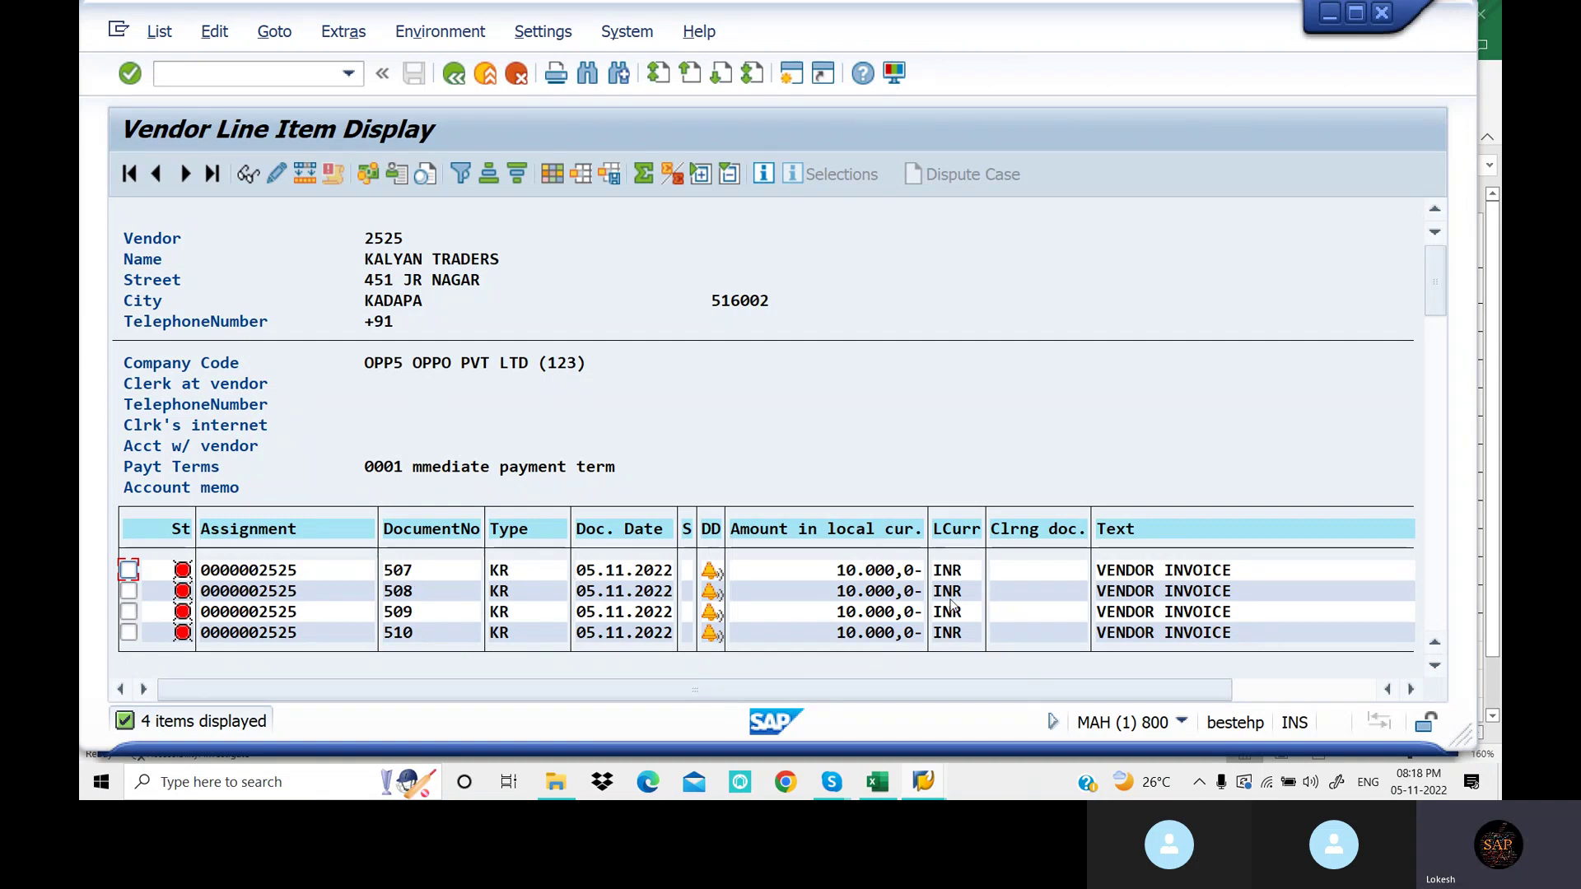
Display the cleared items of KALYAN TRADERS in company code OPP5 with clearing date 05.11.2022
click(453, 74)
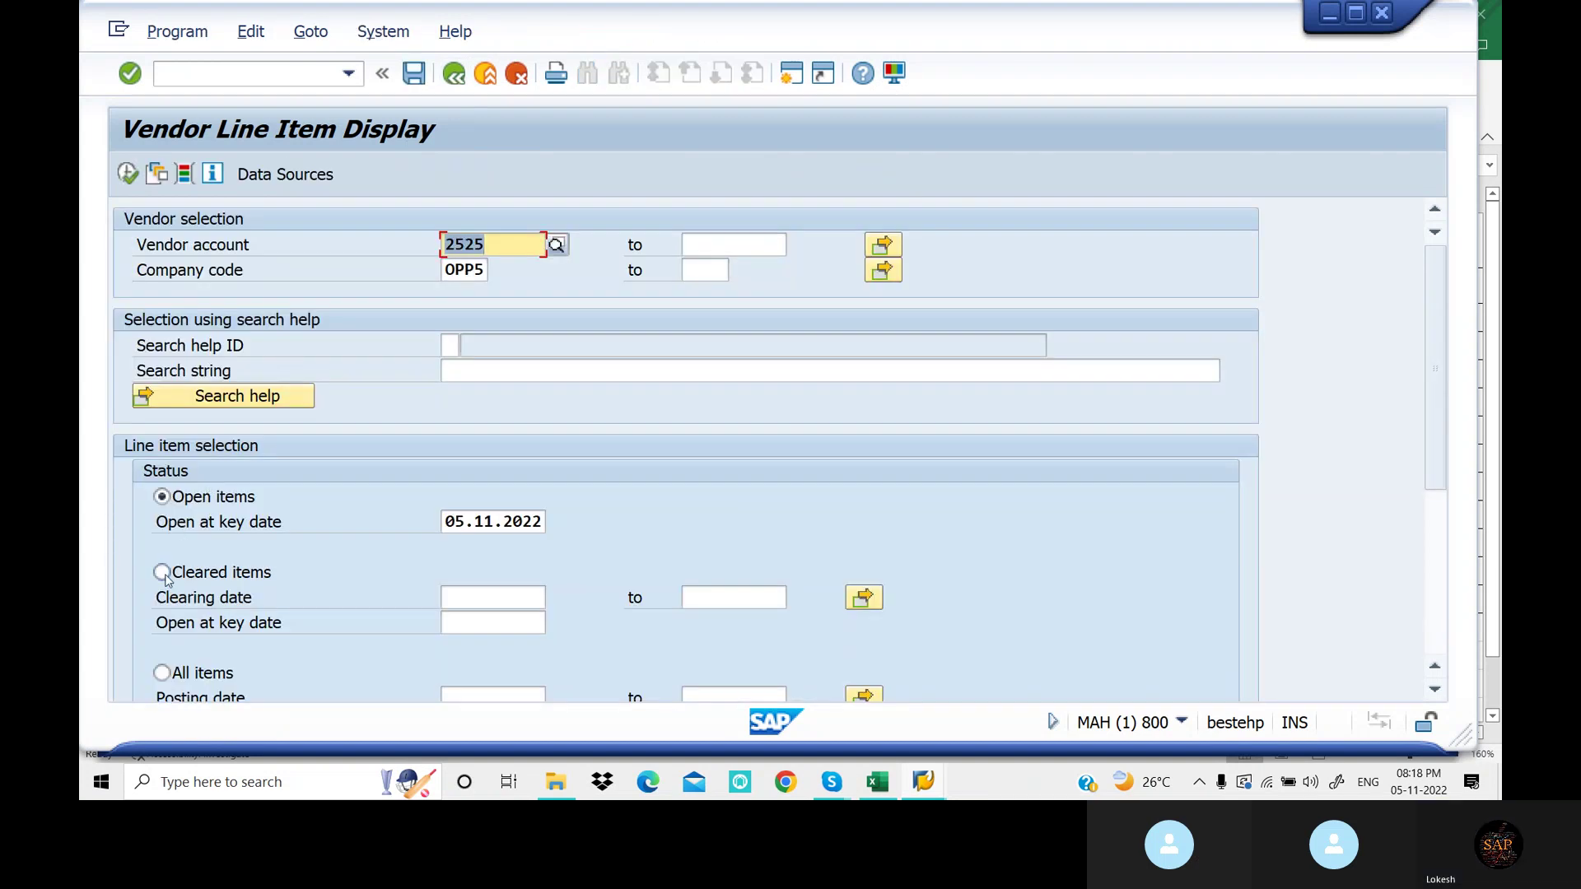
click(162, 573)
click(483, 594)
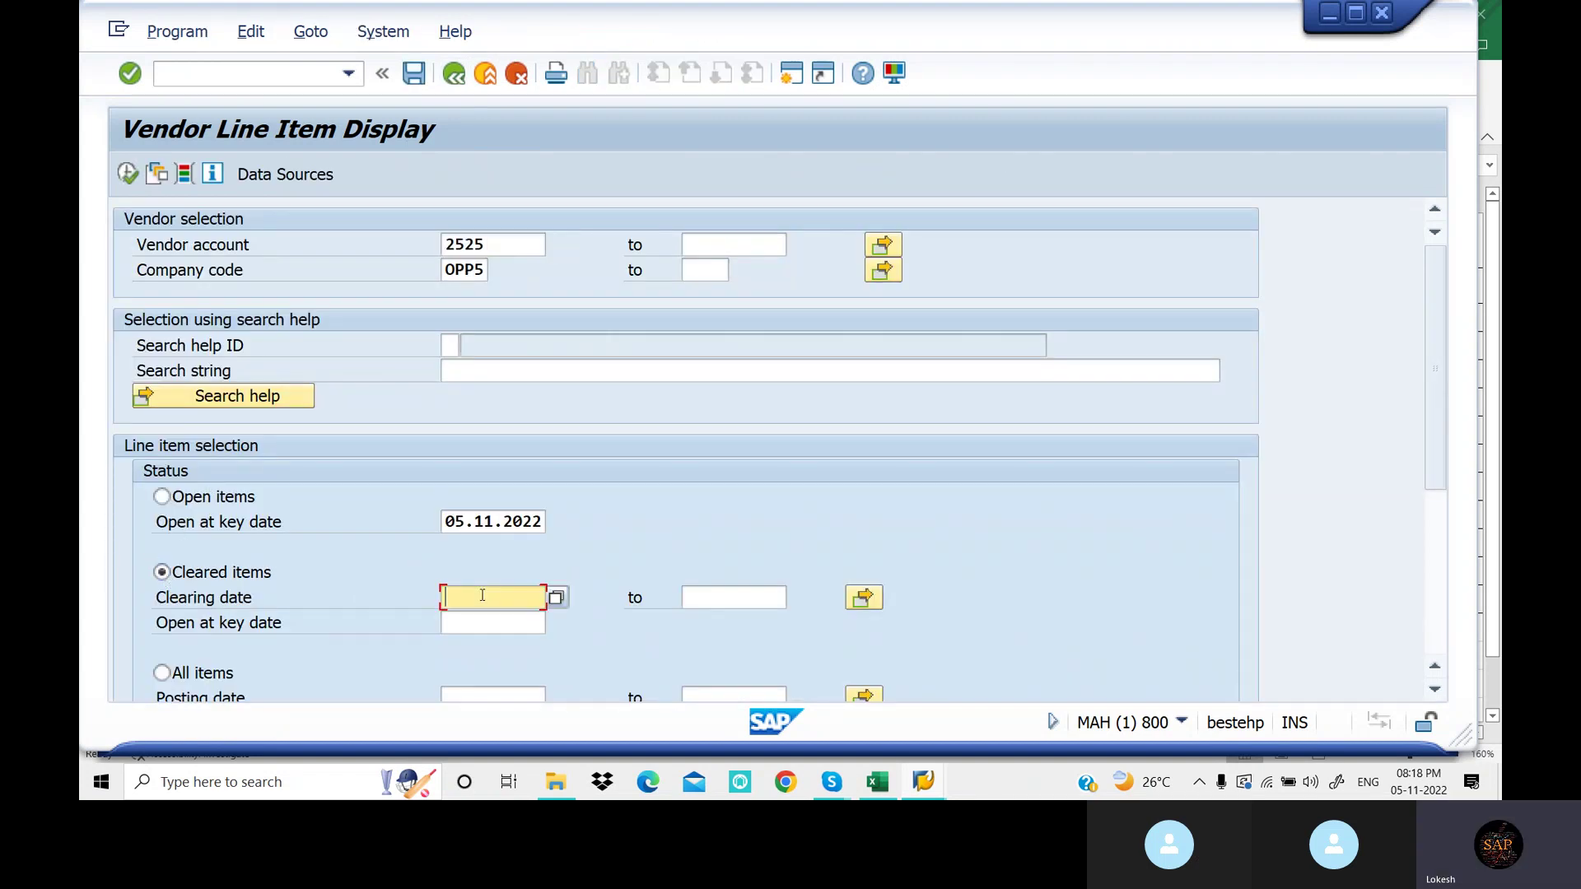
text(05.11.2022)
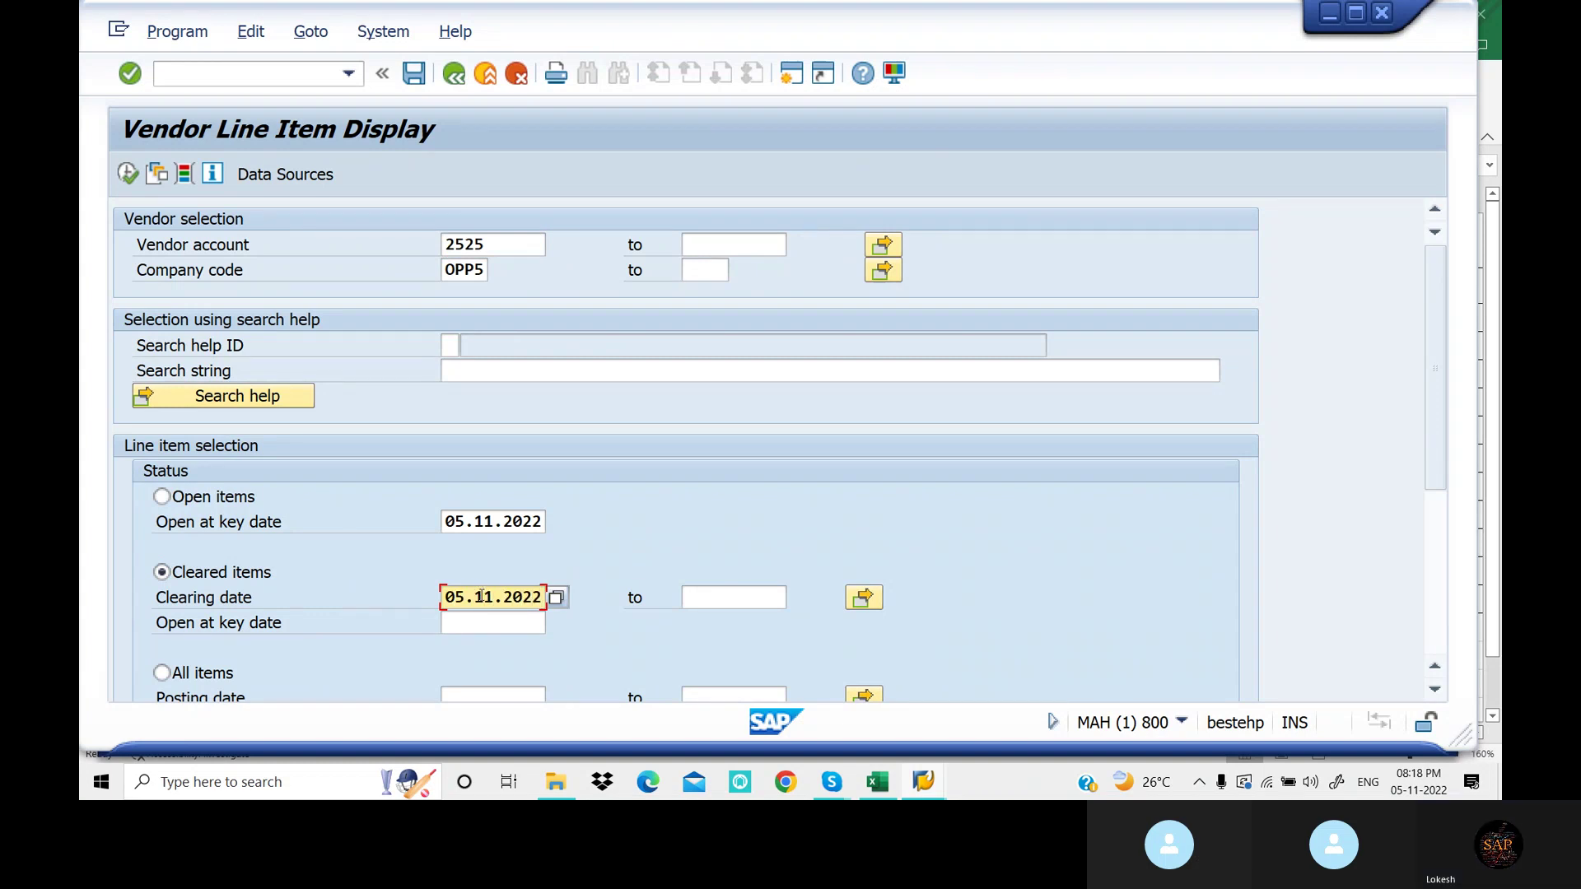
click(129, 175)
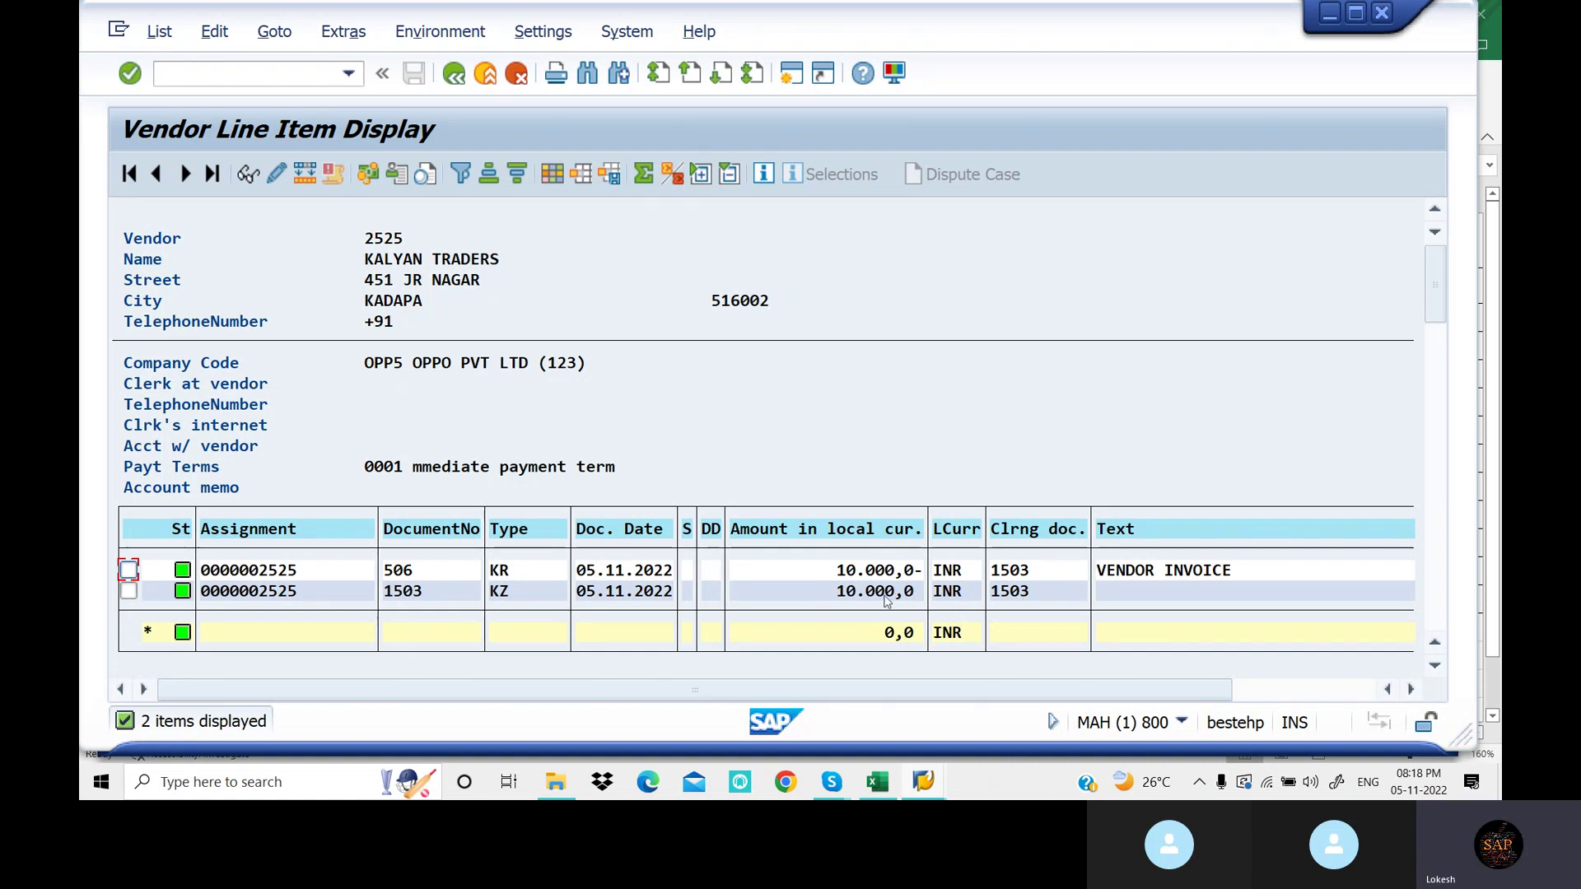
Display the open items of KALYAN TRADERS in company code OPP5 at key date 05.11.2022
click(454, 74)
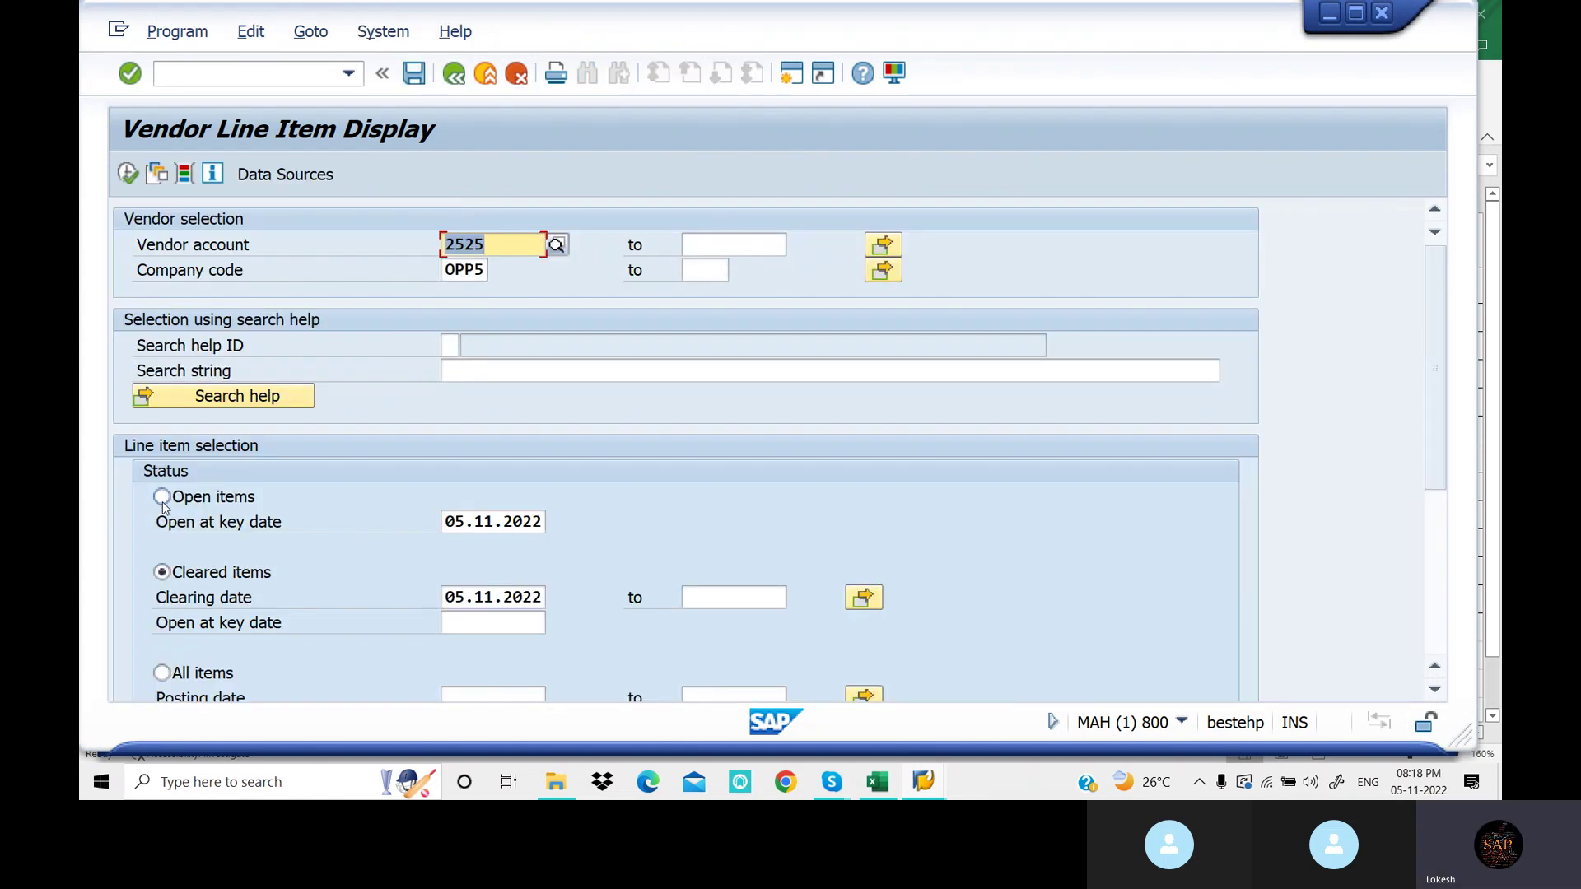
click(162, 497)
click(128, 173)
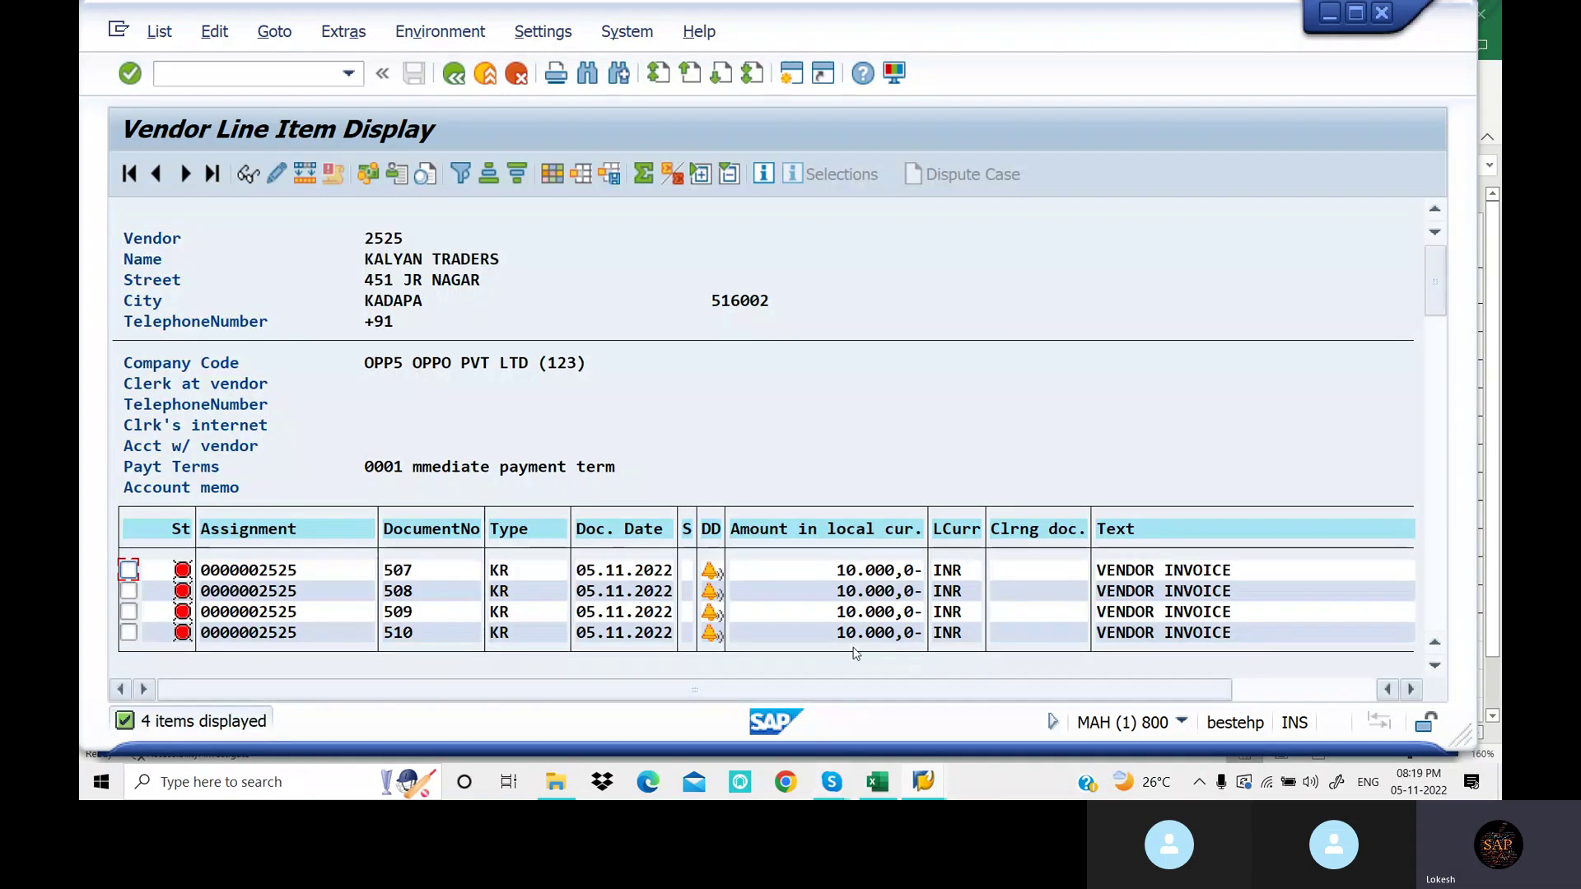
click(841, 789)
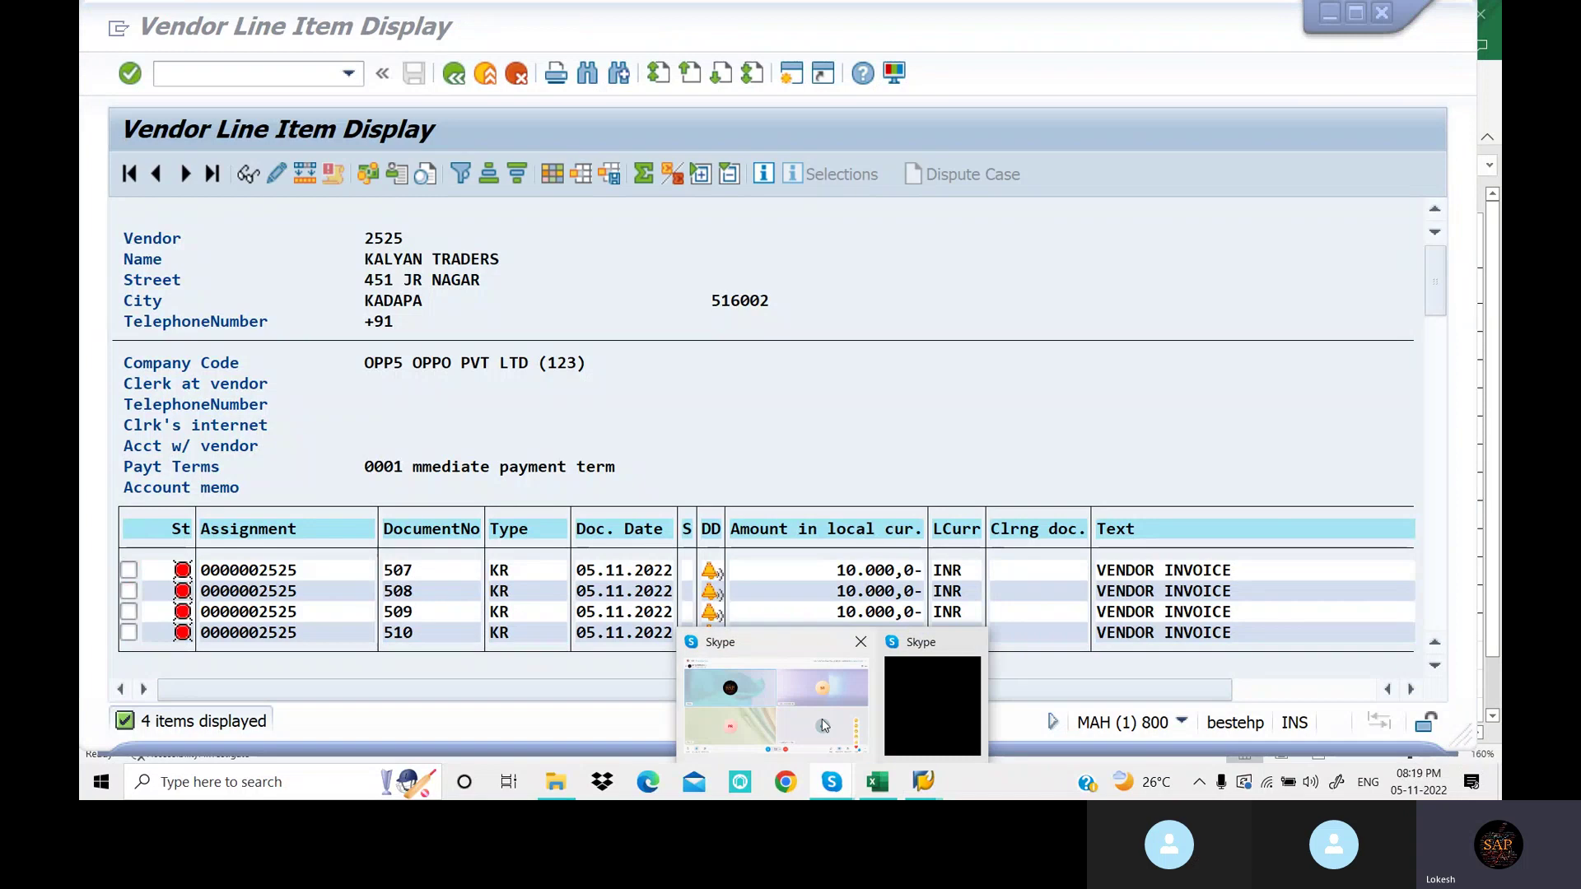
click(822, 723)
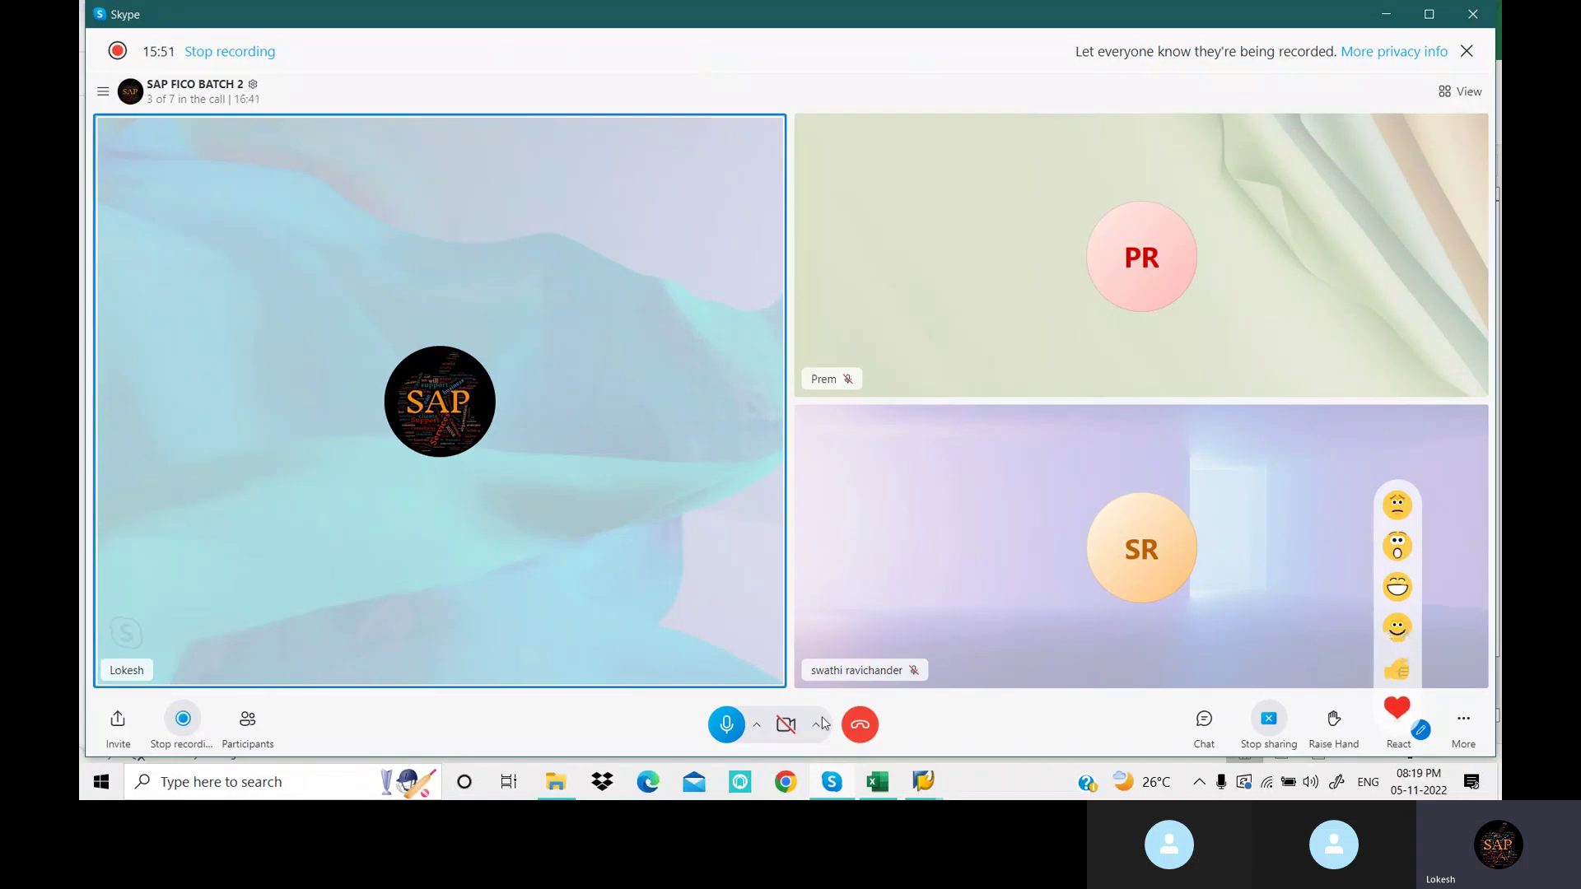
click(1386, 14)
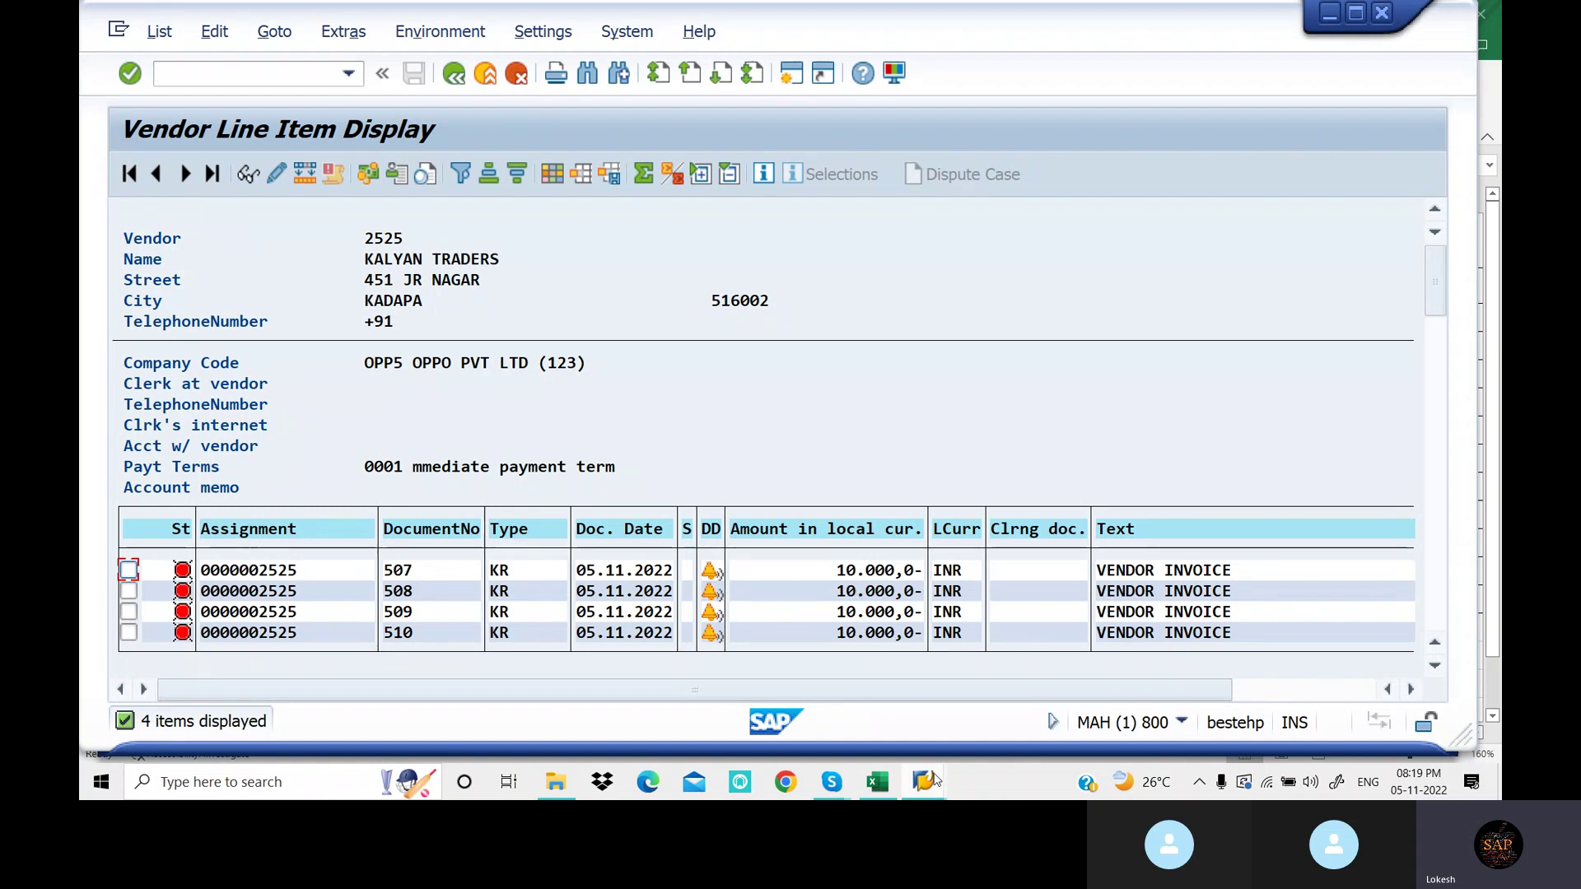
Switch to the Excel sheet and review the Partial Clearing row with its invoice amounts
click(879, 786)
drag(429, 488, 1390, 492)
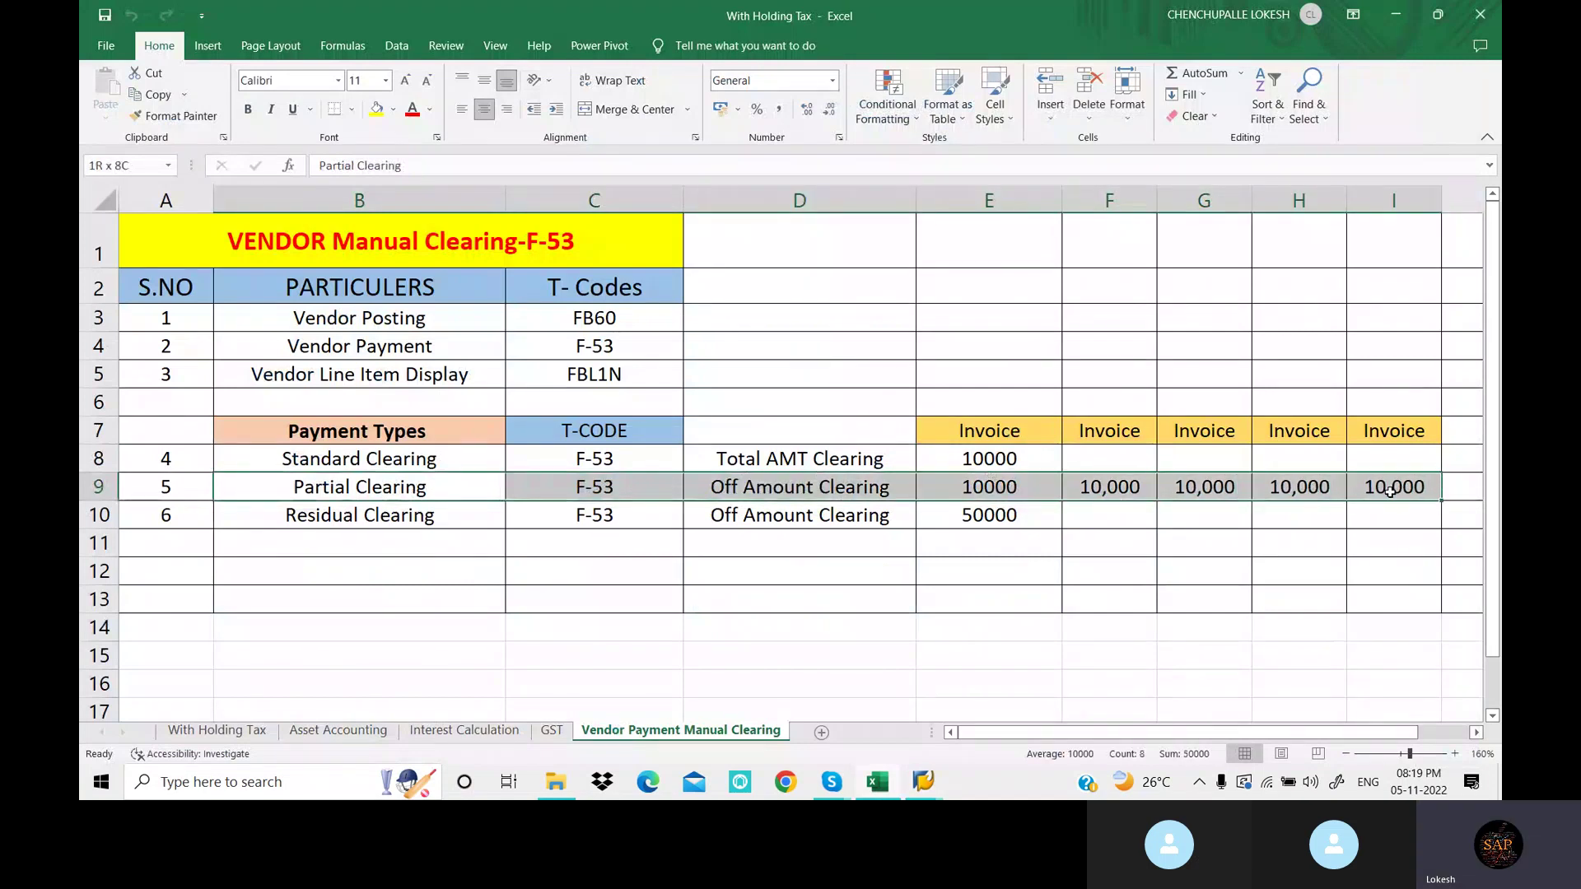
click(1049, 490)
drag(1050, 491, 1288, 490)
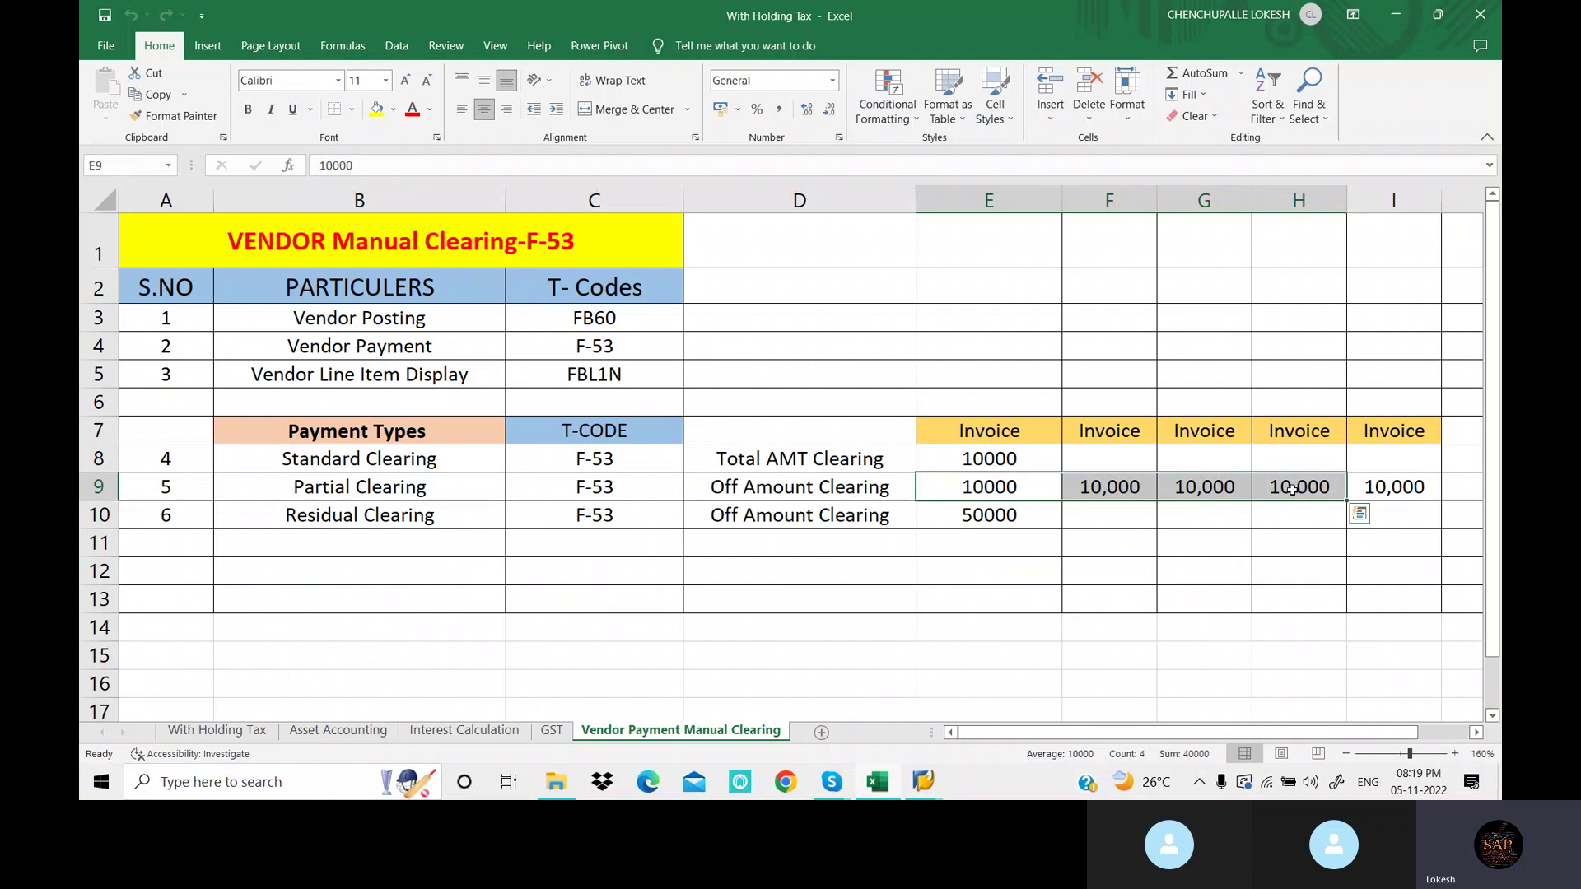
drag(1006, 492, 1193, 486)
drag(1022, 486, 1116, 486)
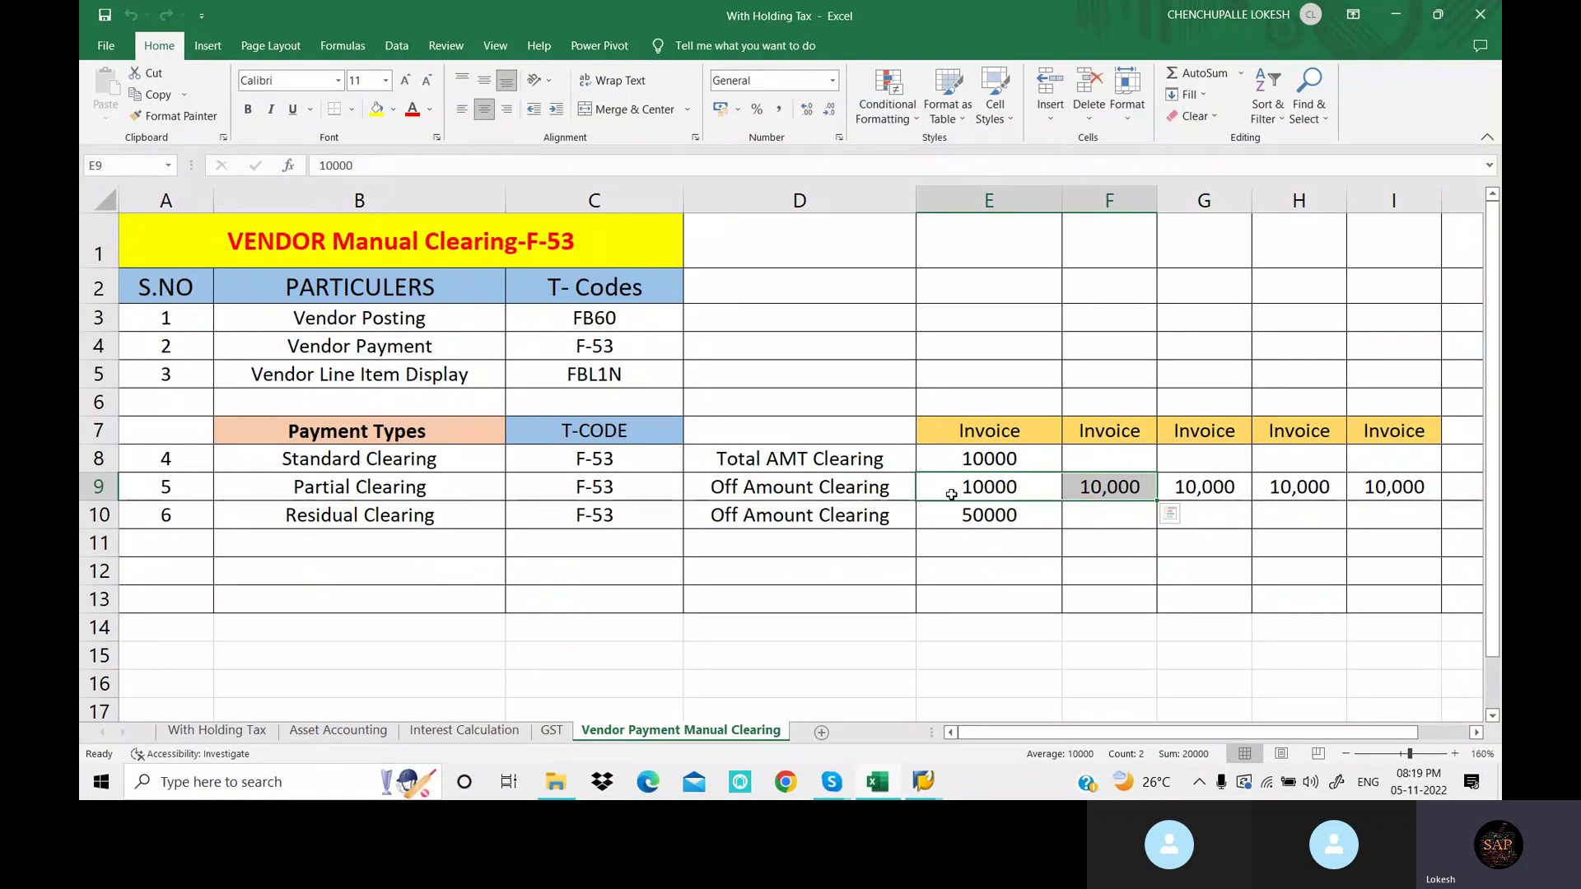
In the SAP outgoing payment session, enter document date 05.11.2022, reference VENDOR Payment and document header text Vendor Payment
click(934, 782)
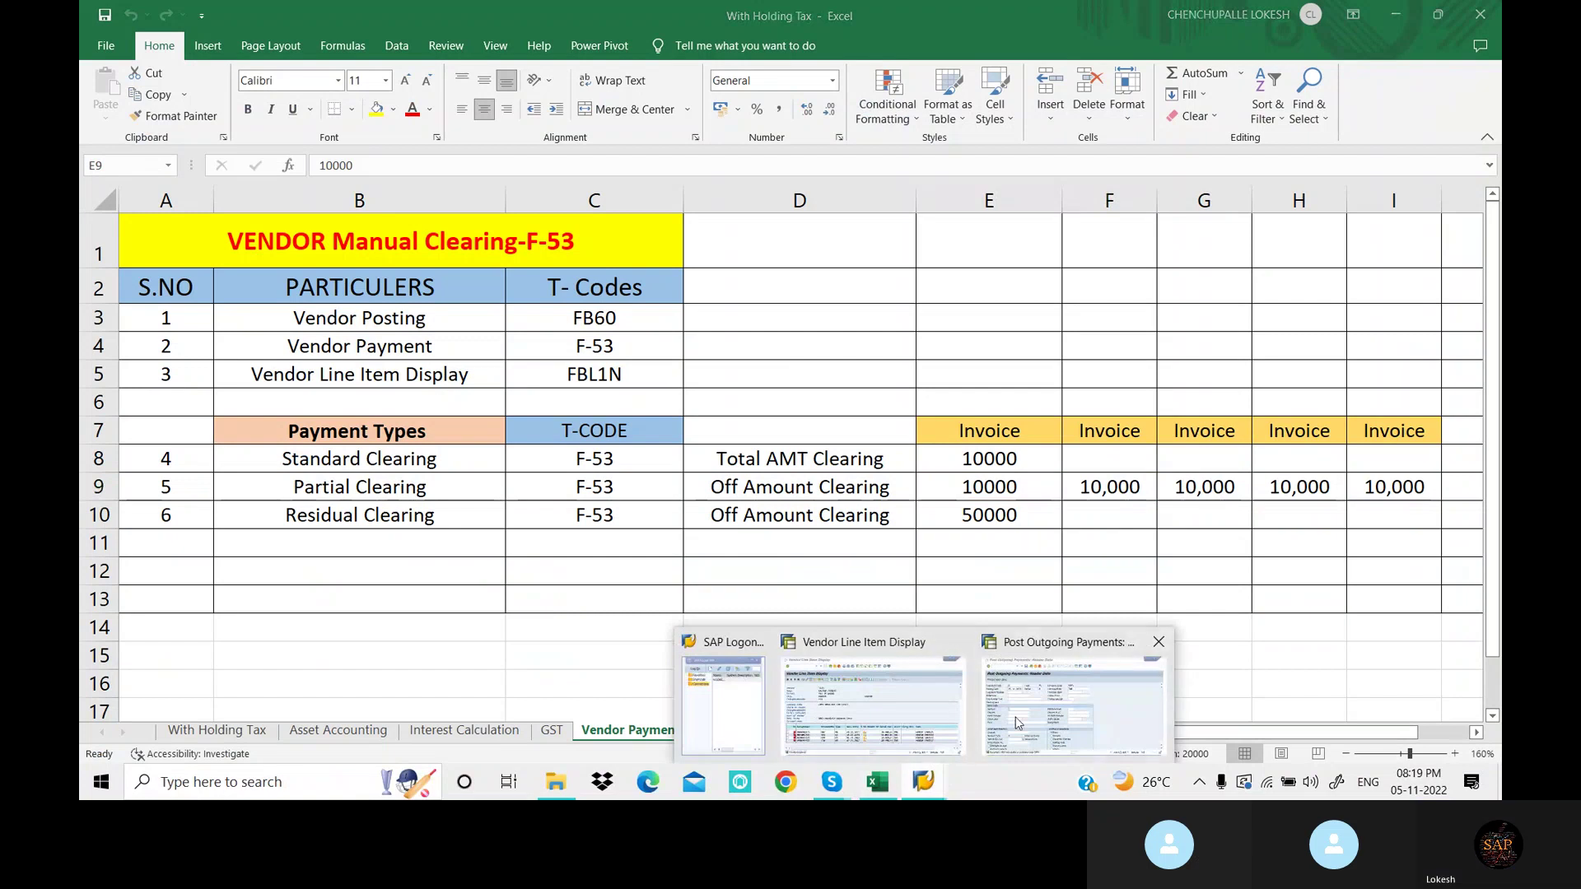
click(1066, 708)
click(331, 223)
click(326, 241)
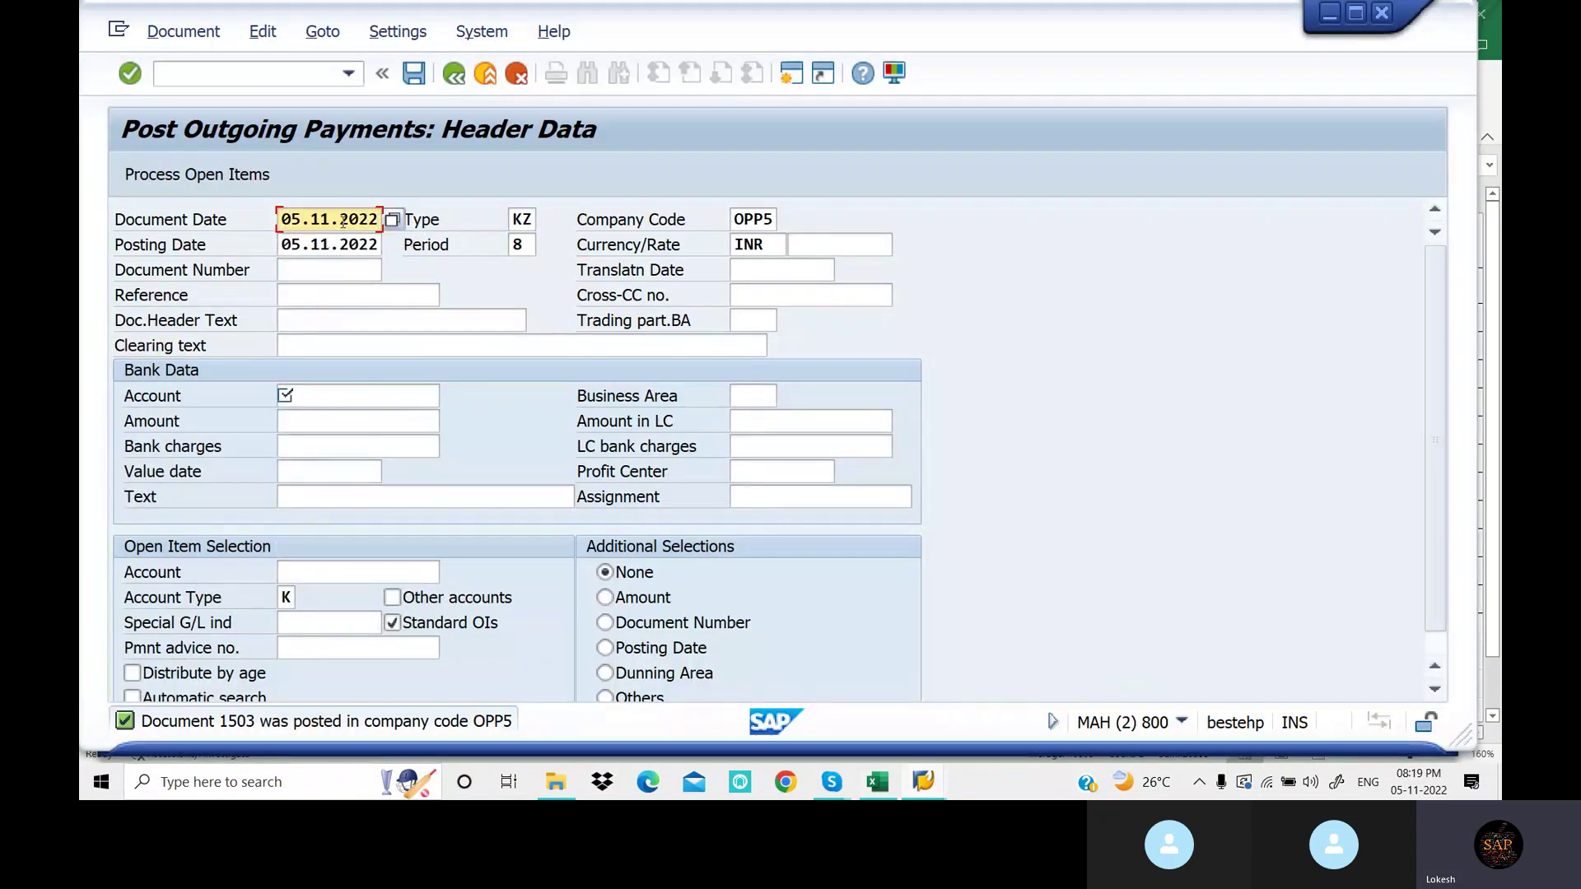
key(Tab)
key(Tab)
key(Tab)
key(Tab)
key(Tab)
key(Tab)
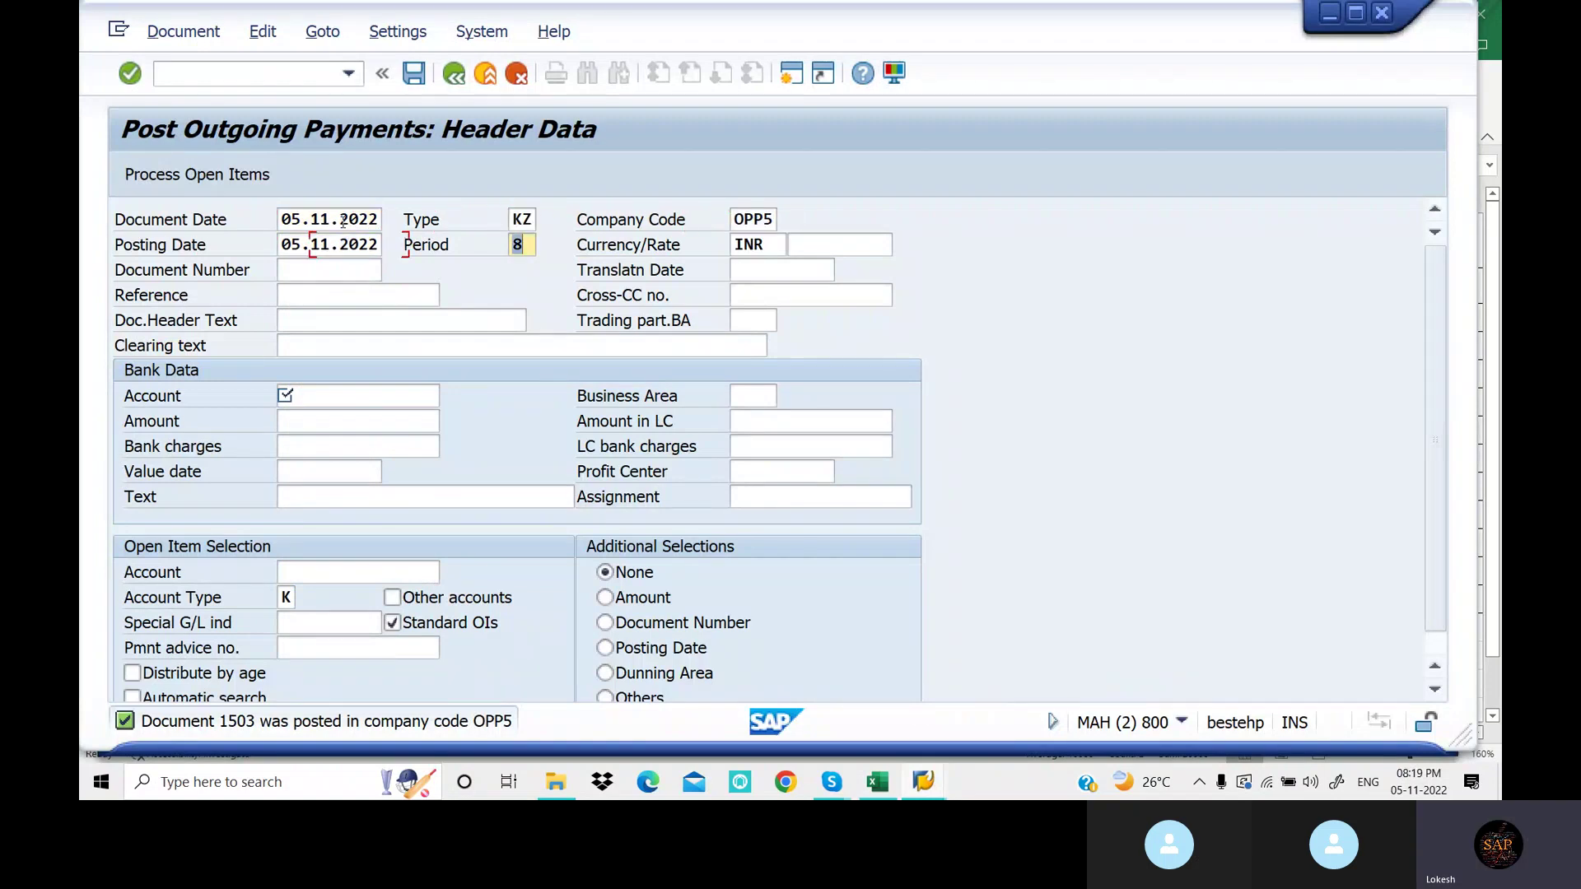
key(Tab)
key(Tab)
key(Down)
key(Tab)
key(Down)
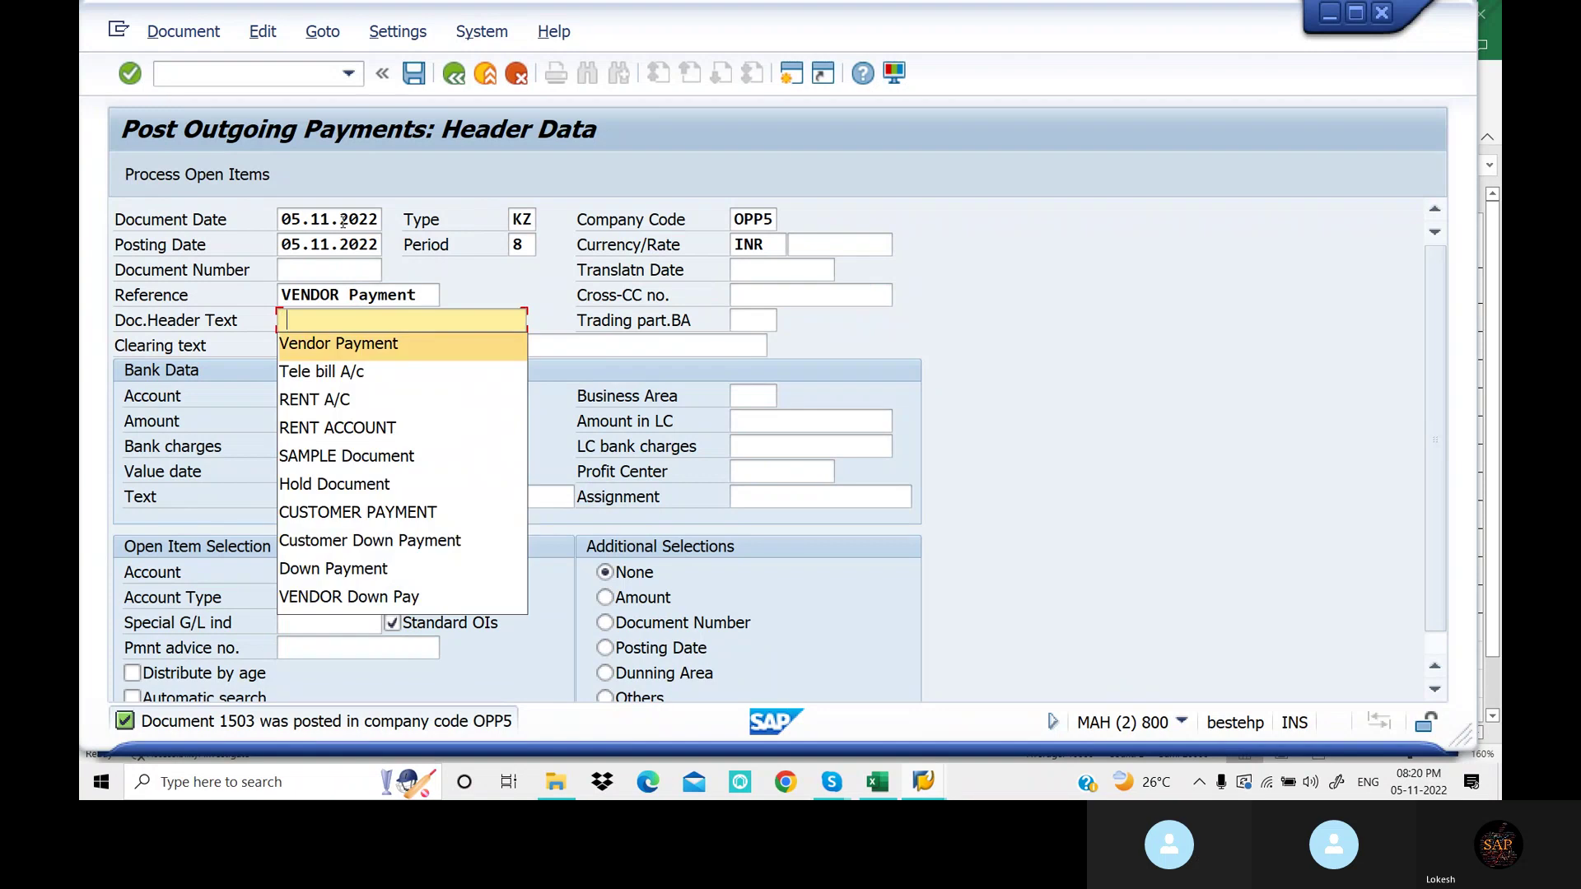
key(Tab)
Fill in the bank data with the bank G/L account, amount 30000 and text VENDOR PAYMENT
key(Tab)
key(Down)
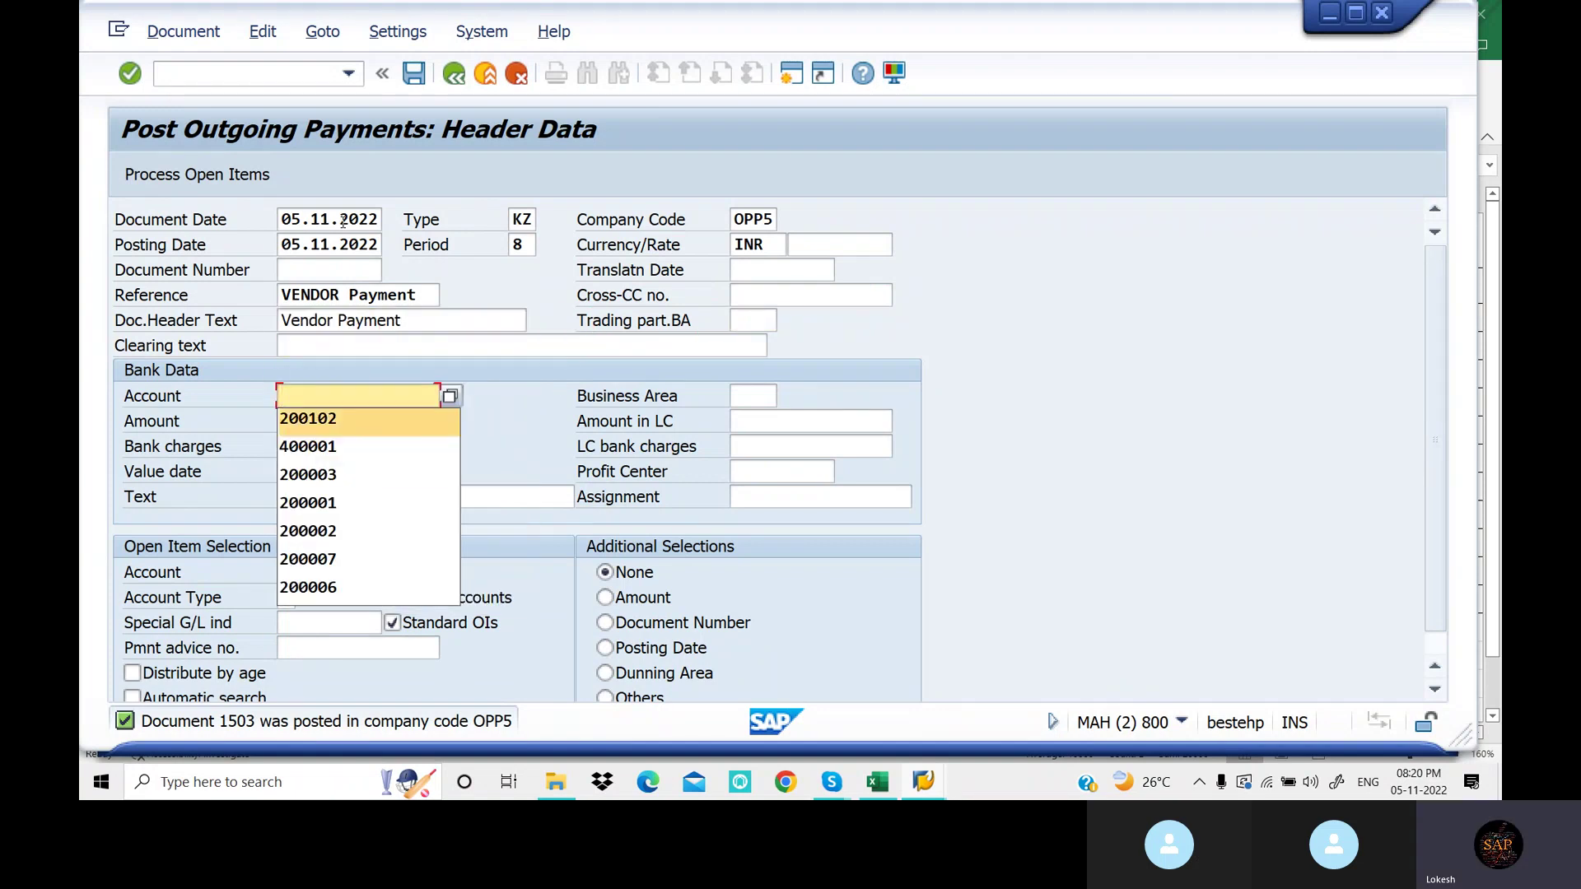
key(Tab)
key(Tab)
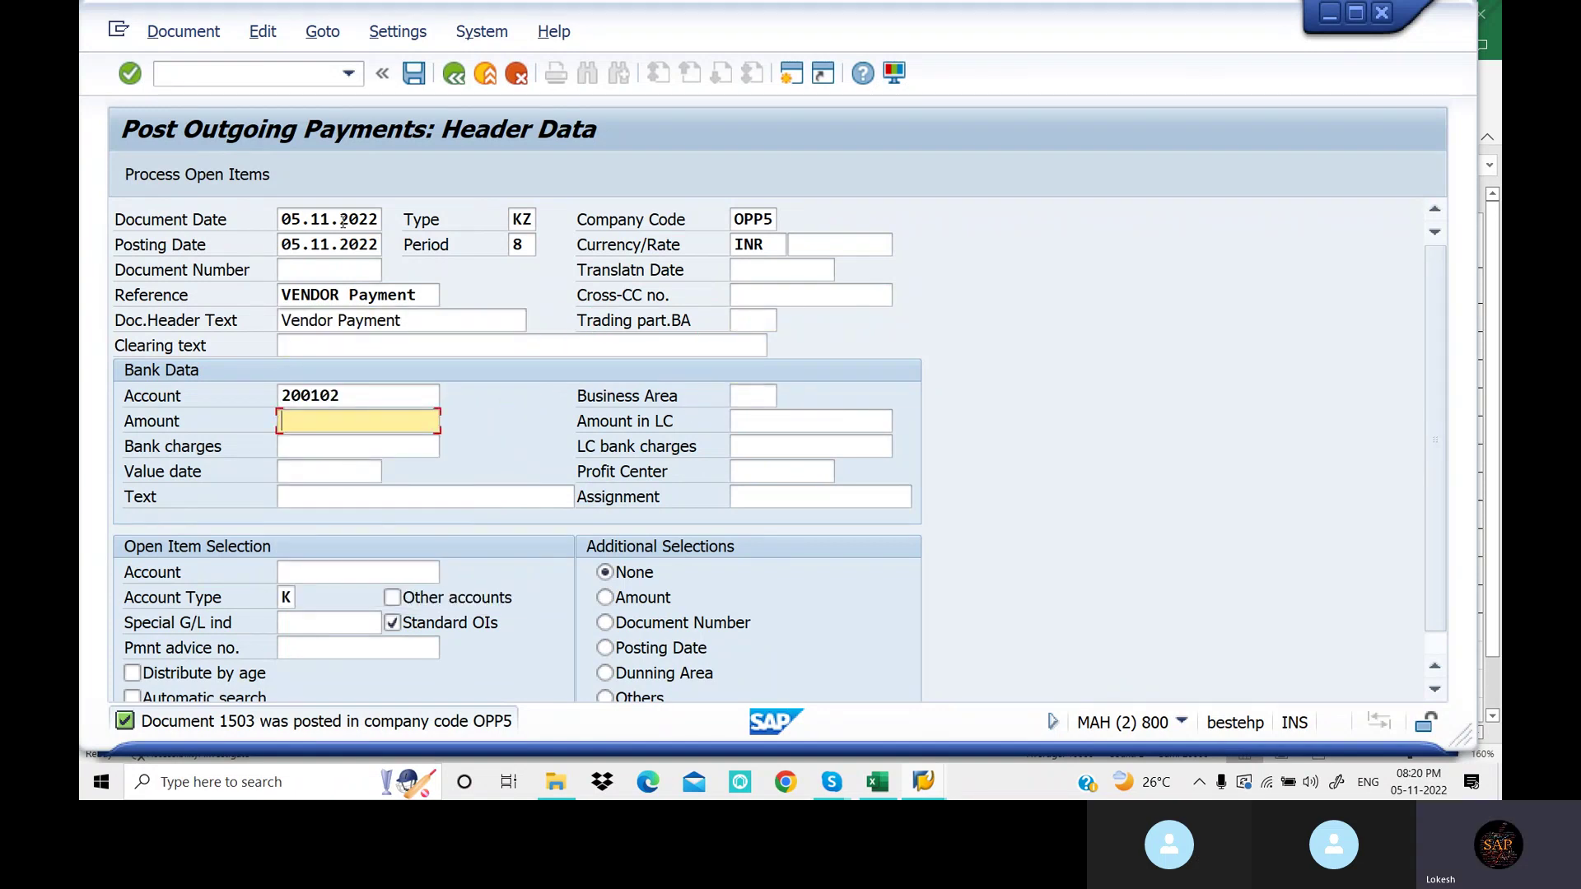
text(3)
key(Down)
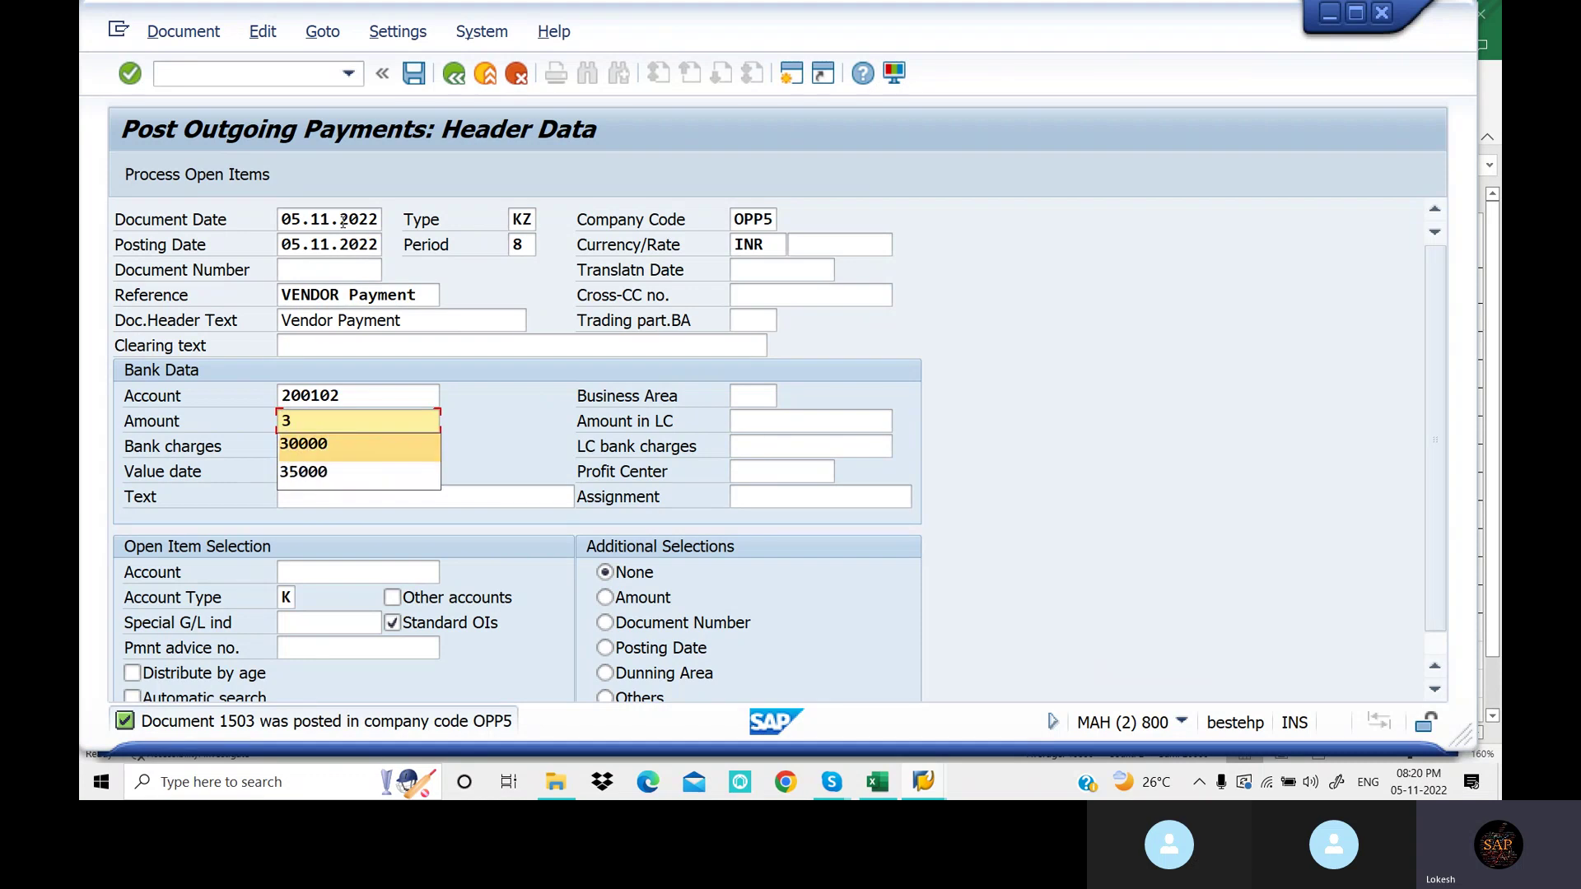
key(Tab)
key(Tab)
key(Tab)
key(Tab)
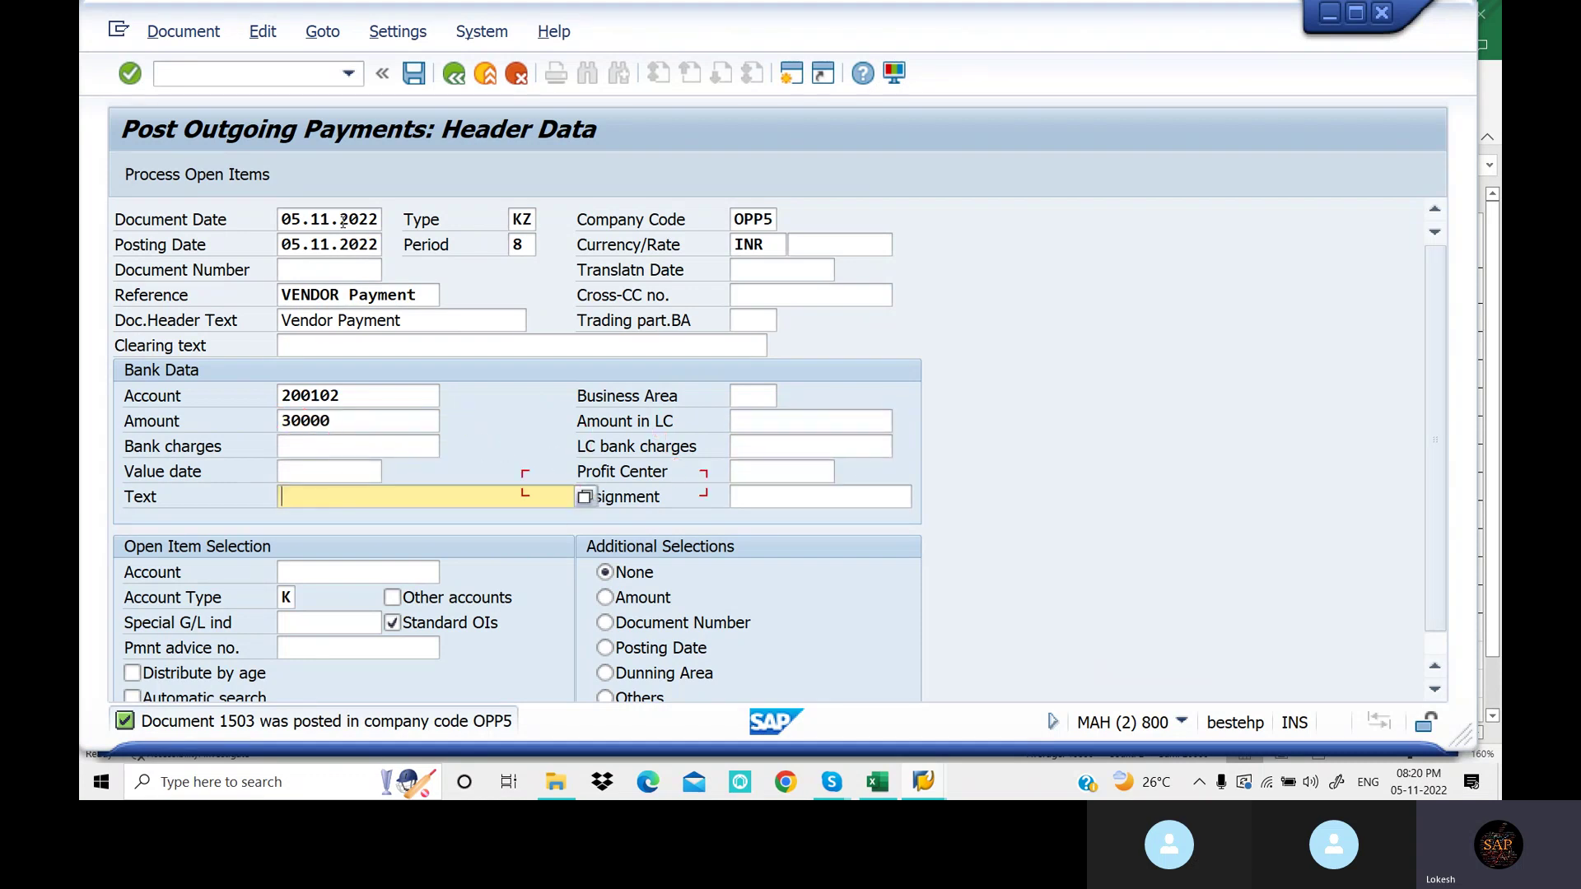
key(Down)
key(Return)
Enter the KALYAN TRADERS vendor account for the open item selection and process its open items
key(Tab)
key(Tab)
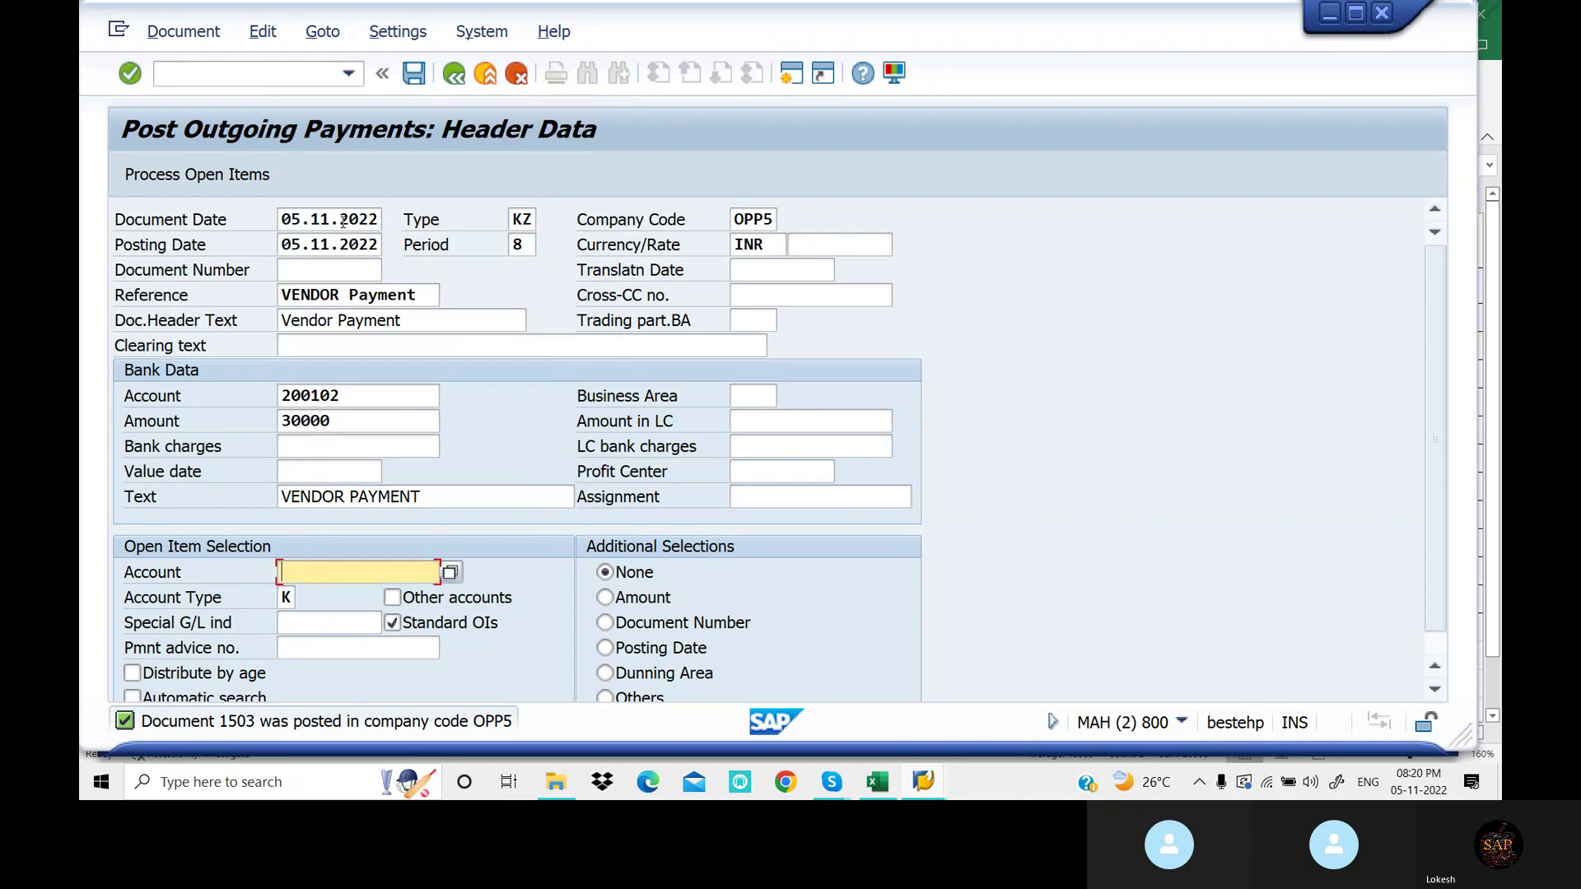
key(Down)
key(Return)
key(Tab)
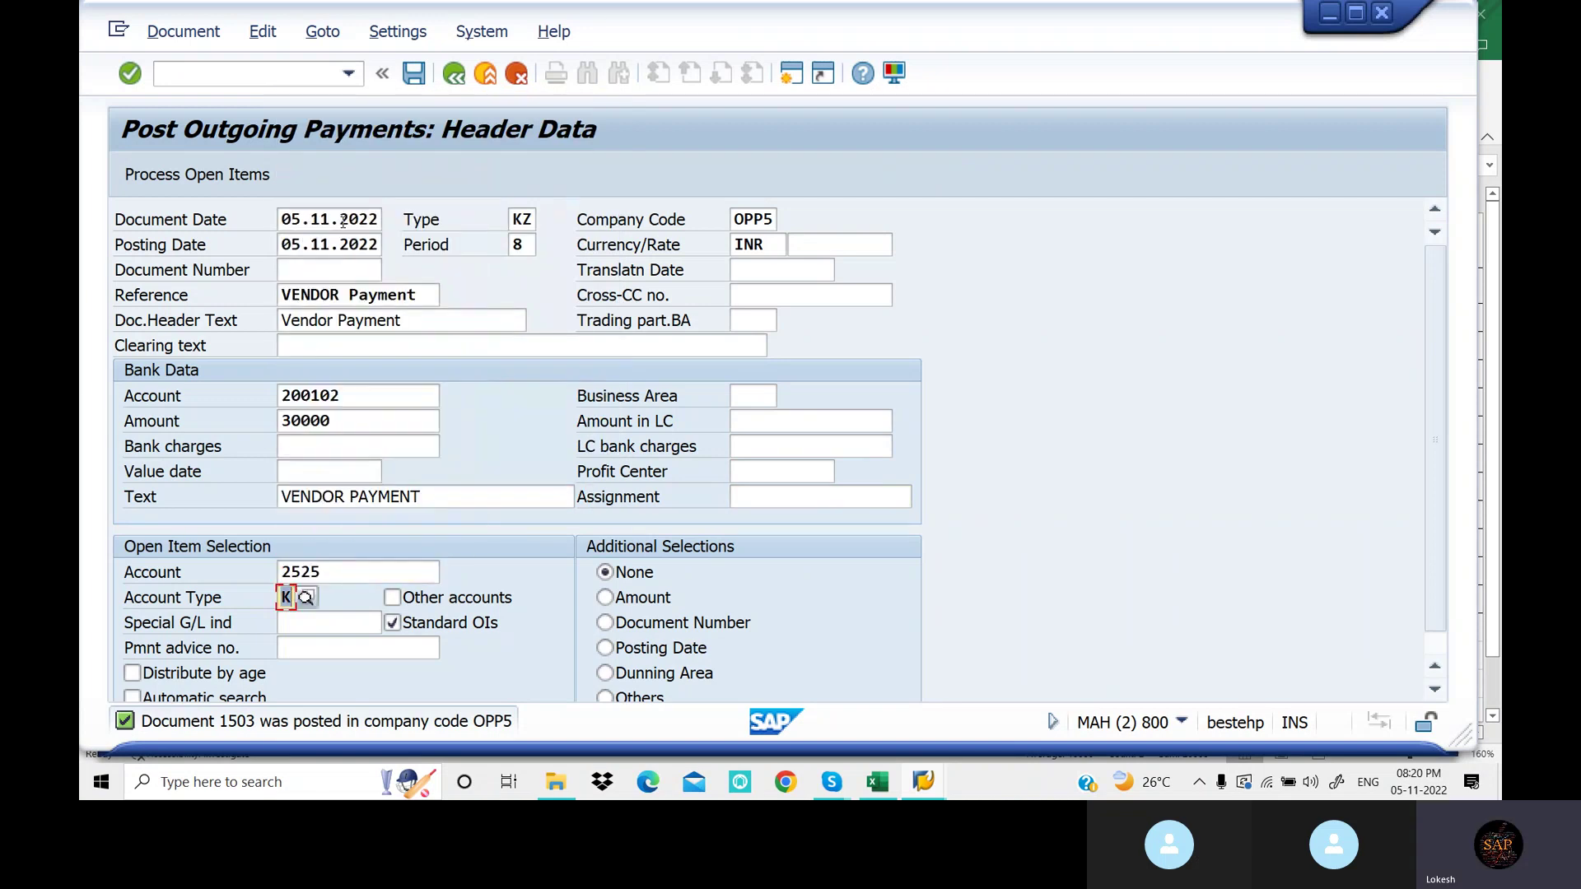
click(161, 180)
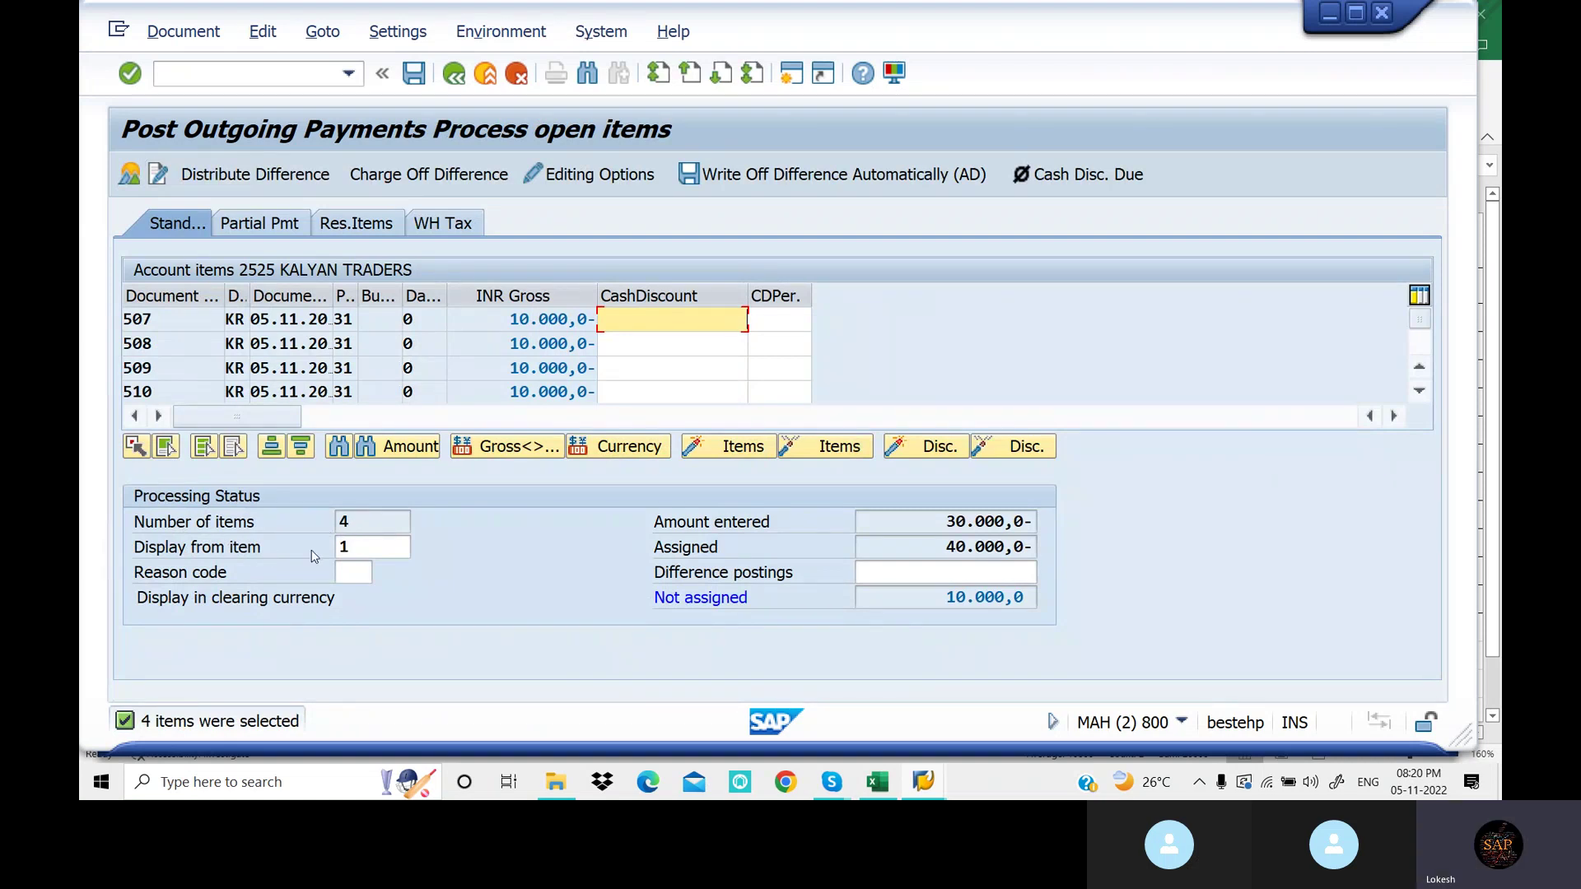
Switch the open items to partial payment processing and deactivate invoice 510, keeping 507, 508 and 509 assigned
click(365, 550)
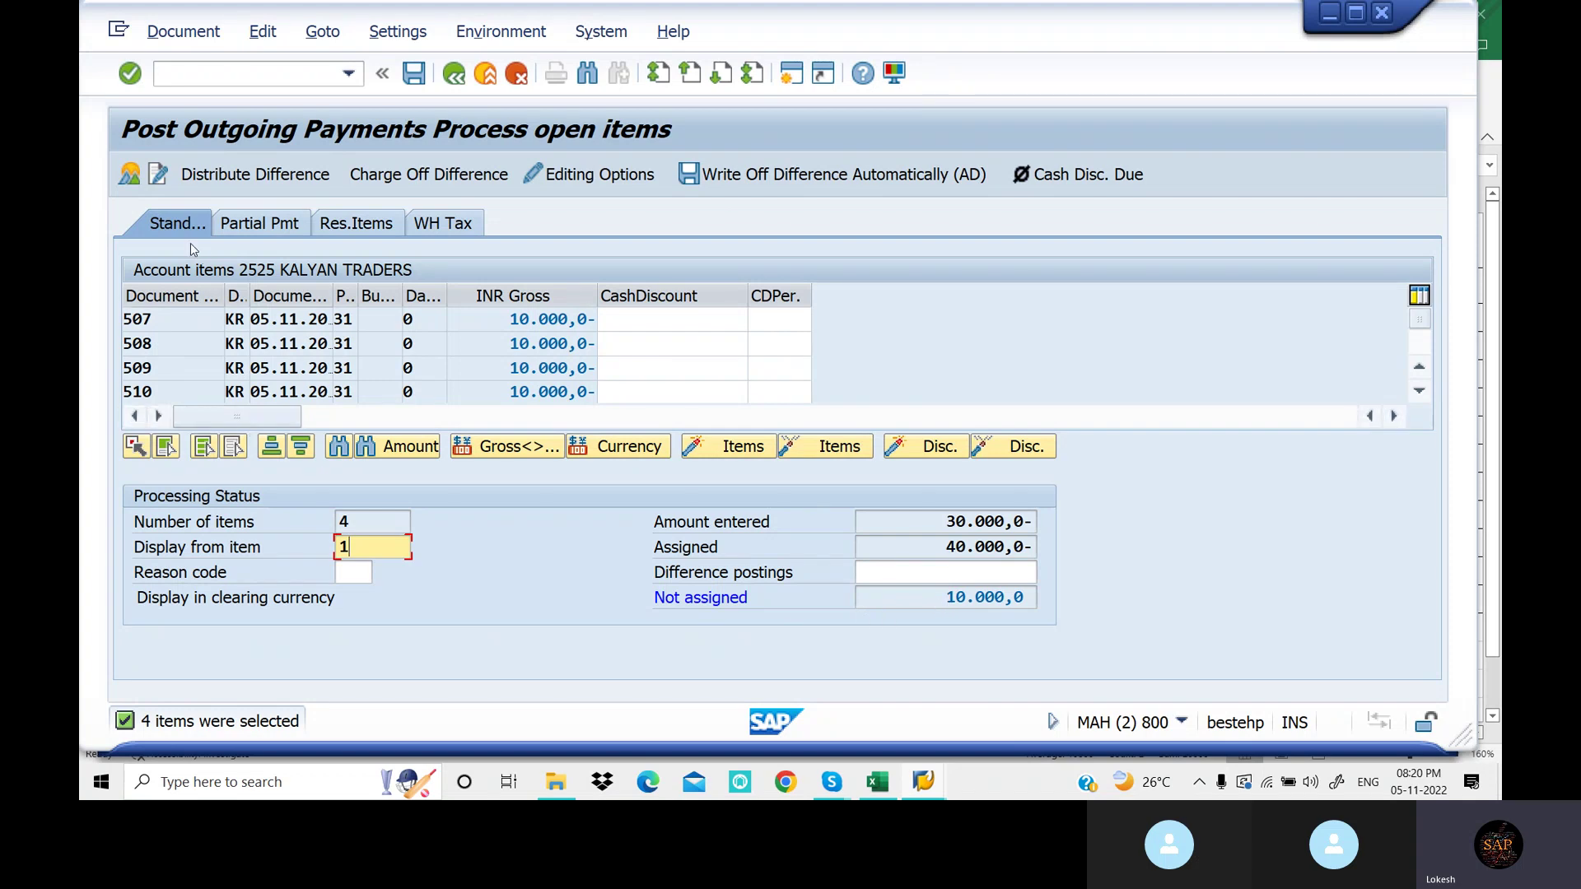
click(277, 223)
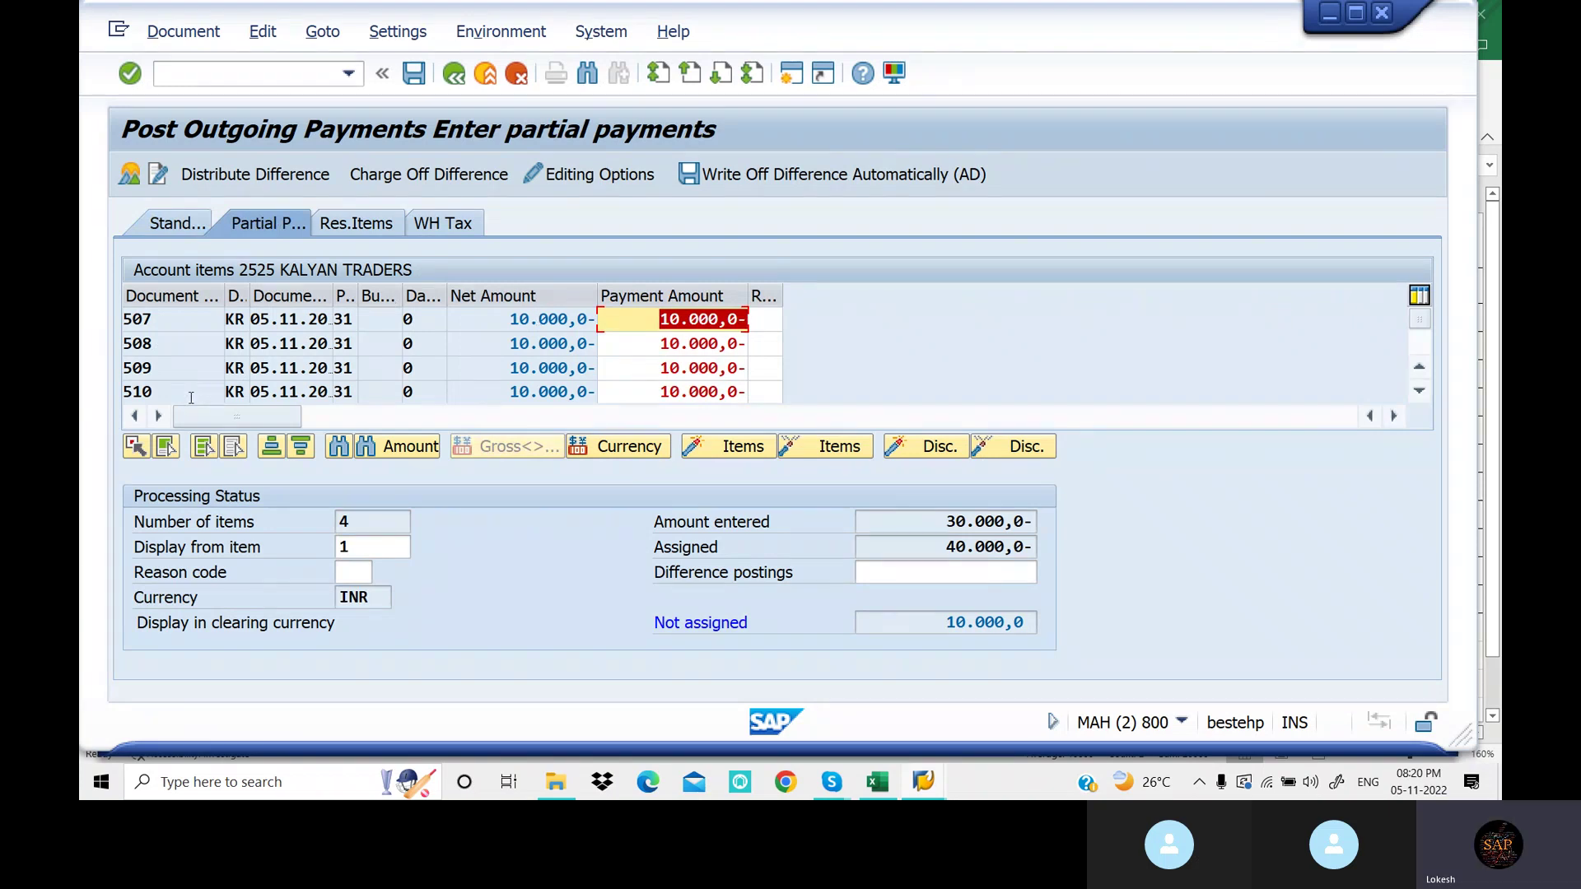
click(647, 395)
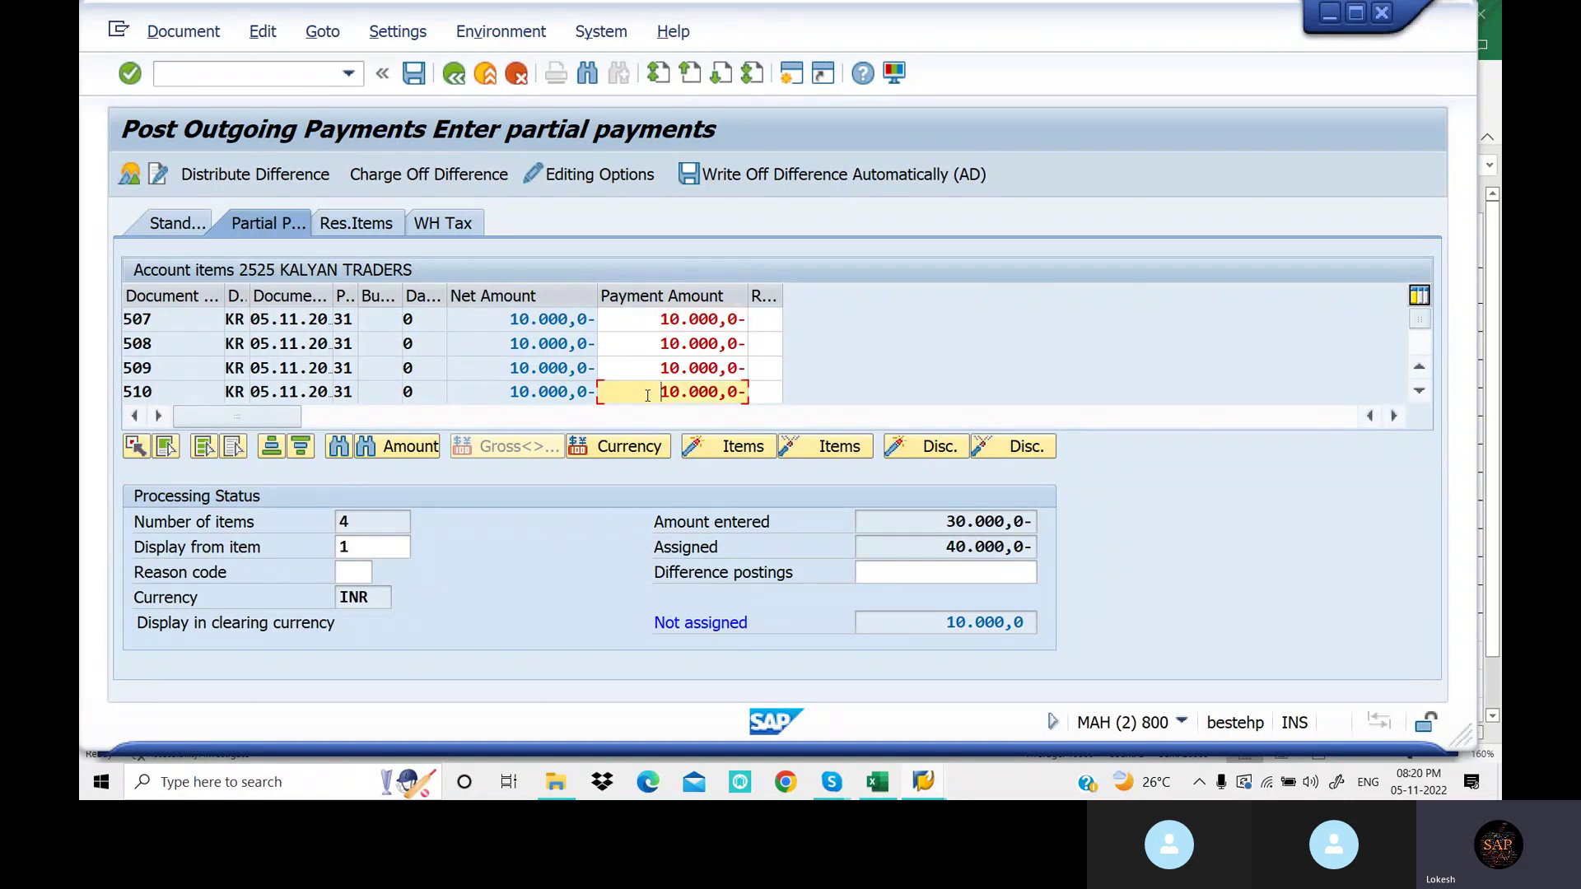
key(Return)
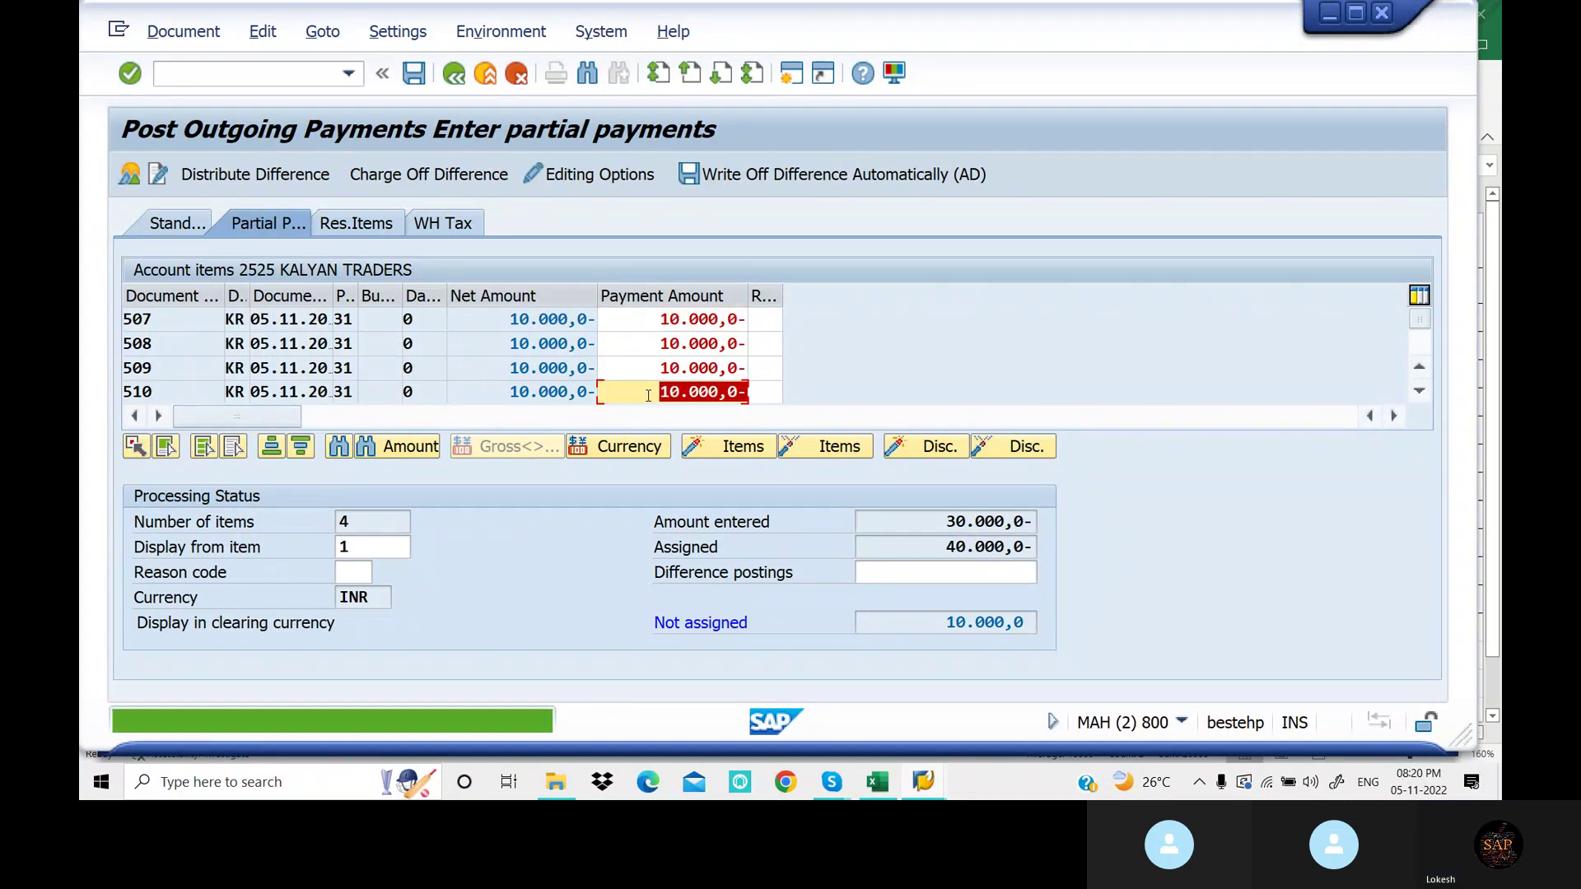
double_click(557, 393)
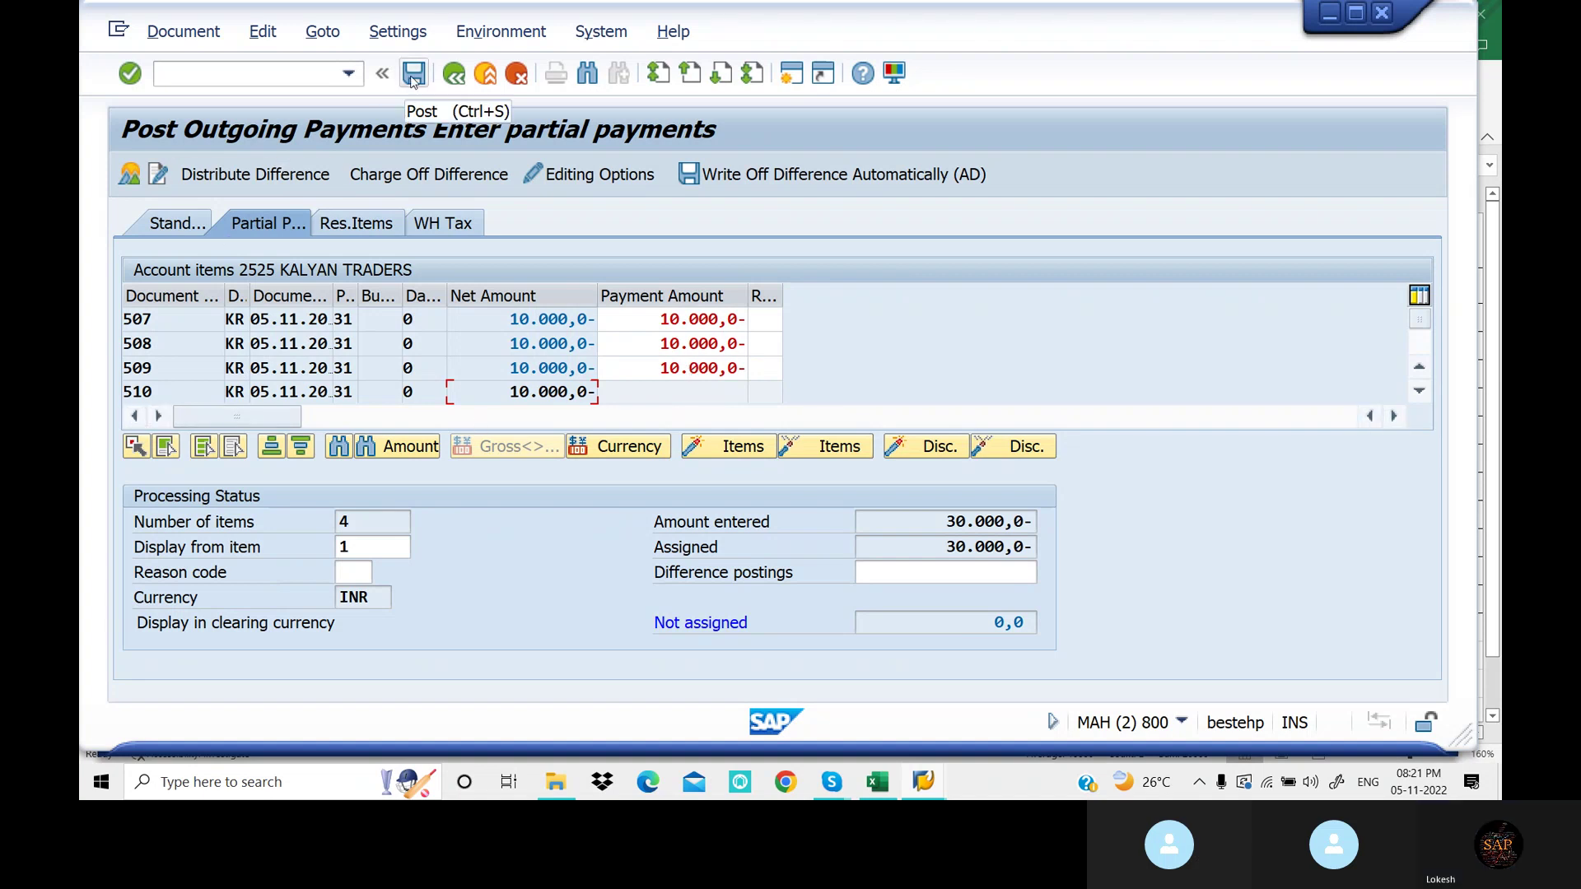
Post the 30000 outgoing payment and refresh the KALYAN TRADERS open items in the vendor line item display session
click(414, 76)
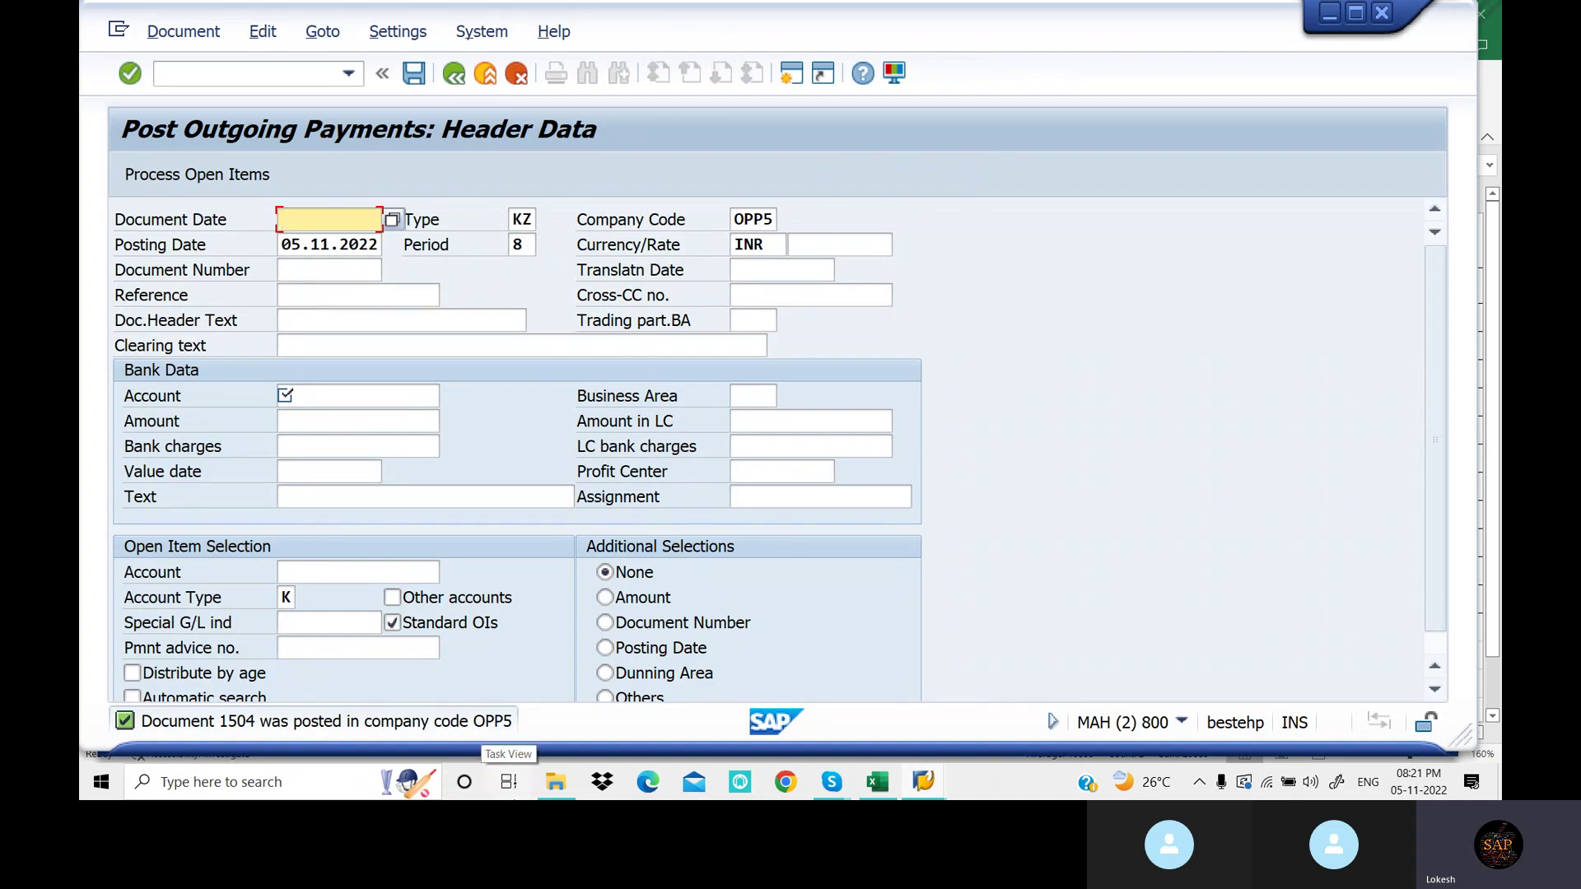
mouse_move(924, 786)
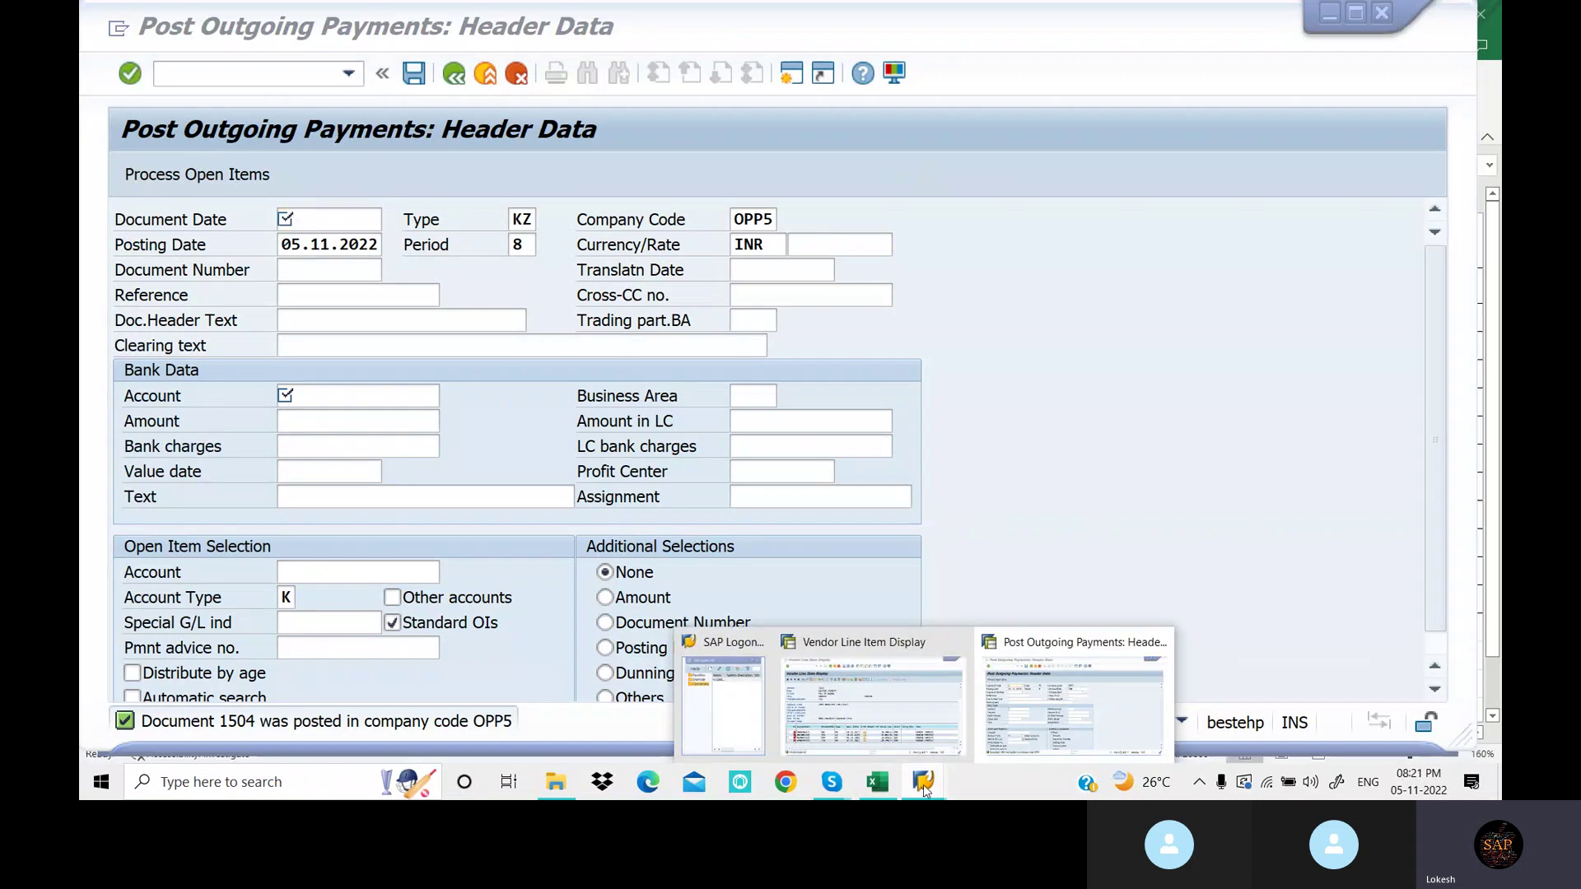
click(905, 696)
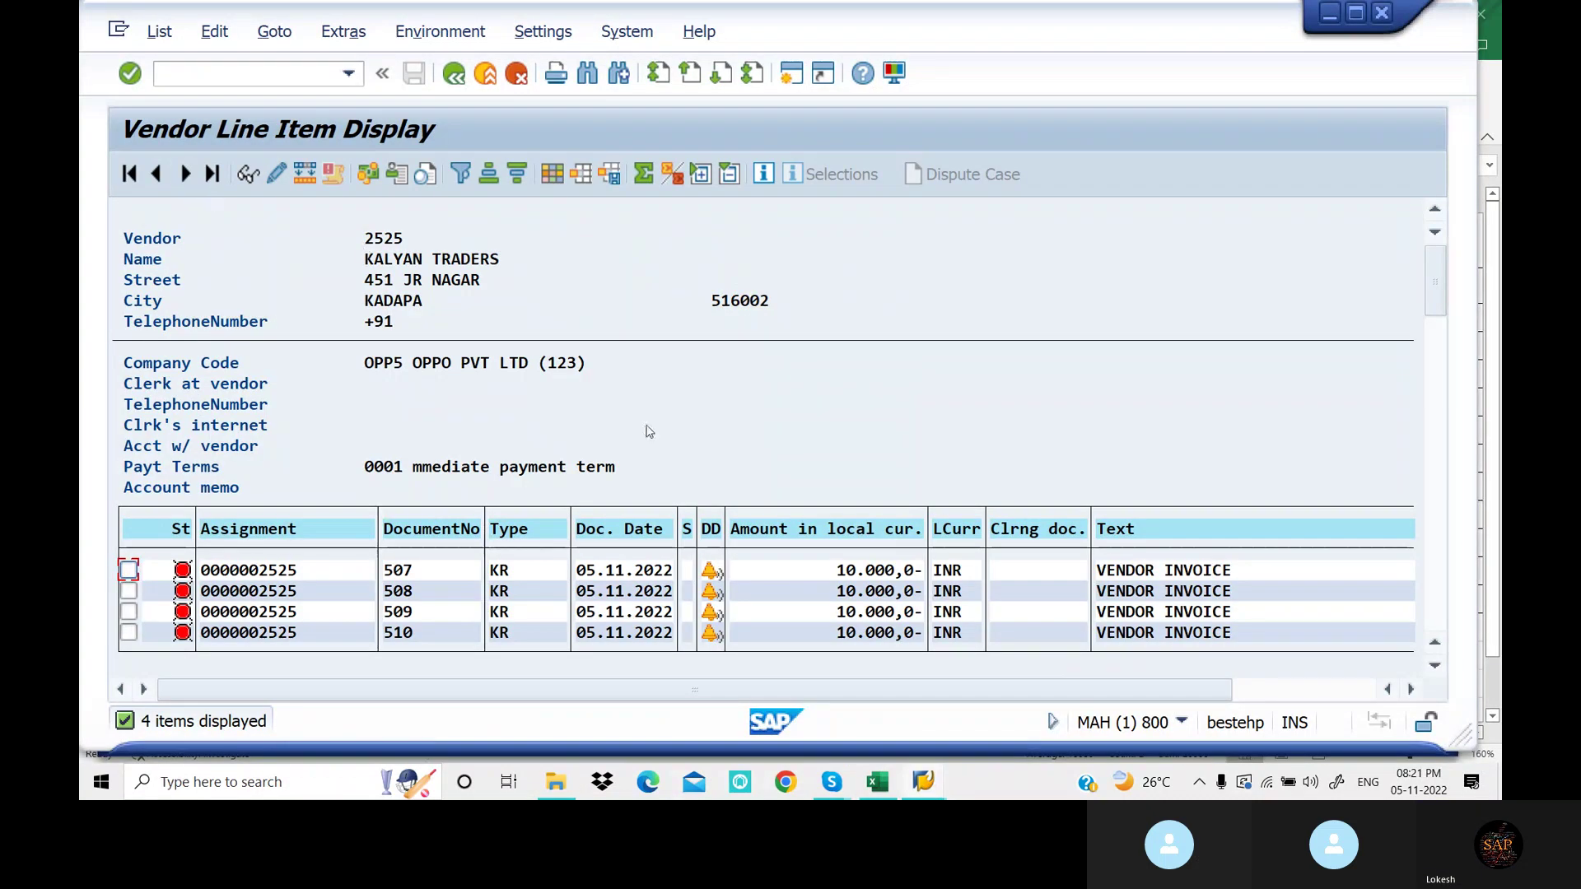
click(174, 37)
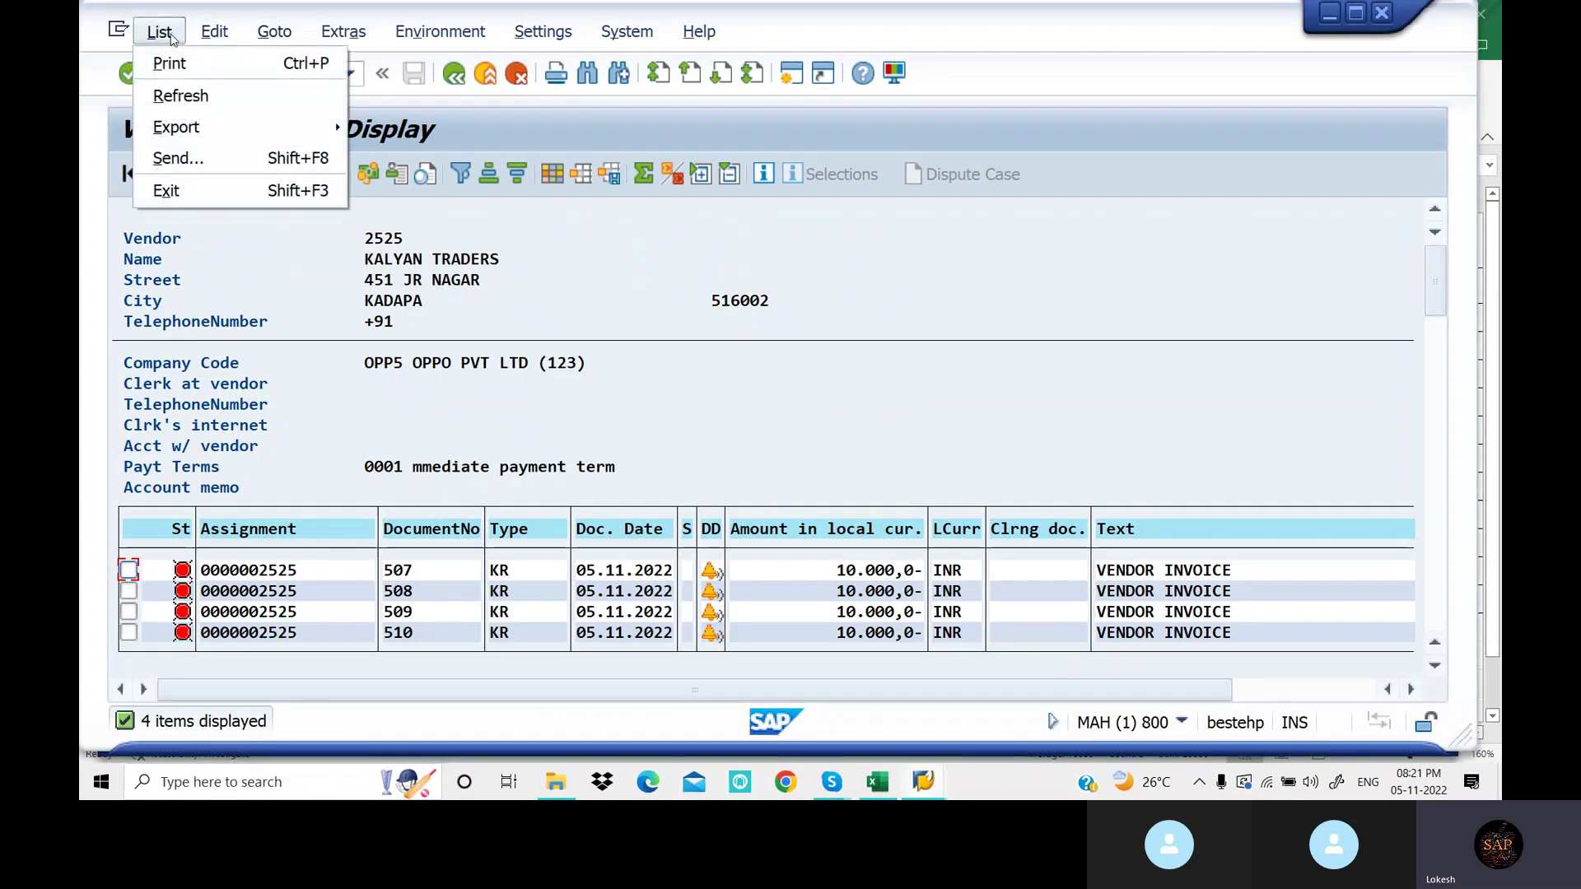
click(204, 94)
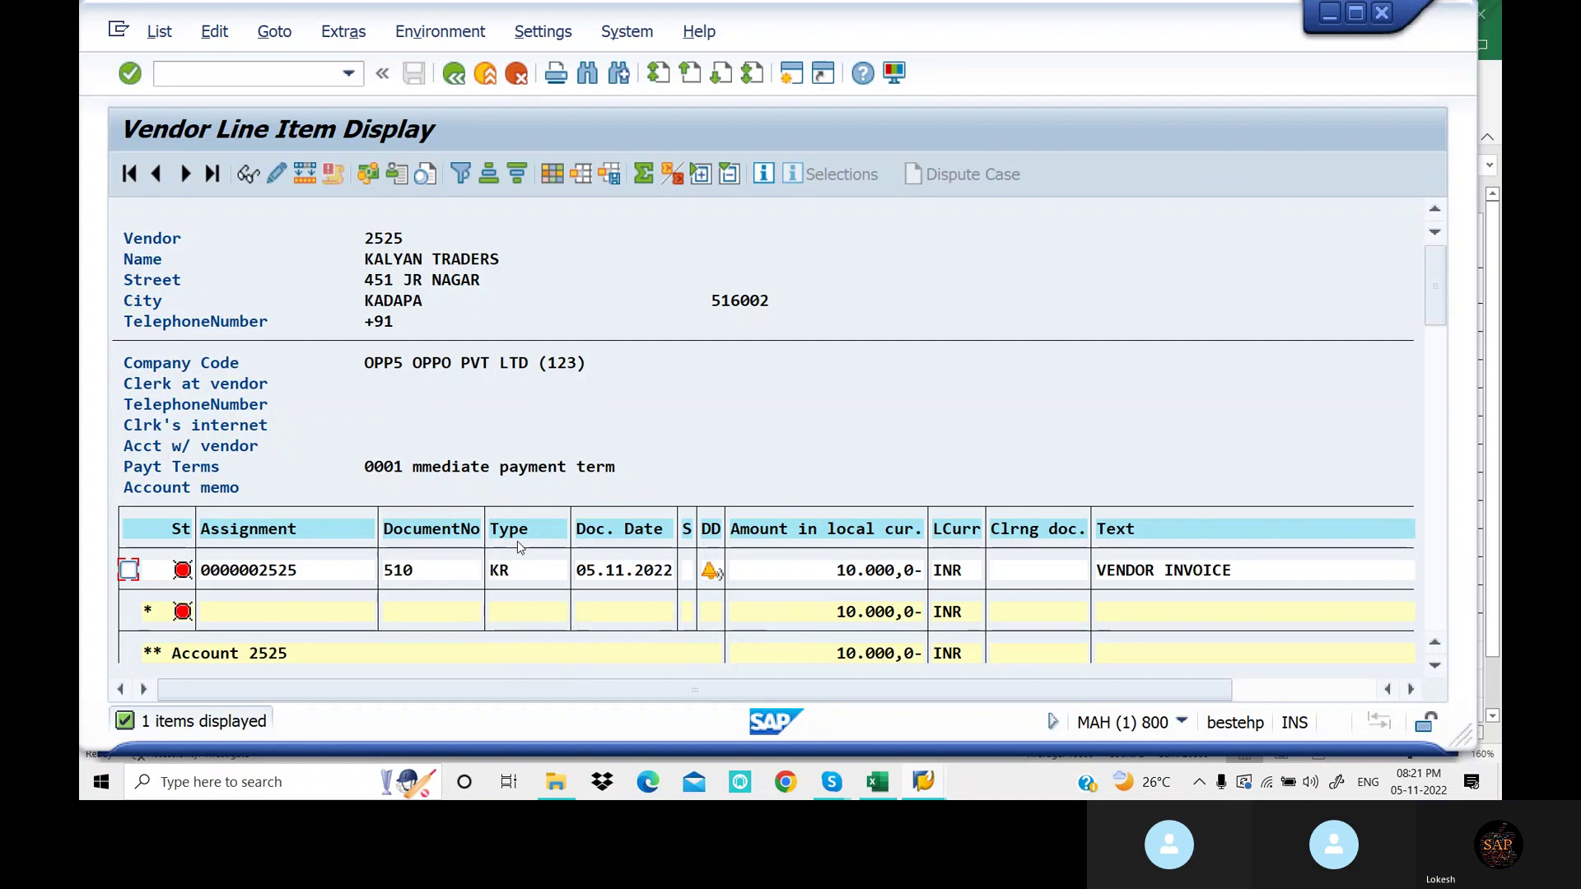
click(838, 786)
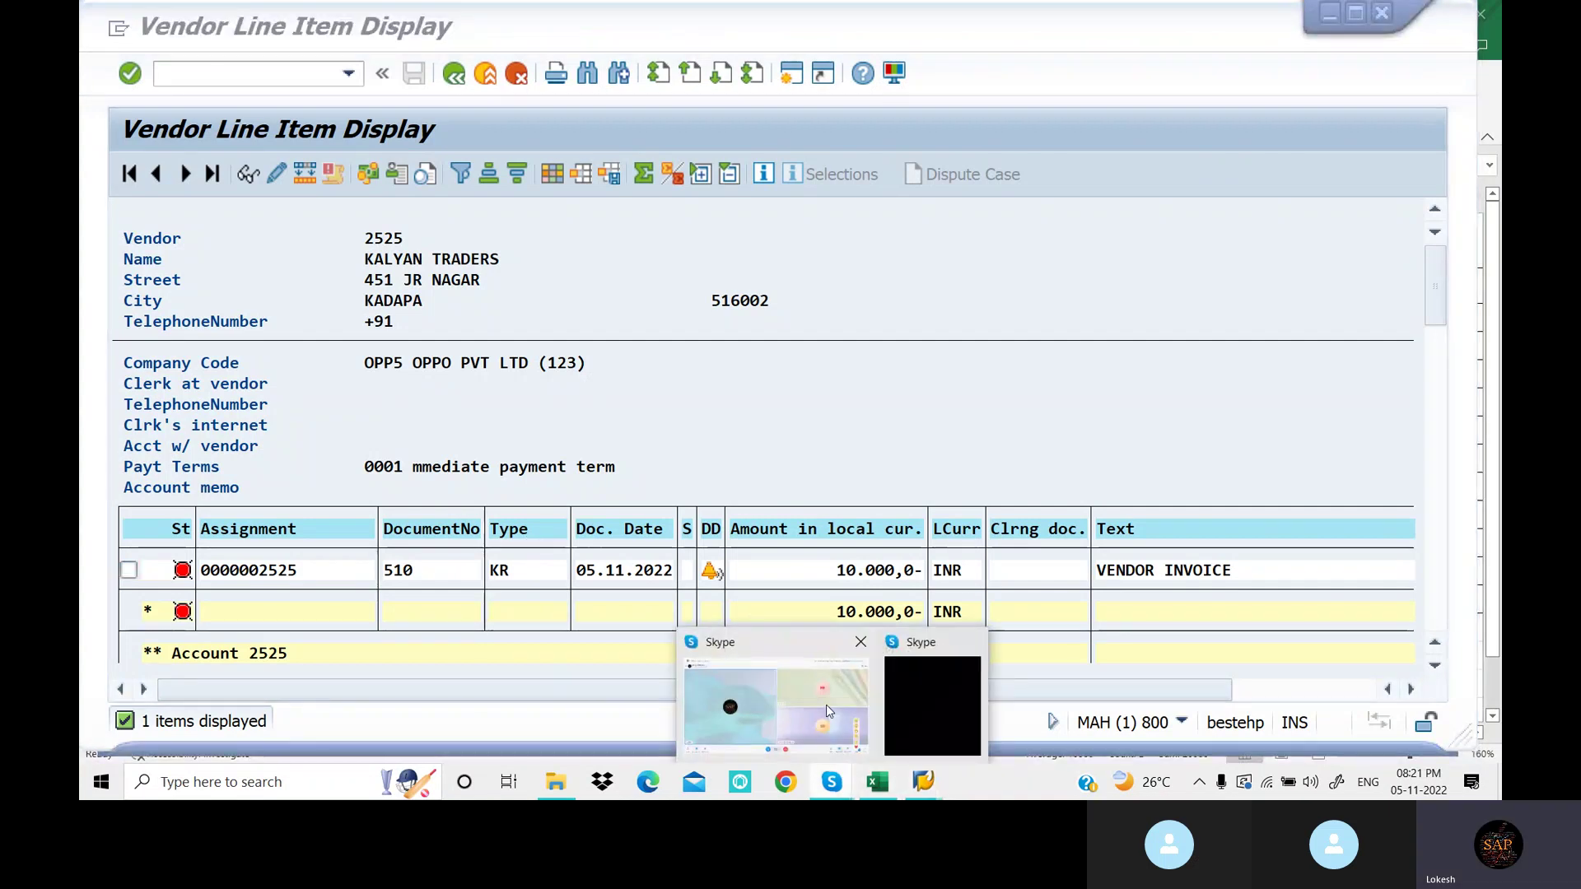
click(827, 704)
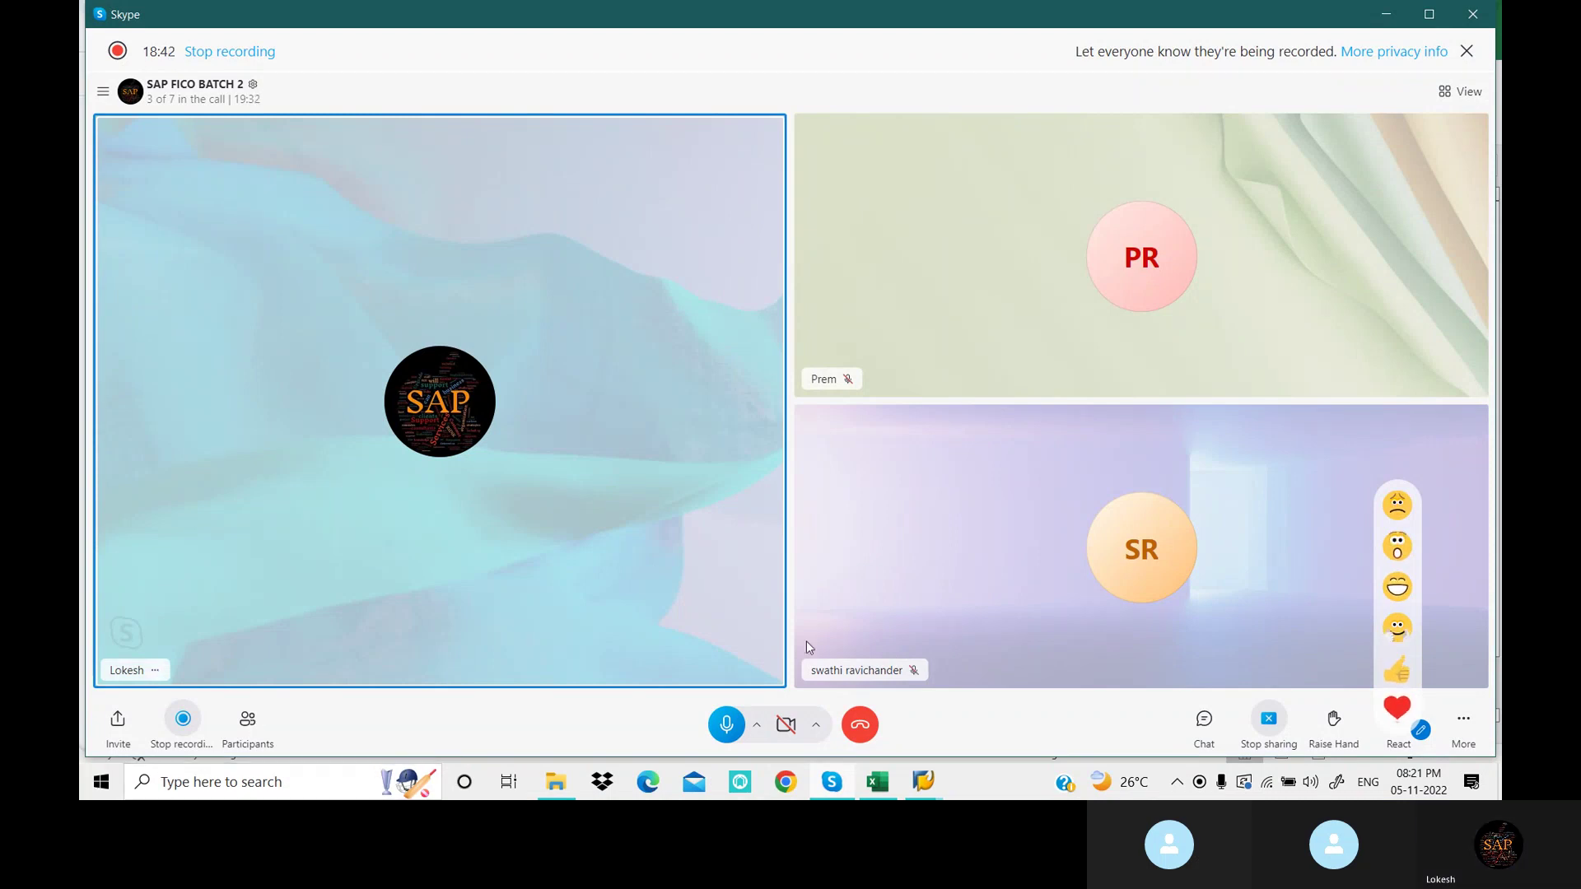
Compare the Standard Clearing amount with the Partial Clearing invoice amounts in the Excel sheet
click(877, 782)
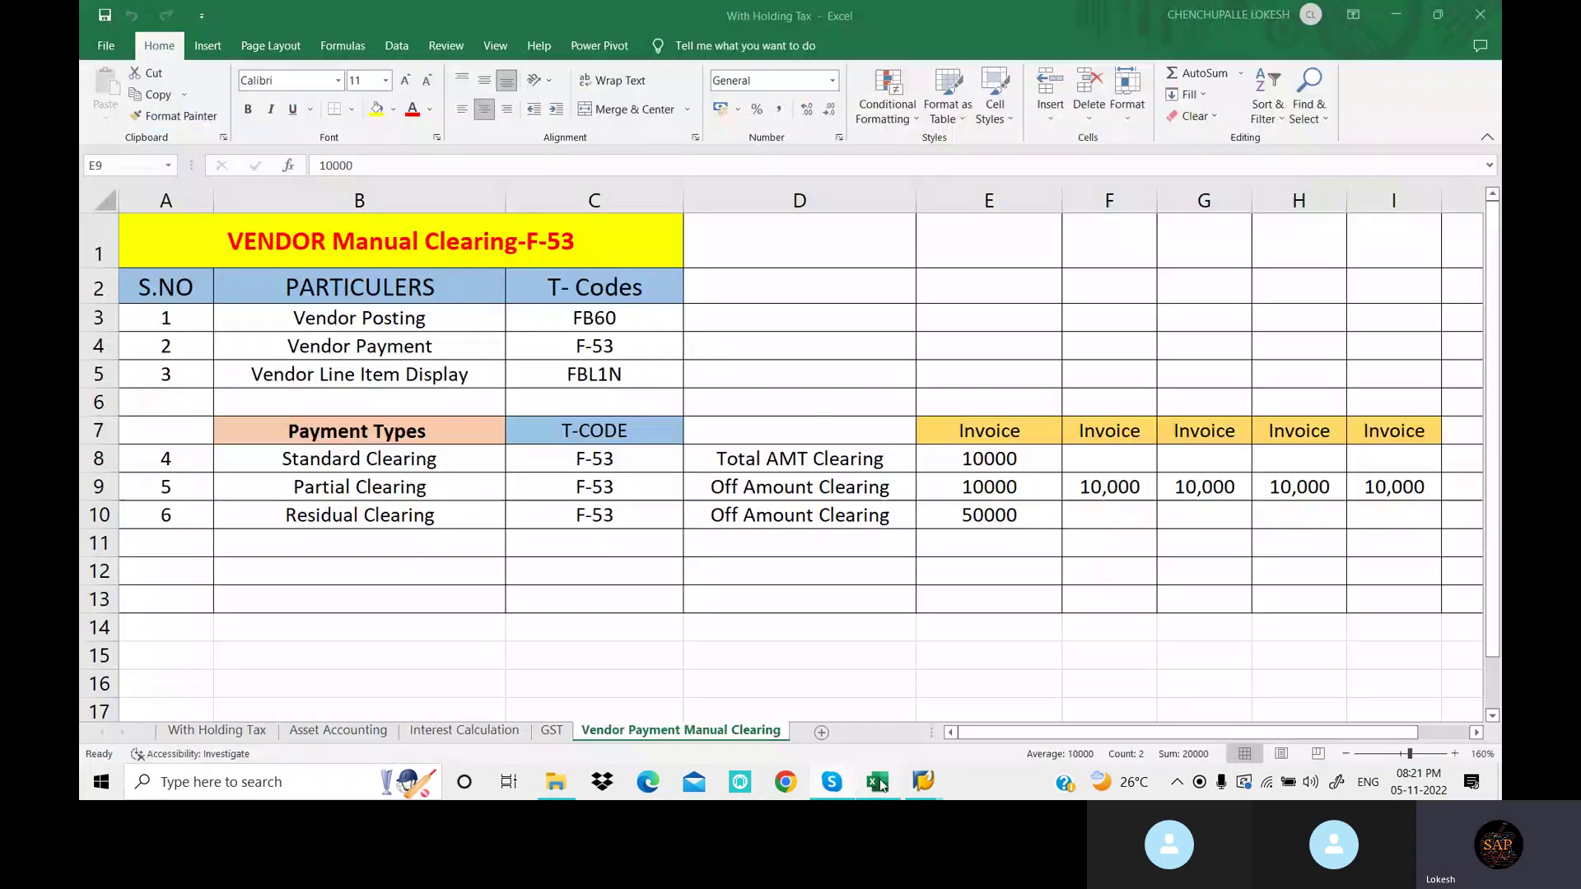
click(713, 509)
drag(427, 457, 981, 455)
click(981, 456)
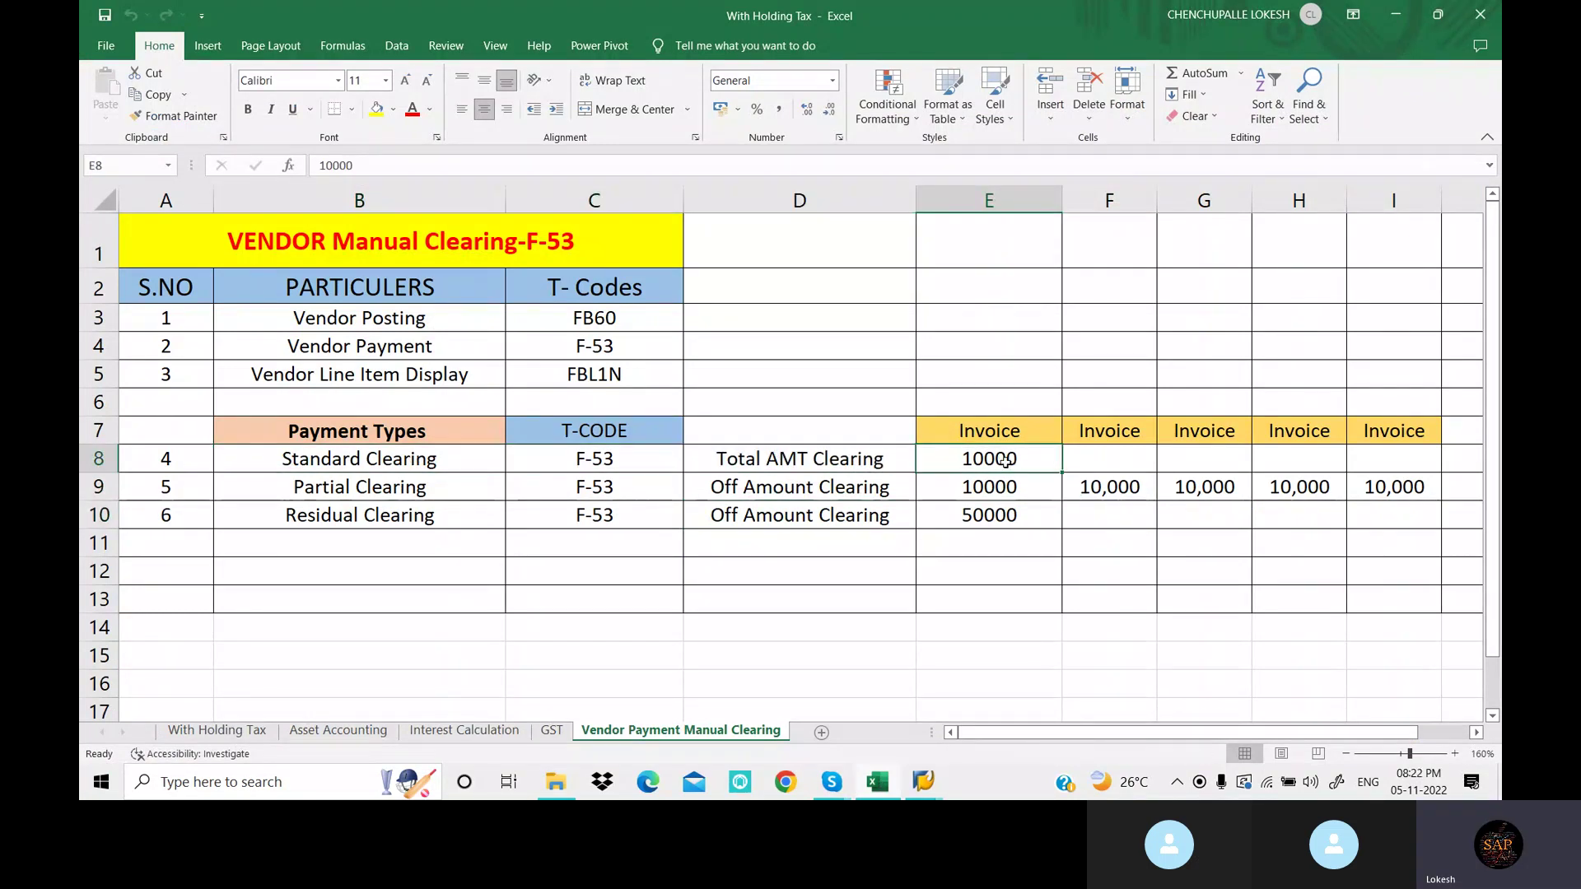
click(956, 488)
drag(957, 488, 1378, 486)
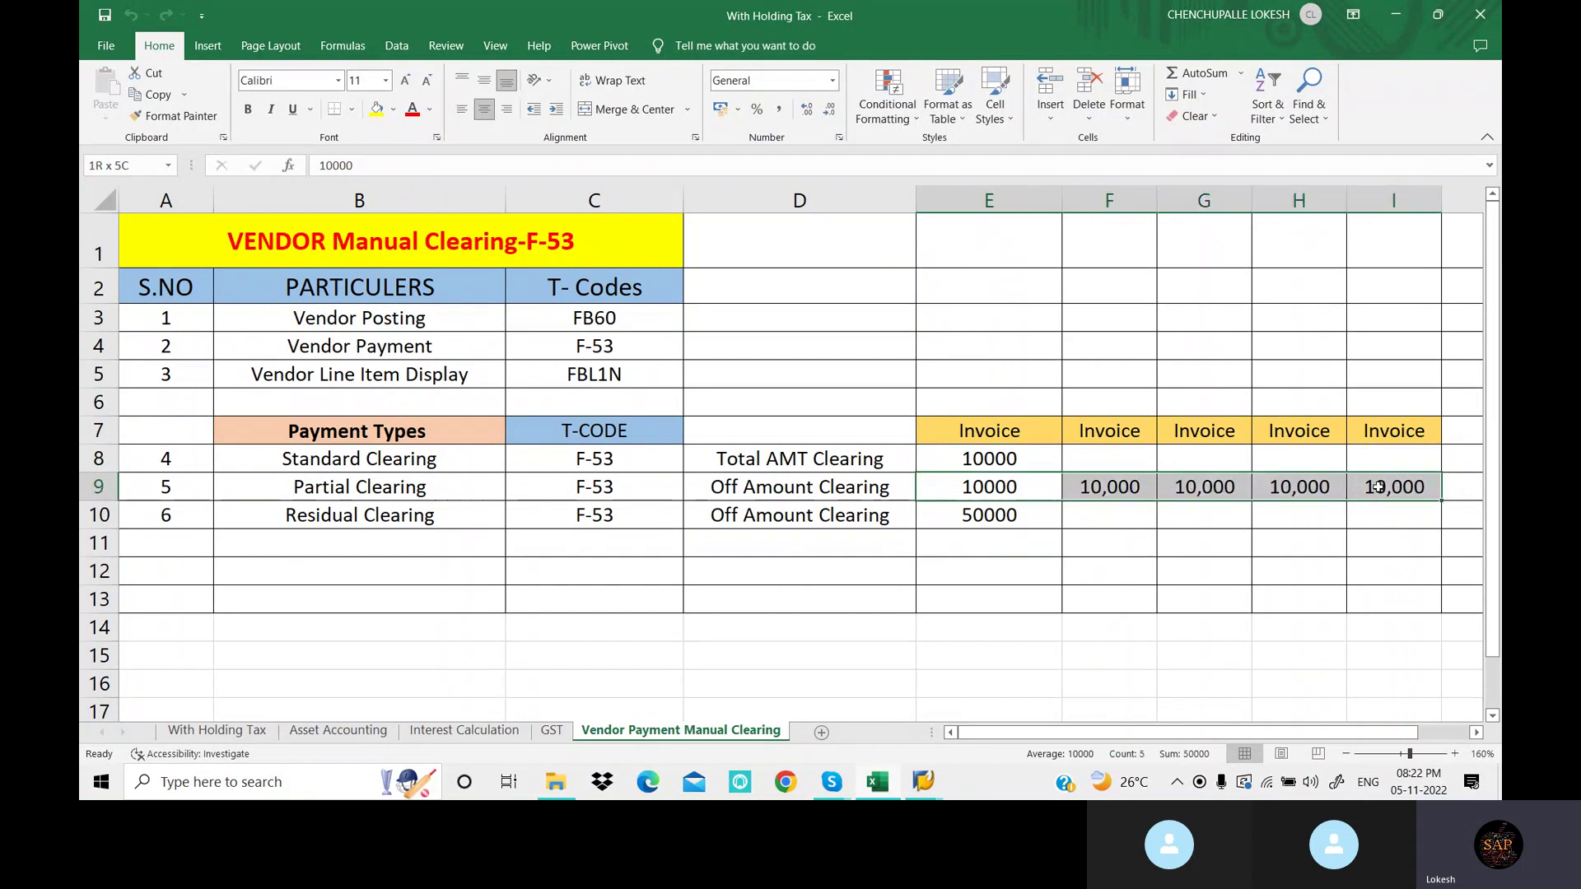
drag(1378, 487, 1378, 486)
drag(1029, 490, 1399, 490)
click(1163, 497)
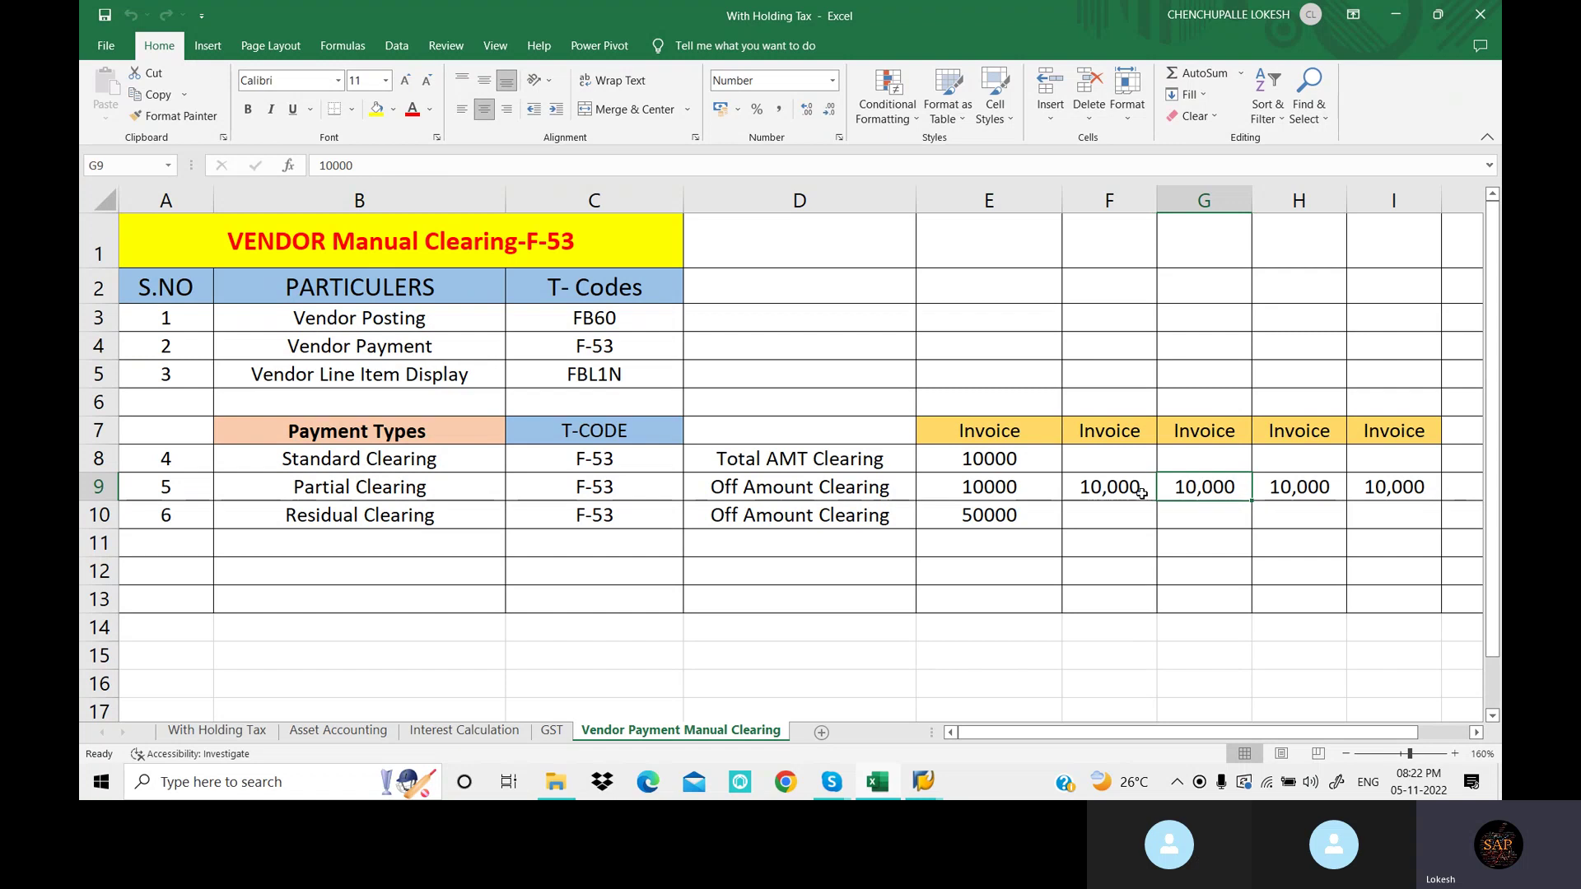
Review the Standard Clearing and Partial Clearing rows in the sheet, including how the first three partial invoice amounts add up
click(1013, 486)
click(1100, 486)
click(1188, 487)
click(453, 467)
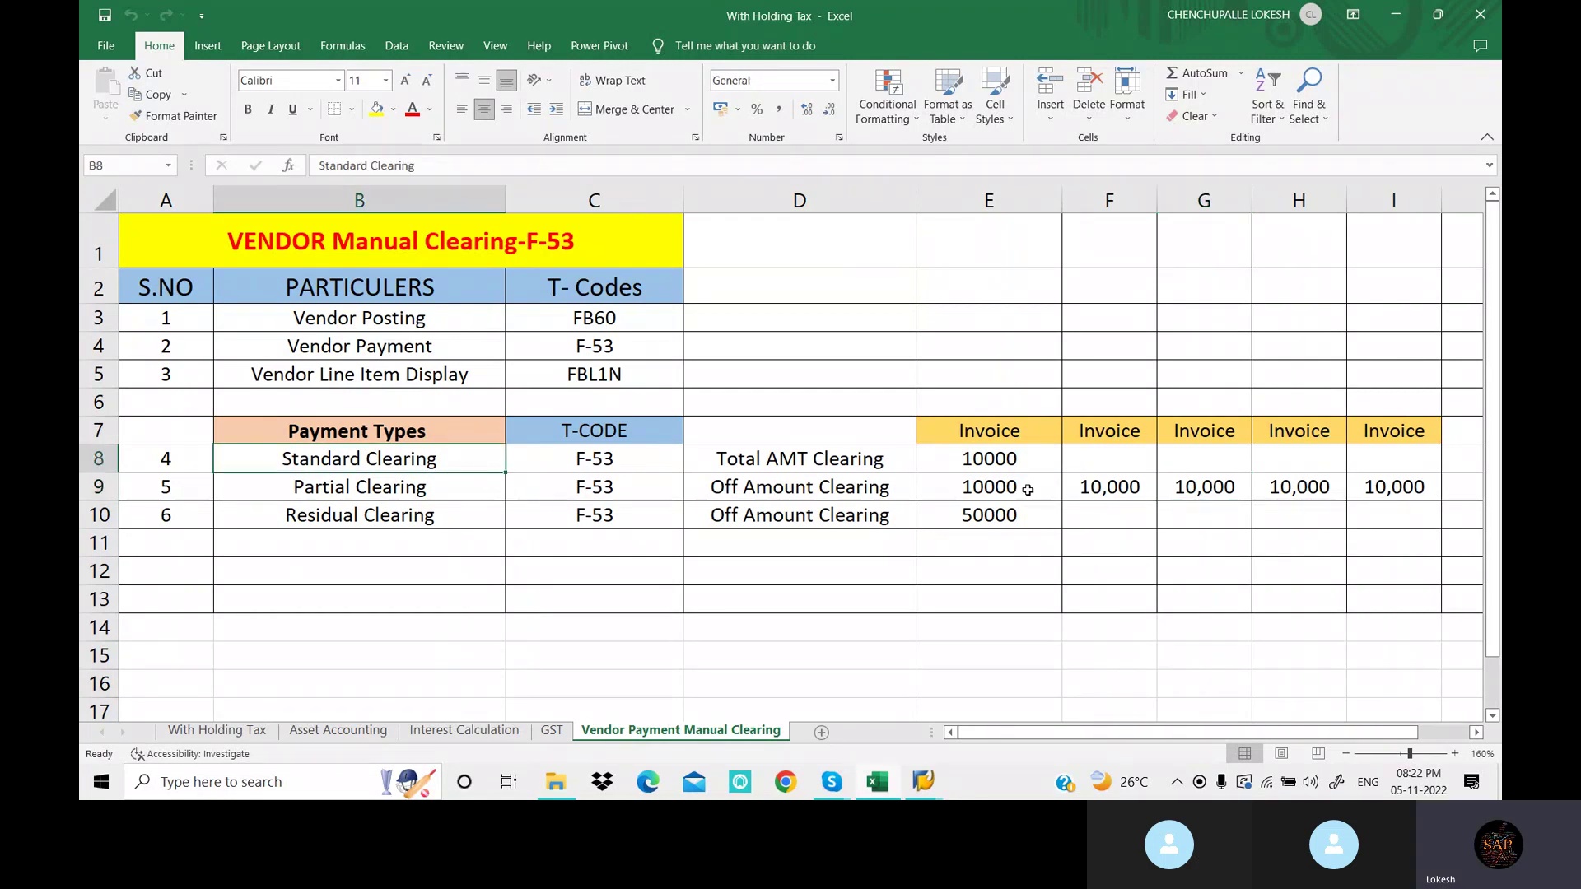
click(1039, 463)
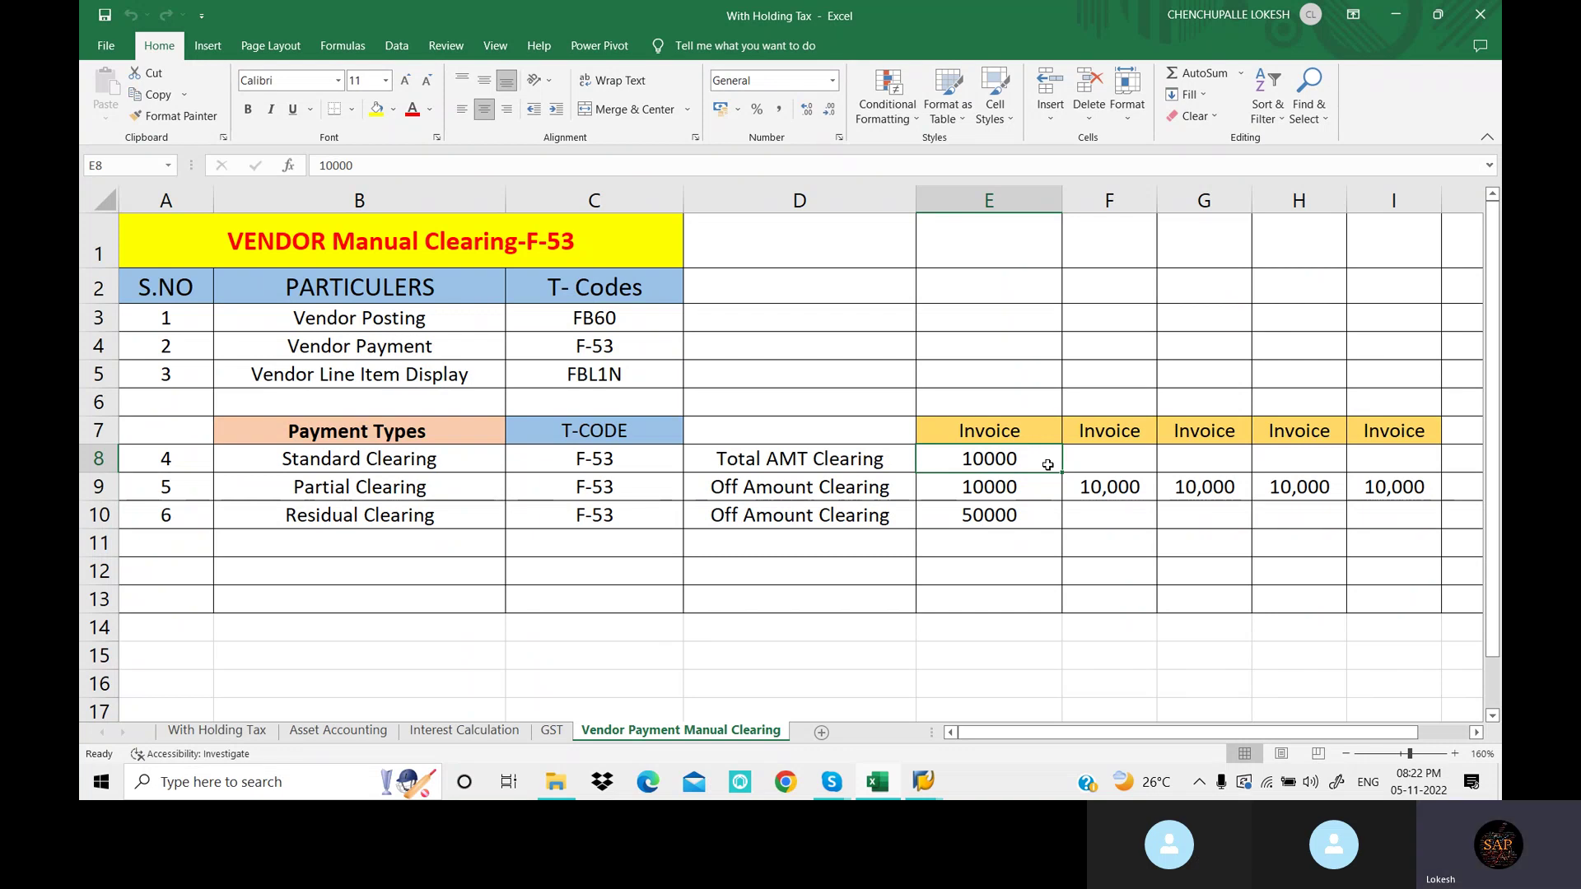
click(1050, 485)
mouse_move(1049, 485)
mouse_down()
mouse_move(1286, 497)
mouse_move(1045, 489)
mouse_up()
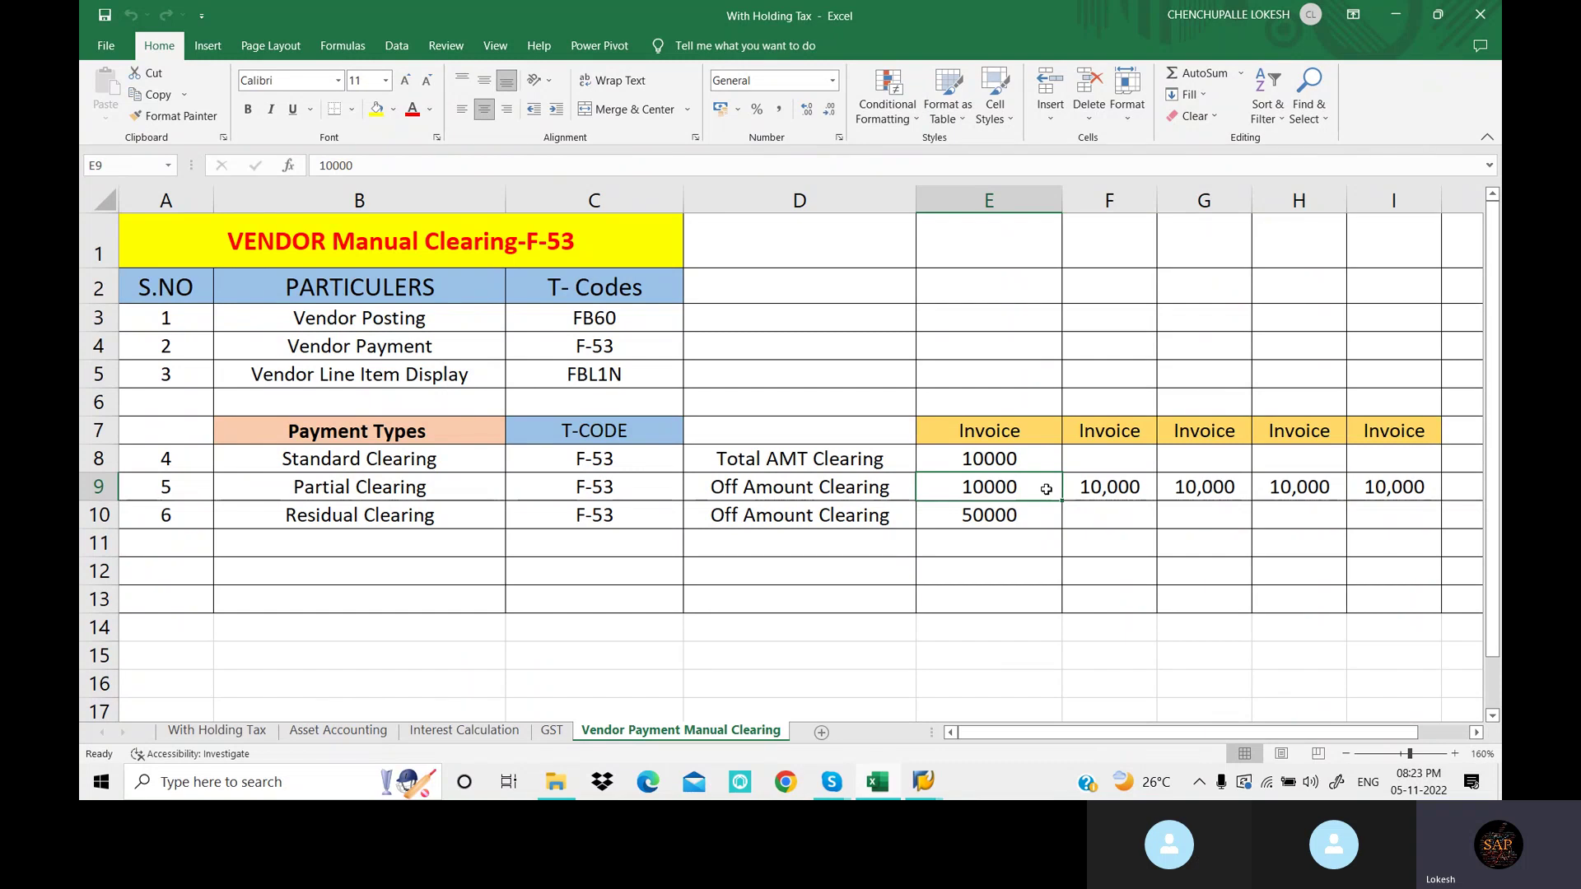
mouse_move(1039, 484)
mouse_down()
mouse_move(1298, 486)
mouse_move(1105, 485)
mouse_move(1212, 484)
mouse_up()
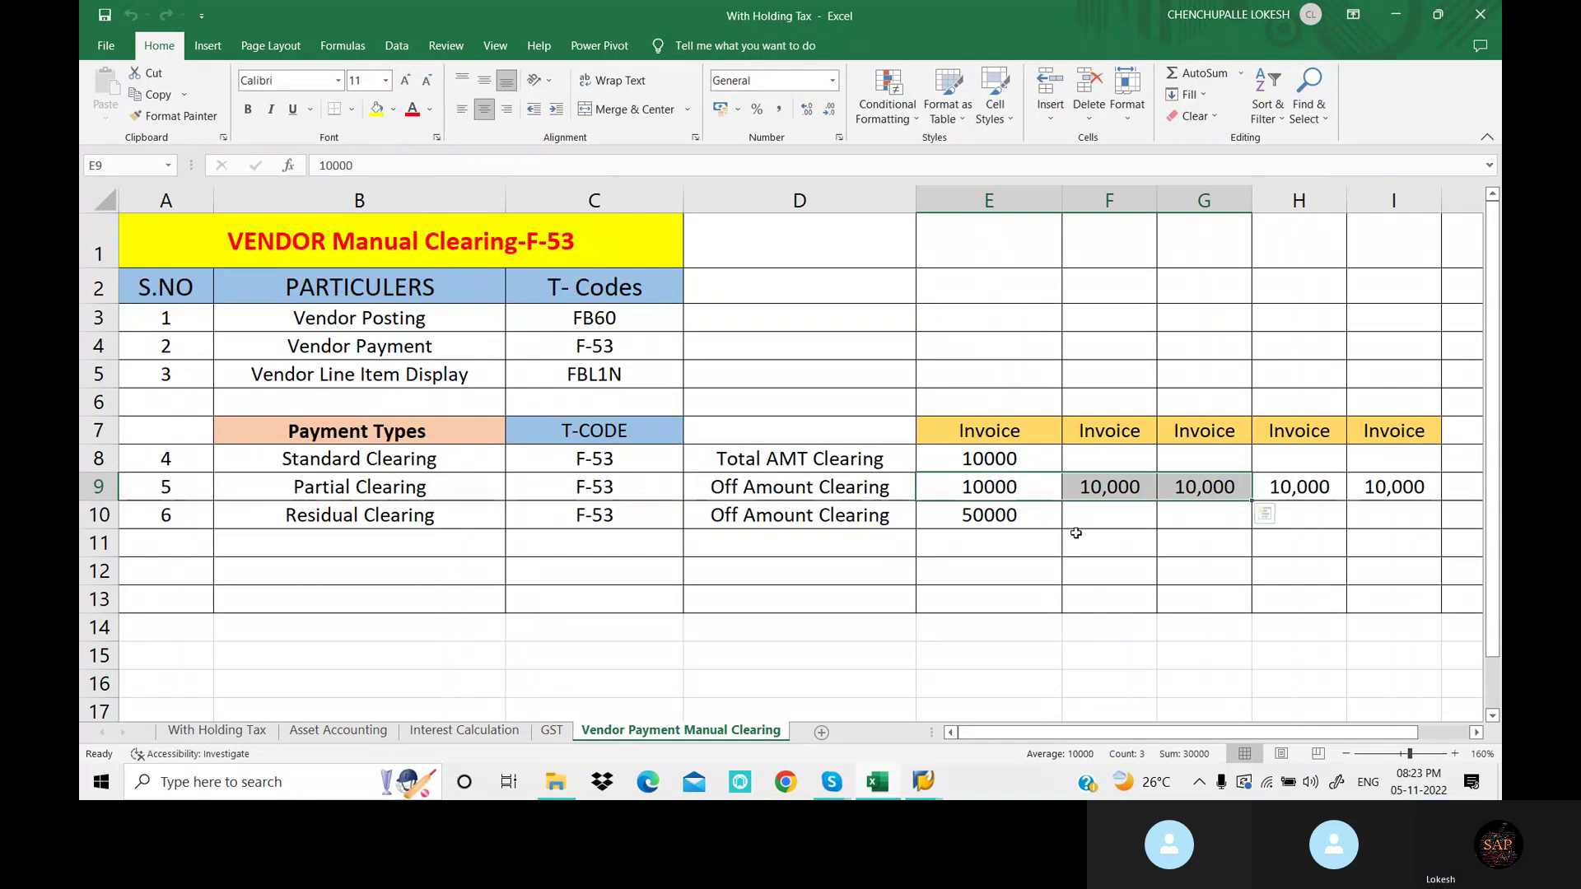
click(1034, 466)
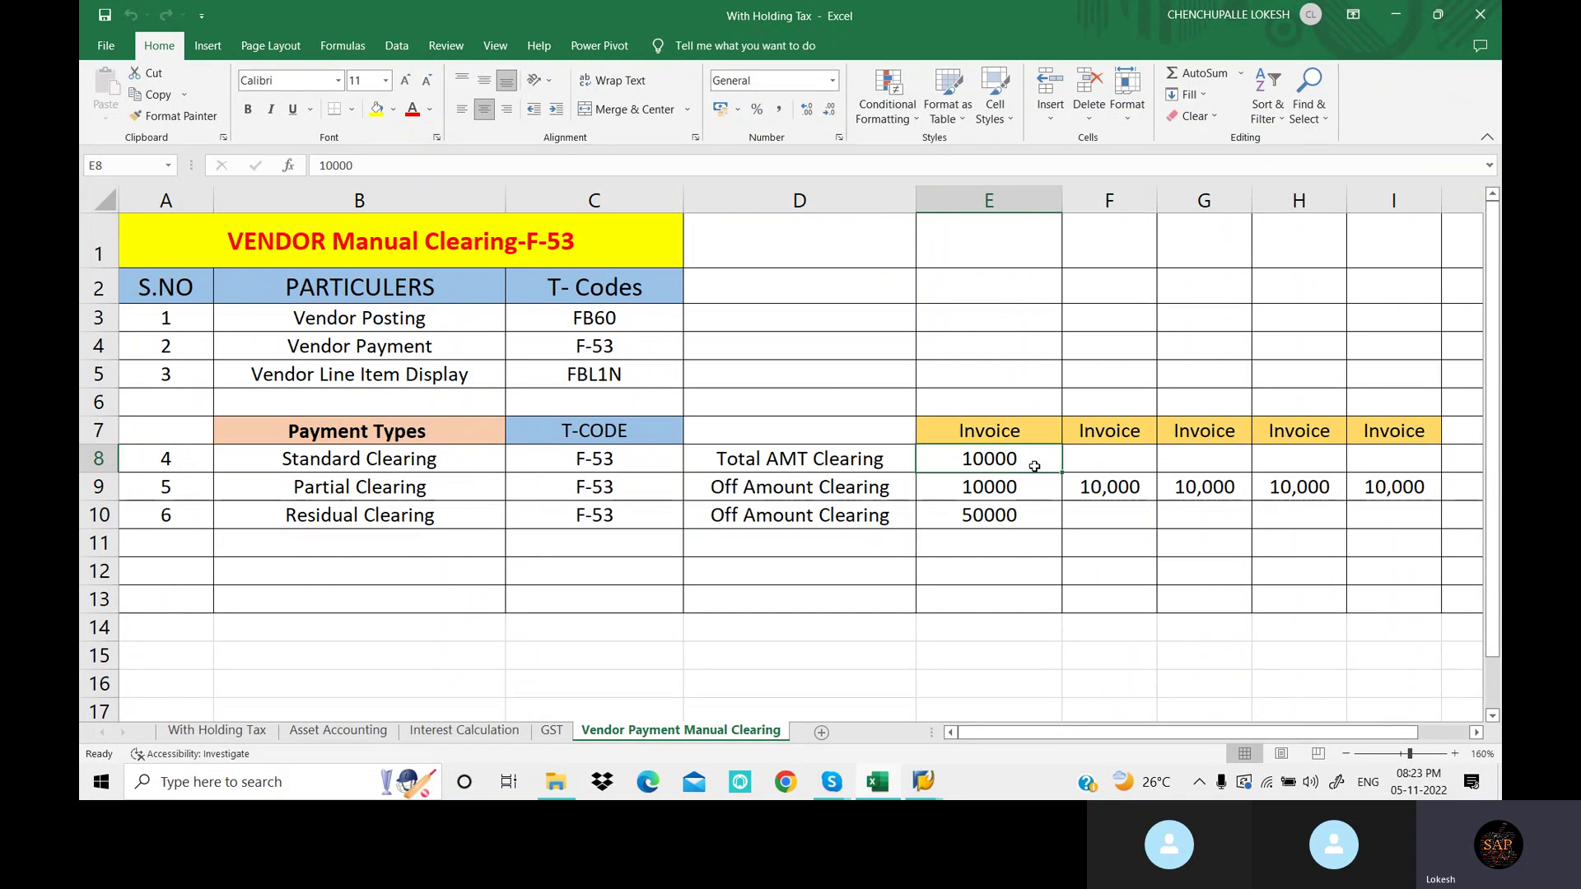
click(1038, 494)
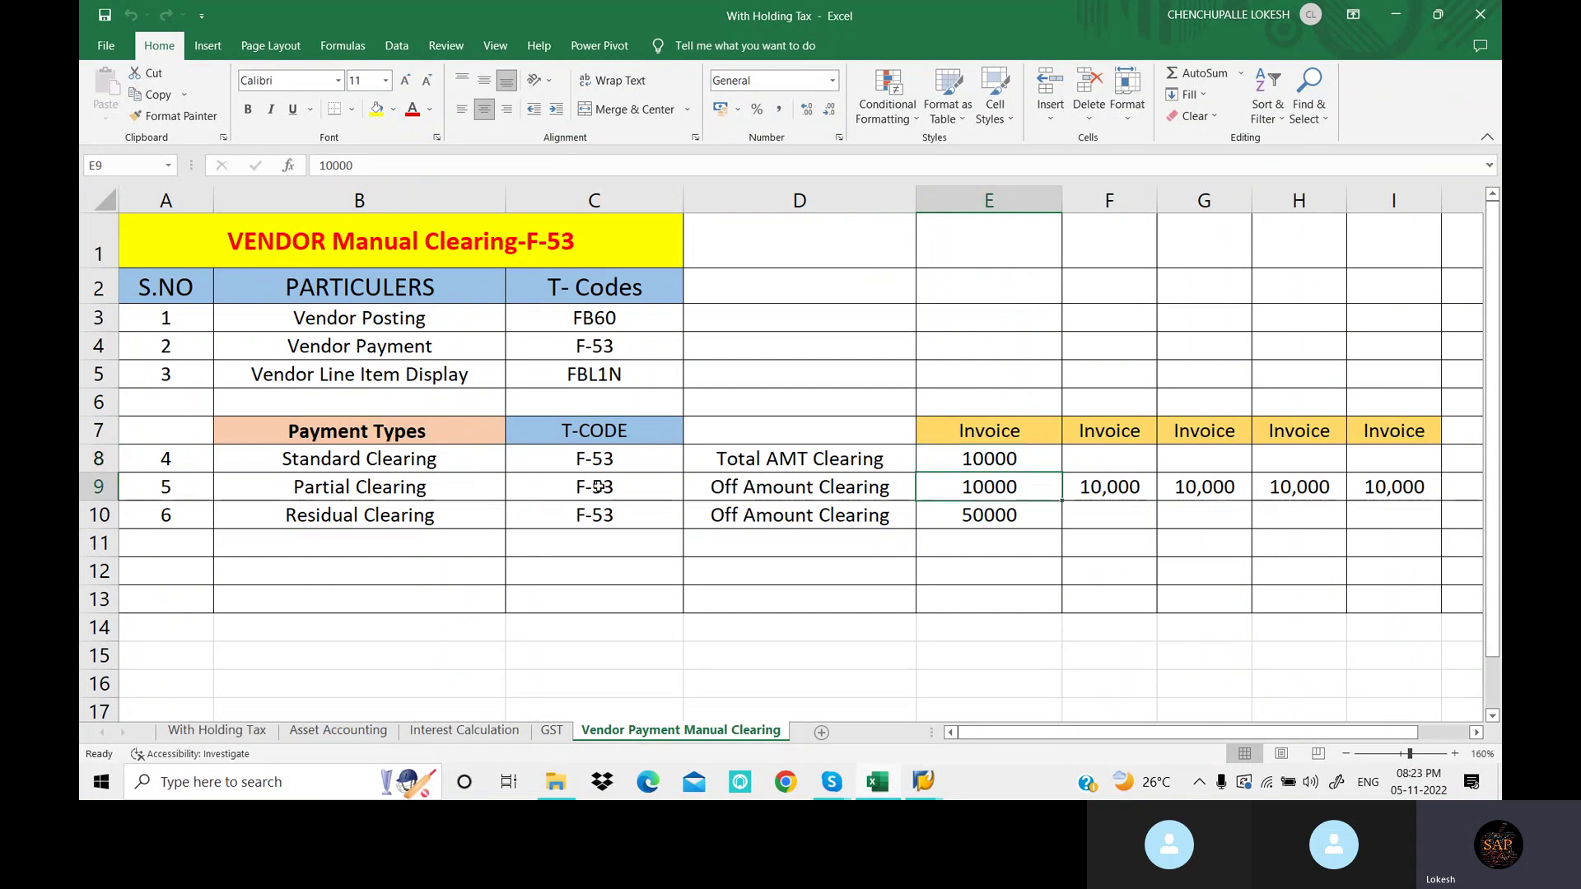
drag(419, 490, 856, 488)
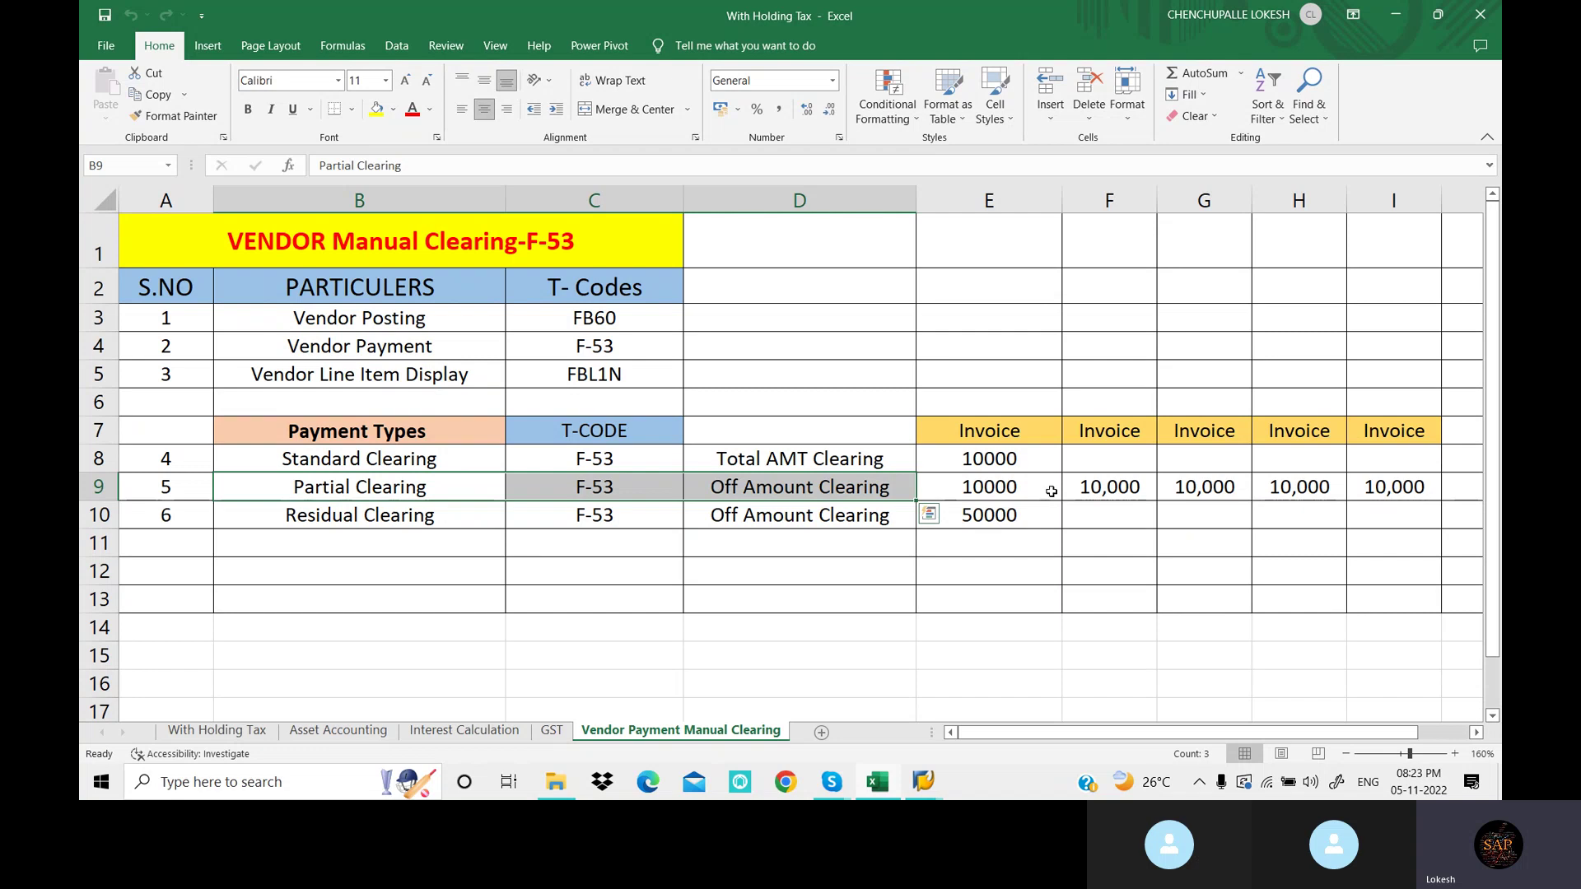
click(1052, 491)
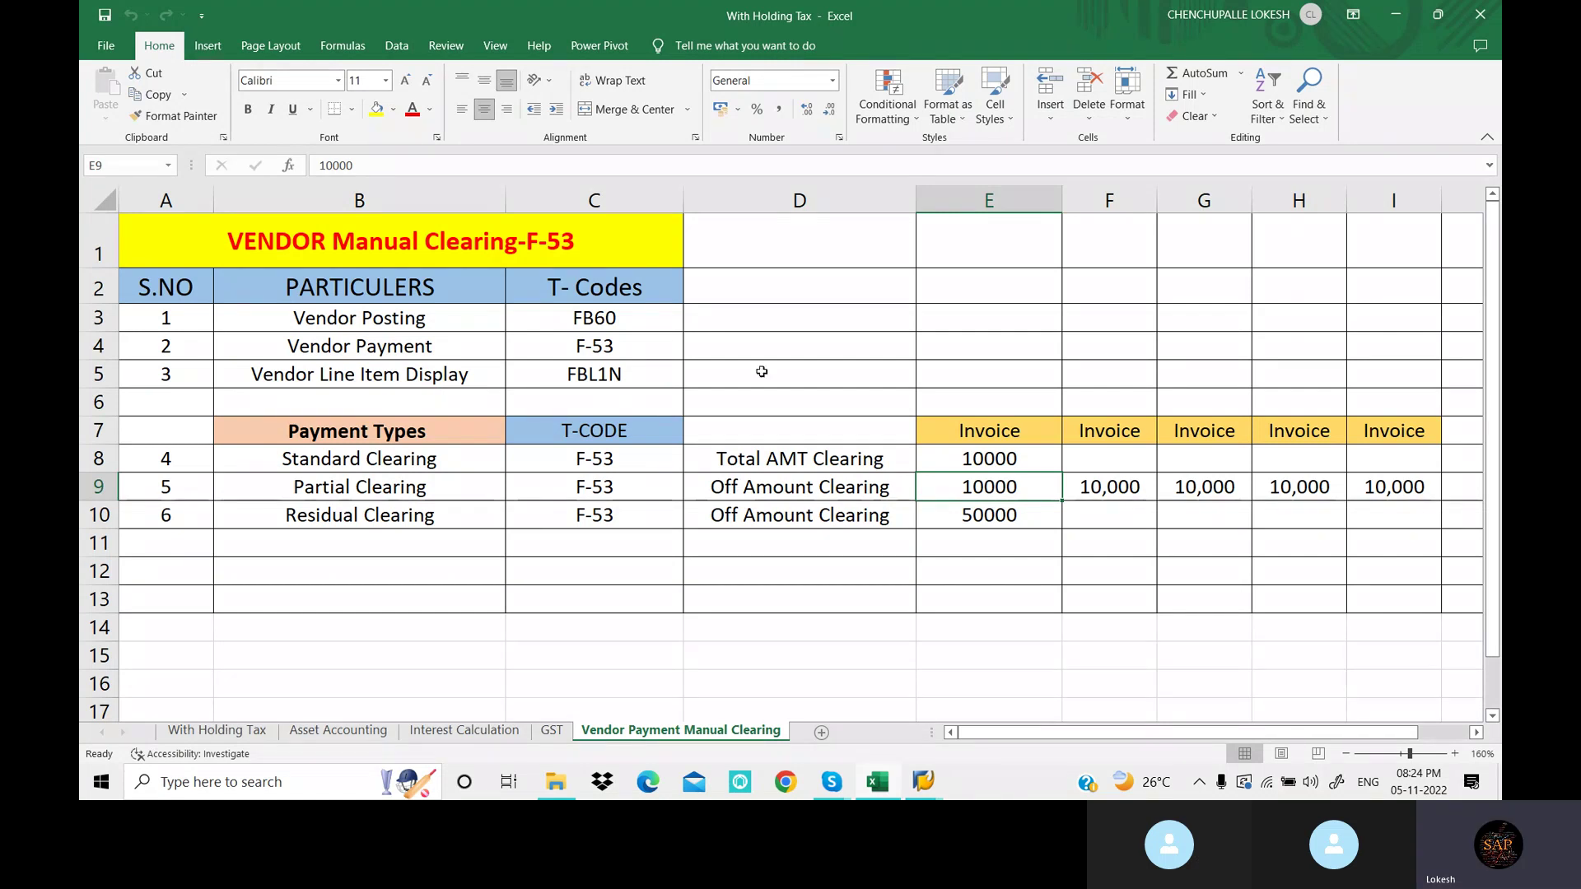
click(1107, 486)
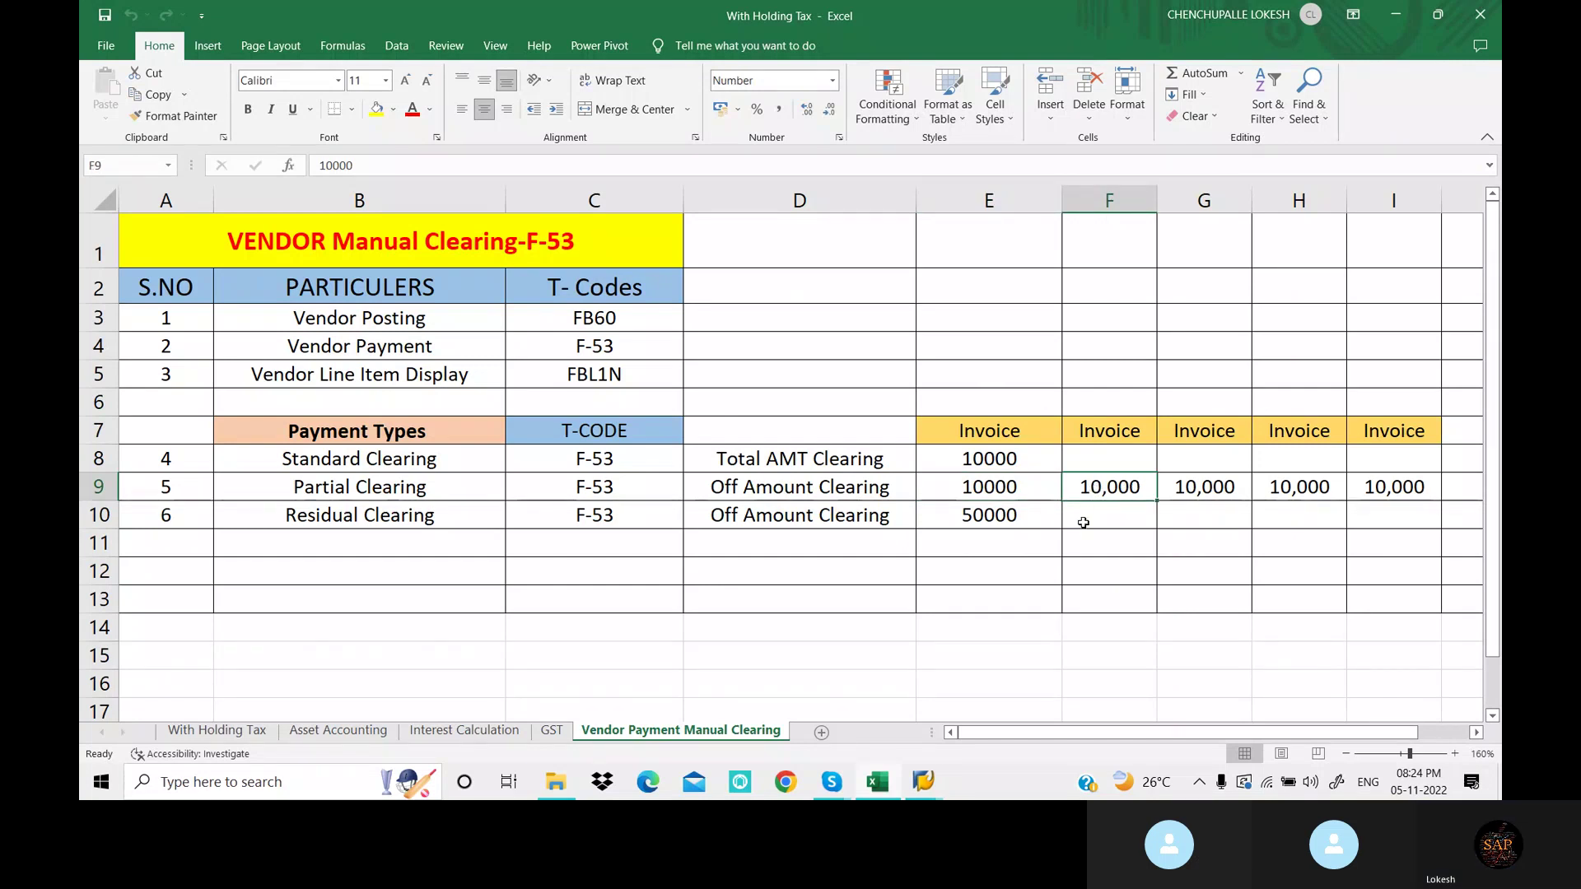
Set the Residual Clearing invoice amount in the Excel sheet to 10000
click(1013, 516)
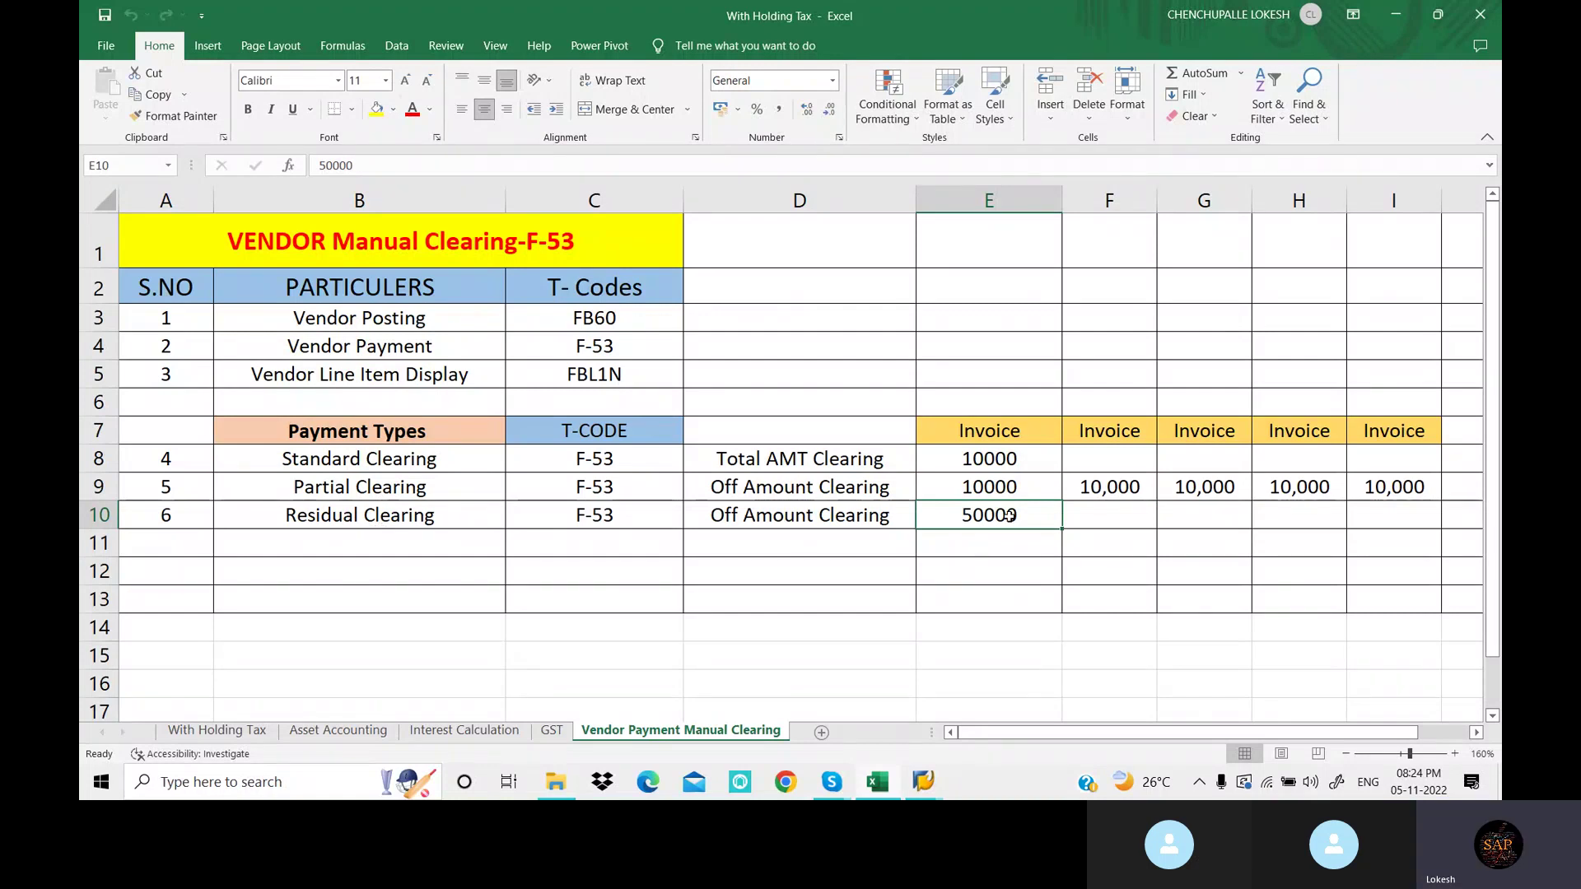
text(10000)
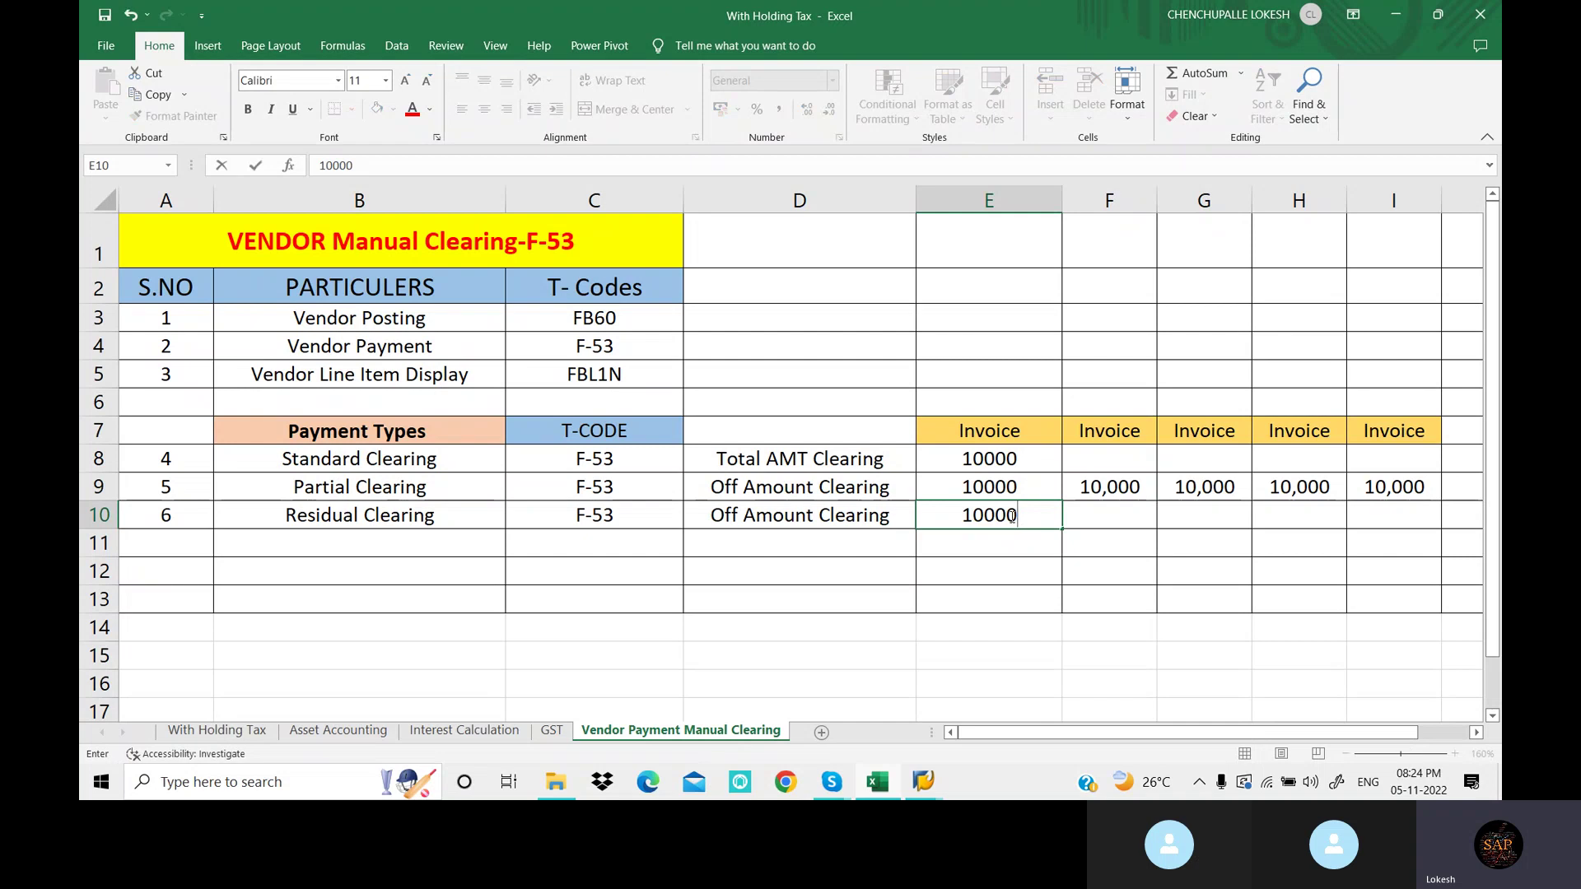
click(1089, 517)
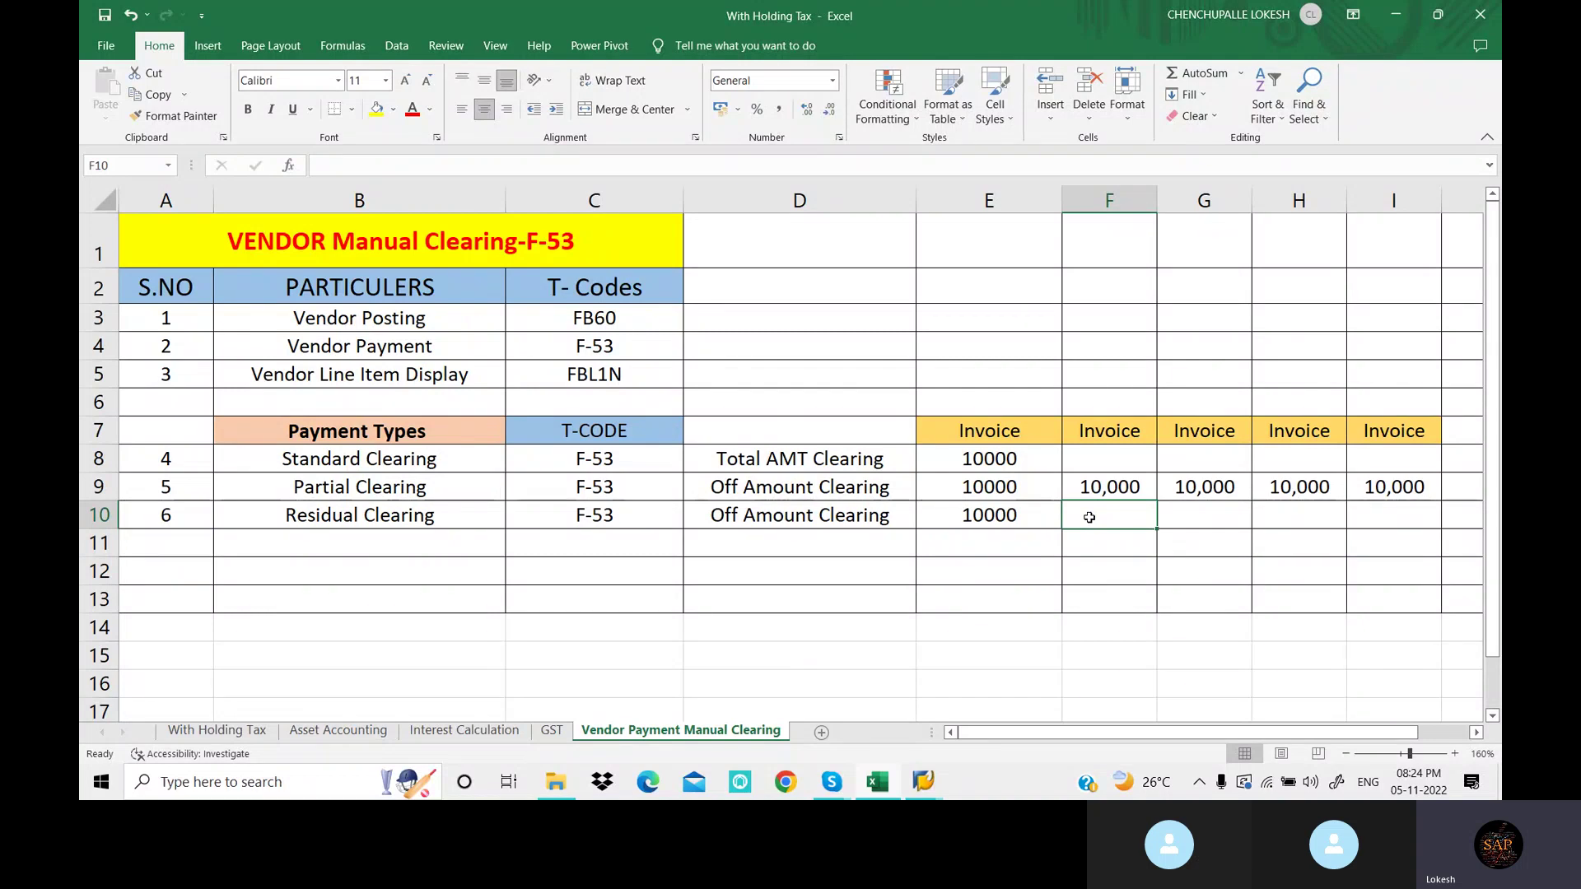
click(1034, 517)
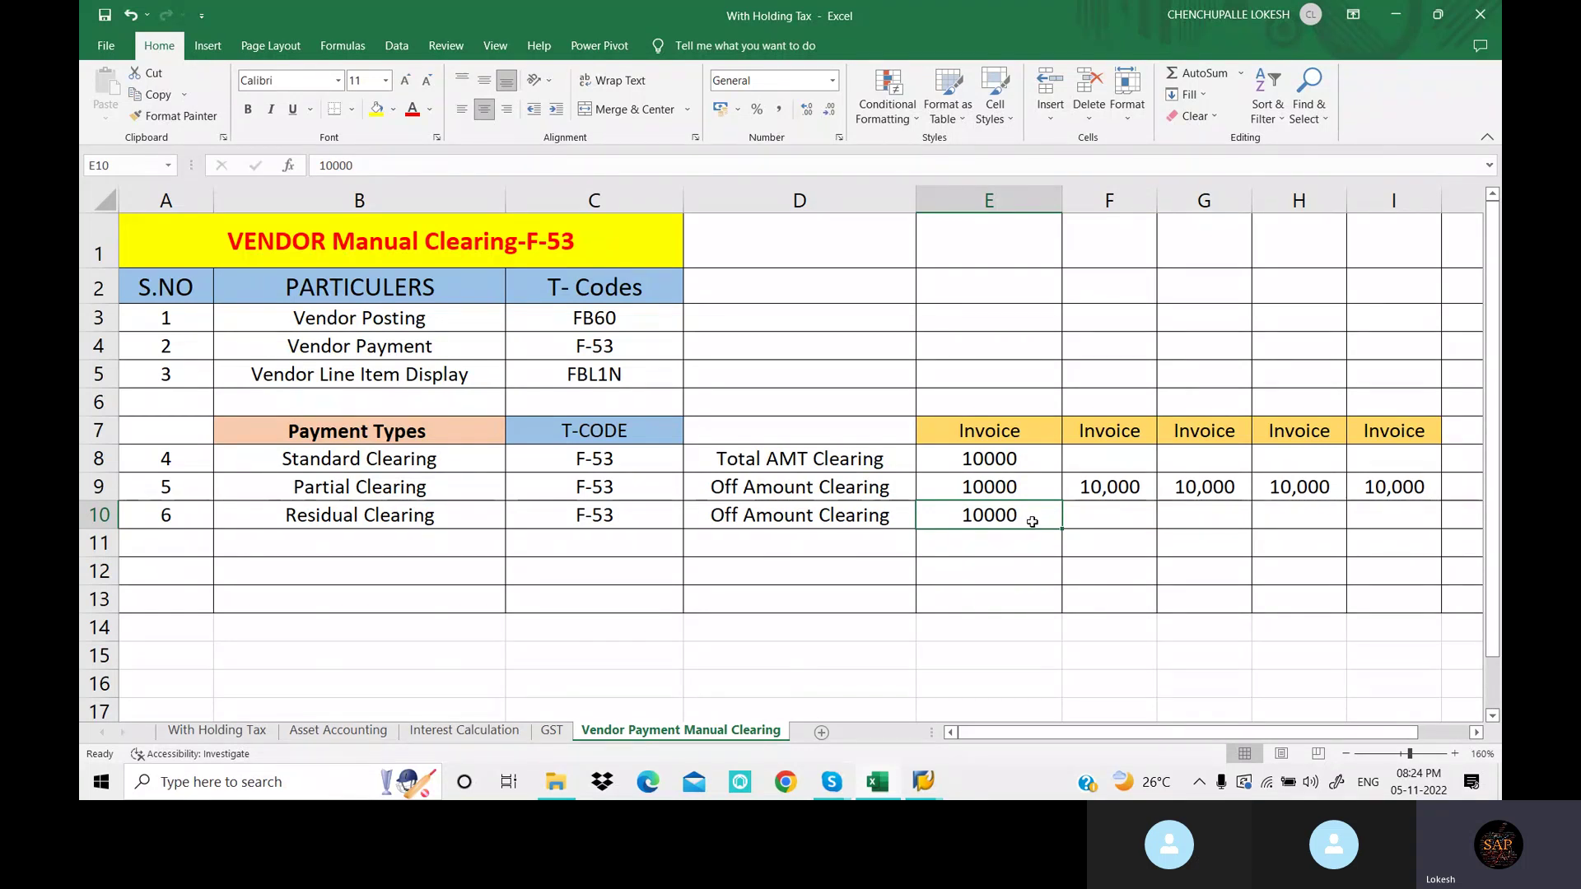
Switch to SAP, check the KALYAN TRADERS open items in the vendor line item display, and bring up the outgoing payments session
mouse_move(923, 781)
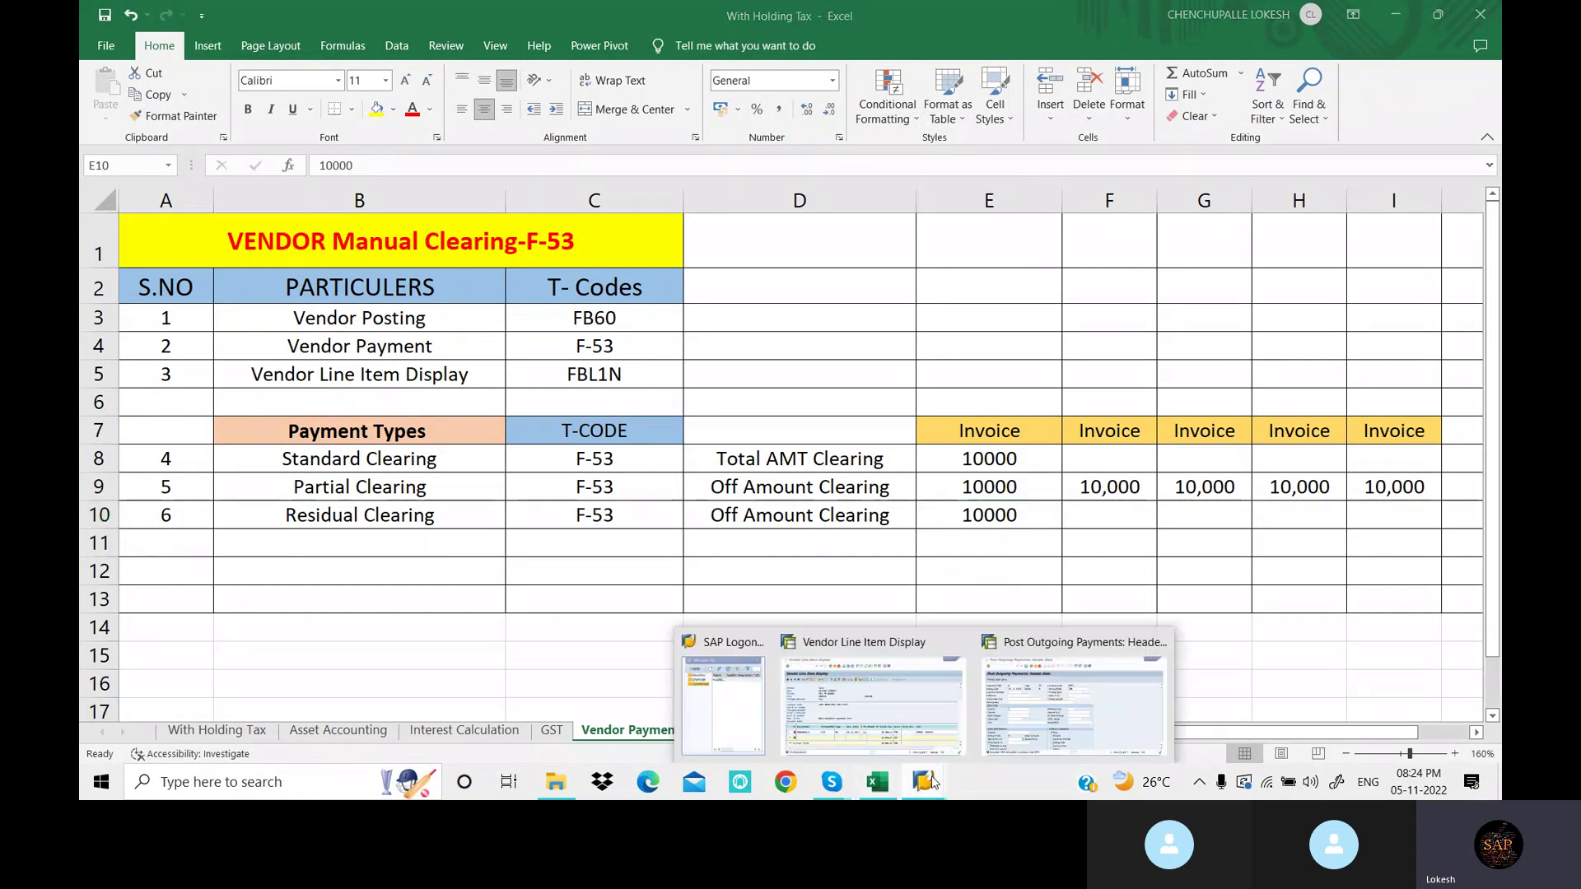
click(921, 725)
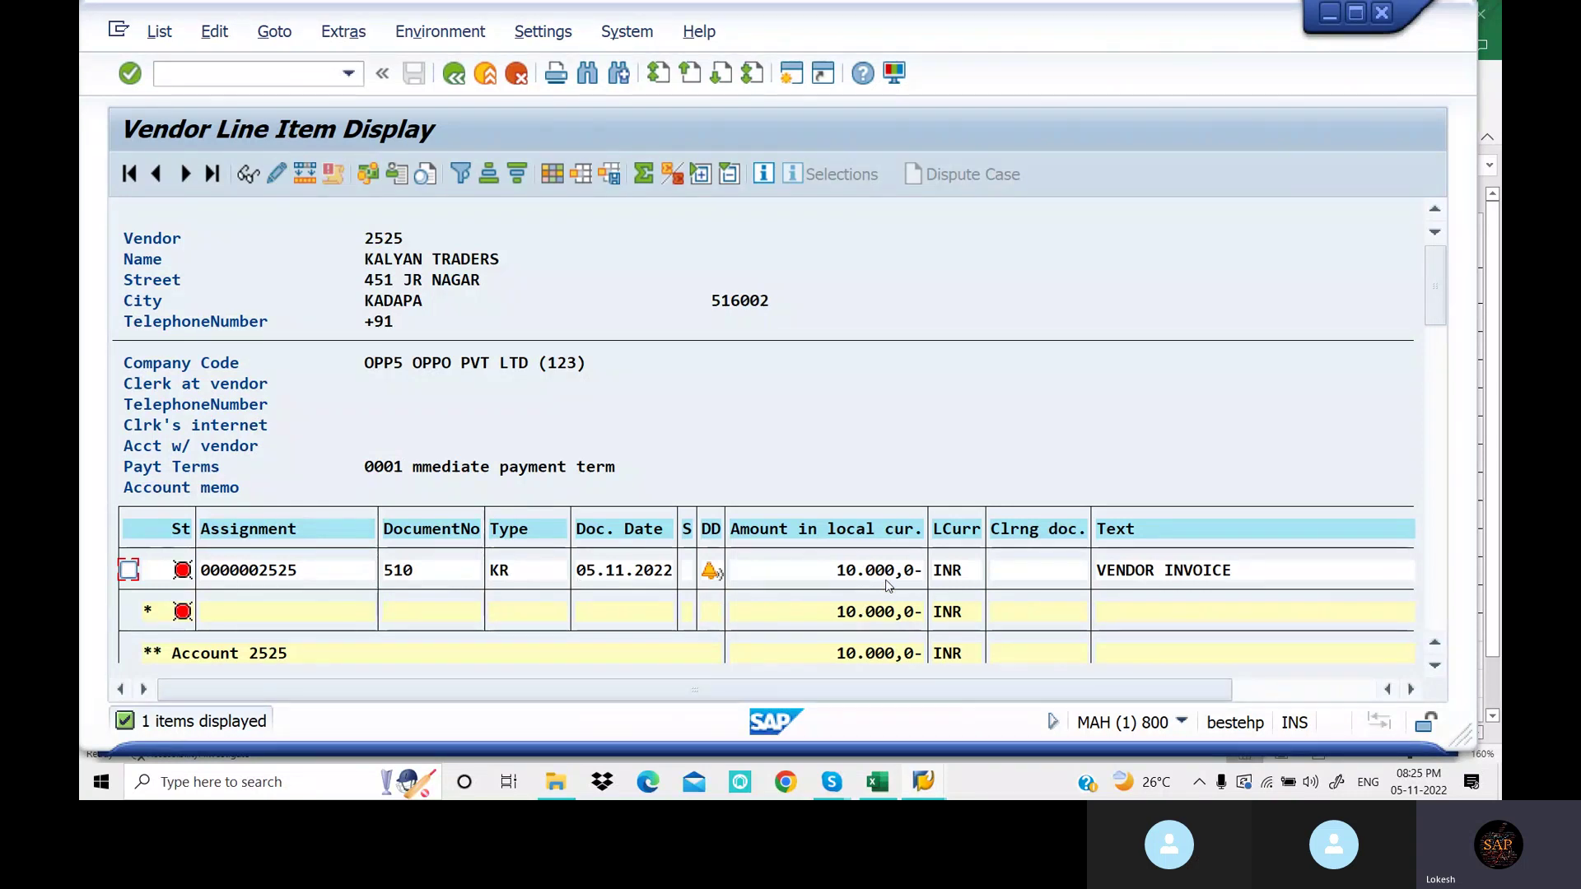
click(922, 781)
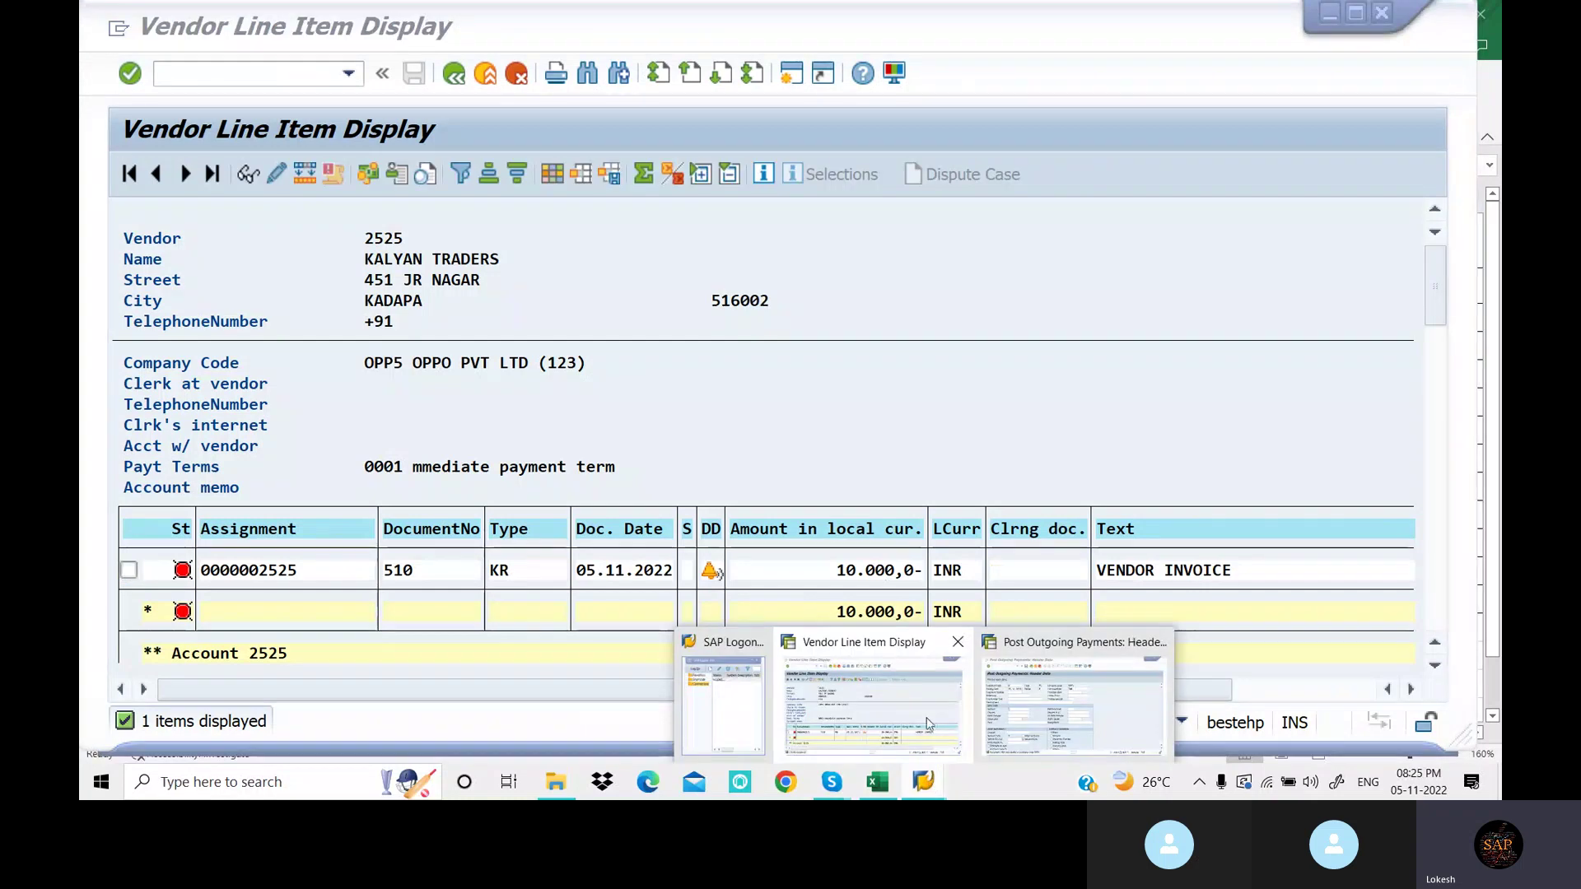
click(1075, 704)
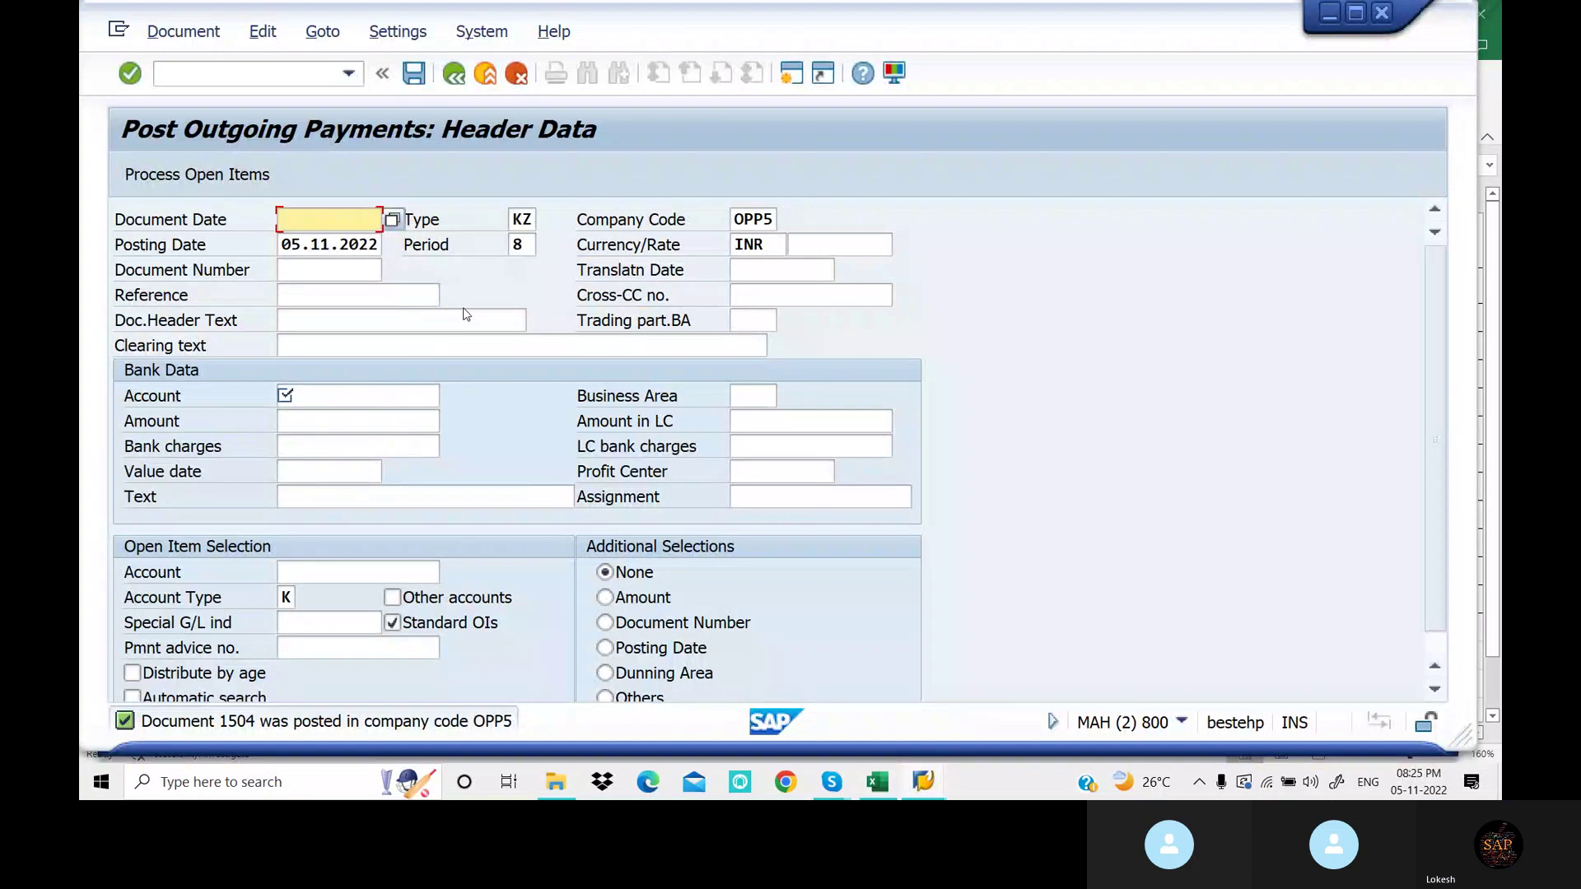
Fill in the outgoing payment header with document date 05.11.2022, reference VENDOR Payment and header text Vendor Payment
key(Down)
key(Return)
key(Tab)
key(Tab)
key(Tab)
key(Tab)
key(Tab)
key(Tab)
key(Tab)
key(Tab)
key(Tab)
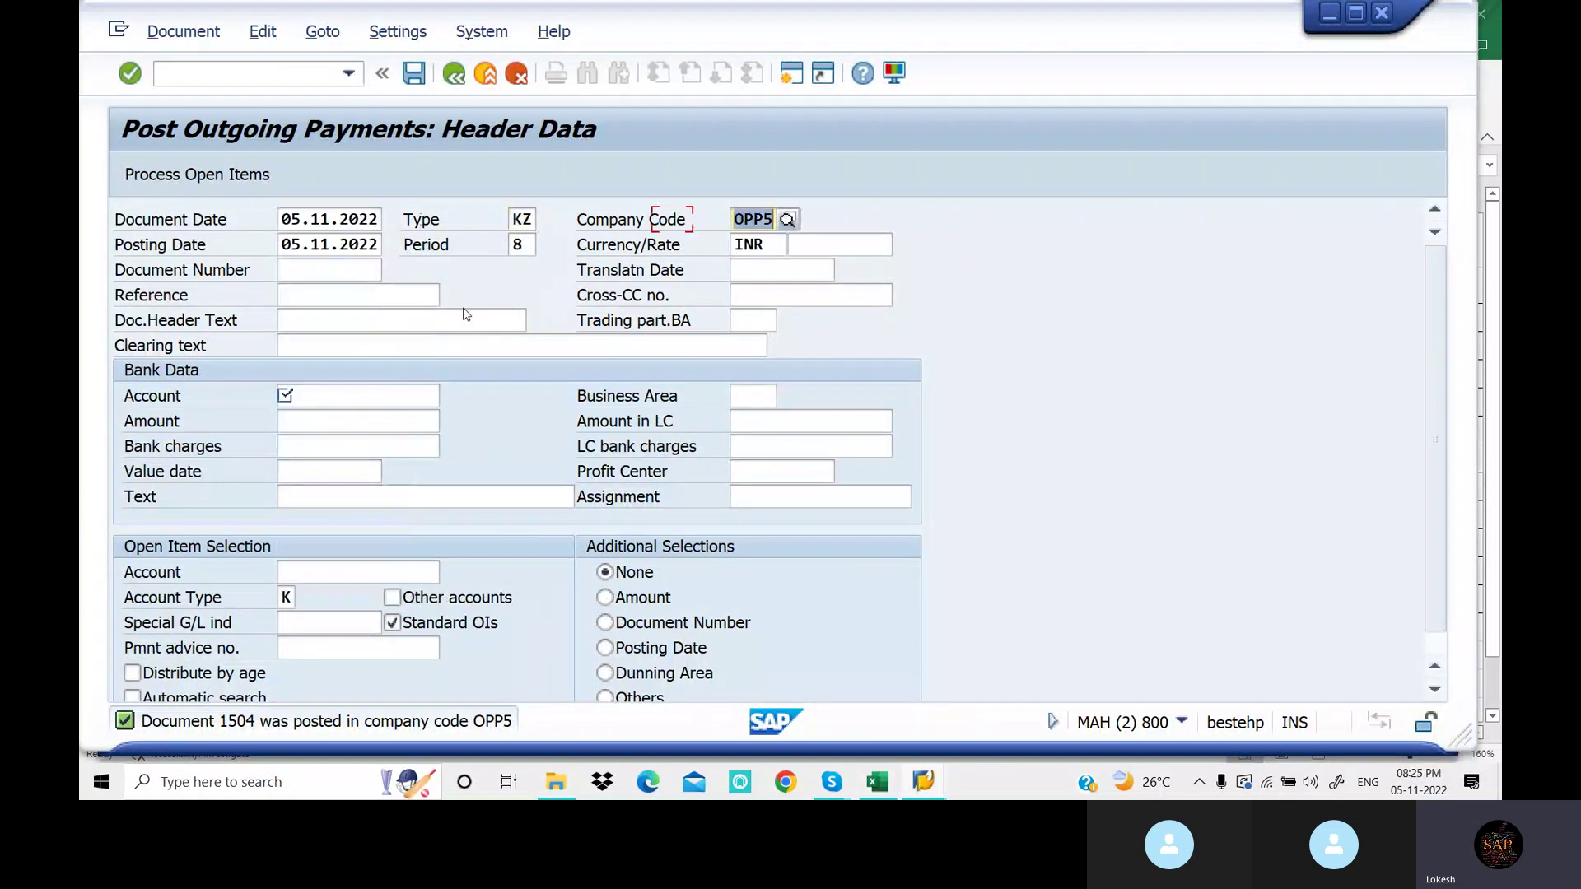
key(Down)
key(Return)
key(Tab)
key(Tab)
key(Tab)
key(shift+Tab)
key(shift+Tab)
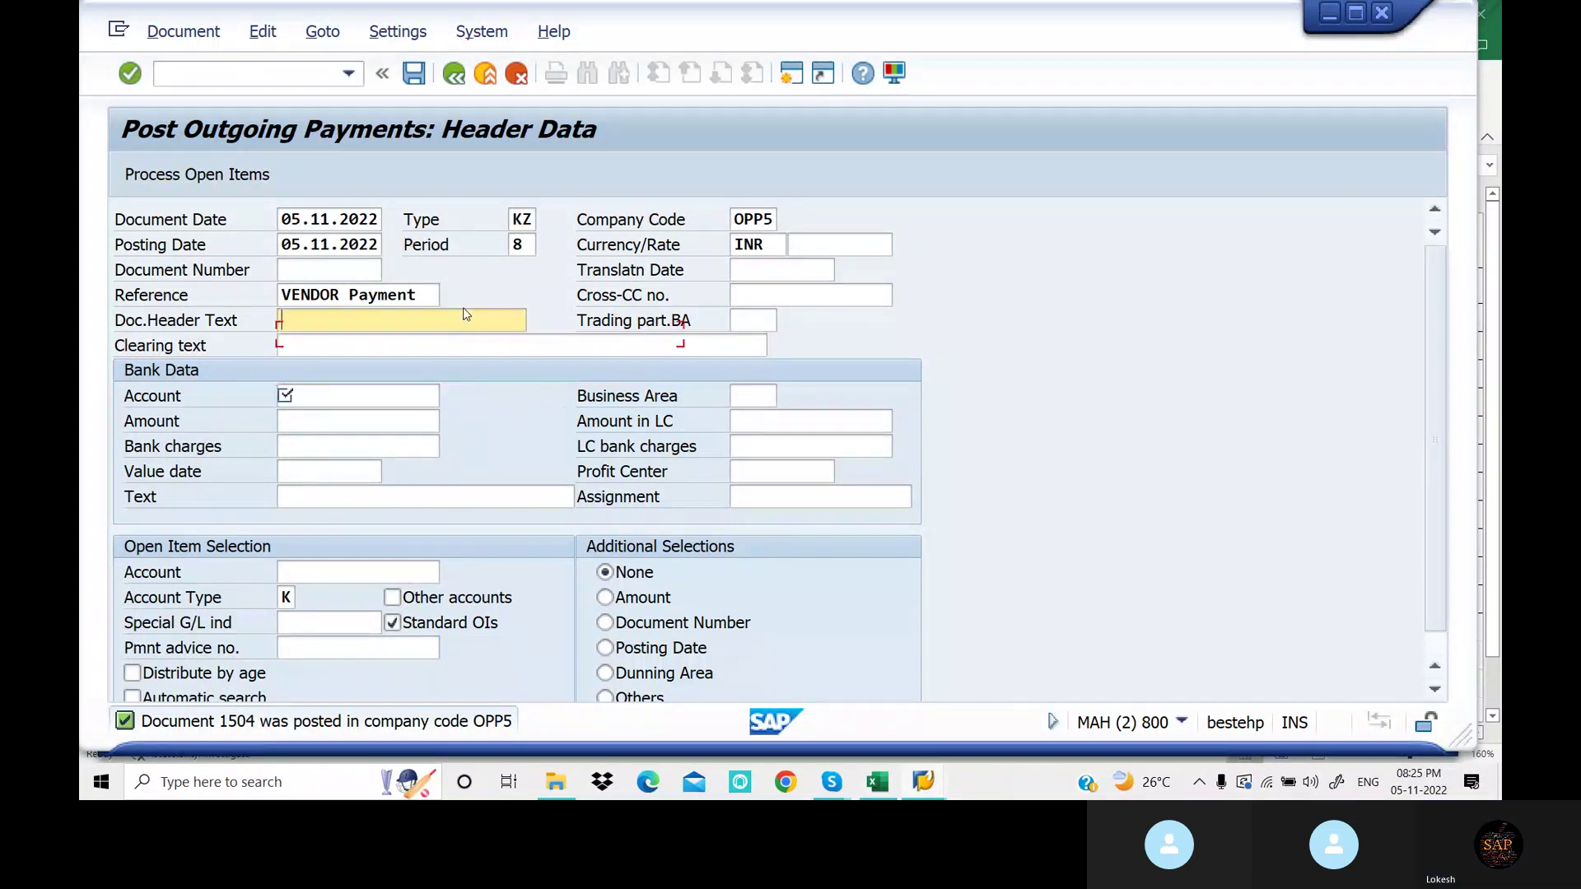
text(Vendor Payment)
key(Tab)
Enter the bank data with the Canara Bank G/L account, amount 5000 and text VENDOR PAYMENT
key(Tab)
key(Tab)
key(Down)
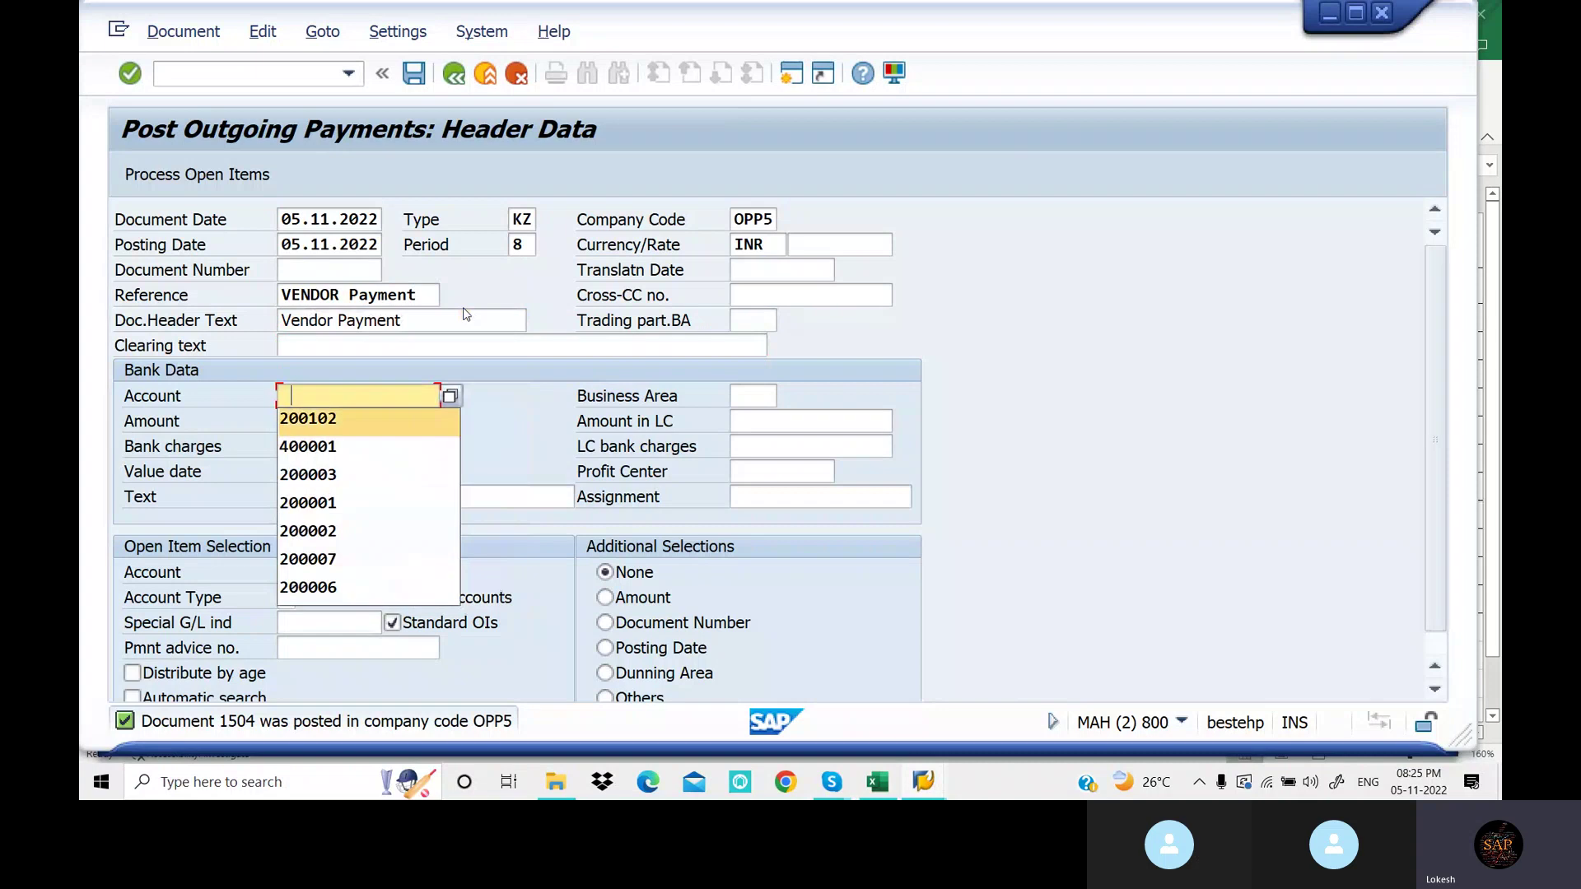
key(Return)
key(Tab)
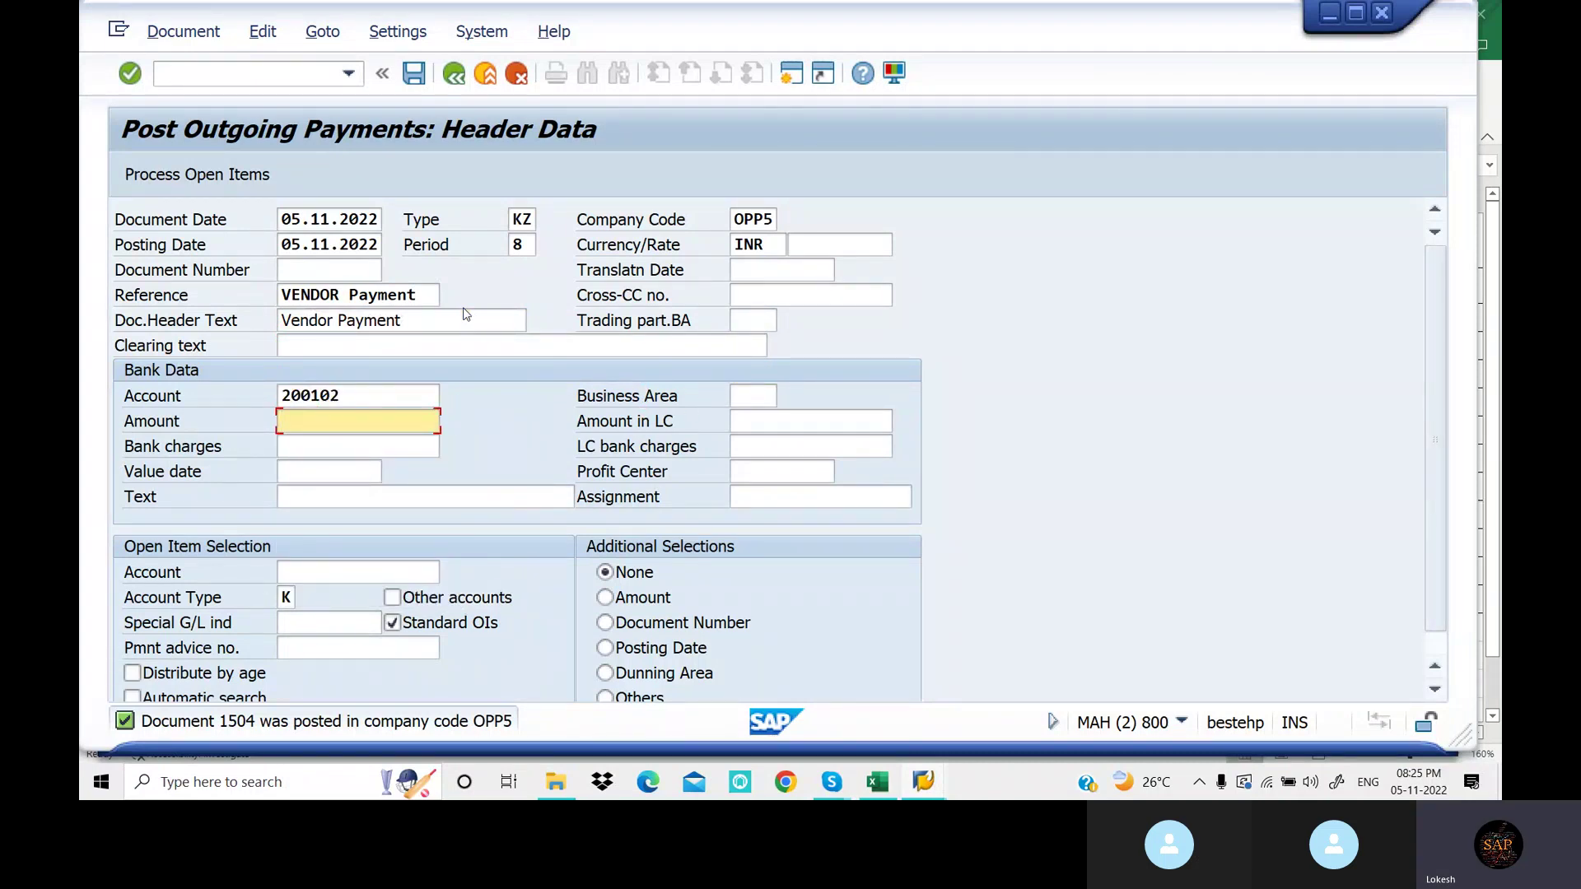
text(5000)
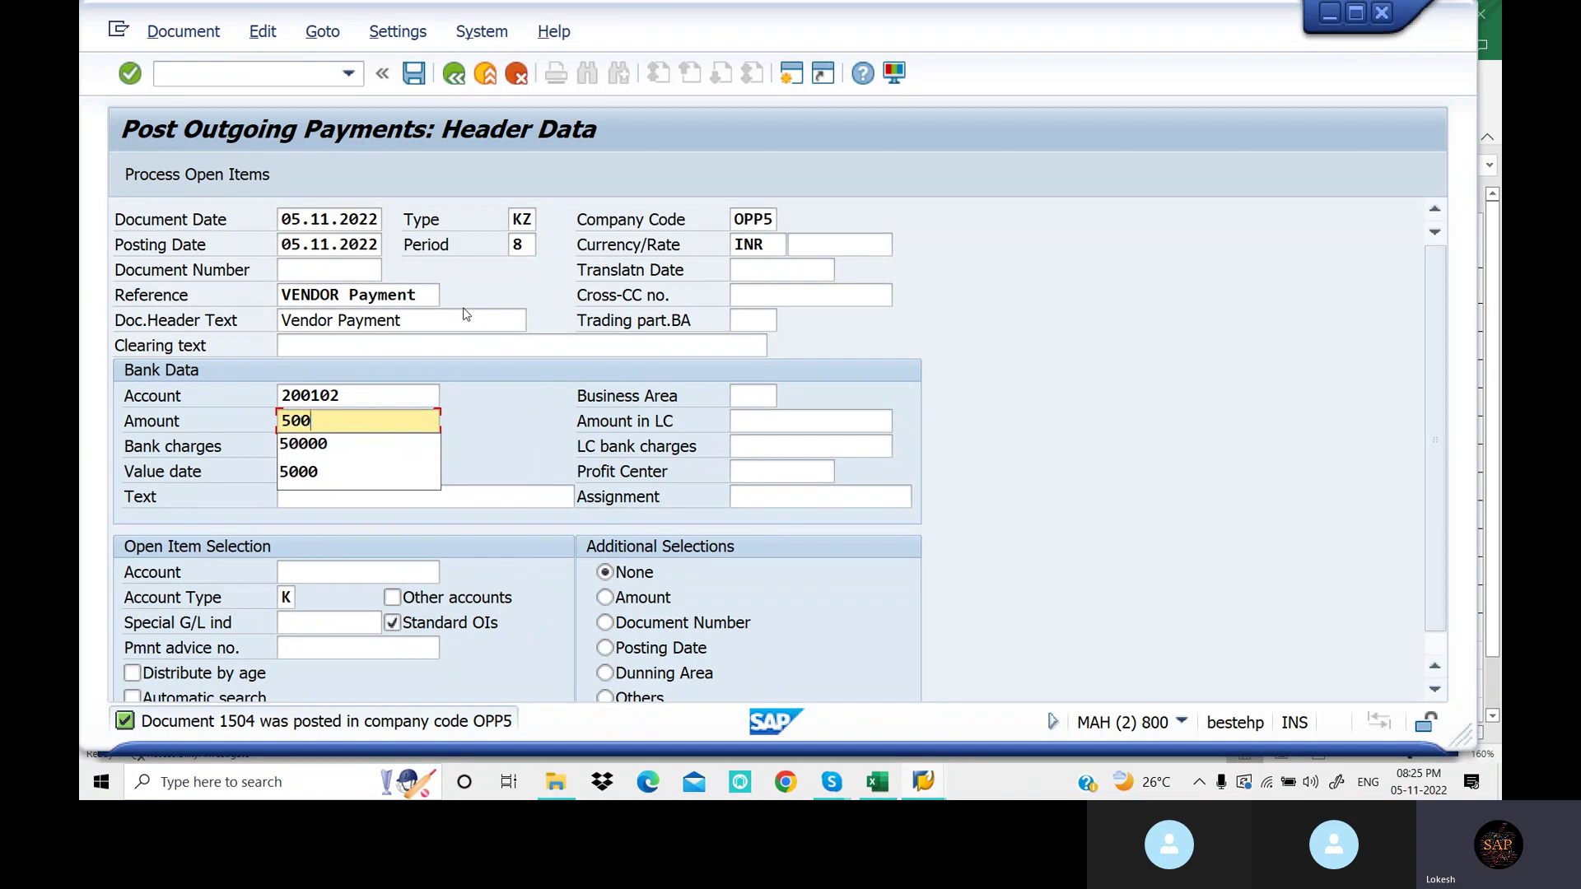
key(Tab)
key(Tab)
key(Tab)
key(Tab)
key(Tab)
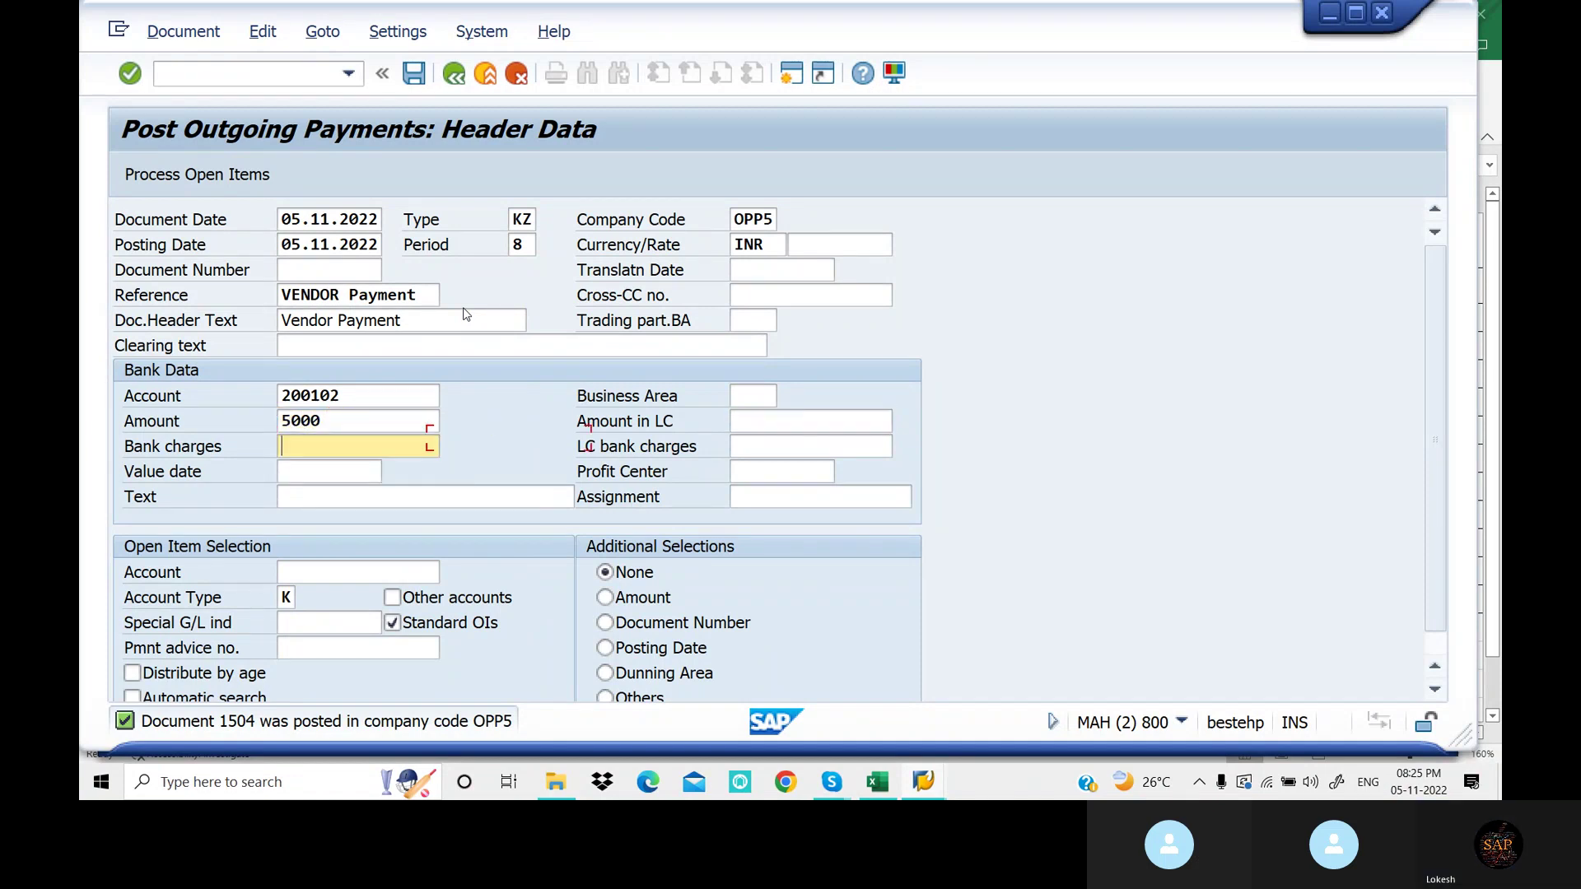
key(Tab)
key(Down)
key(Down)
key(Tab)
Select the KALYAN TRADERS vendor account for this 5000 payment and process its open items
key(Tab)
text(2525)
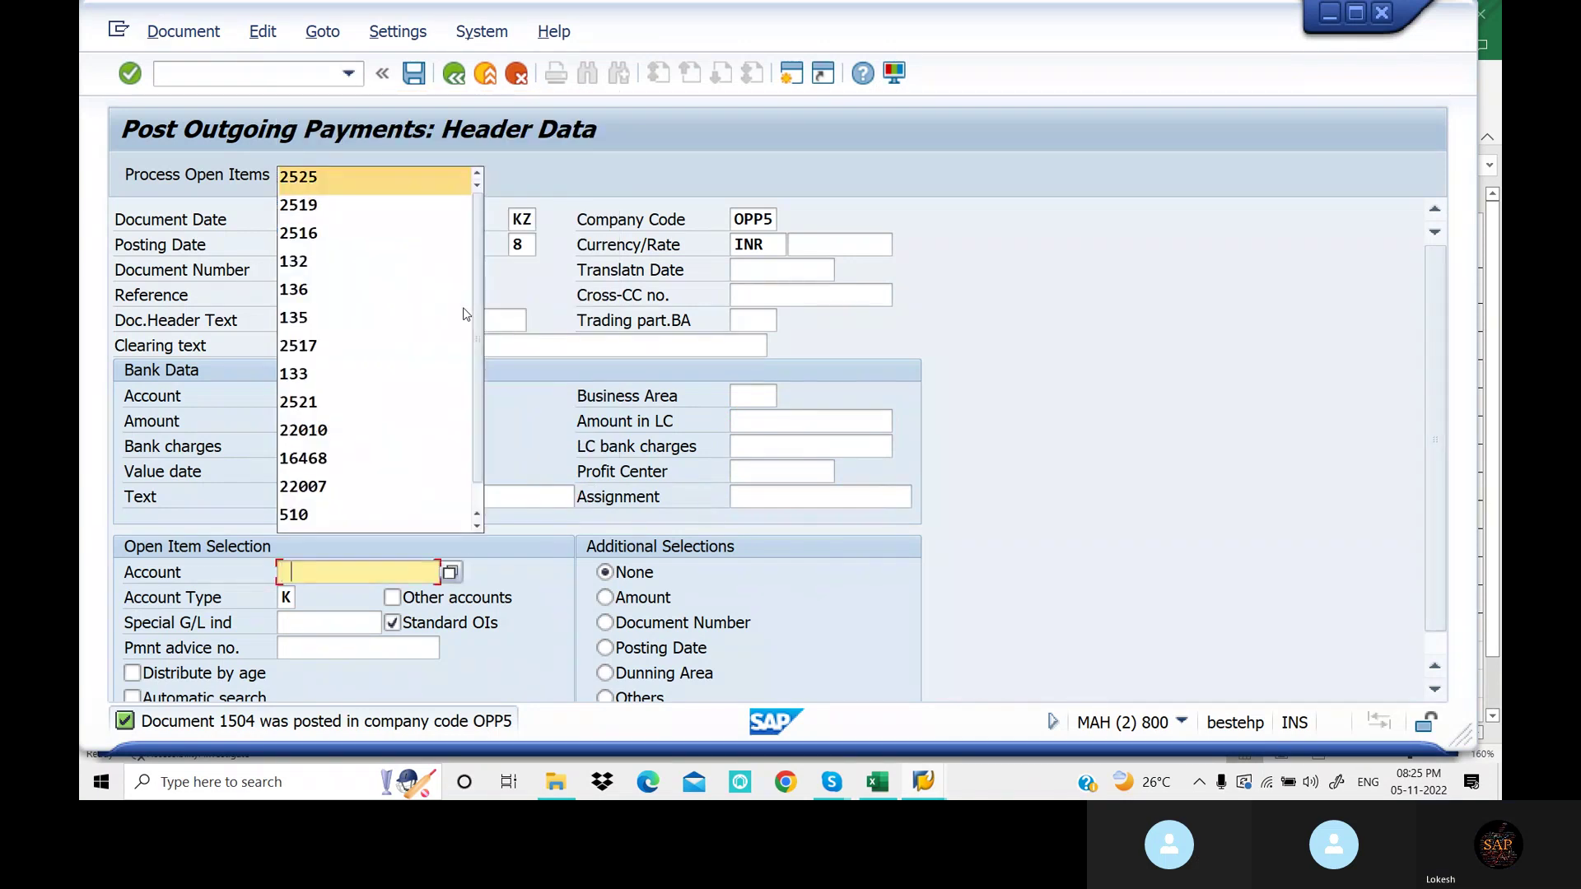
key(Tab)
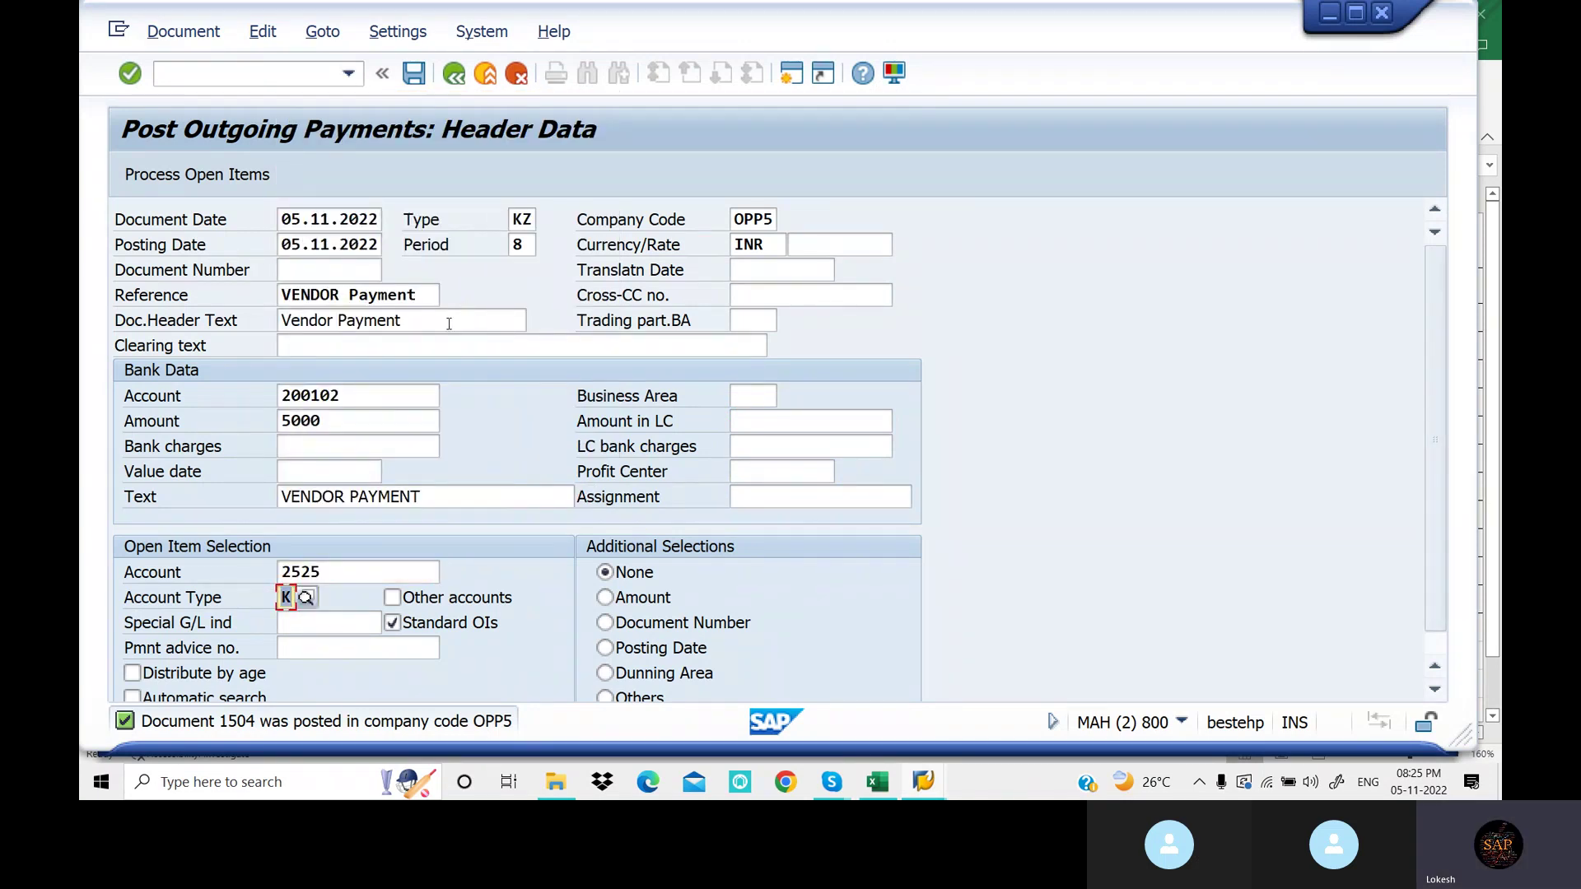
click(228, 181)
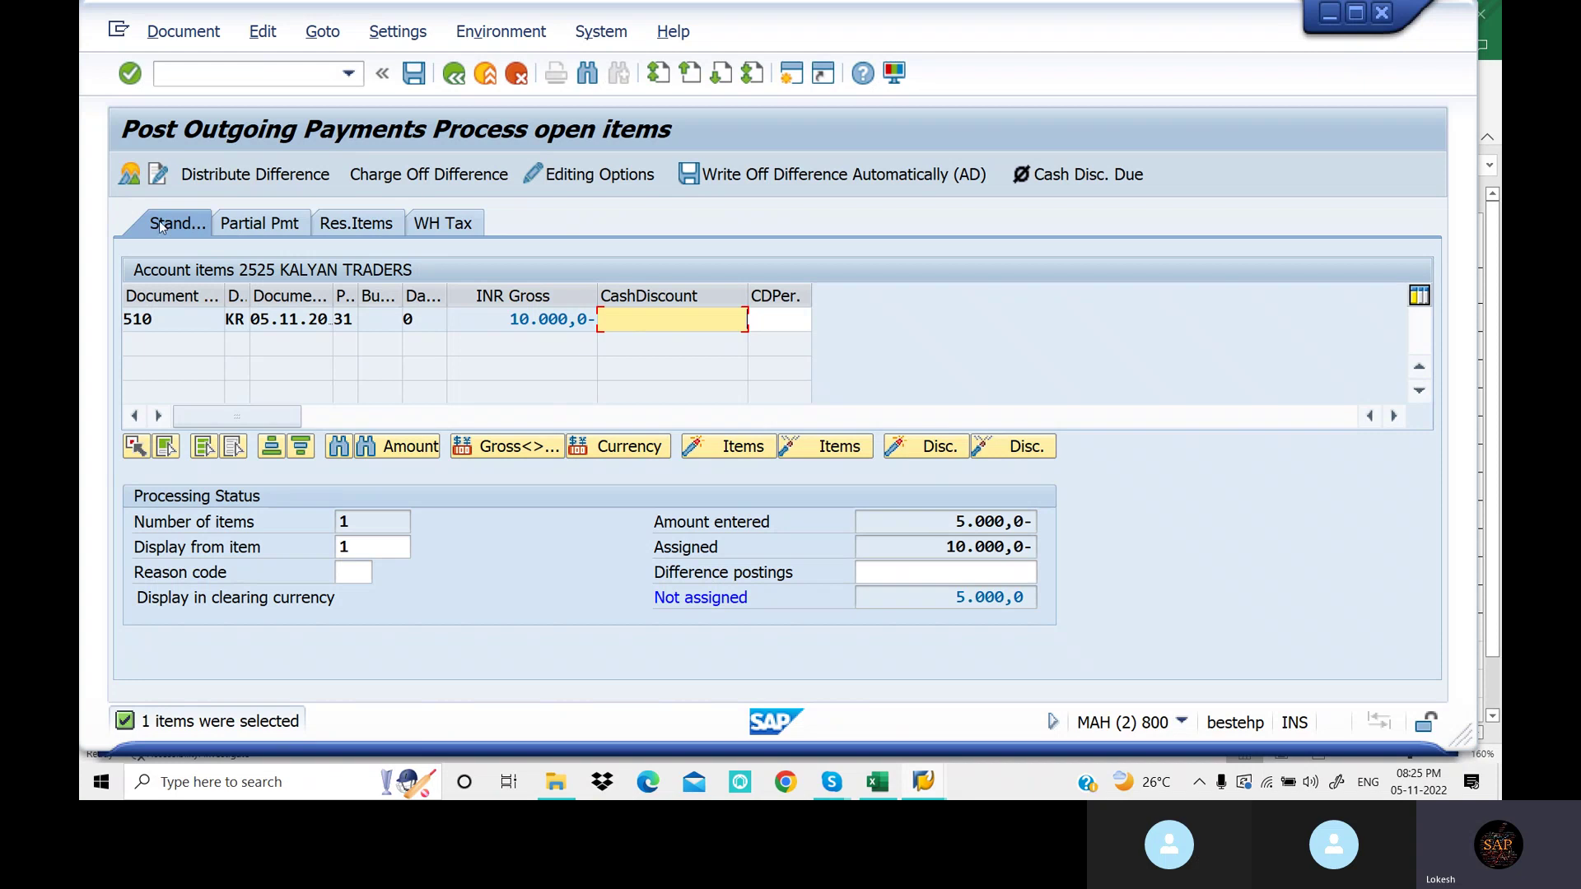
Switch the open items to residual item processing and assign the 5000 difference as the residual item of invoice 510
click(255, 222)
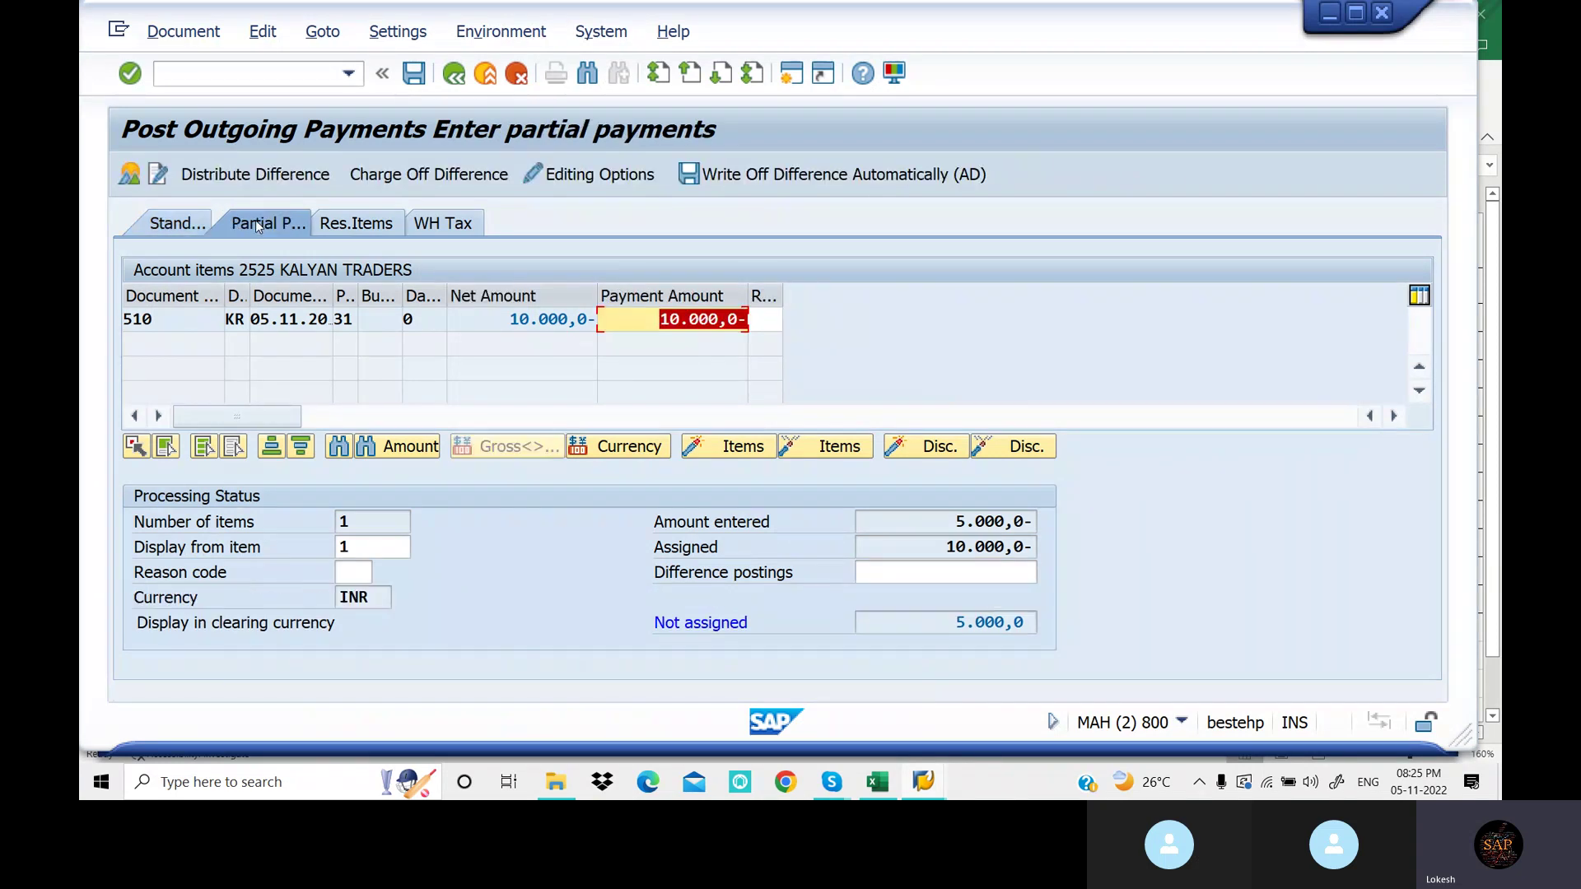
click(372, 228)
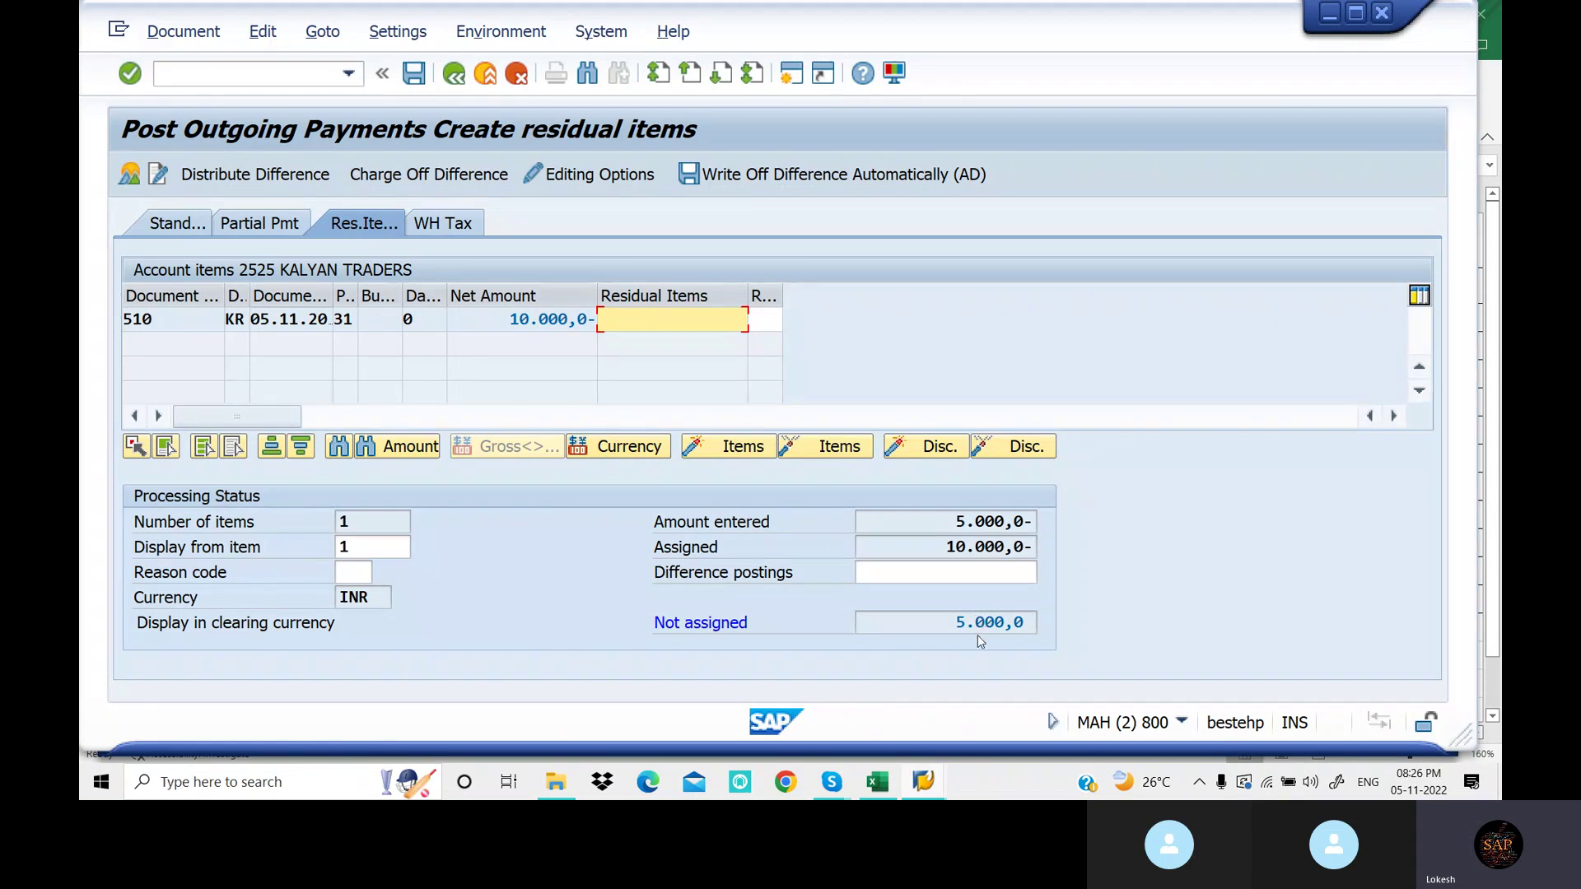
double_click(699, 321)
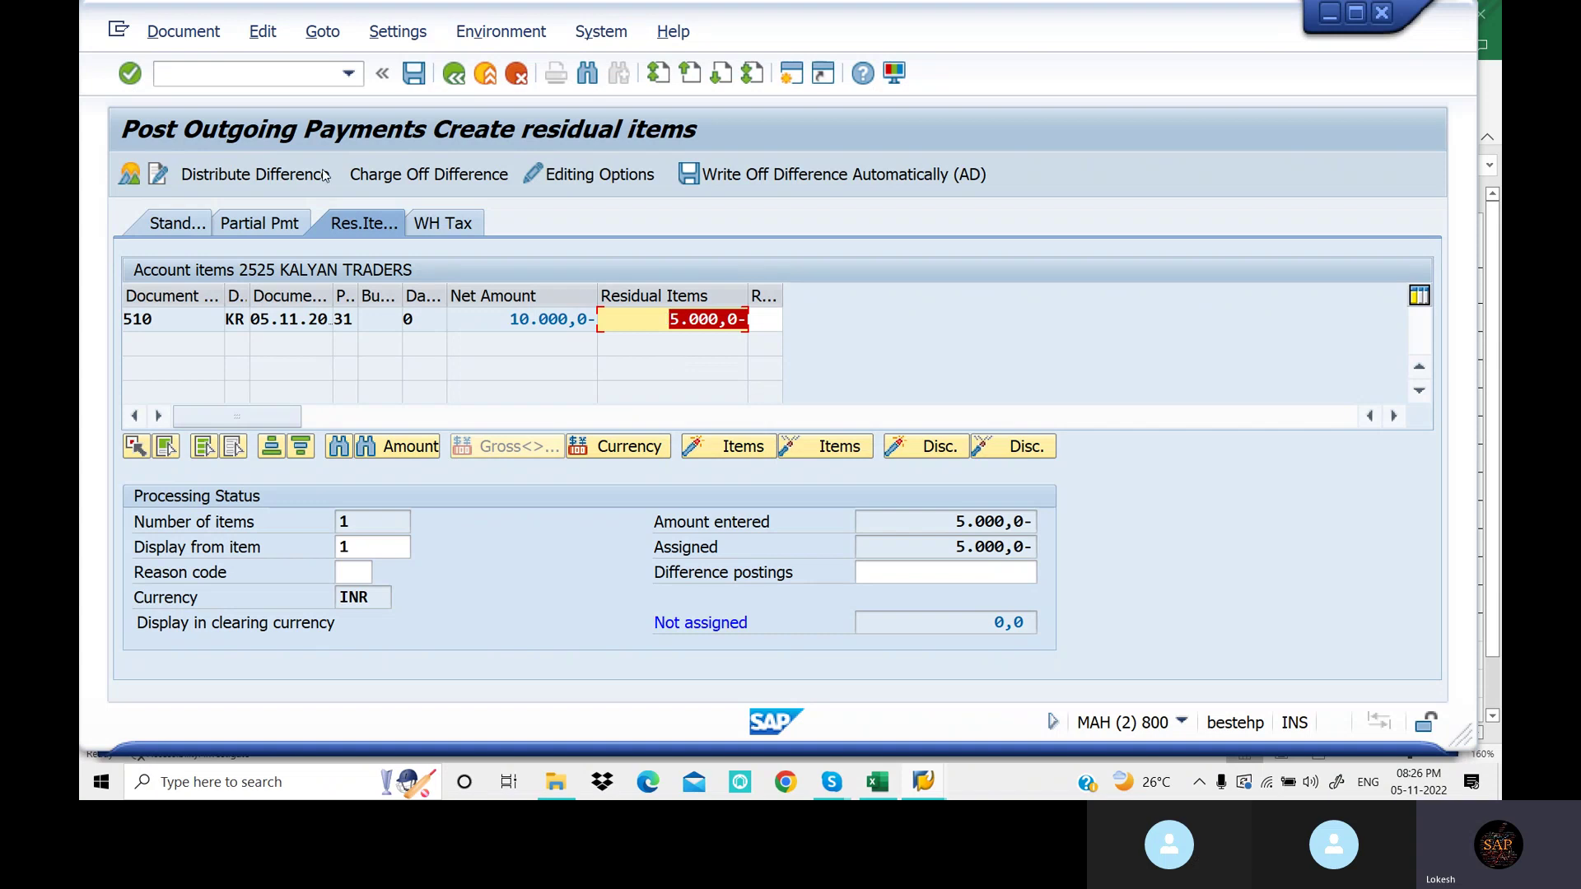
Add a line item text to the marked KALYAN TRADERS residual item and return to the document overview
click(413, 75)
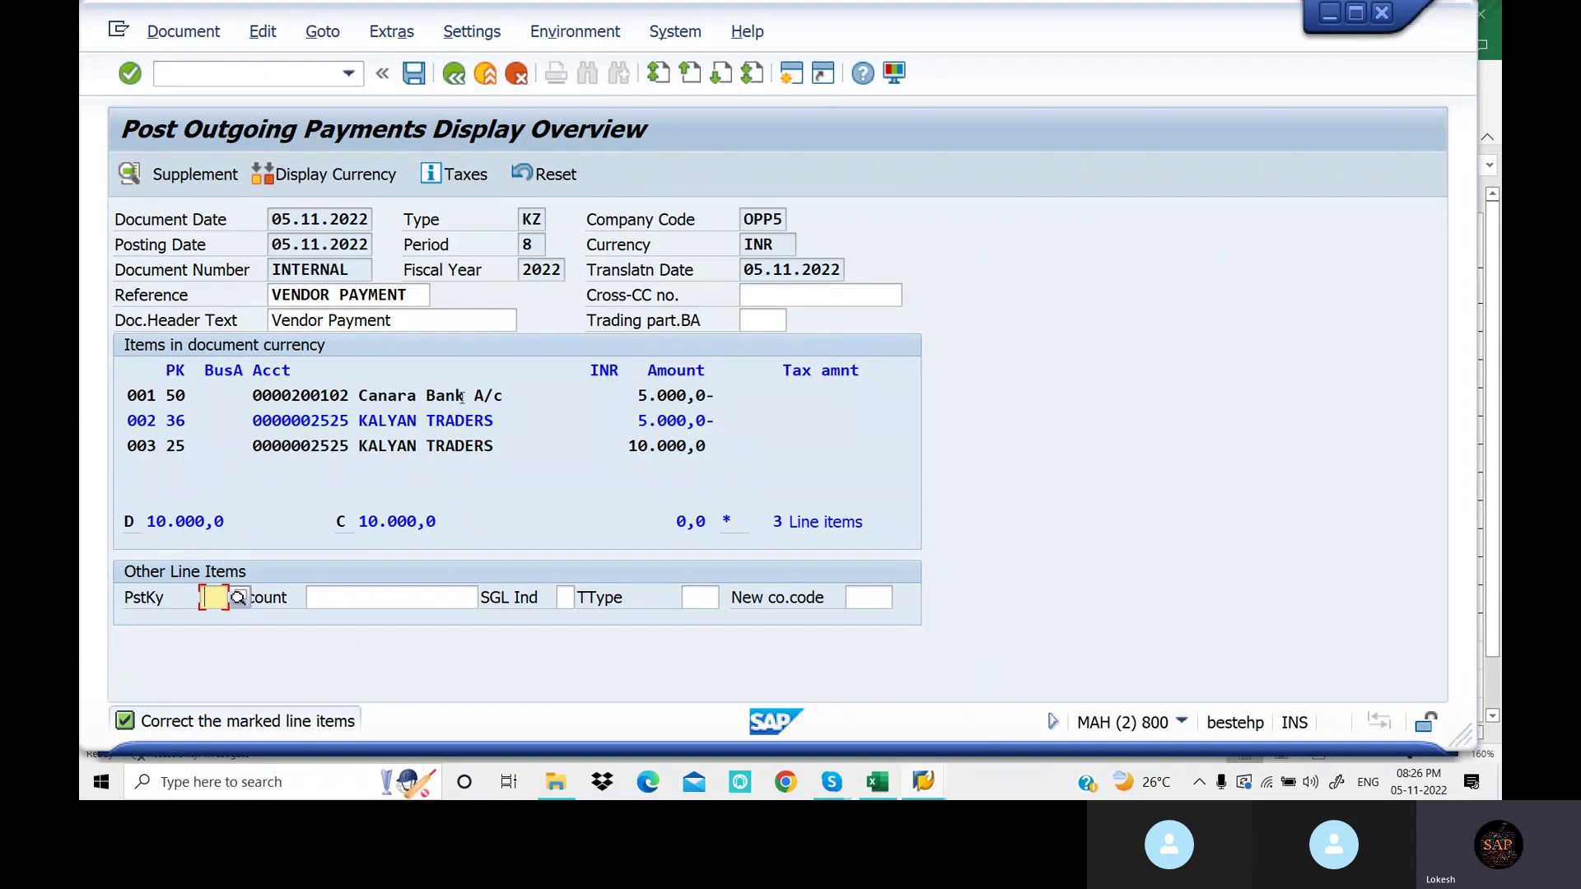
double_click(395, 420)
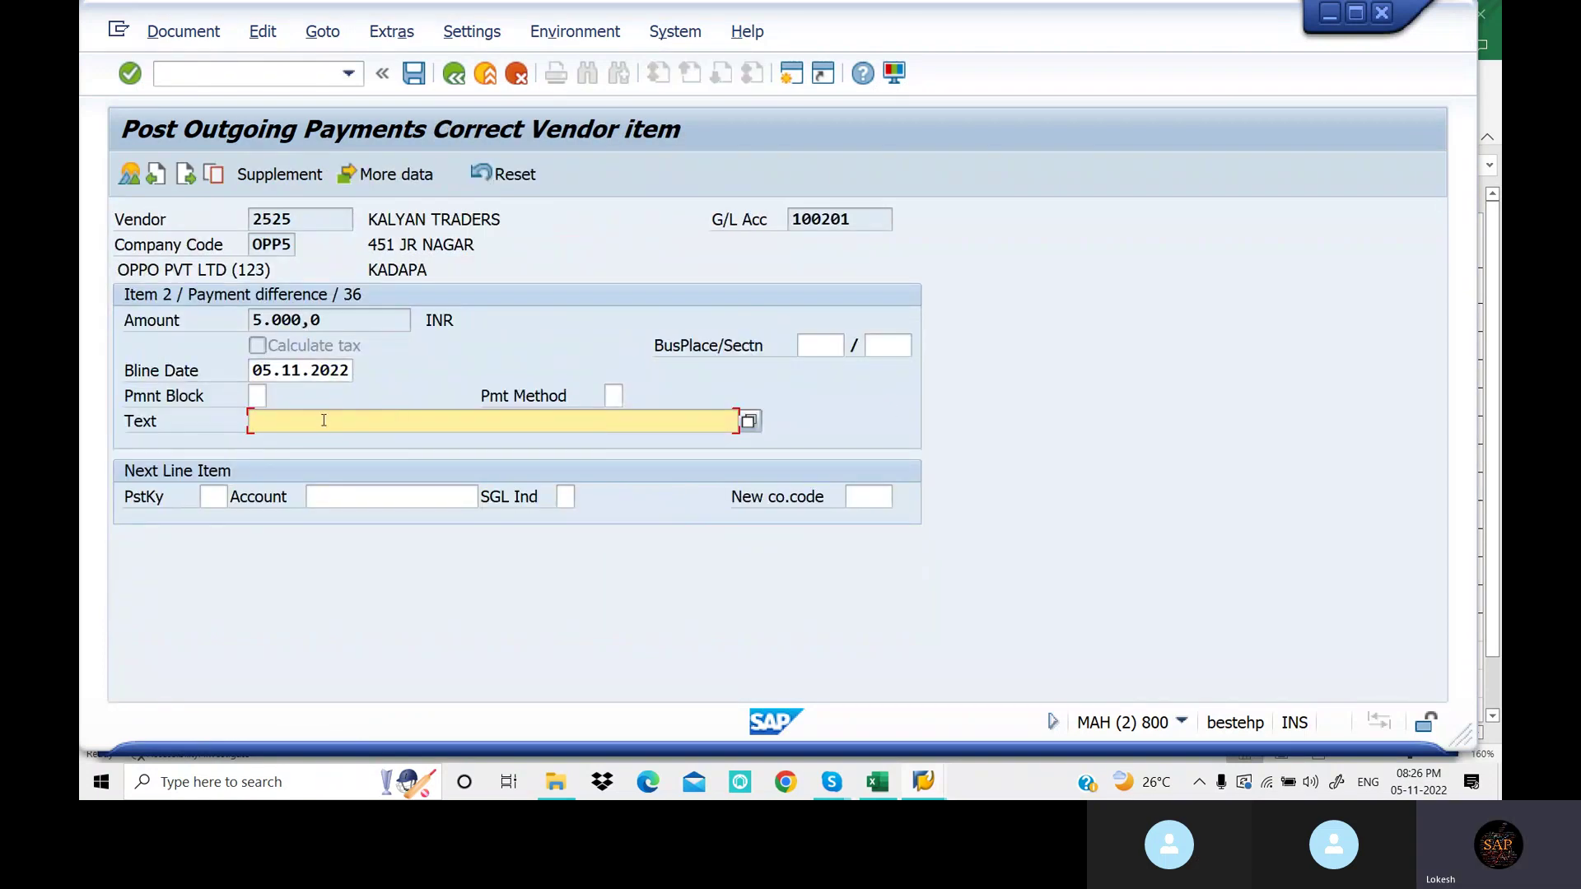
key(Down)
key(Down)
key(Return)
click(214, 497)
click(453, 74)
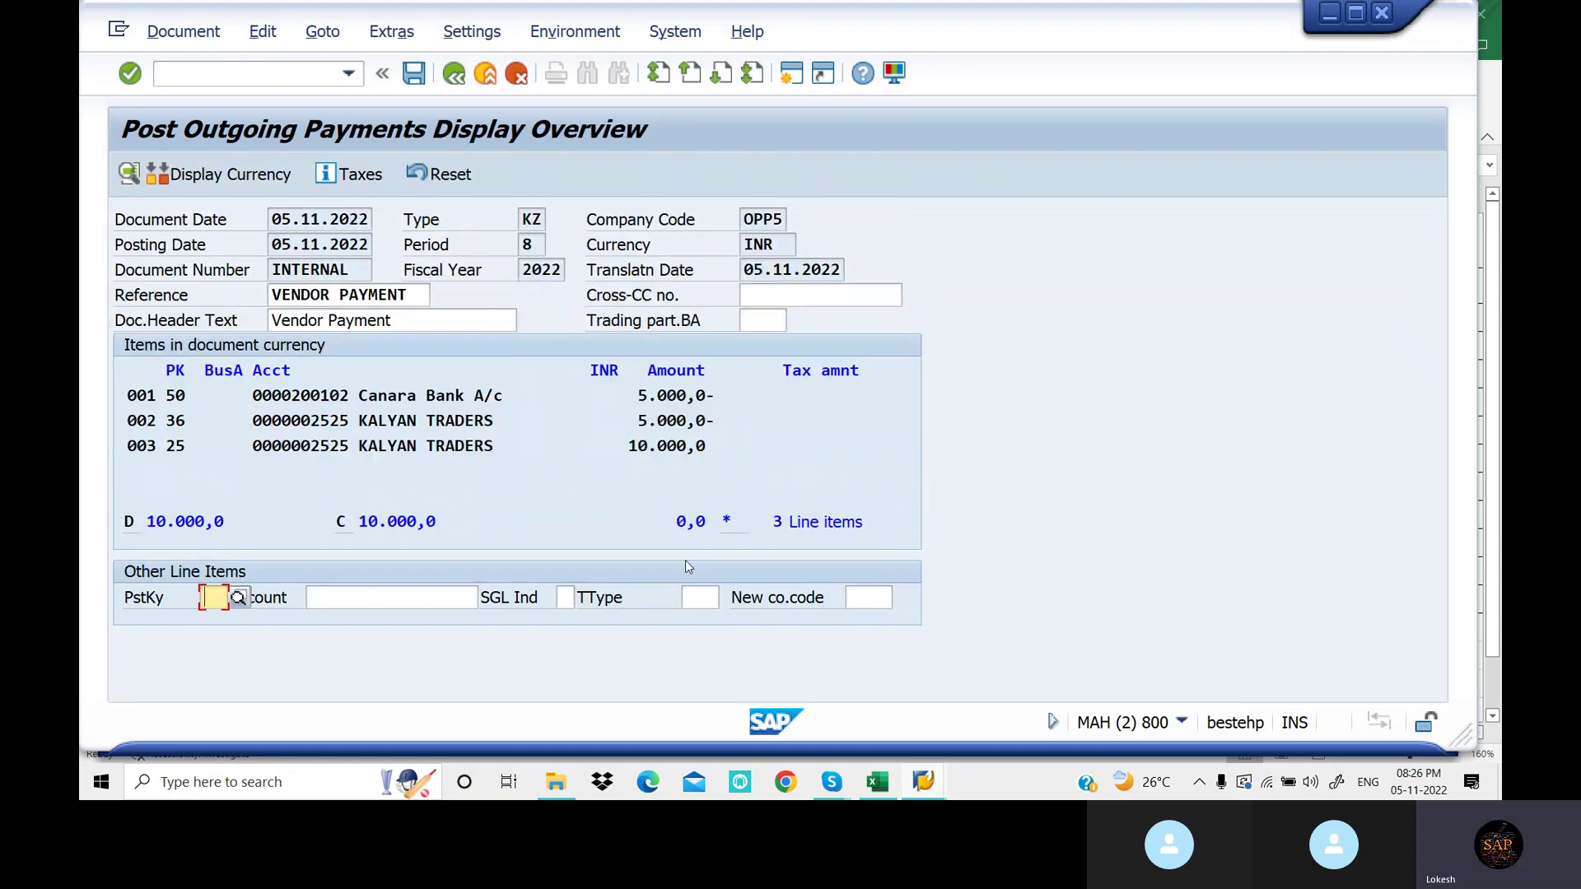
Post the 5000 outgoing payment with the residual item and switch to the vendor line item display session
click(413, 74)
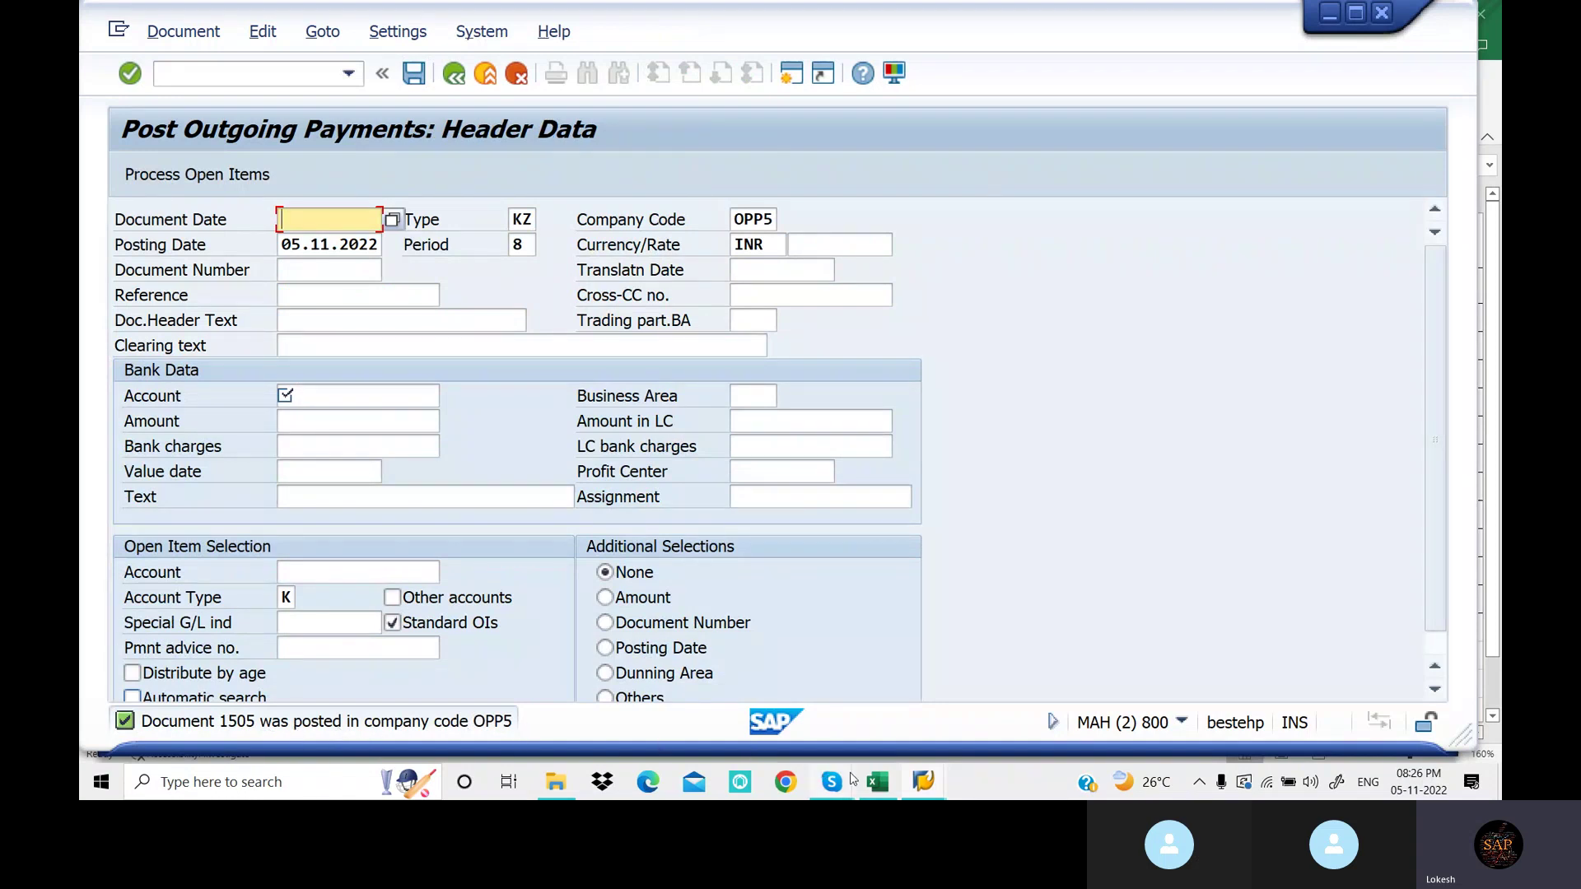
mouse_move(933, 786)
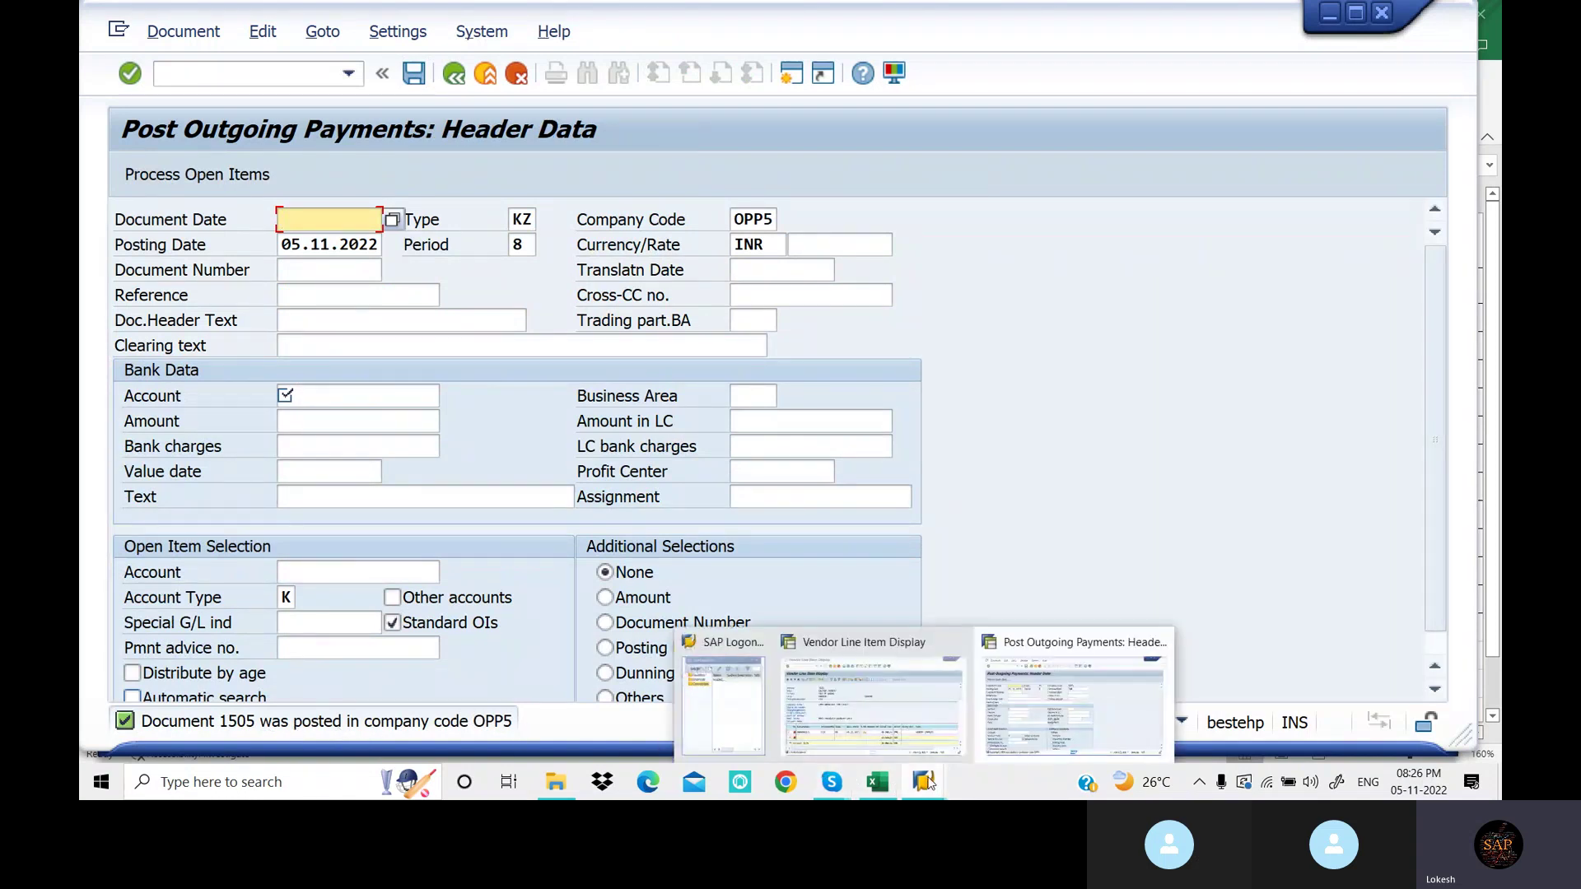
click(882, 651)
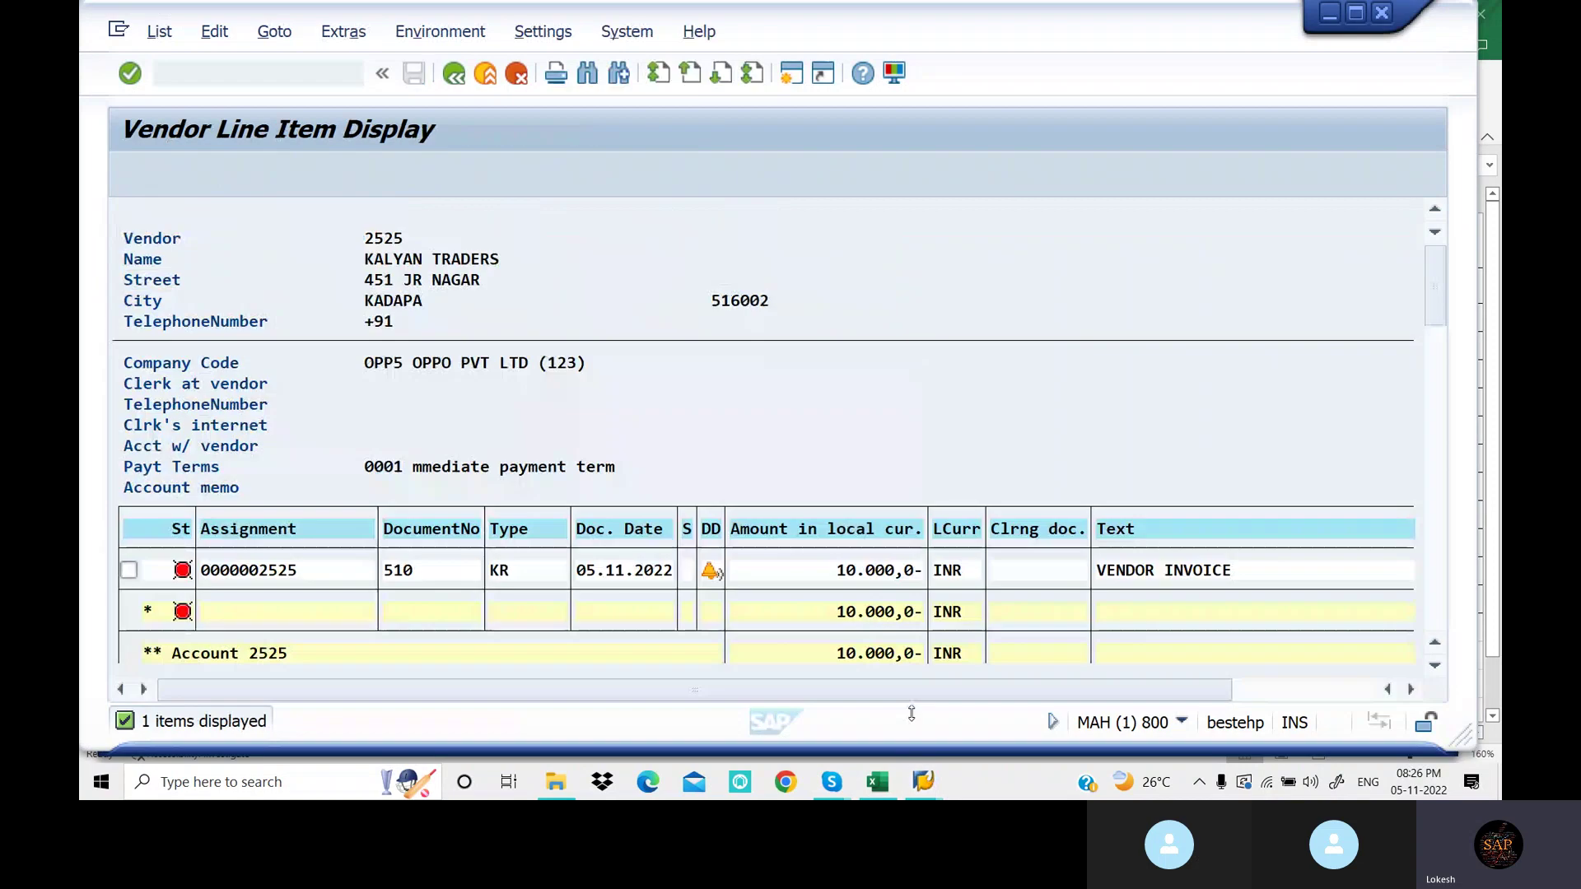
Refresh the KALYAN TRADERS vendor line item list and switch back to the outgoing payments session
click(159, 32)
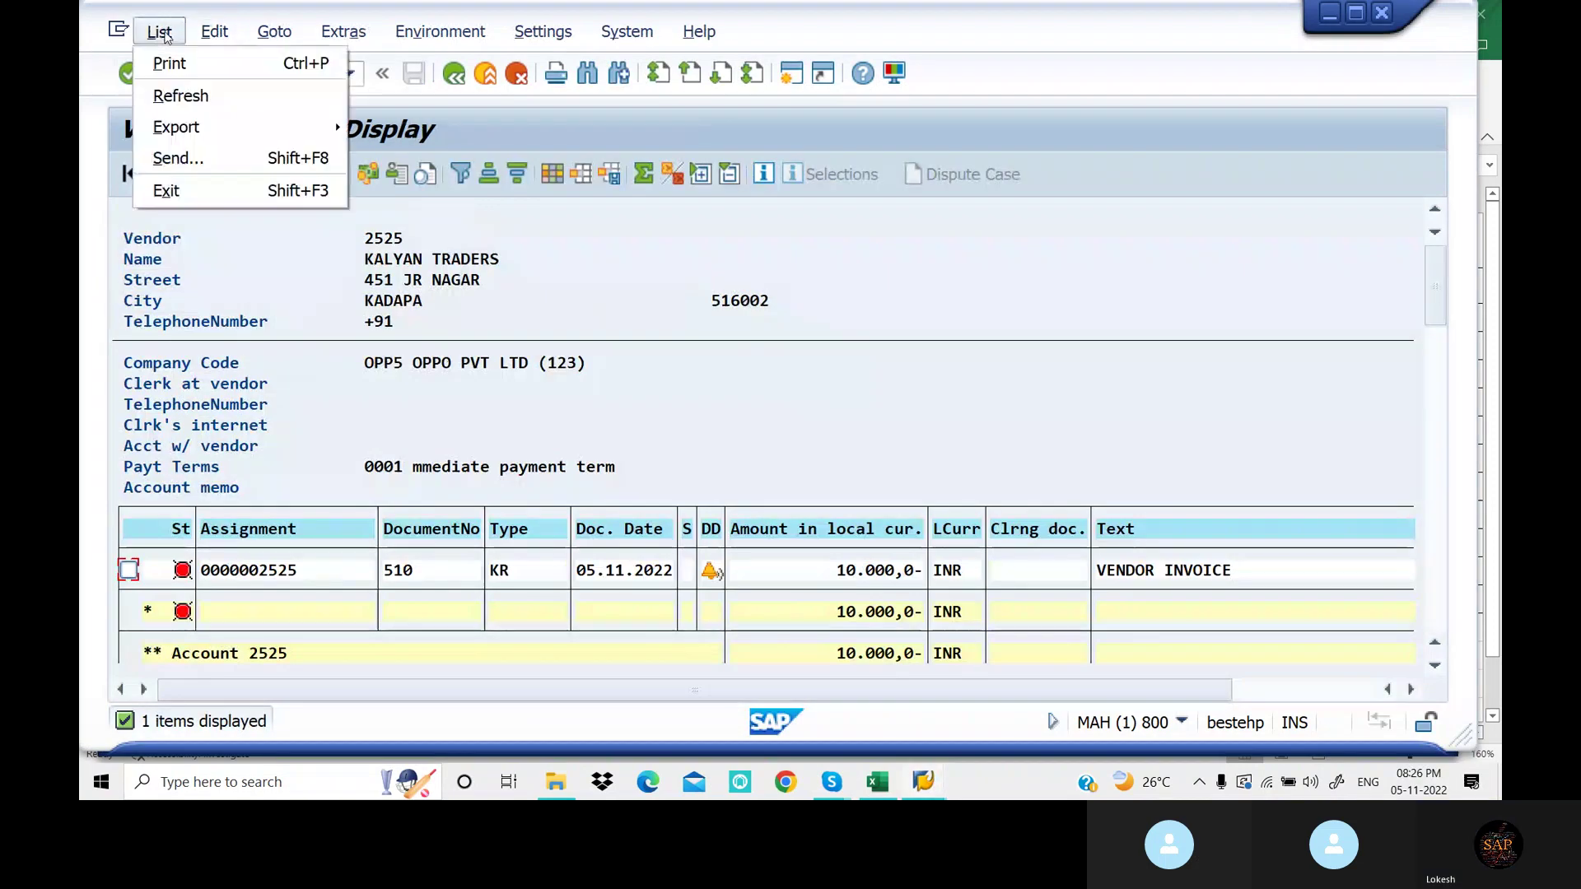
click(190, 101)
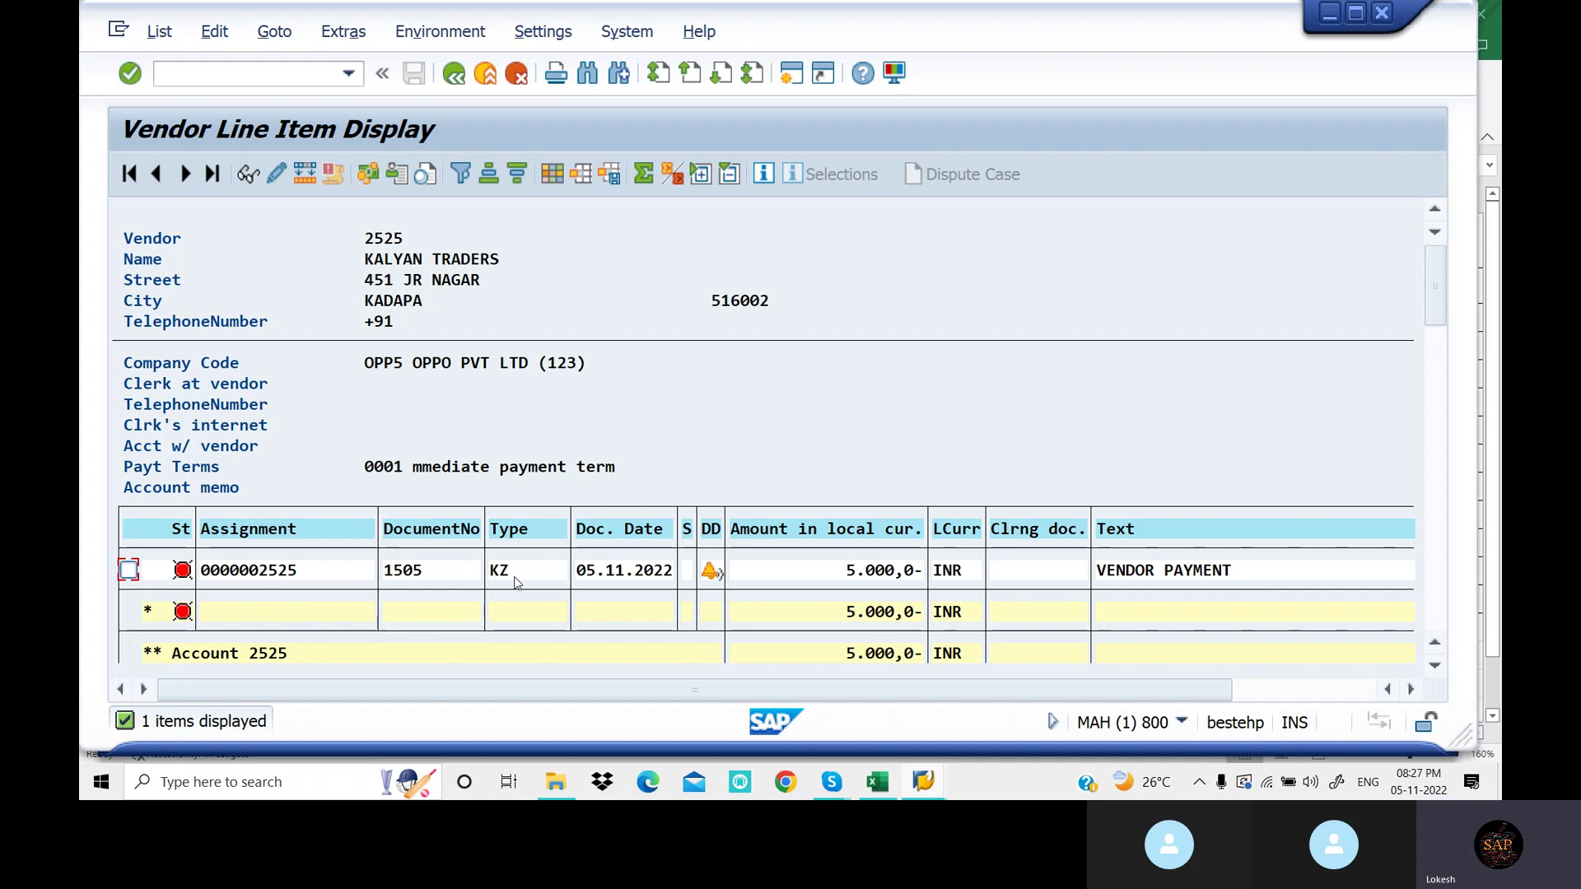
click(923, 781)
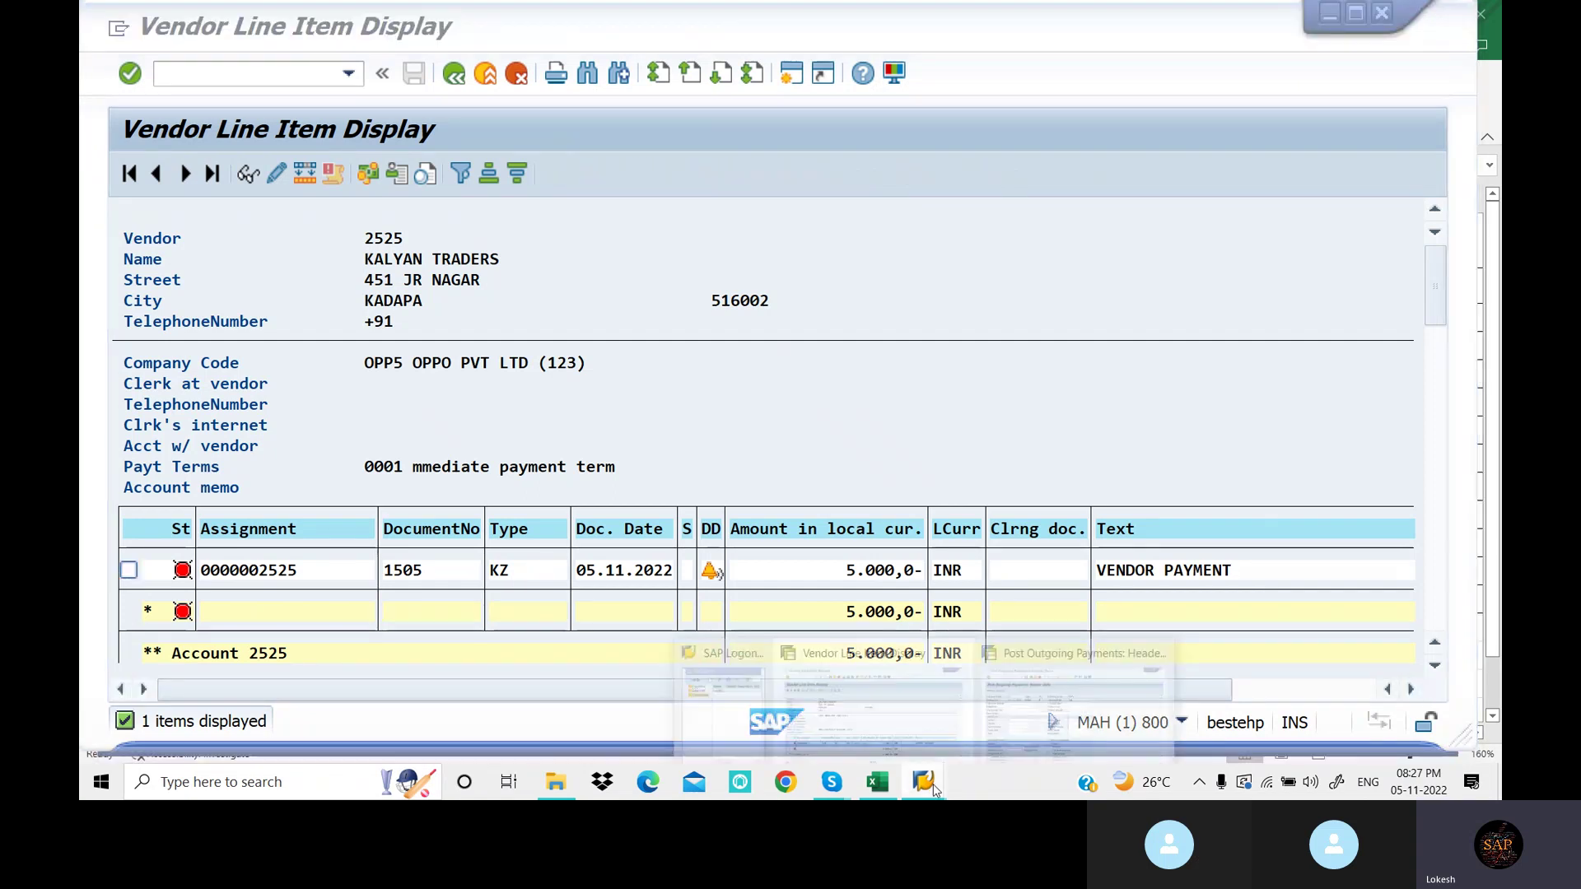
click(1045, 708)
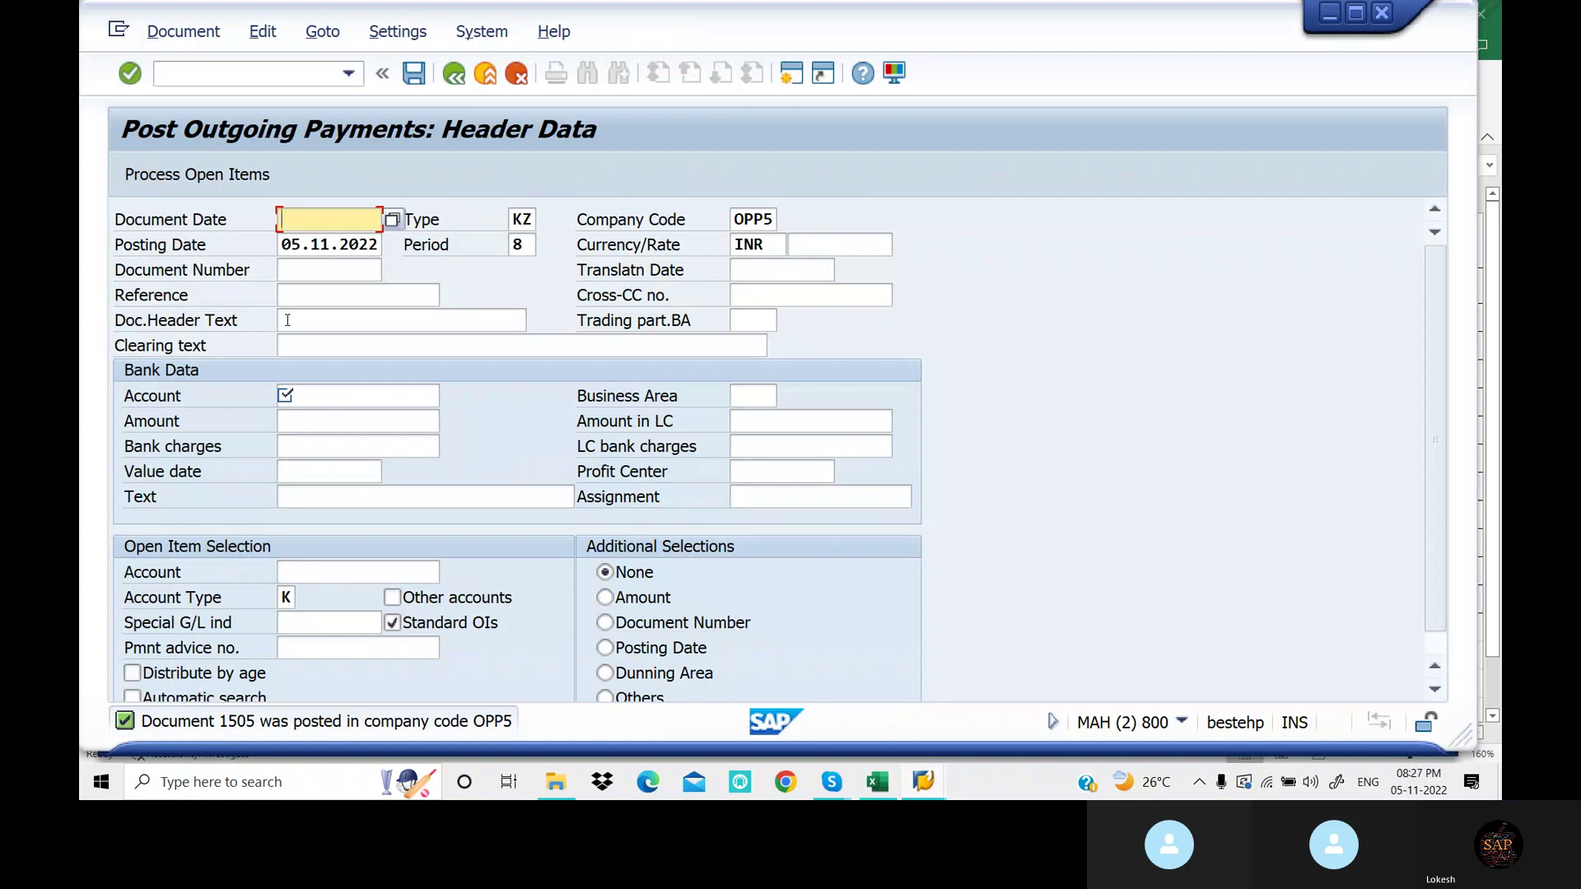
Set the document date of the new outgoing payment to 05.11.2022
key(space)
key(Down)
key(Tab)
key(Tab)
key(Tab)
key(Tab)
key(Tab)
key(Tab)
key(Tab)
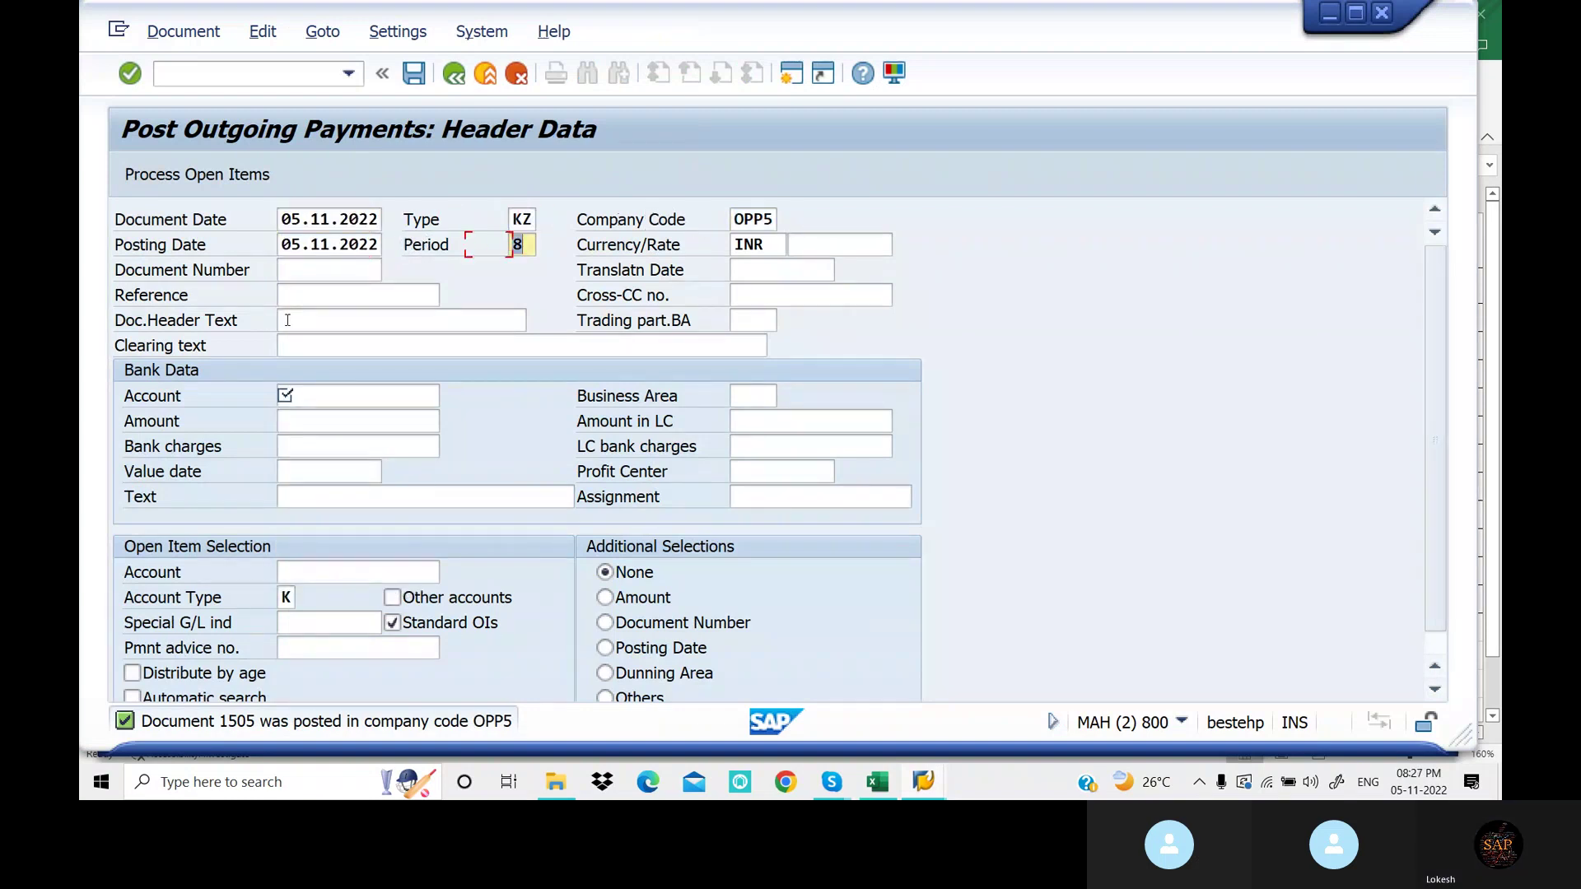
Enter VENDOR Payment as the reference and Vendor Payment as the document header text
key(Tab)
key(Tab)
key(space)
key(Down)
key(Tab)
key(Tab)
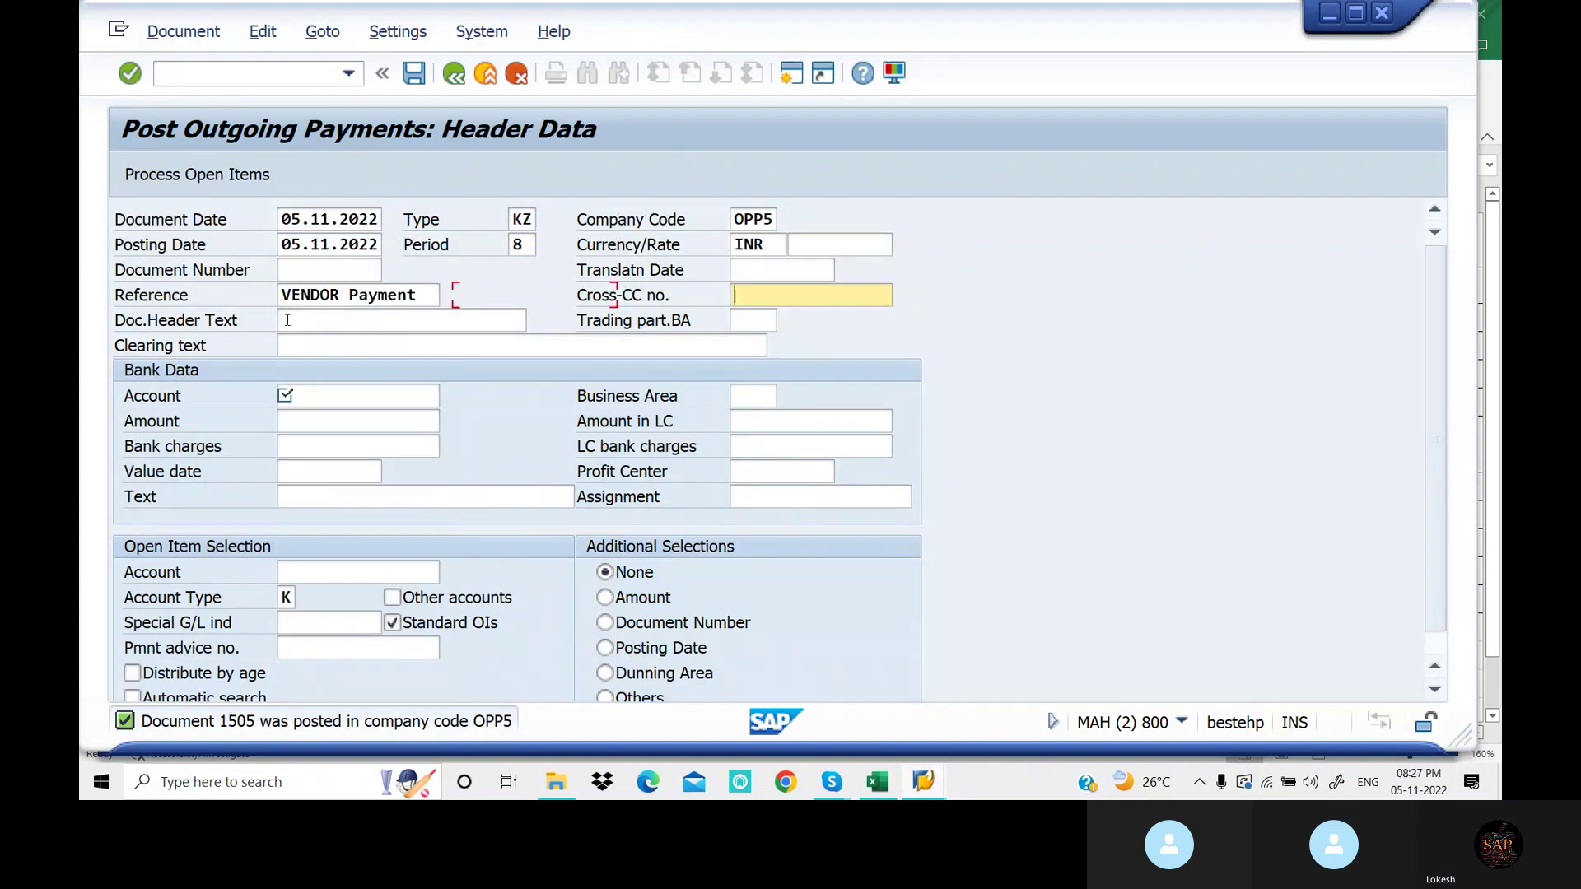
key(space)
key(Down)
key(Tab)
key(Tab)
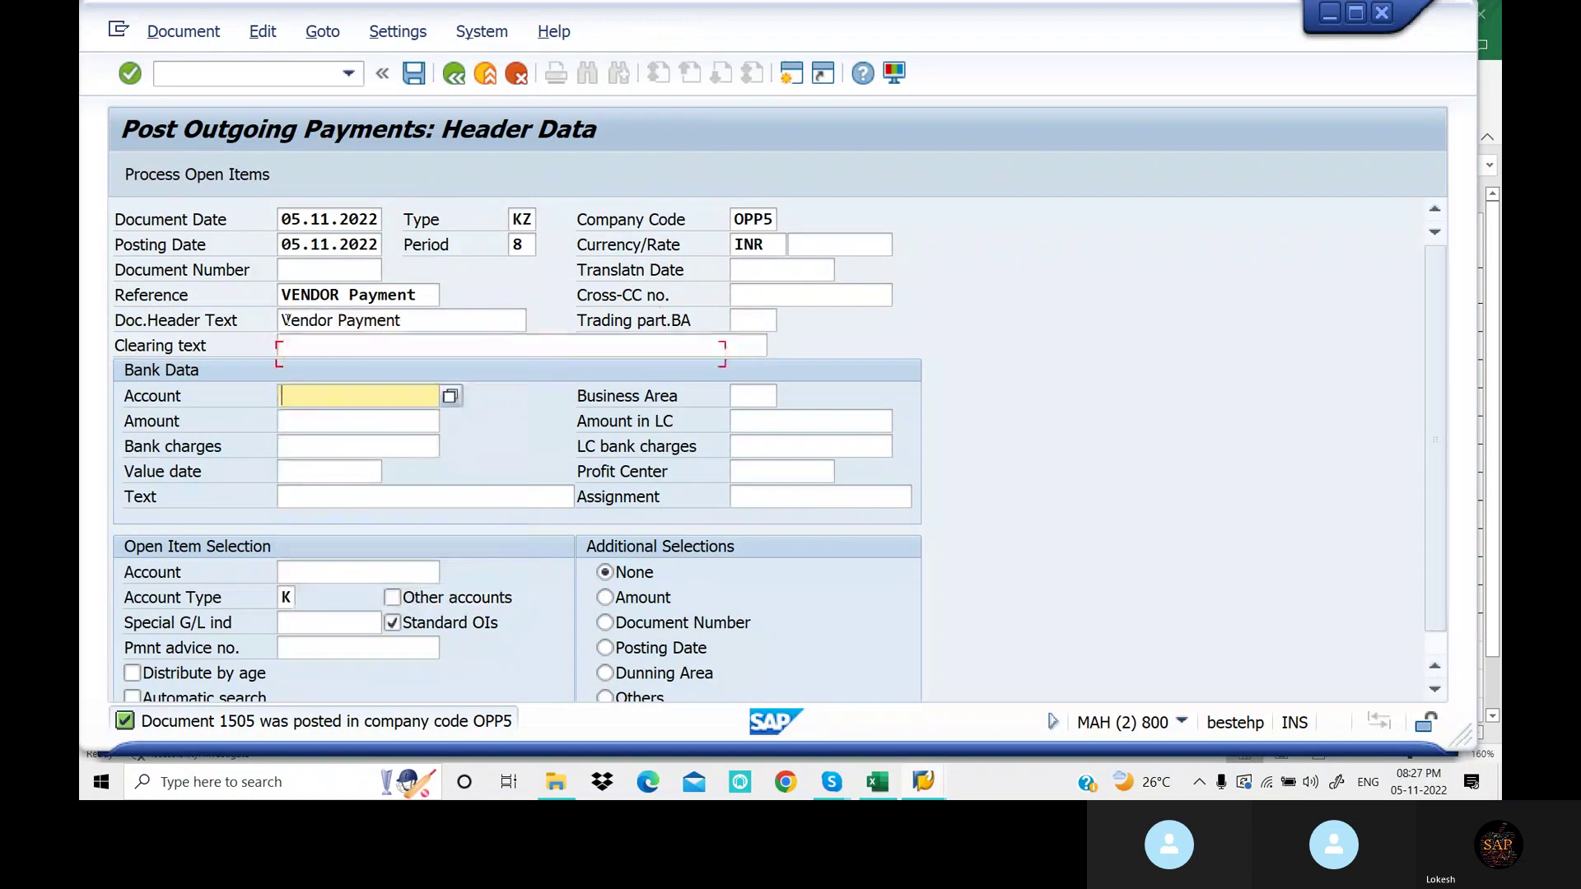
Enter the Canara Bank account in the bank data and set the payment amount to 2000
key(space)
key(Down)
key(Tab)
key(Tab)
key(space)
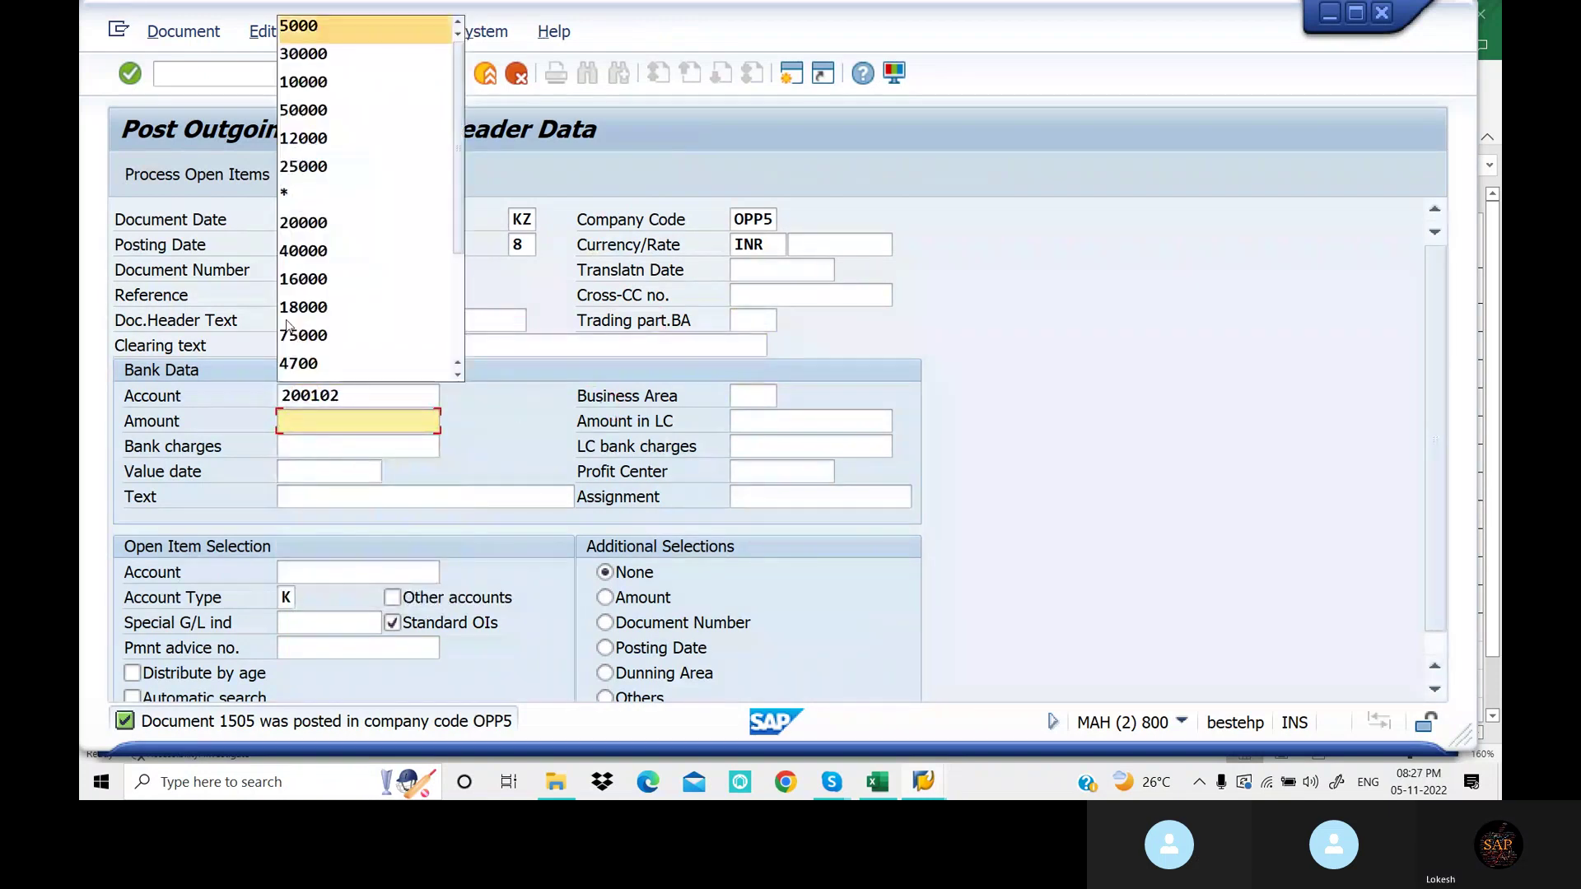
key(BackSpace)
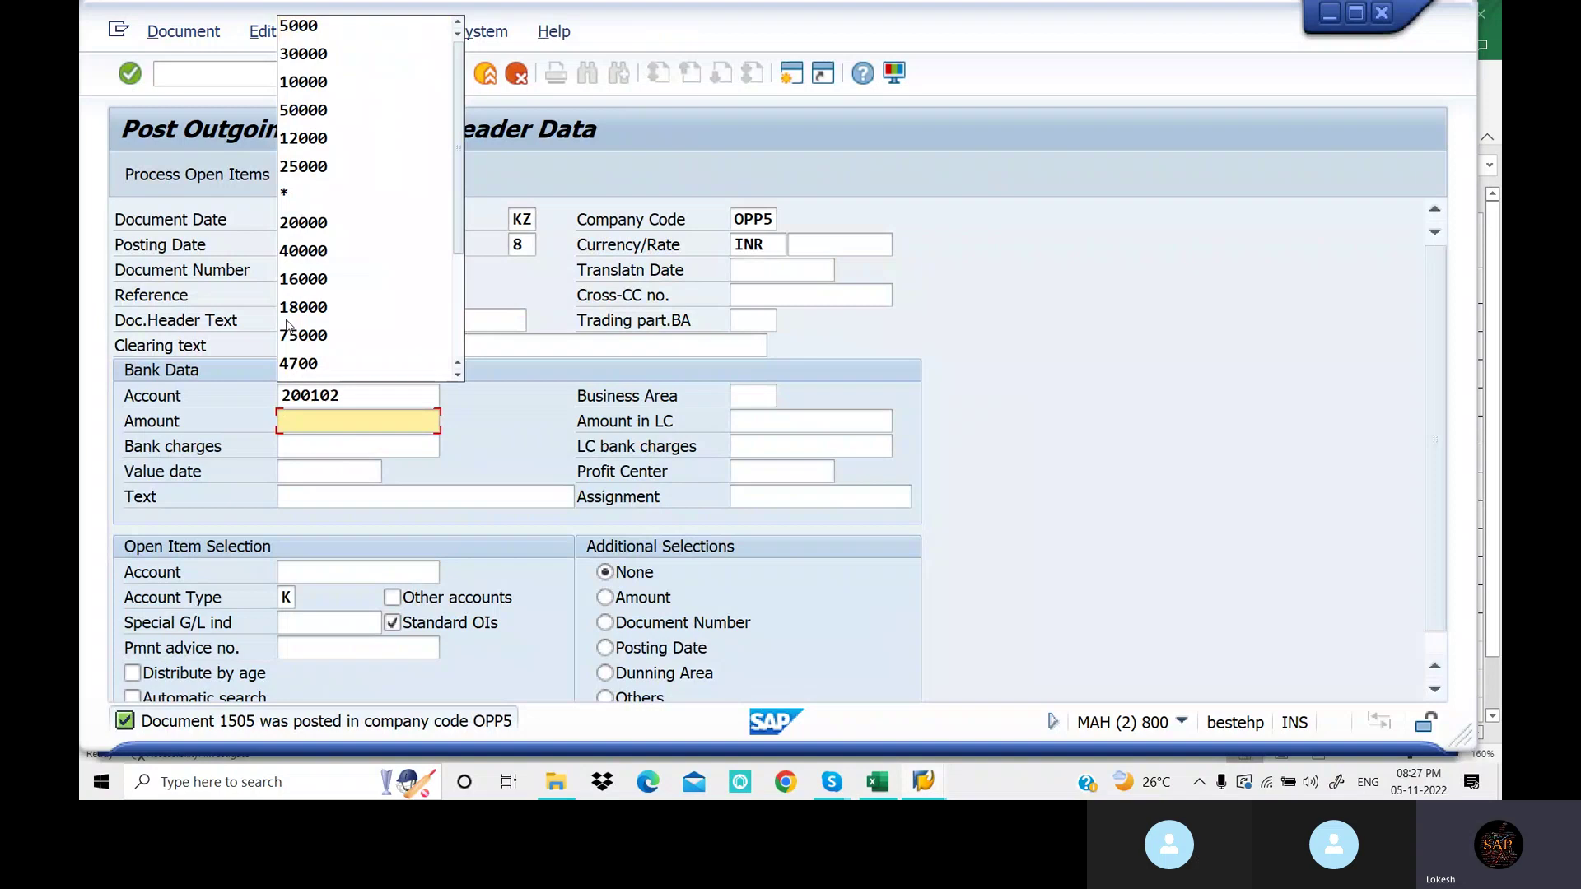
text(2000)
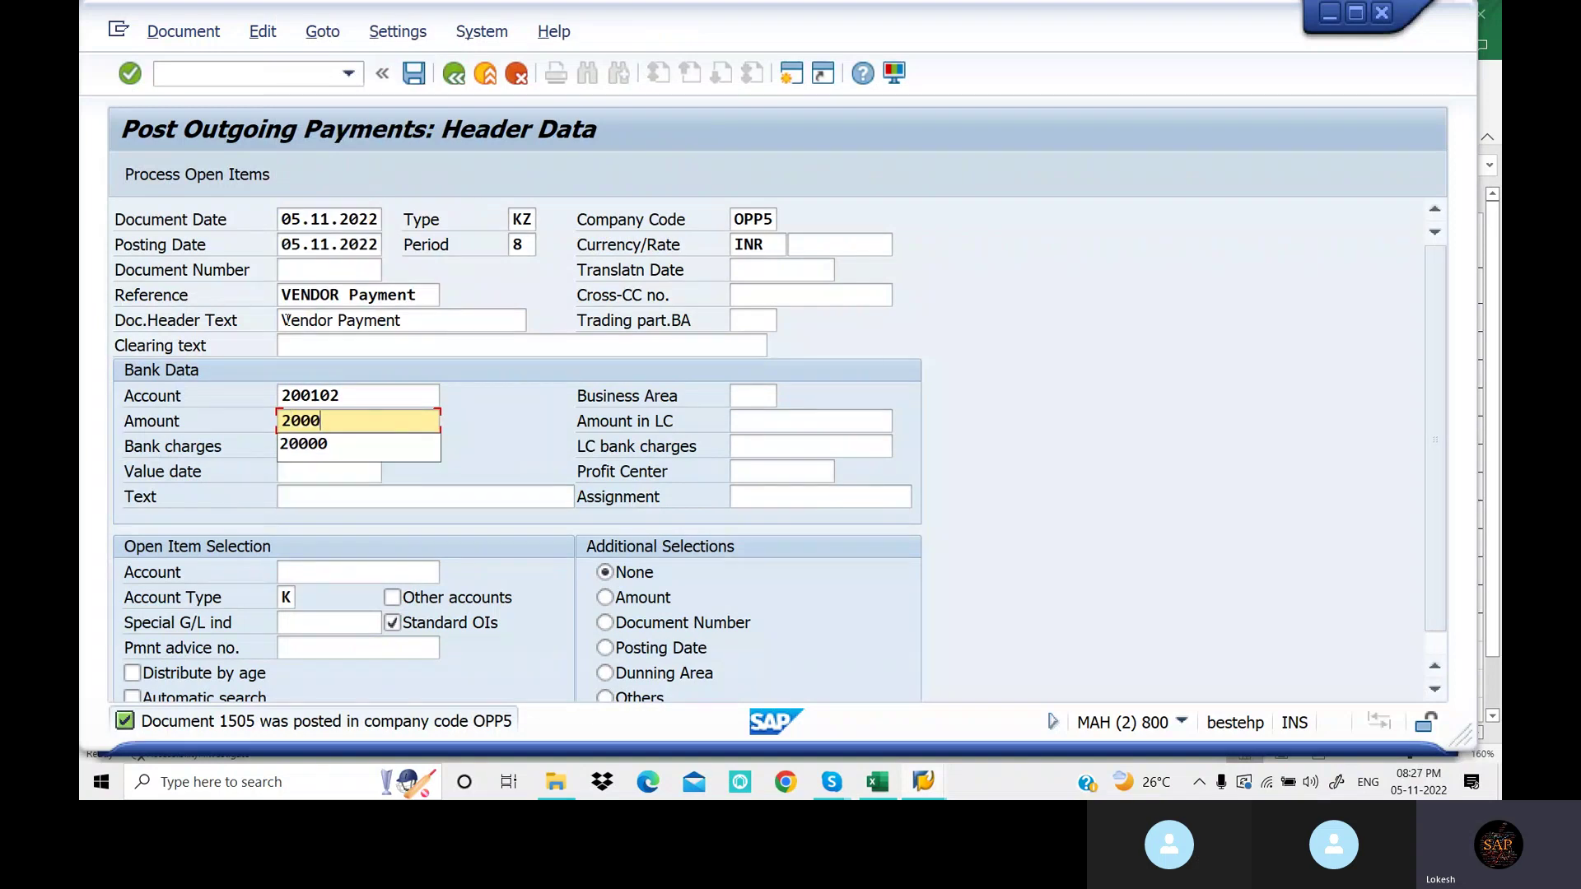
Set the bank data text to VENDOR PAYMENT and process the open items of the KALYAN TRADERS vendor account
key(Tab)
key(Tab)
key(Tab)
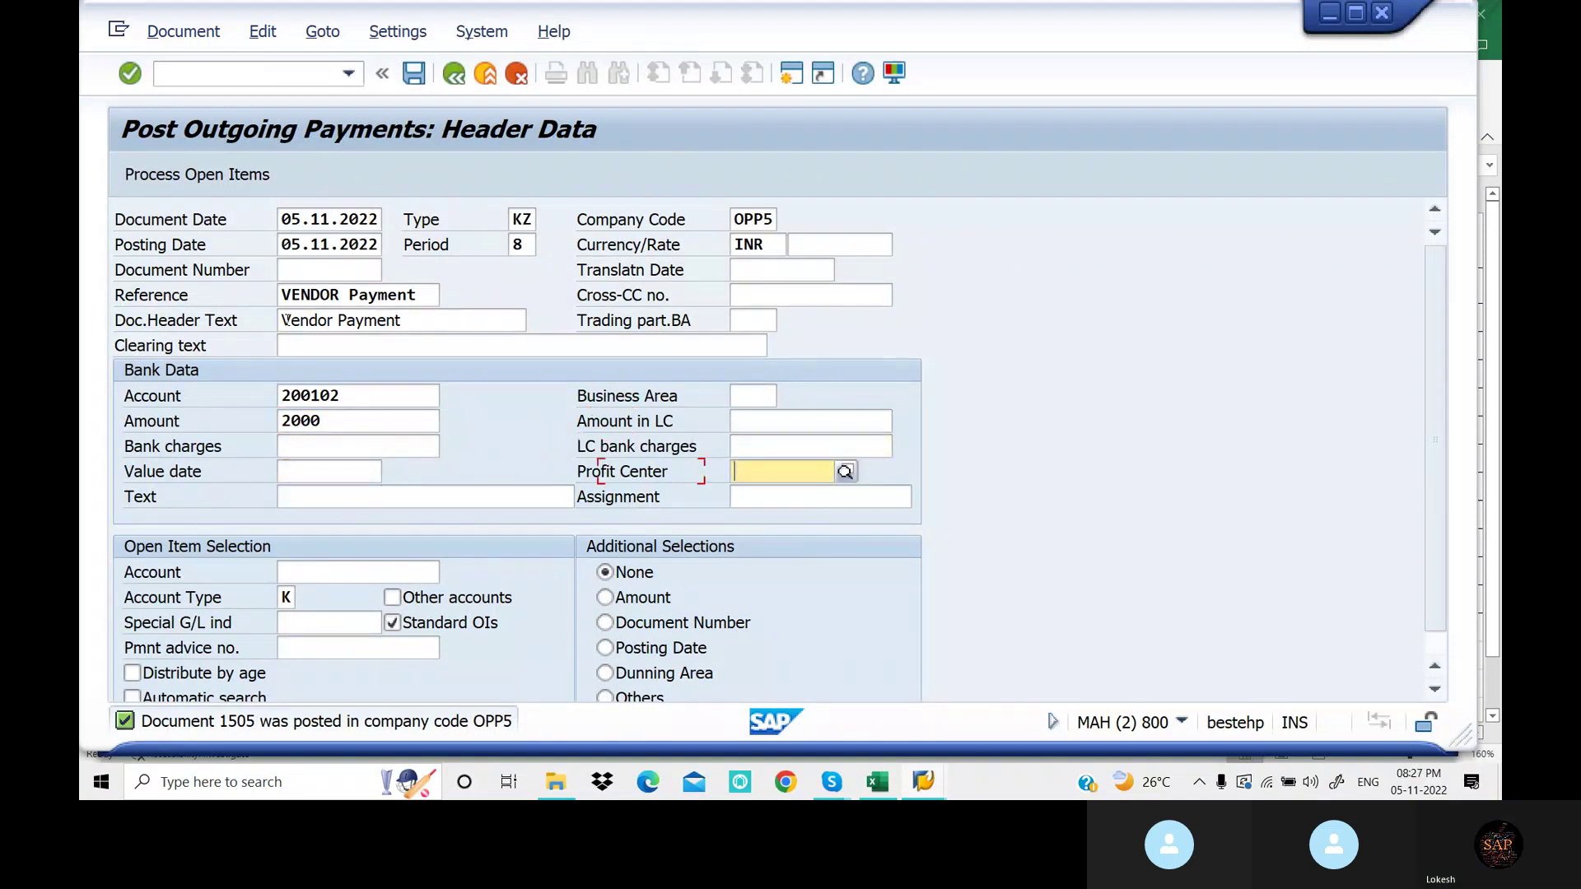
key(Tab)
key(Down)
key(Tab)
key(Down)
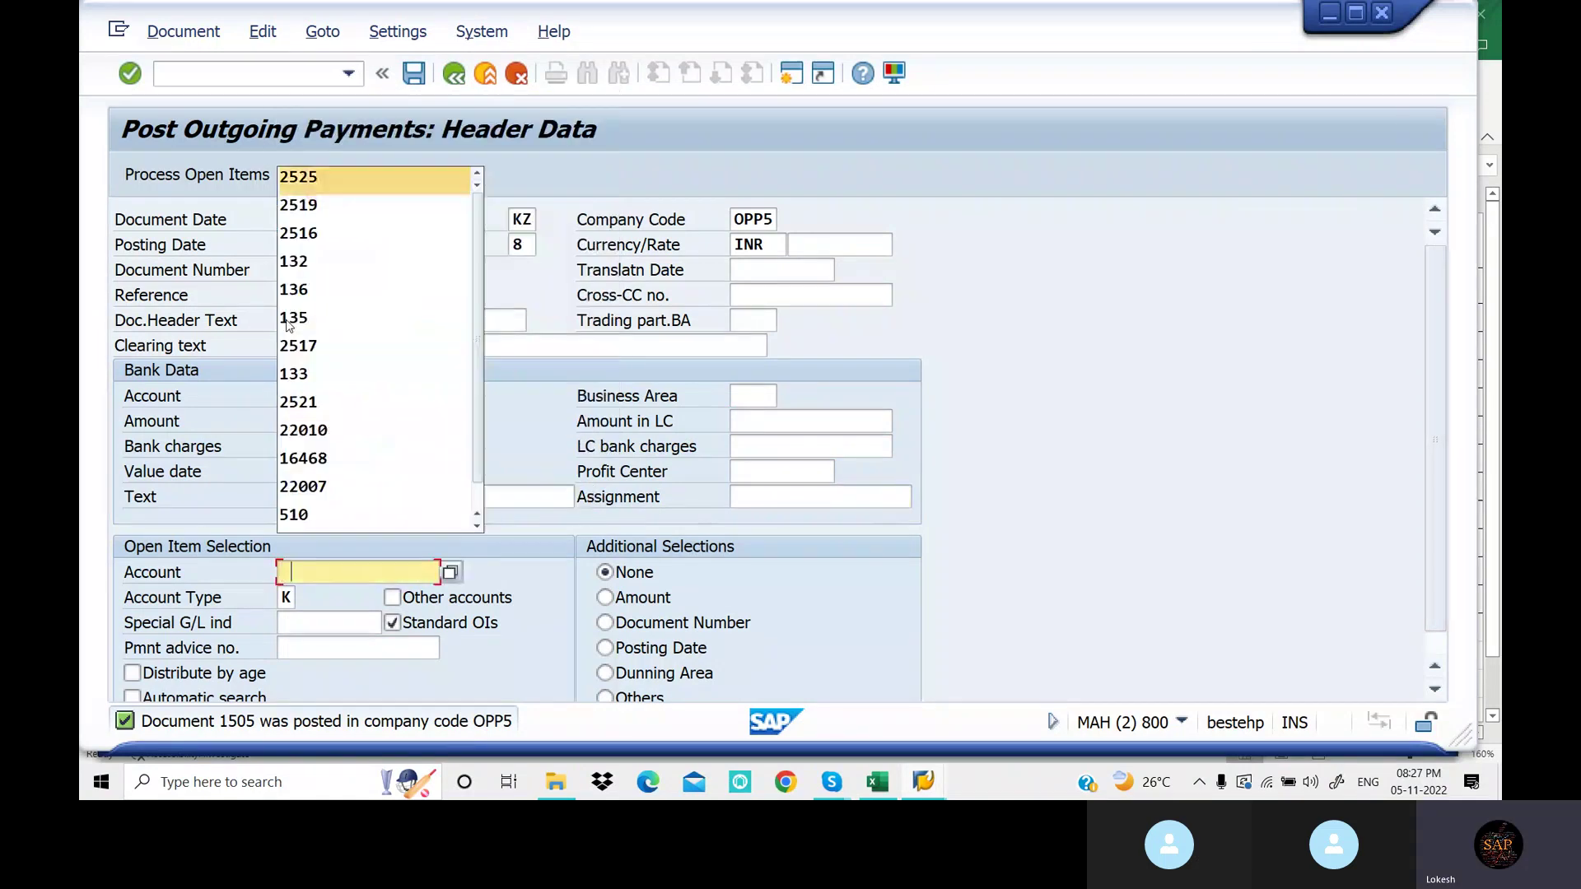
key(Tab)
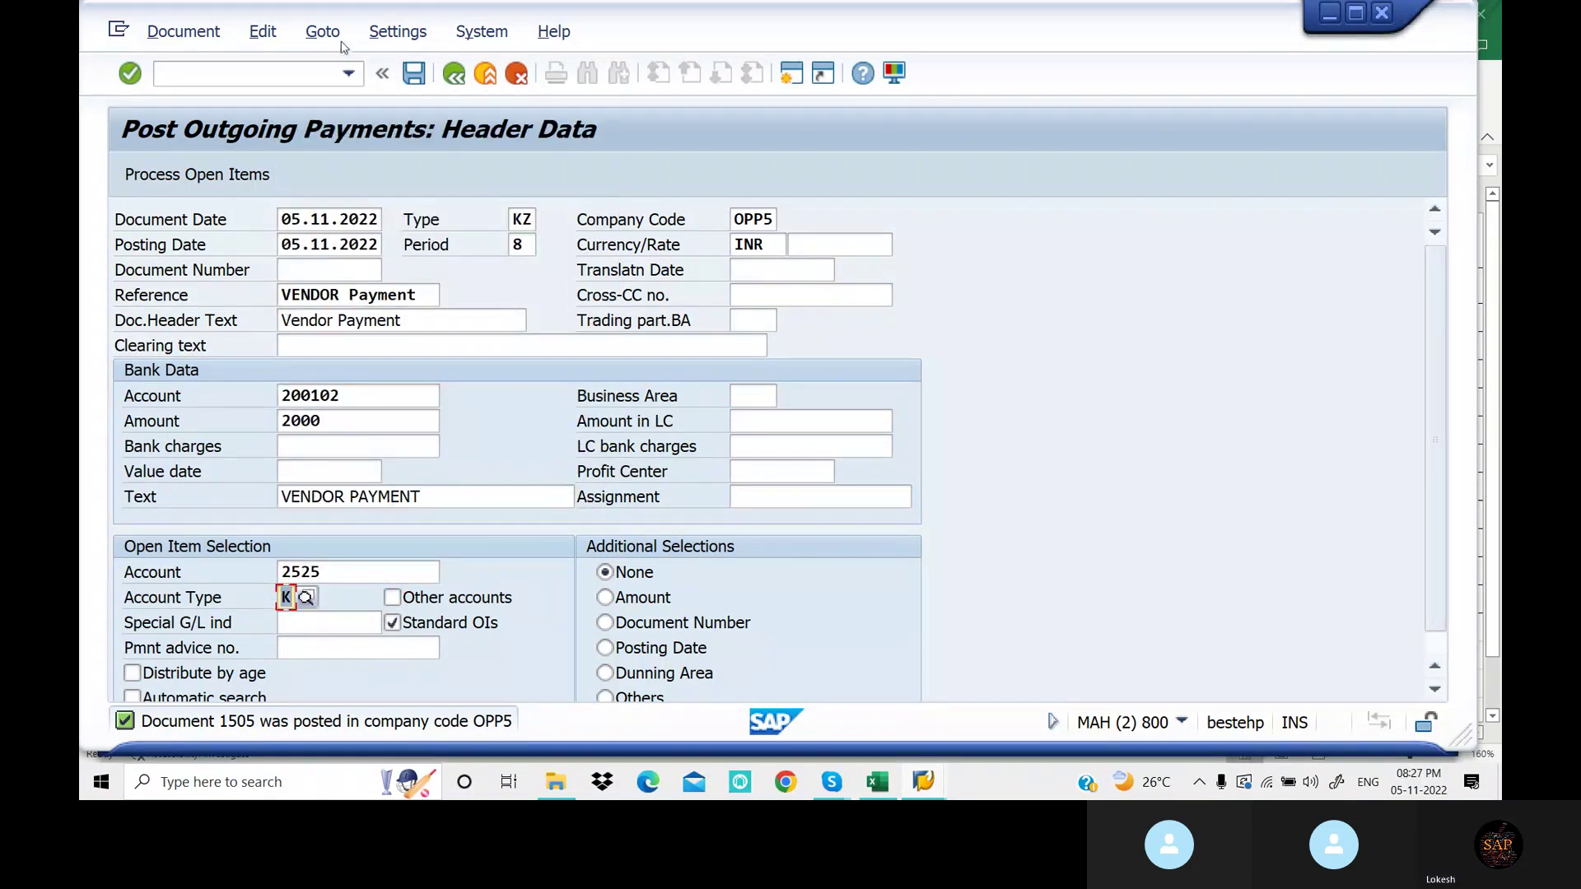
click(256, 181)
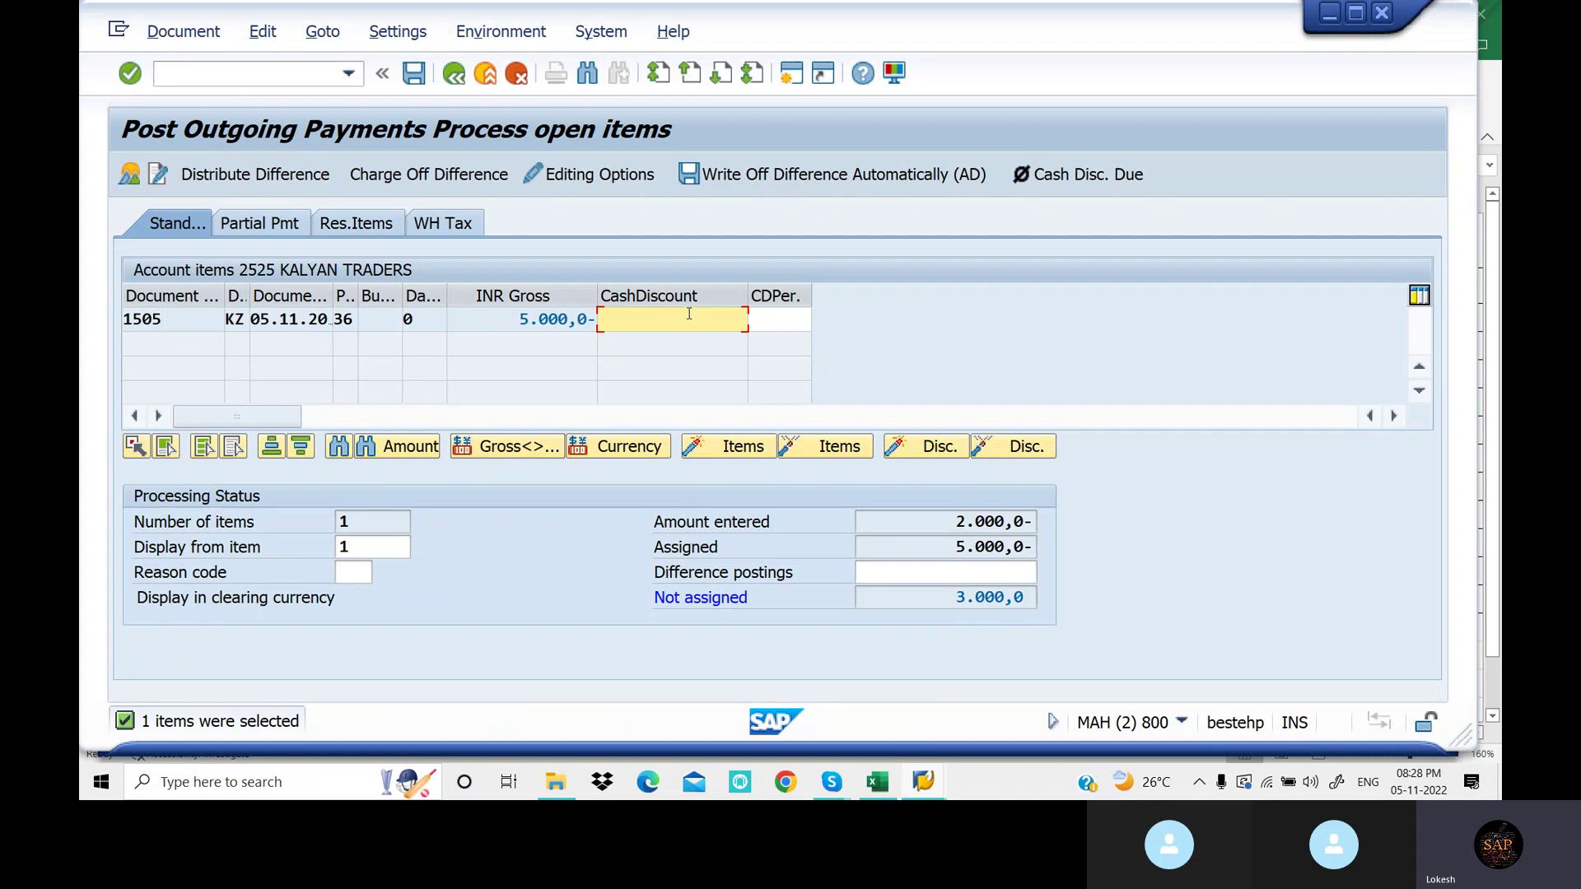
Switch to residual item processing, assign 3000 as the residual item of document 1505, and proceed to the document overview
click(383, 228)
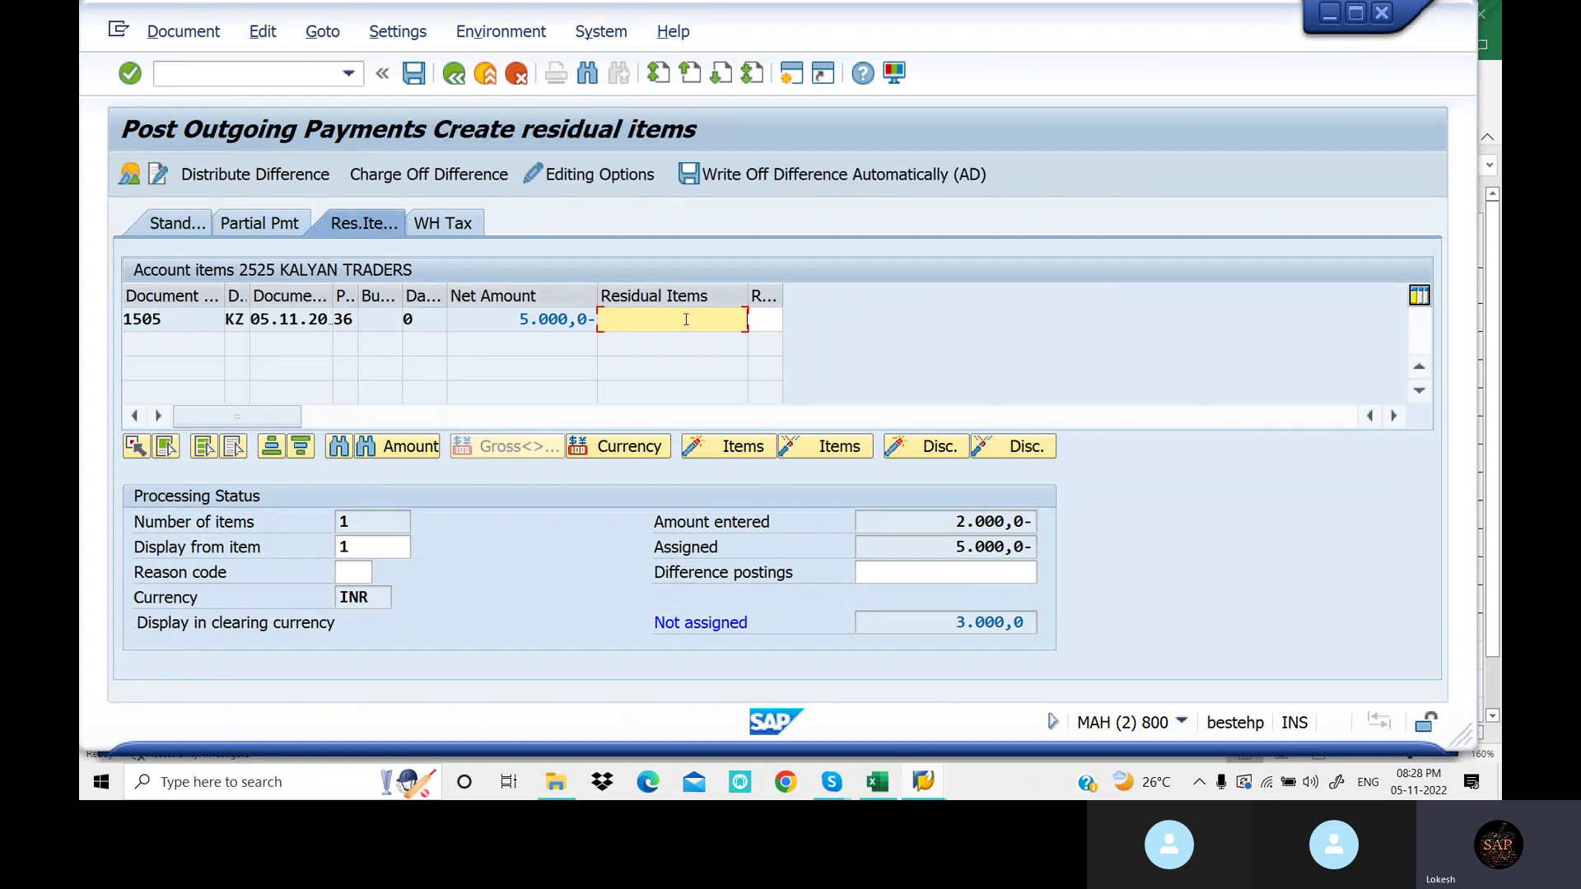
double_click(687, 320)
click(745, 324)
click(411, 76)
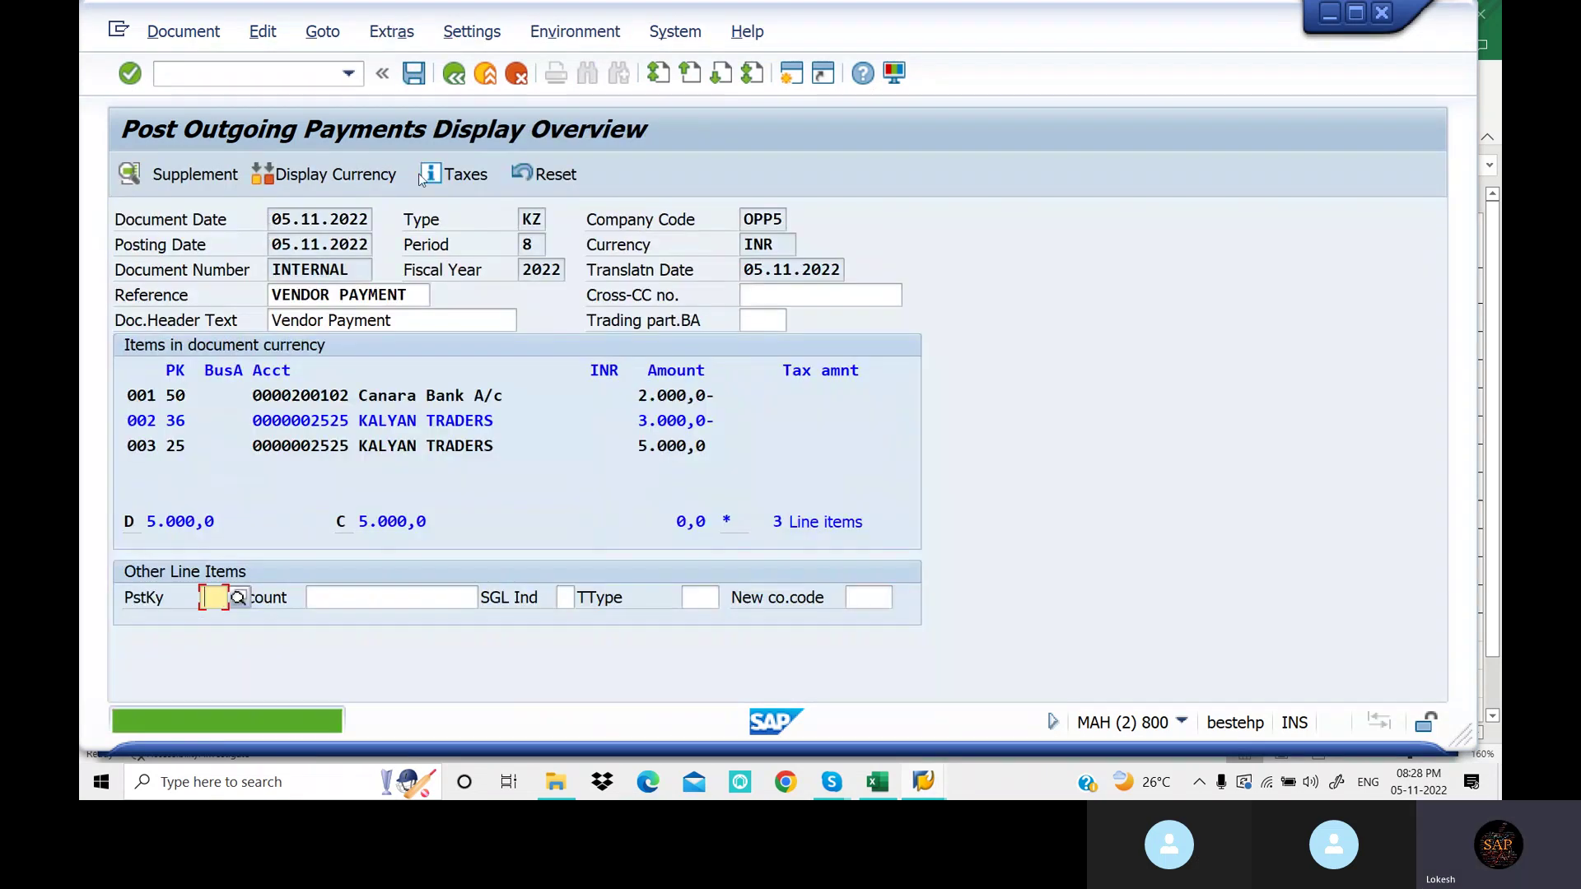
Add the text VENDOR PAYMENT to the marked KALYAN TRADERS residual item and post the 2000 outgoing payment
double_click(399, 420)
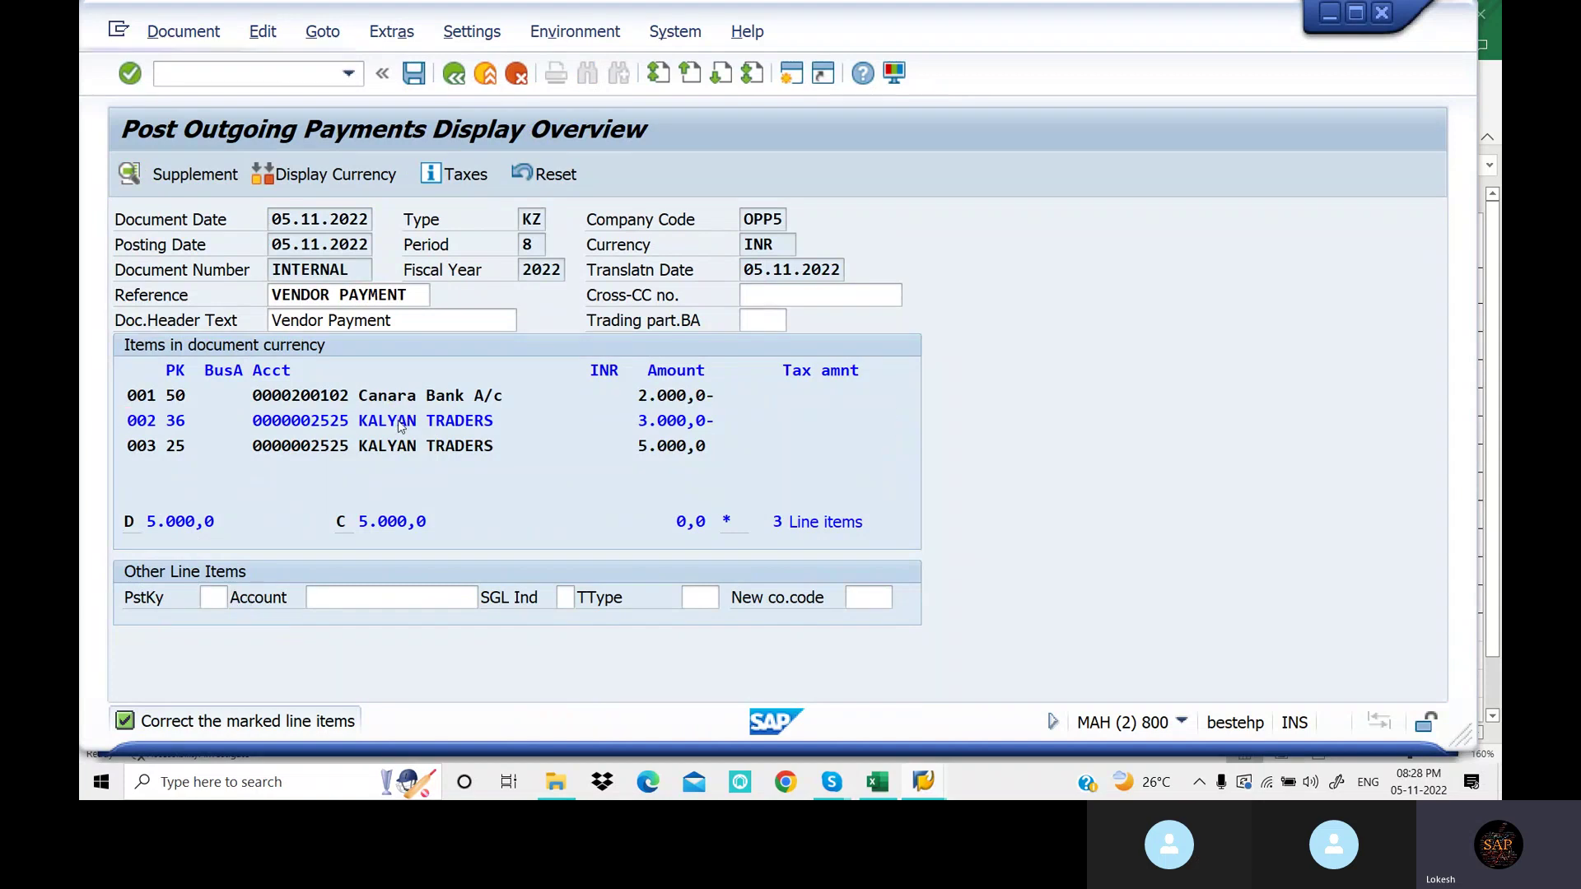
click(395, 419)
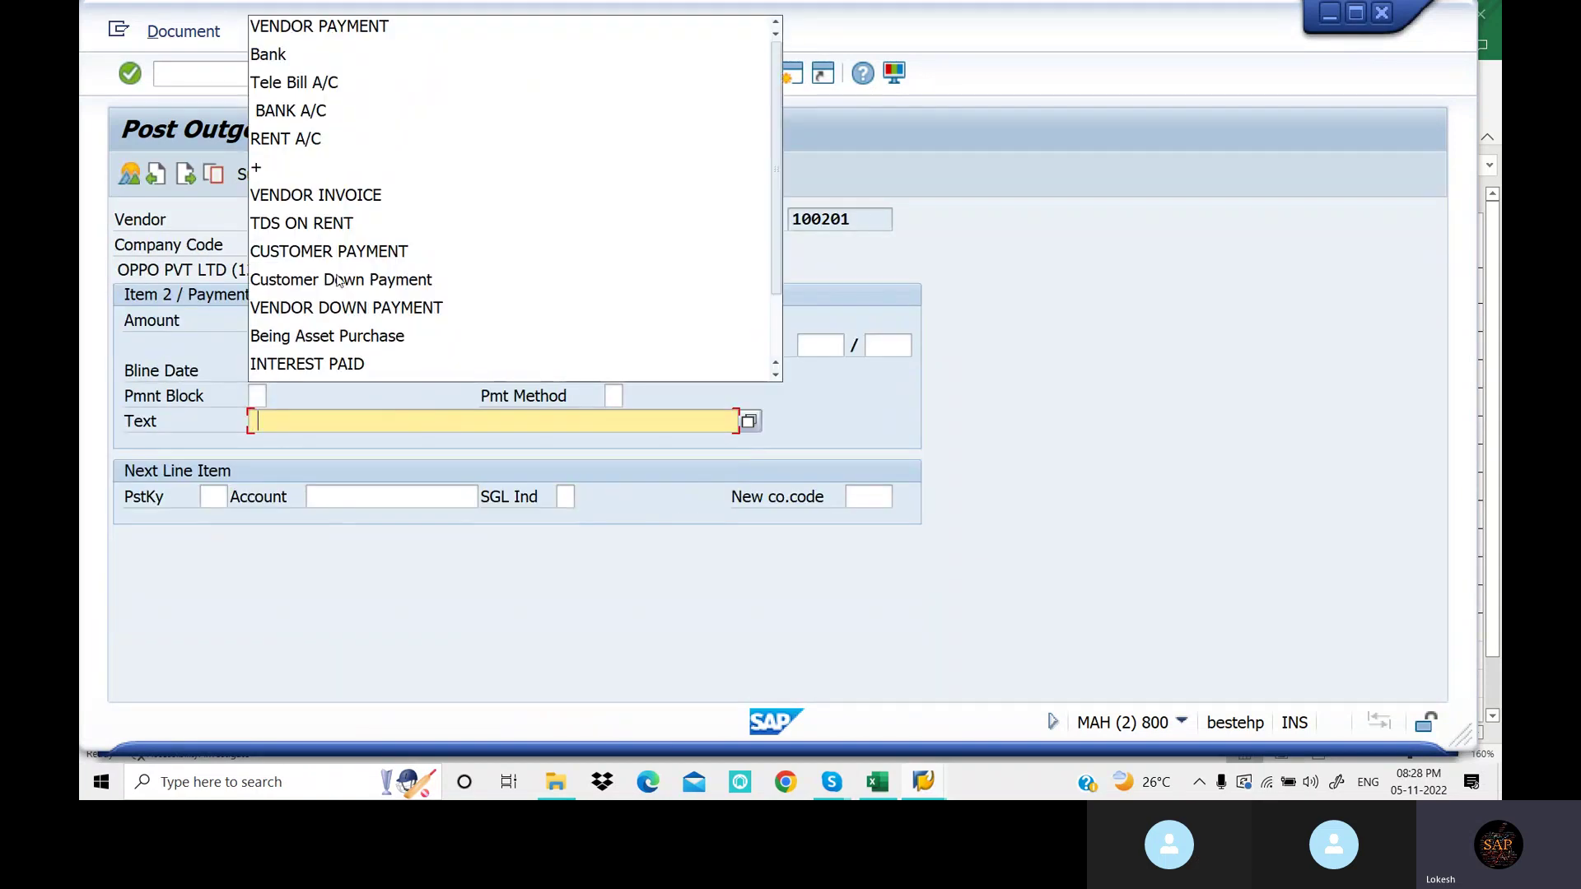
click(359, 27)
click(466, 76)
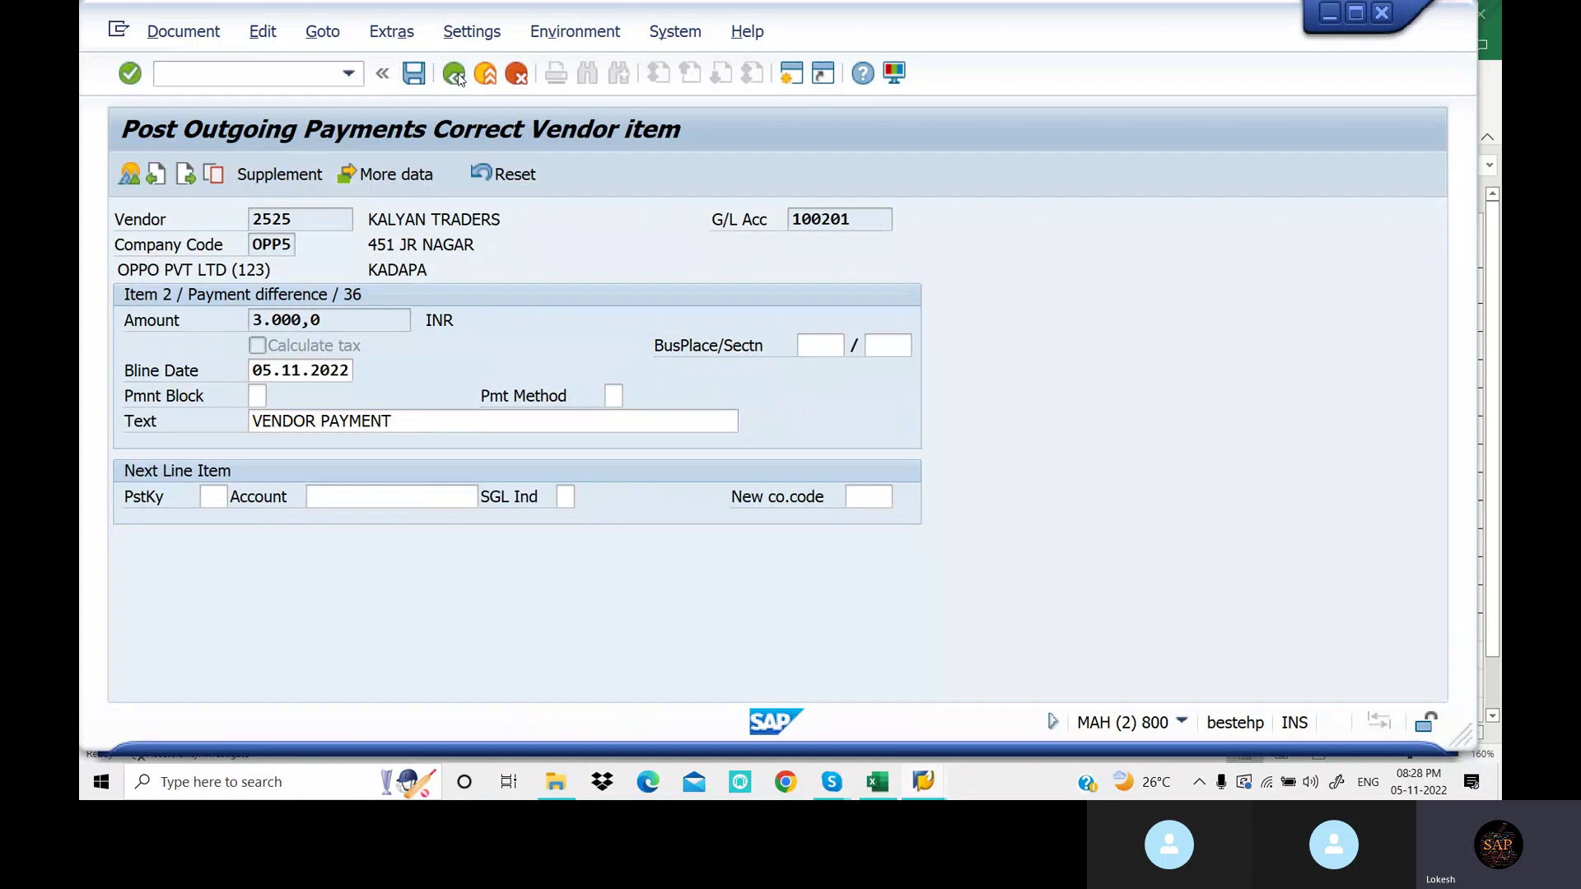
click(413, 74)
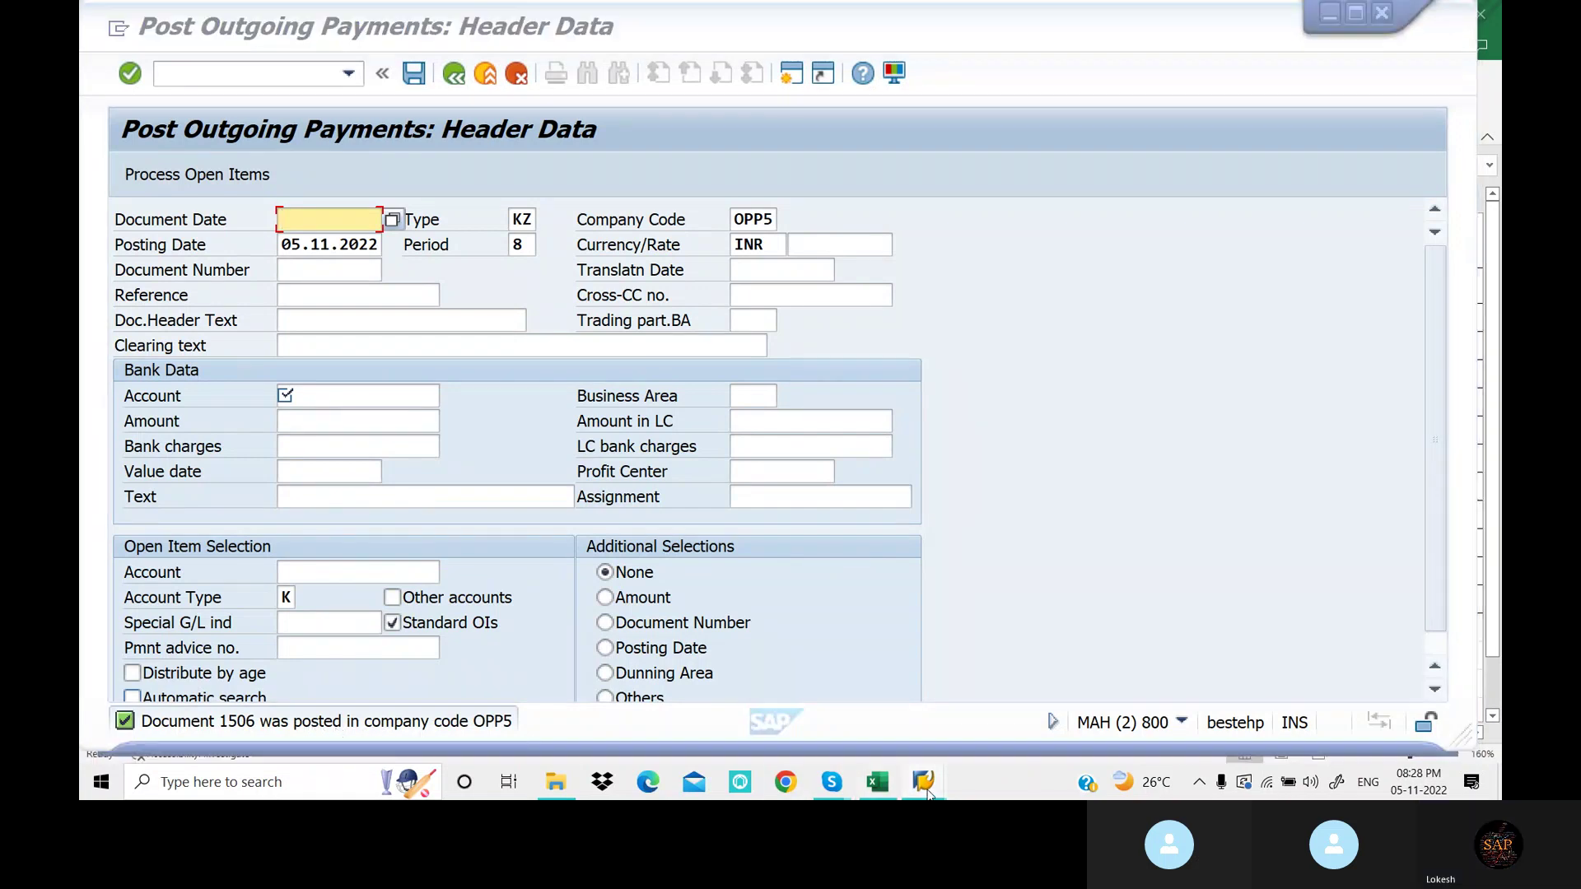
Switch to the vendor line item display session and refresh the KALYAN TRADERS open items
mouse_move(920, 786)
click(856, 716)
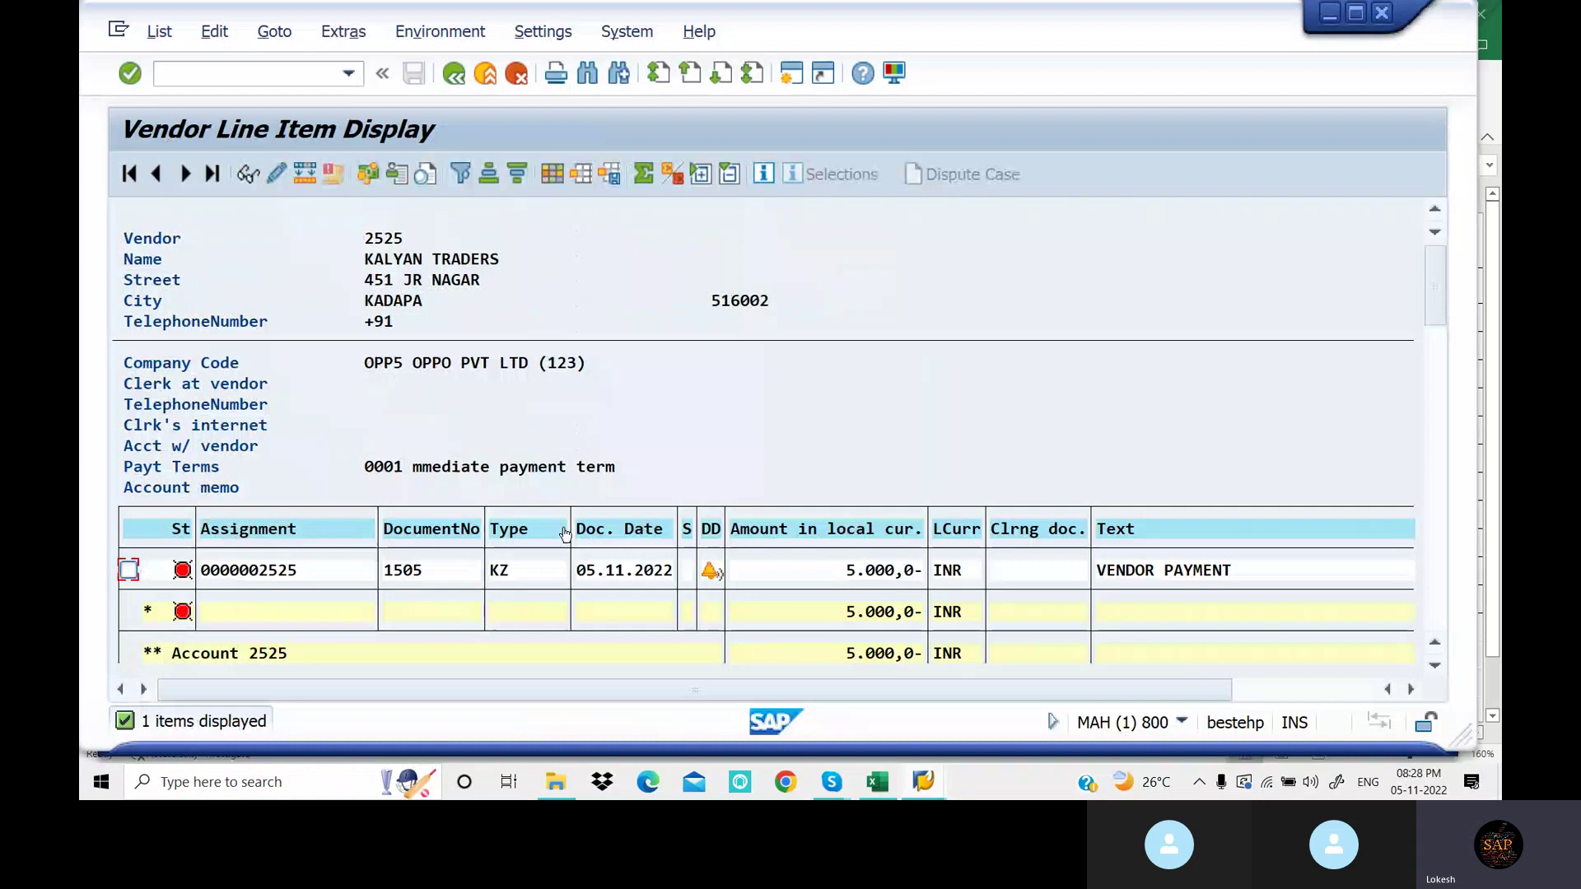
click(158, 31)
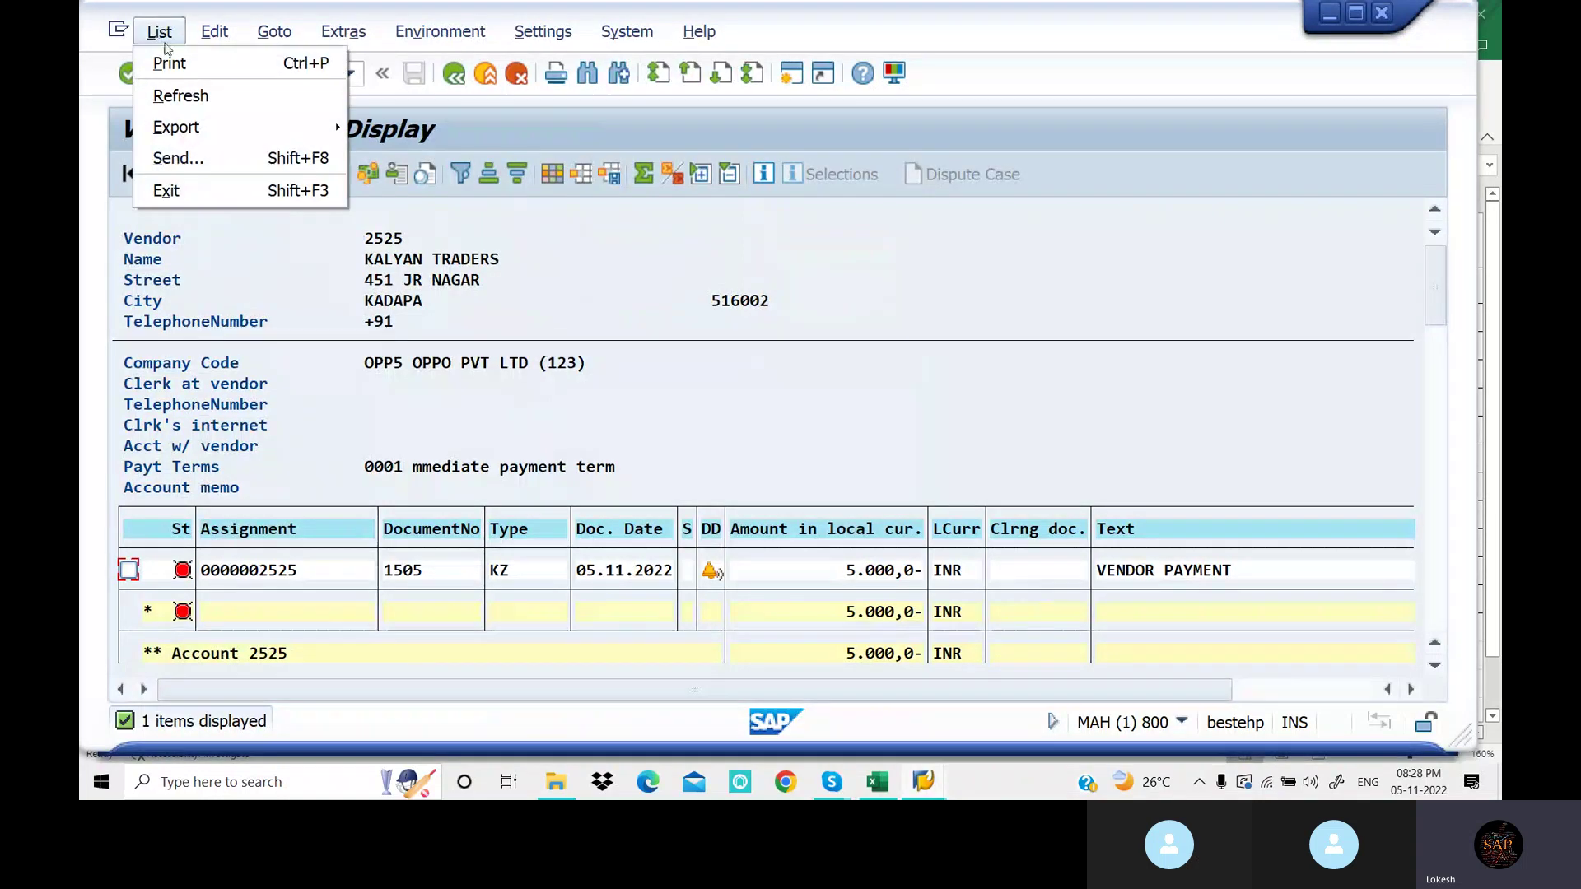
click(171, 95)
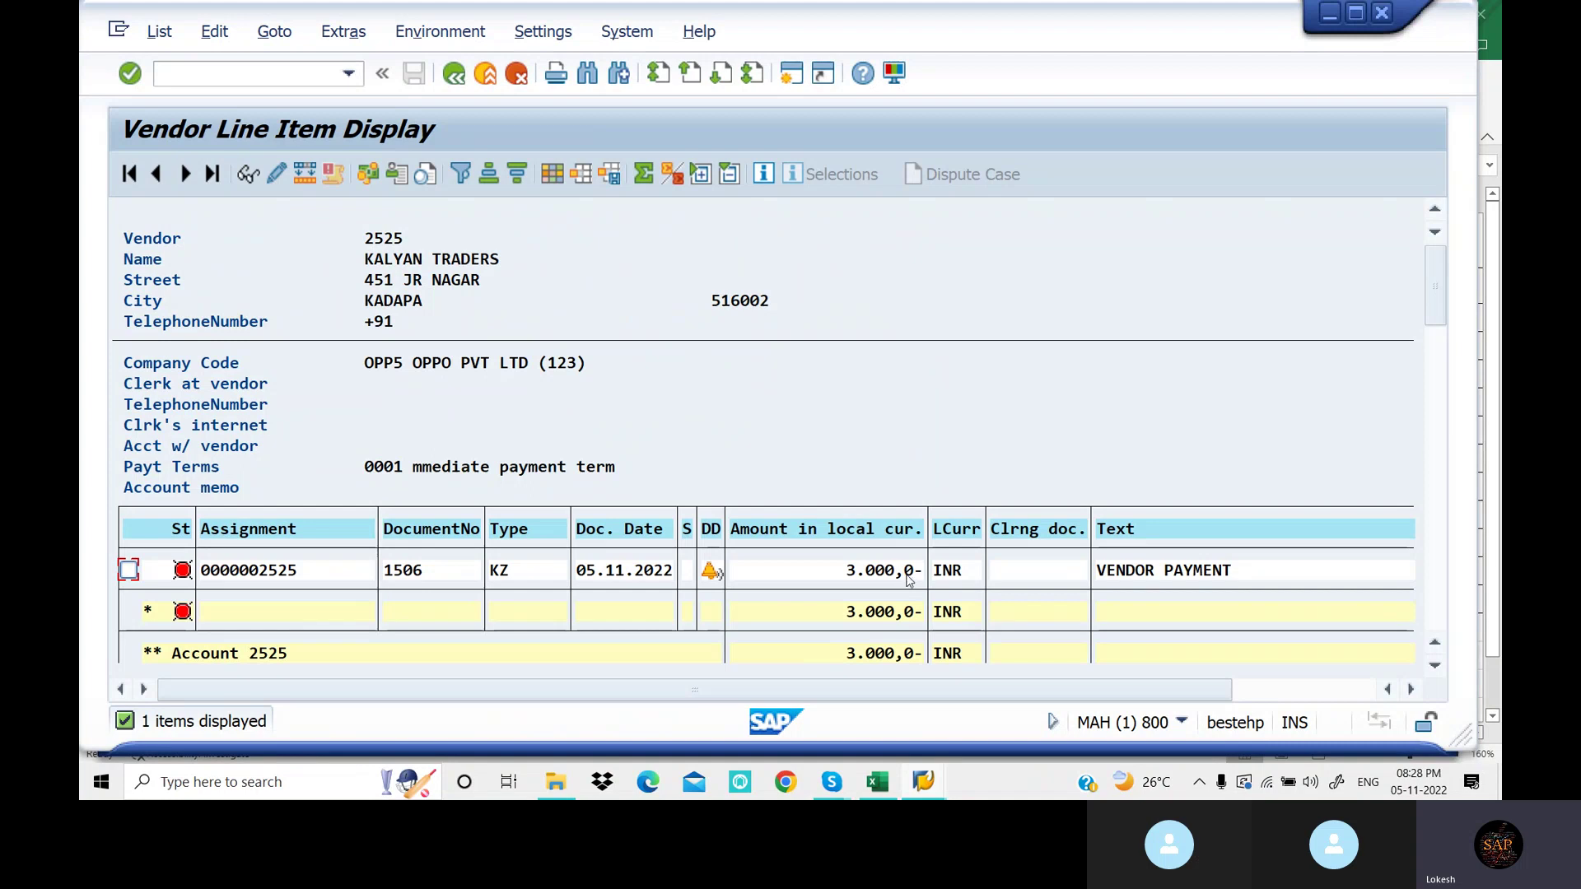
Return to the outgoing payments session and set the document date of another payment to 05.11.2022
click(923, 782)
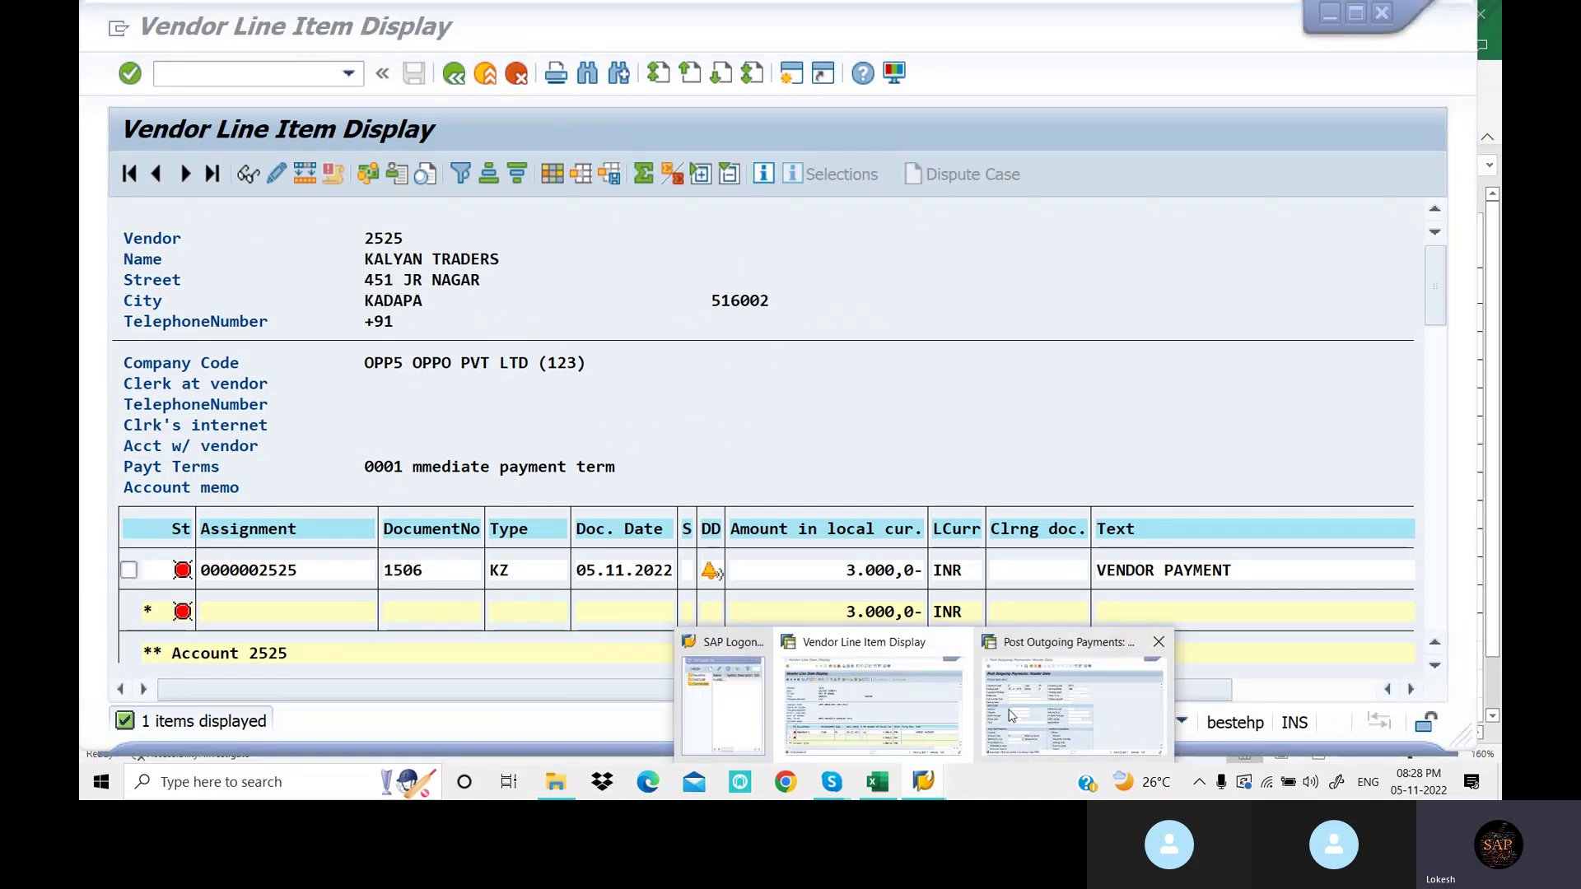
click(1074, 700)
key(Down)
key(Down)
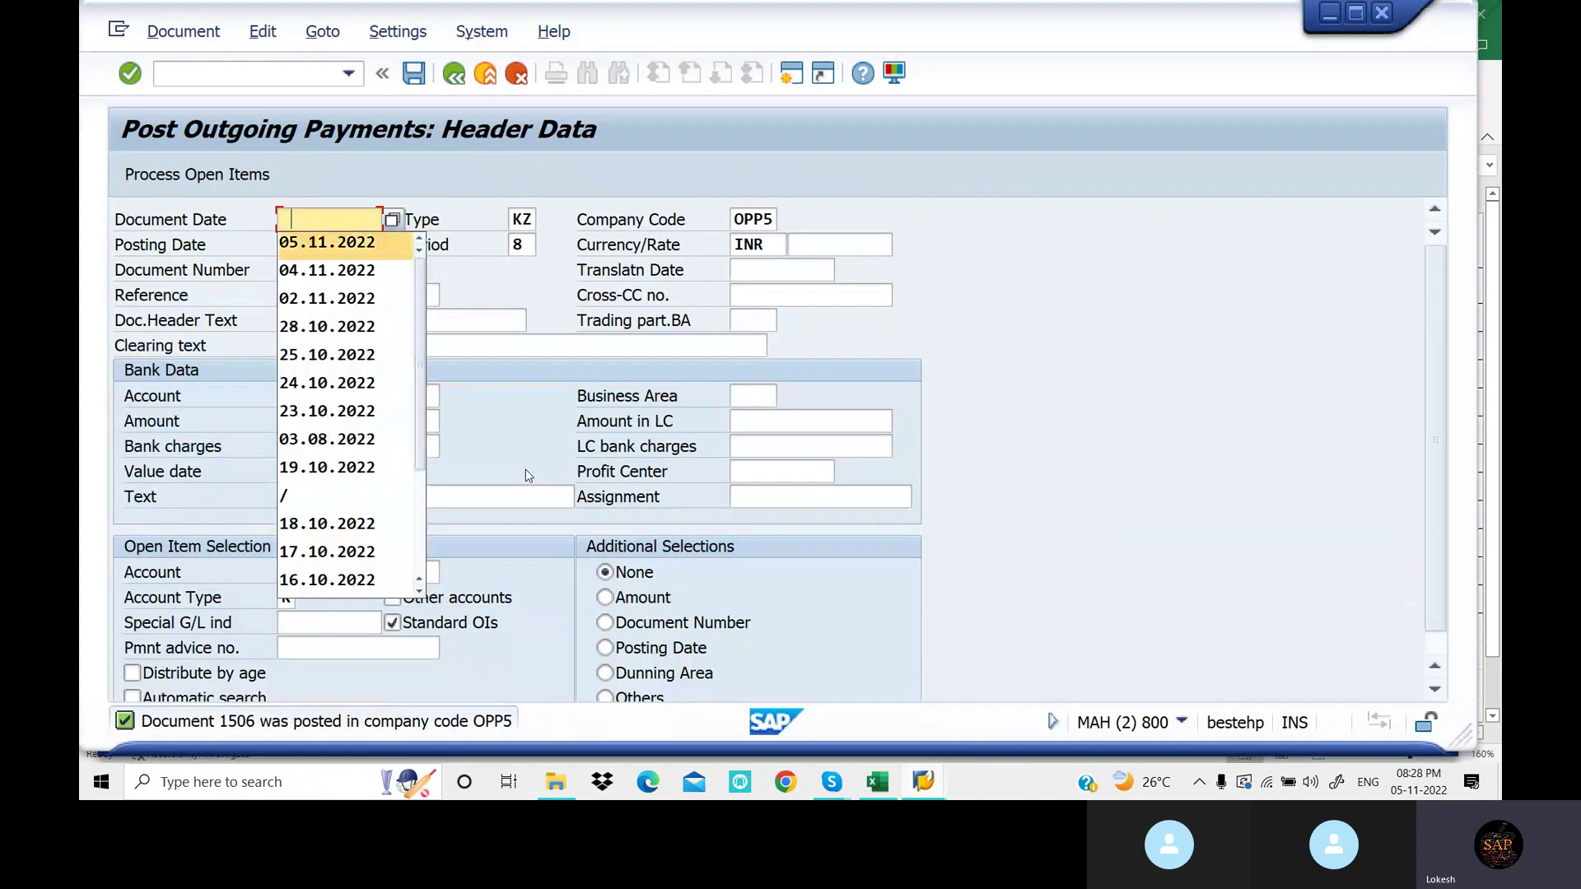
key(Tab)
key(Tab)
key(Tab)
key(Tab)
key(Tab)
key(Tab)
key(Tab)
key(Tab)
key(Tab)
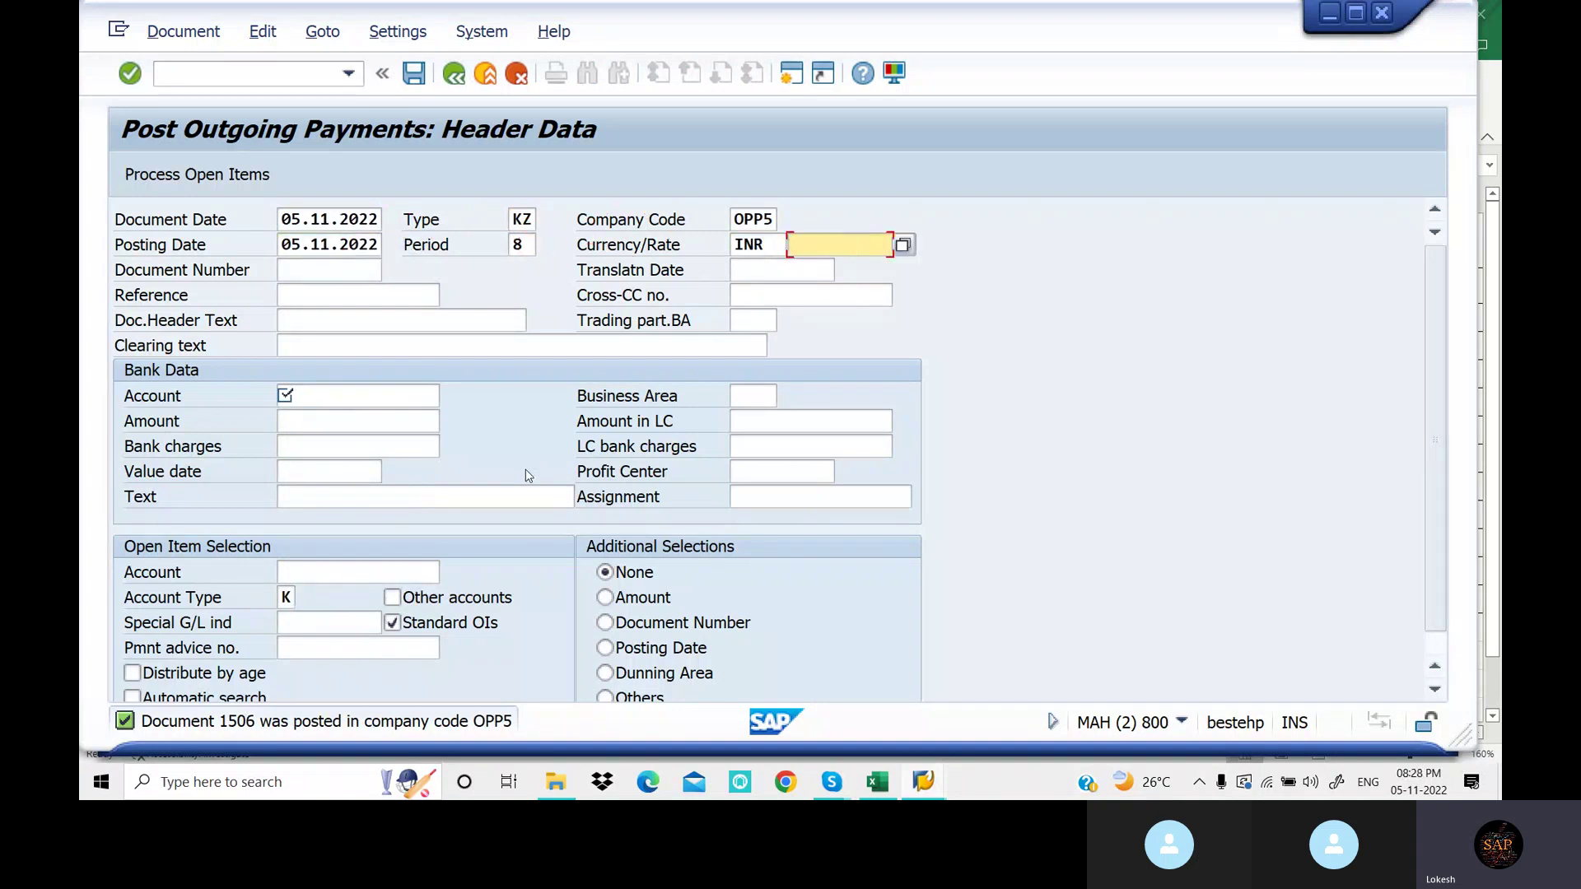
Fill in this payment's header with the reference VENDOR Payment and the document header text Vendor Payment
key(Down)
key(Tab)
key(Tab)
key(Tab)
key(Tab)
key(Tab)
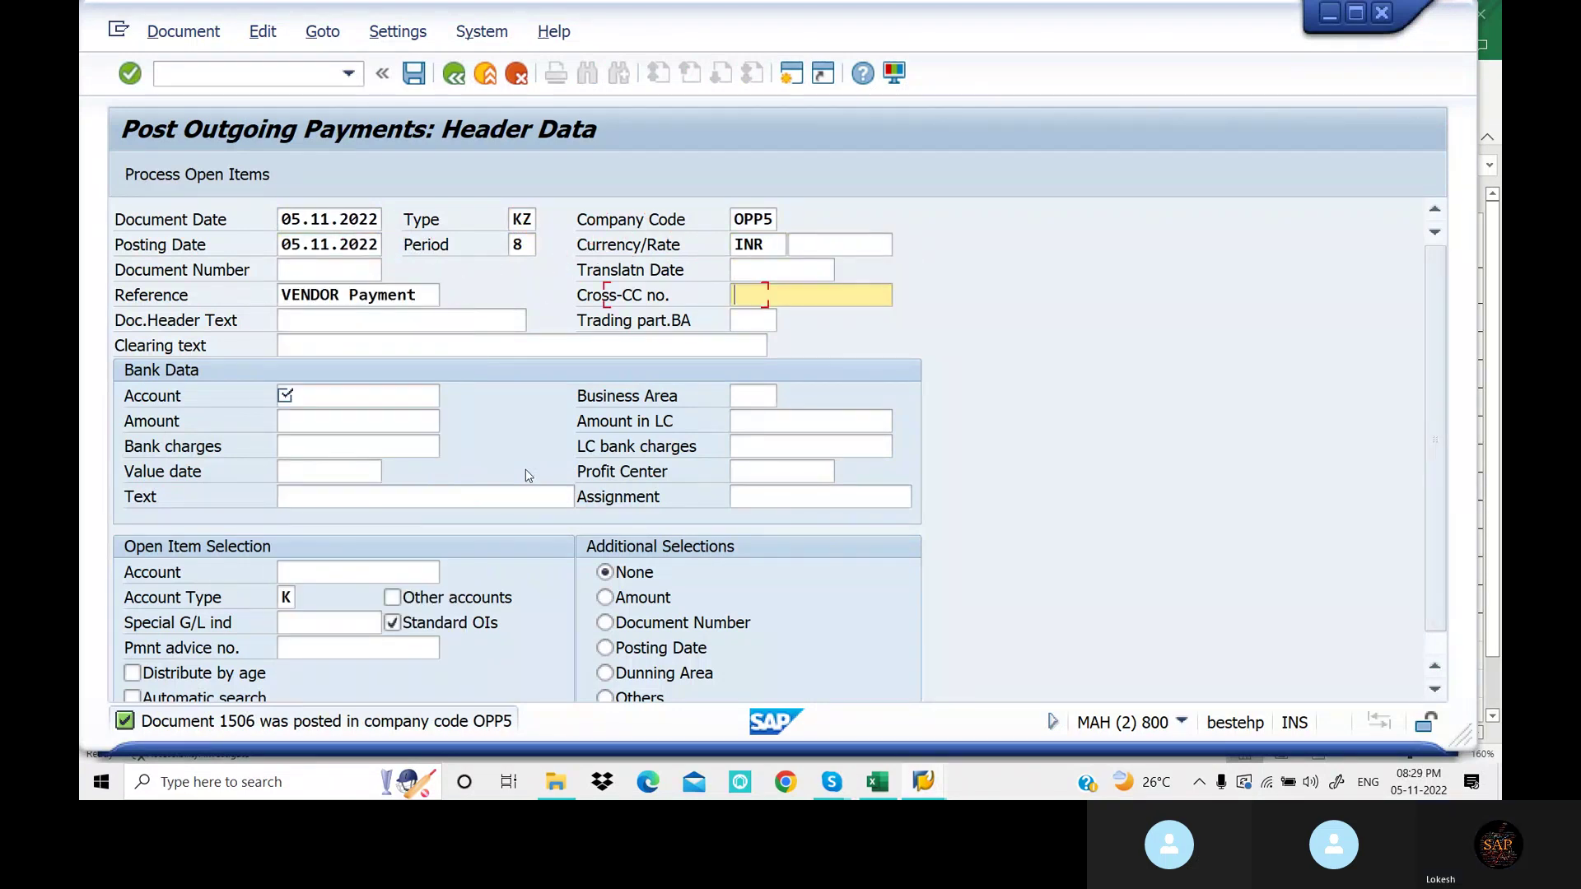
key(shift+Tab)
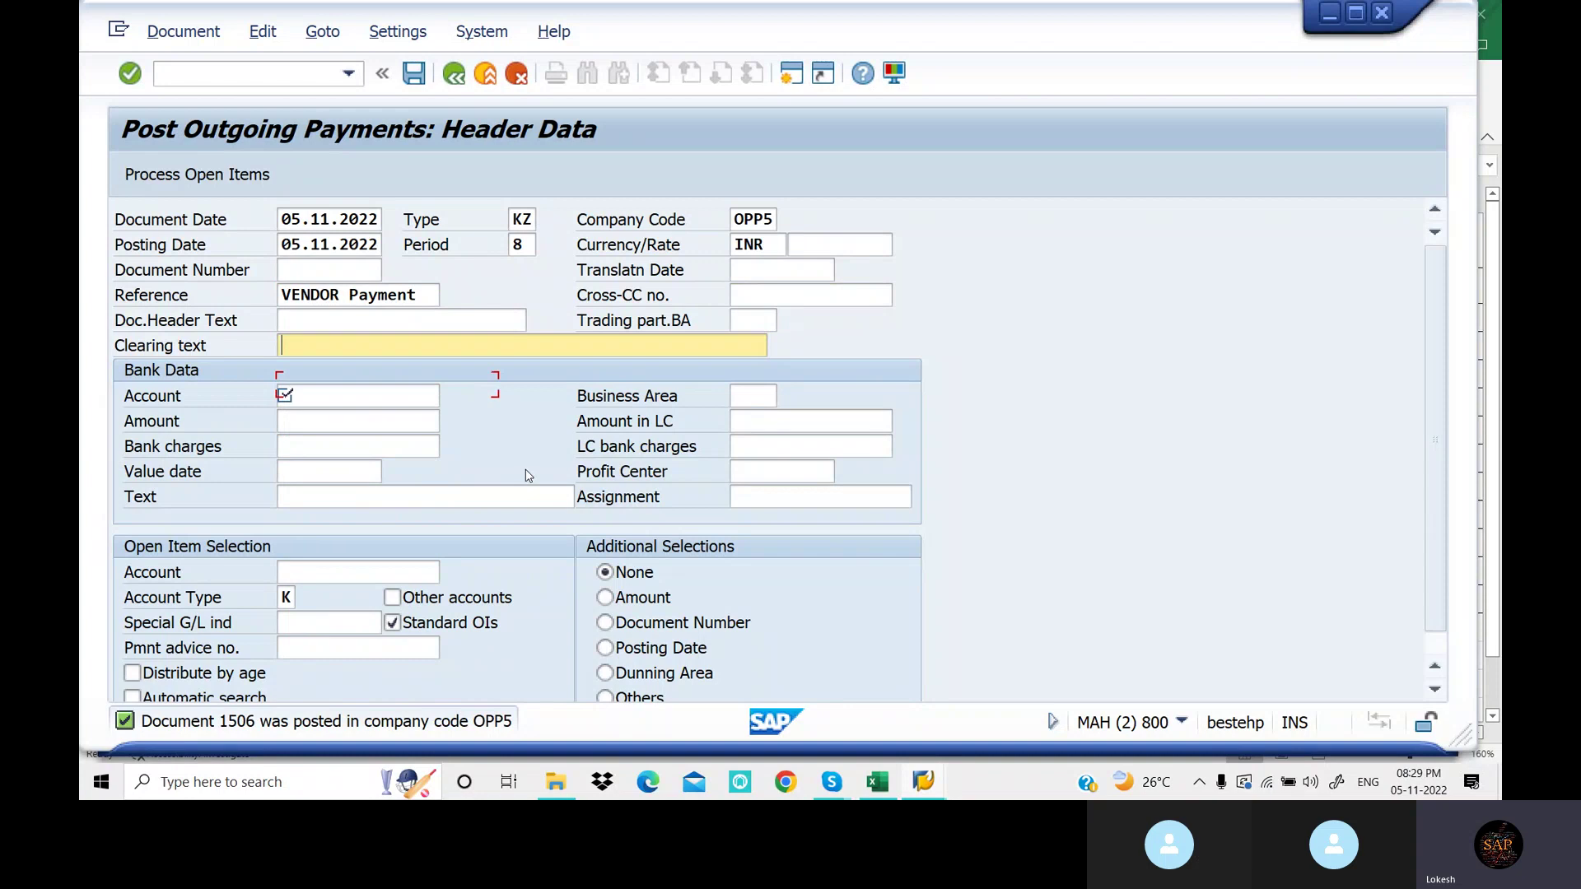
key(shift+Tab)
key(shift+Tab)
key(Down)
key(Tab)
key(Tab)
key(Tab)
Enter the Canara Bank account in the bank data and set the payment amount to 3000
key(Down)
key(Tab)
key(Tab)
key(Tab)
key(Tab)
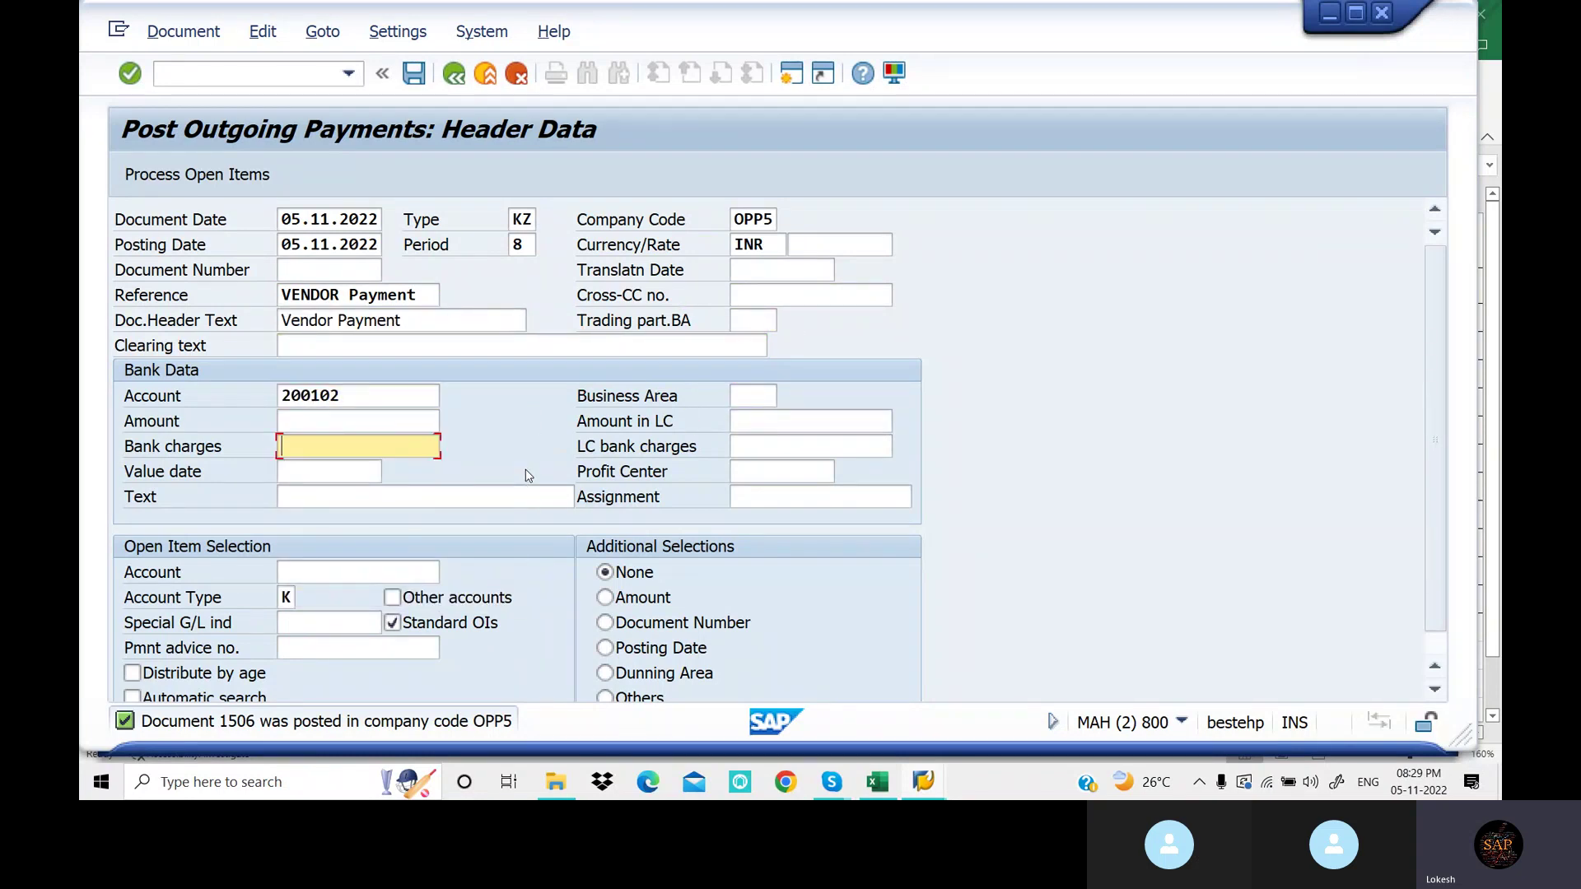
key(shift+Tab)
text(3)
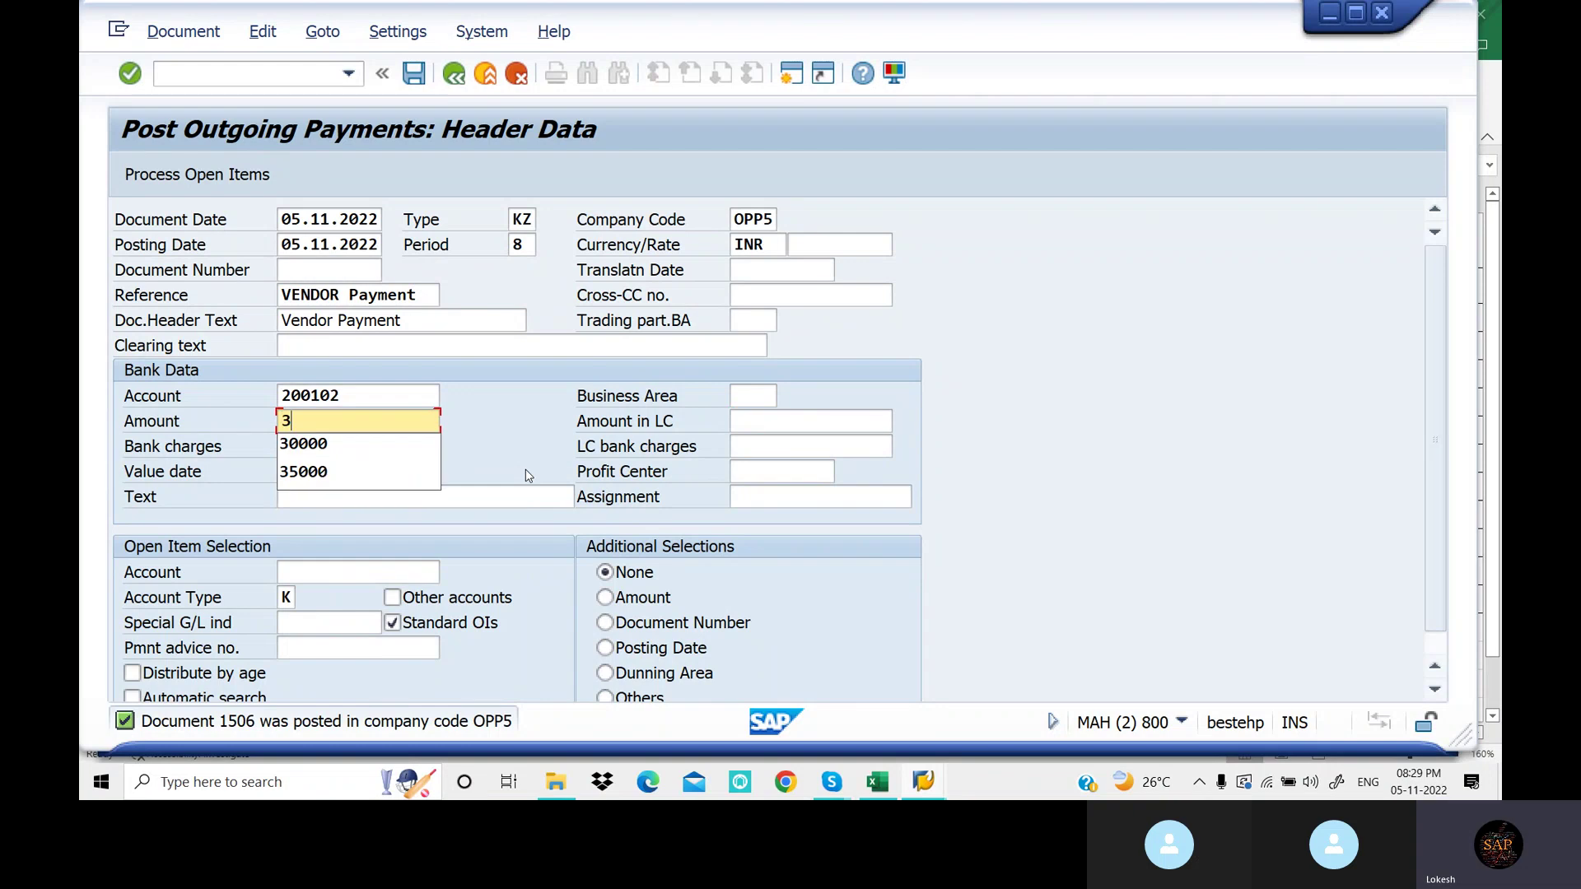
text(00)
Set the bank data text of the 3000 payment to VENDOR PAYMENT
key(Tab)
key(Tab)
key(Tab)
key(Tab)
key(Tab)
key(Tab)
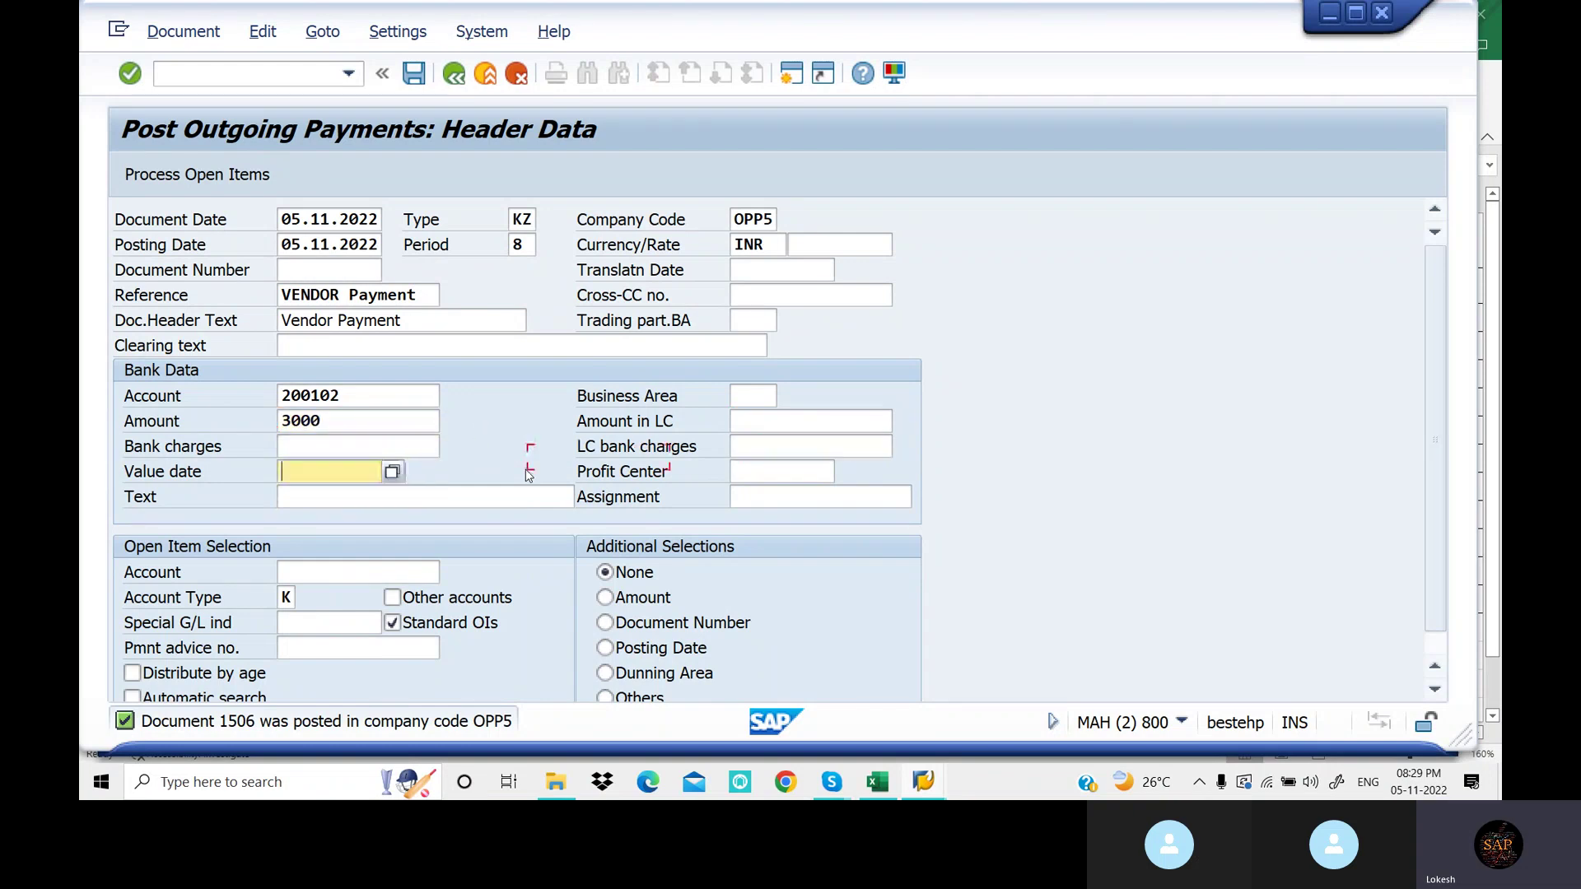
key(BackSpace)
key(Down)
key(Return)
key(Tab)
key(Tab)
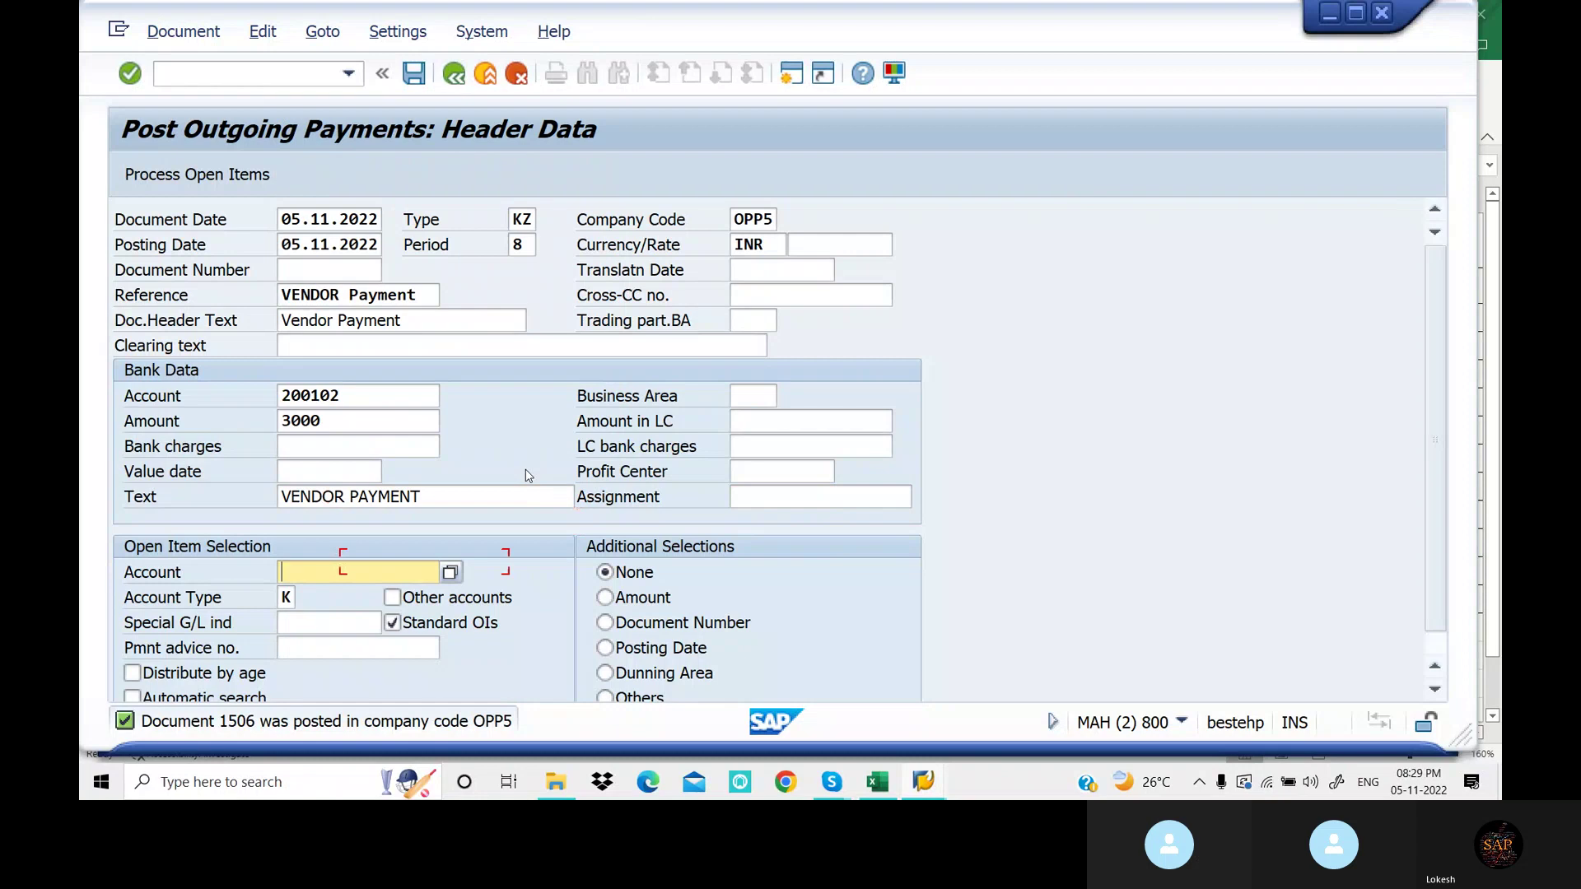
Process the KALYAN TRADERS vendor account's open items against the 3000 payment and post it
text(2525)
key(Tab)
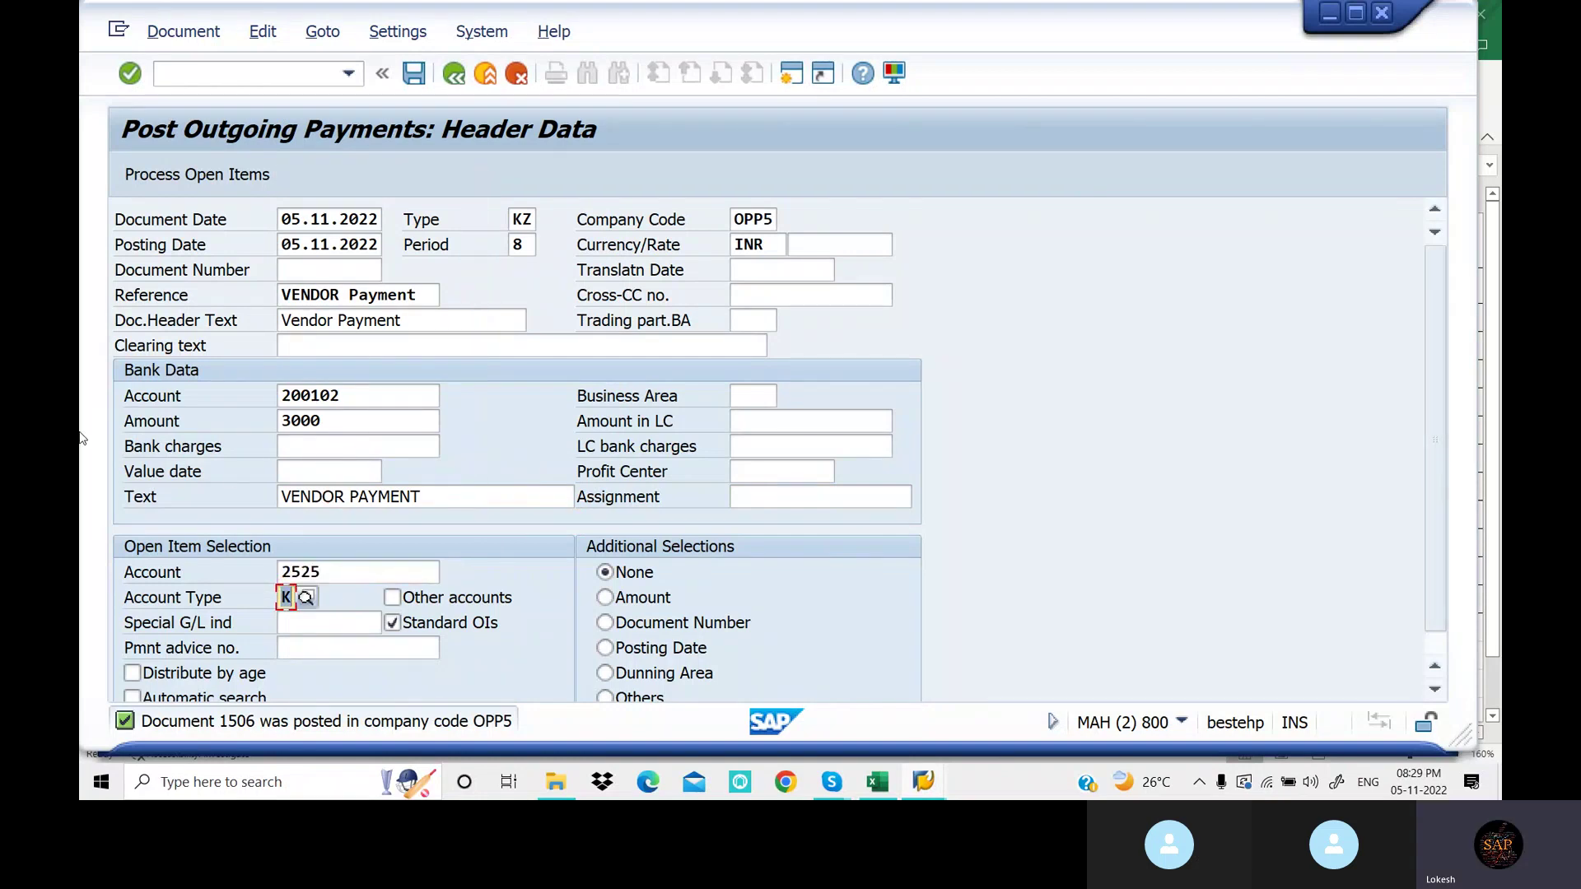
click(267, 178)
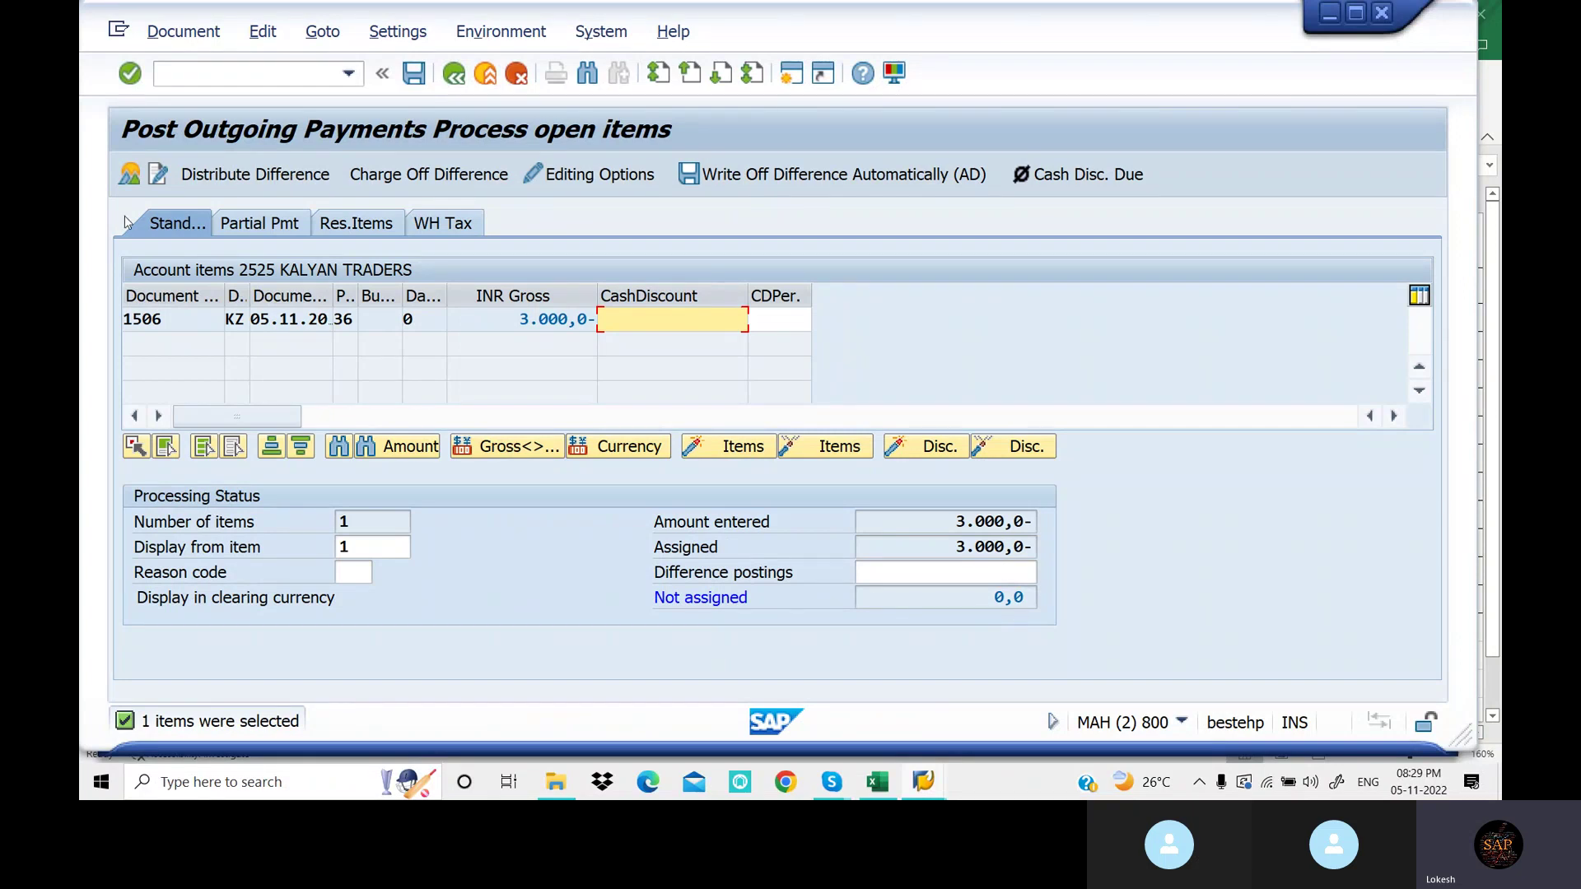
click(418, 77)
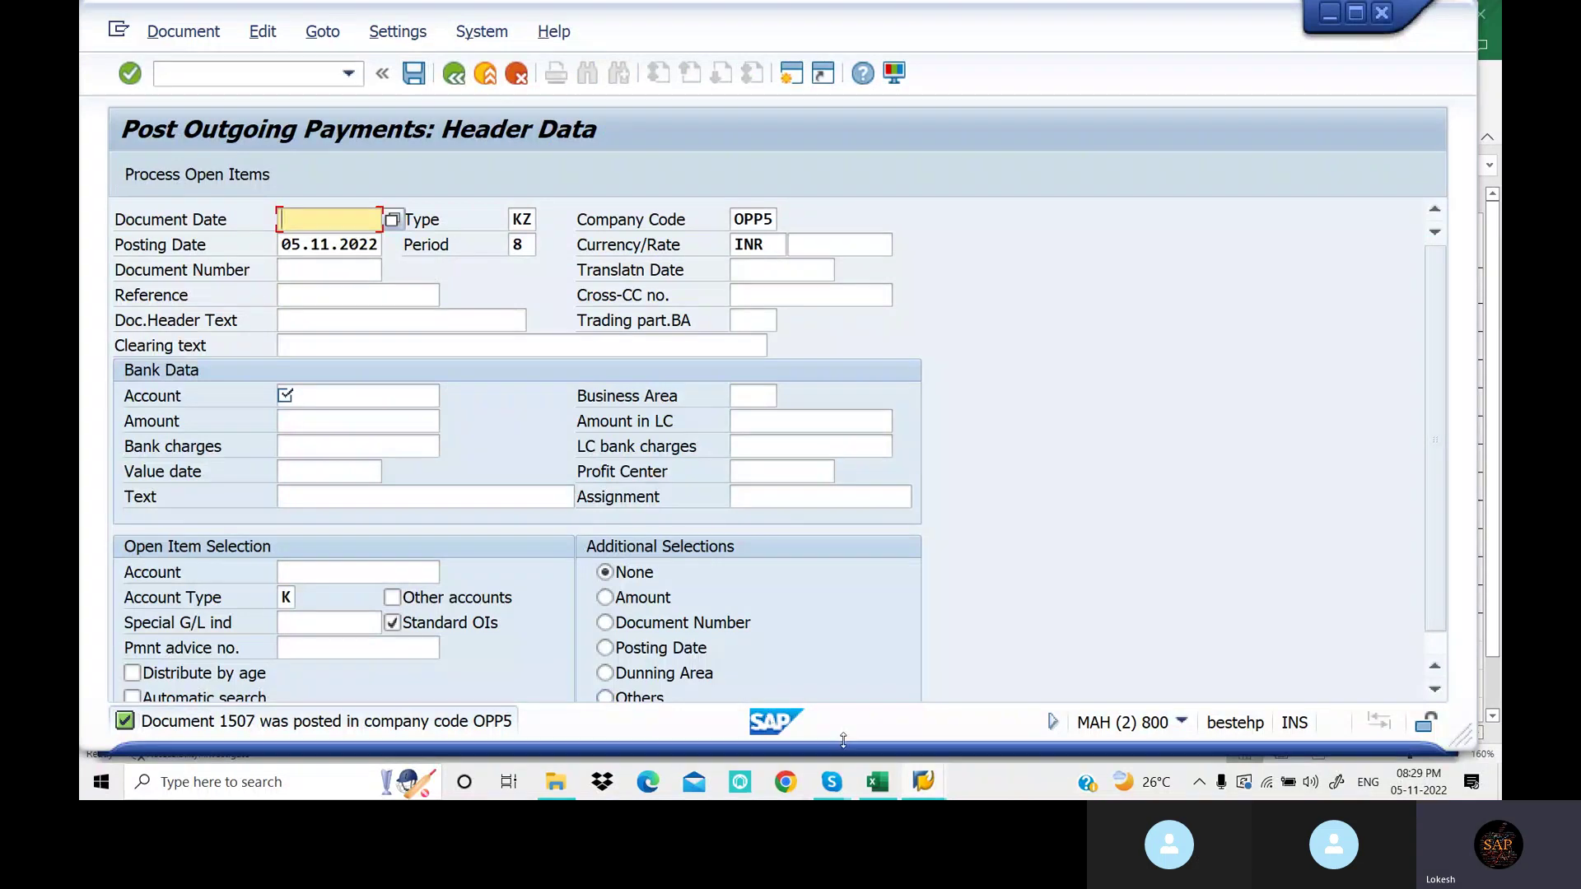
Switch to the vendor line item display, refresh the KALYAN TRADERS list and run the open items selection again for company code OPP5
mouse_move(923, 781)
click(895, 713)
click(159, 32)
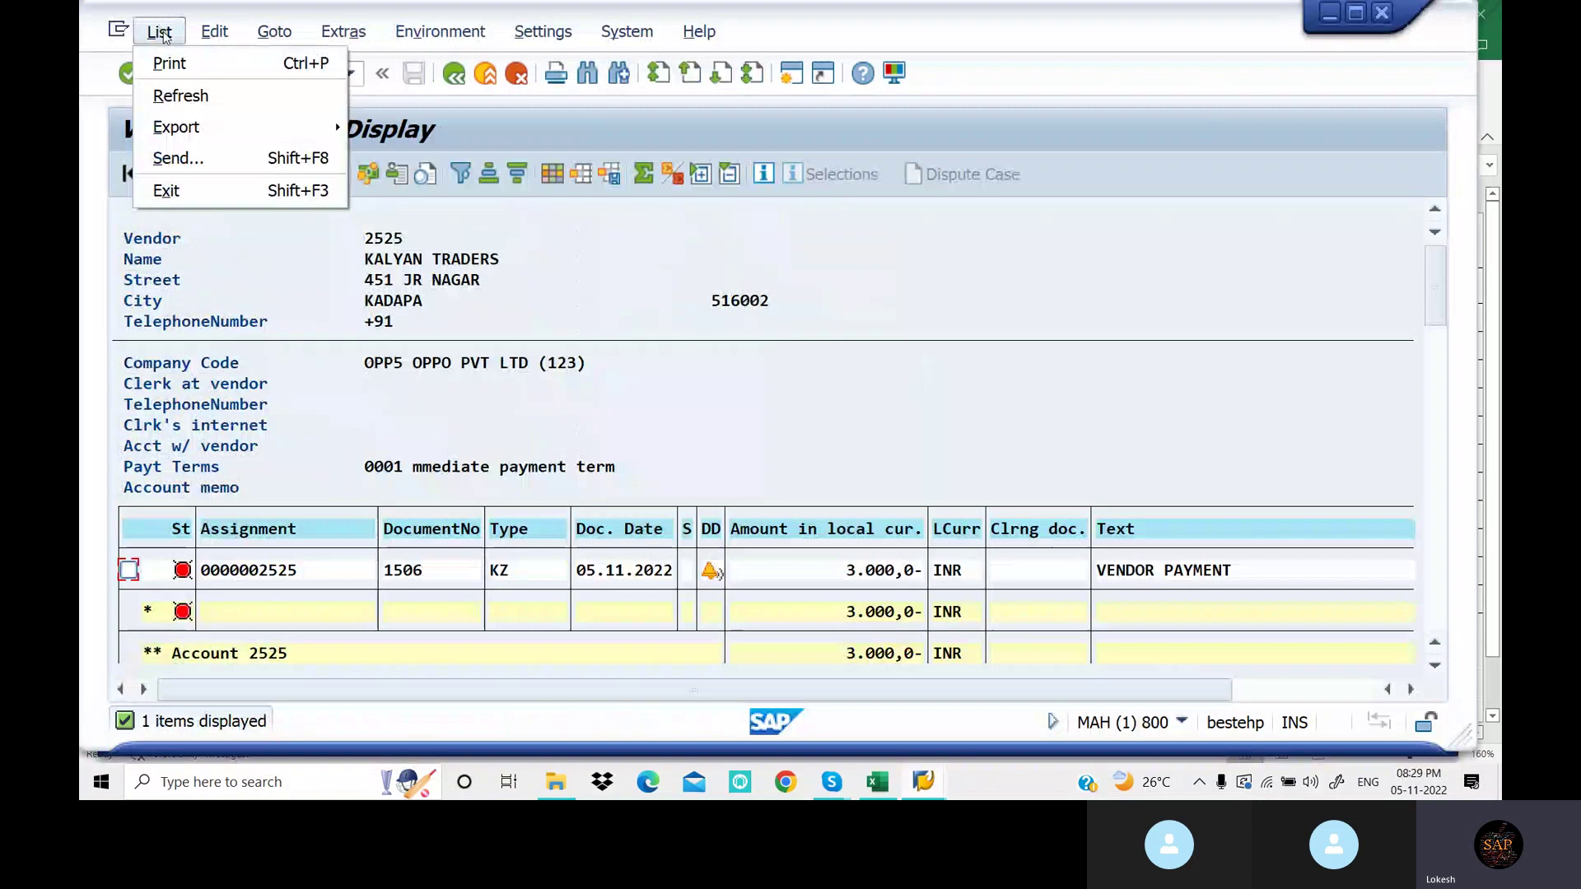
click(199, 96)
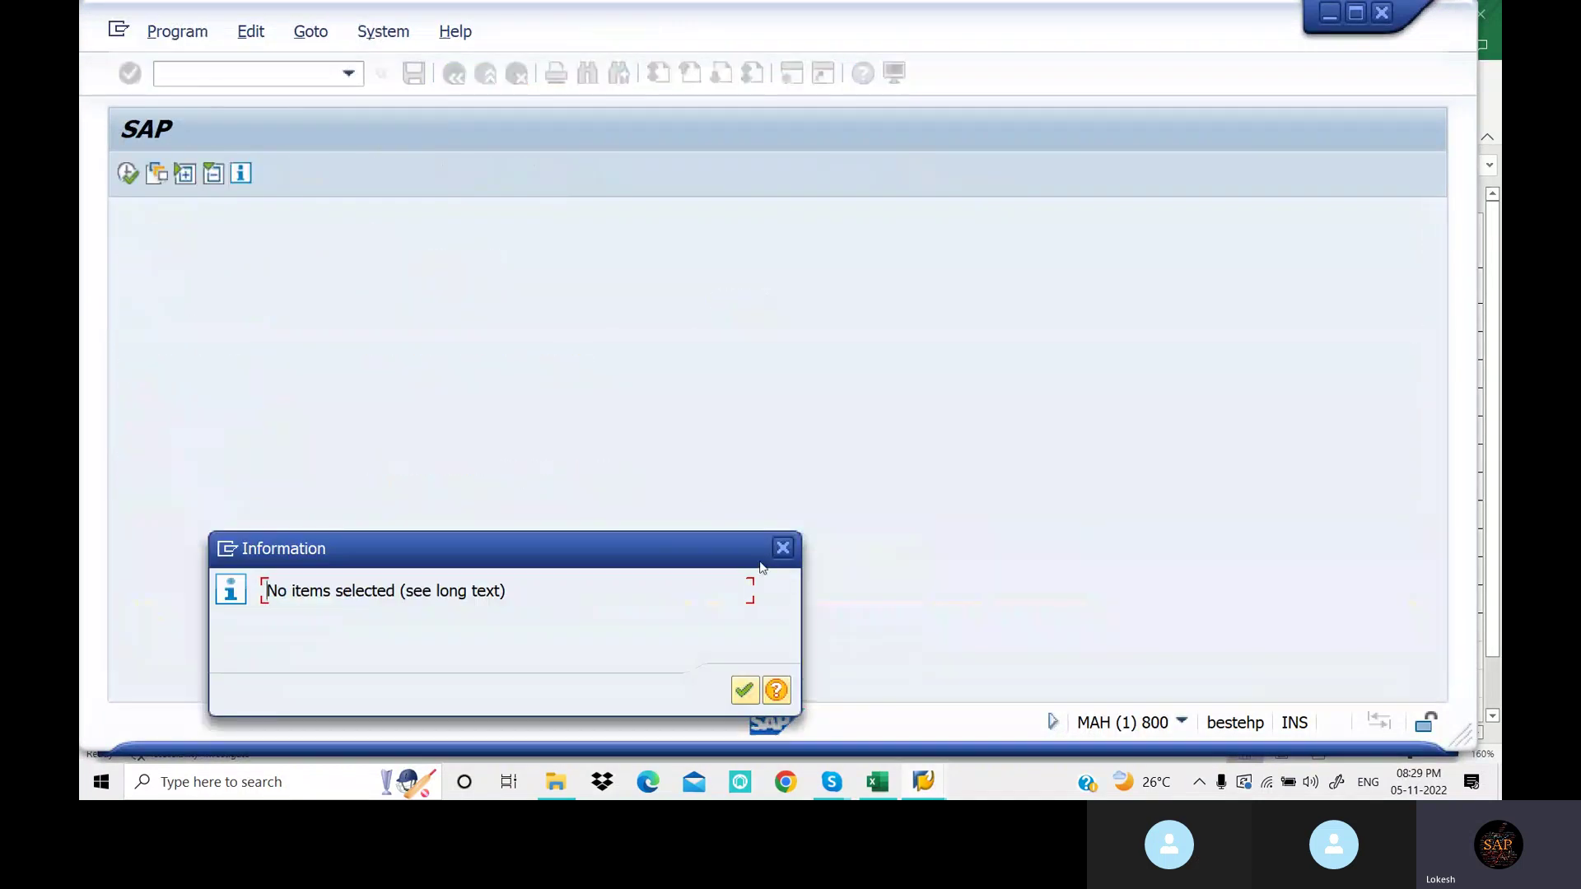
click(745, 698)
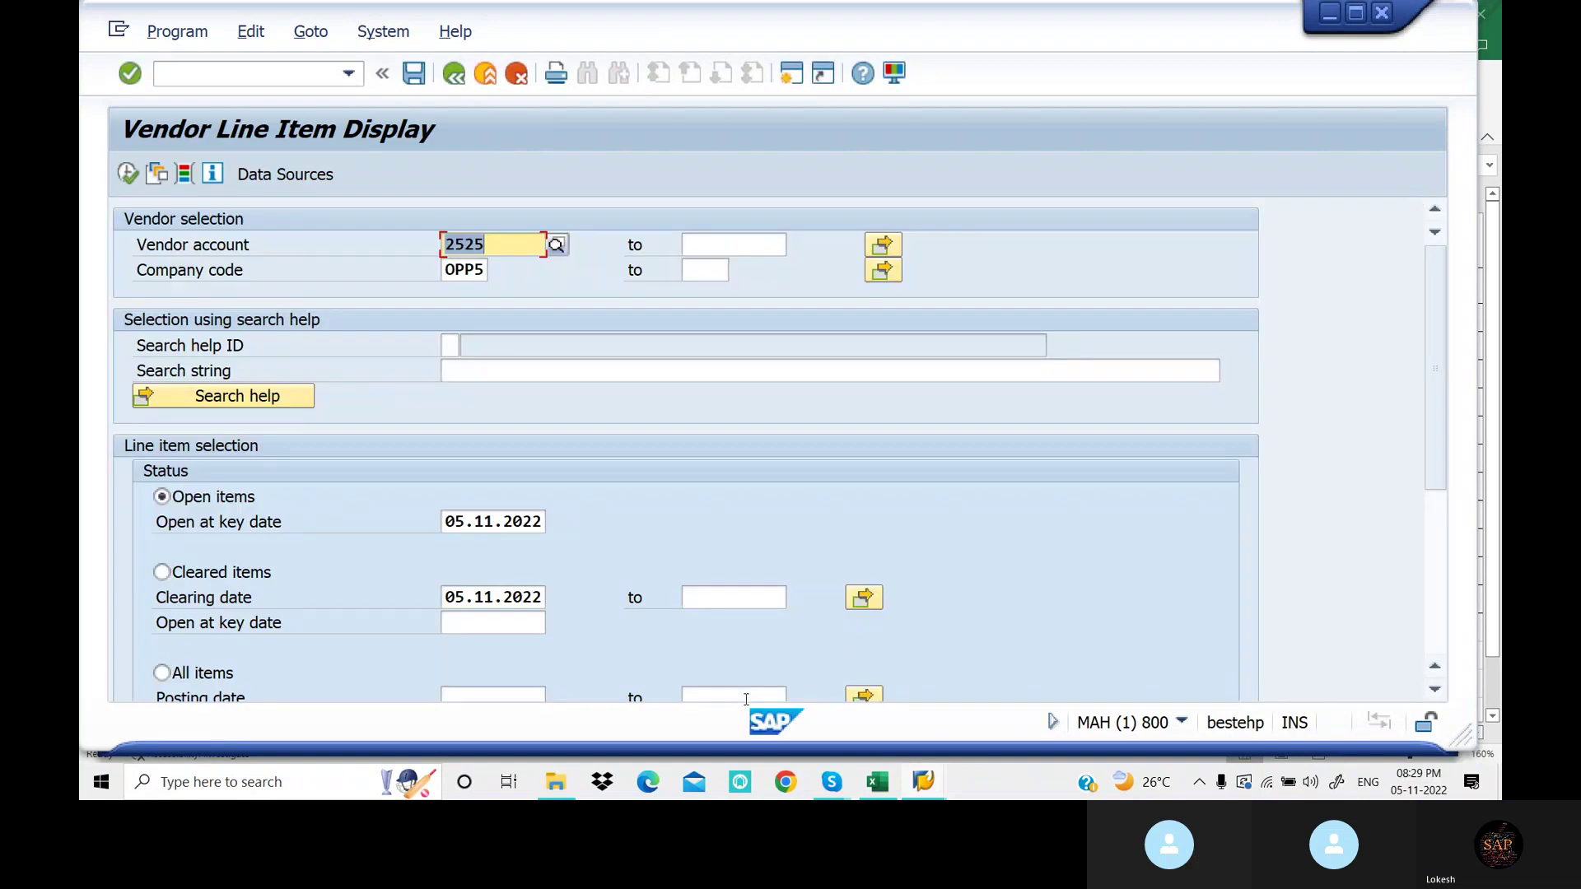
click(127, 173)
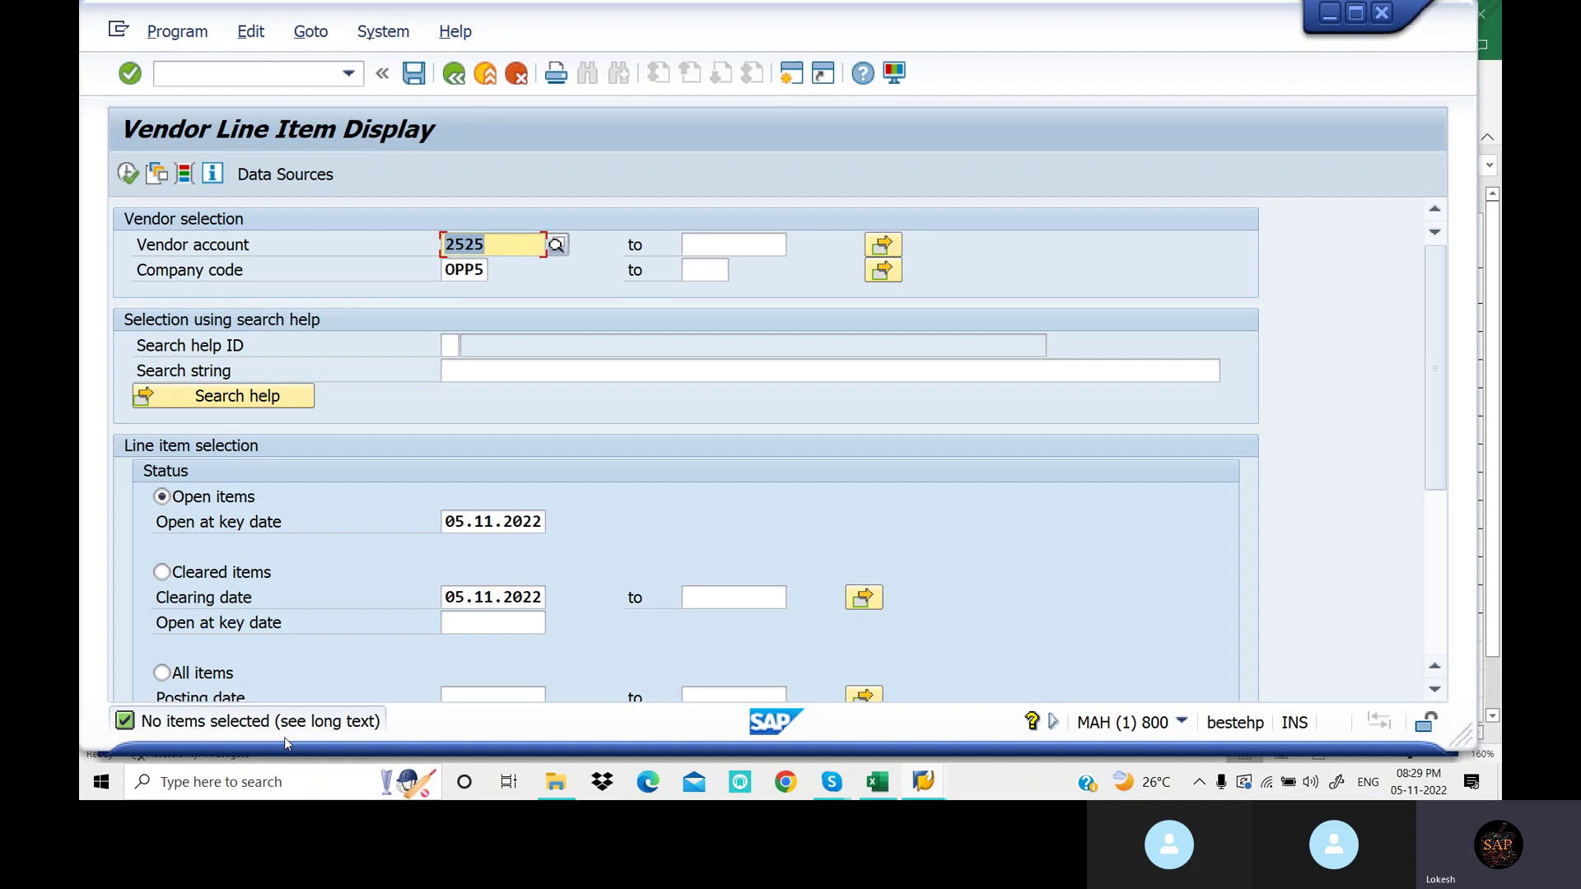
List the KALYAN TRADERS vendor's cleared items with clearing date 05.11.2022 and examine the entries through the end of the list
click(162, 574)
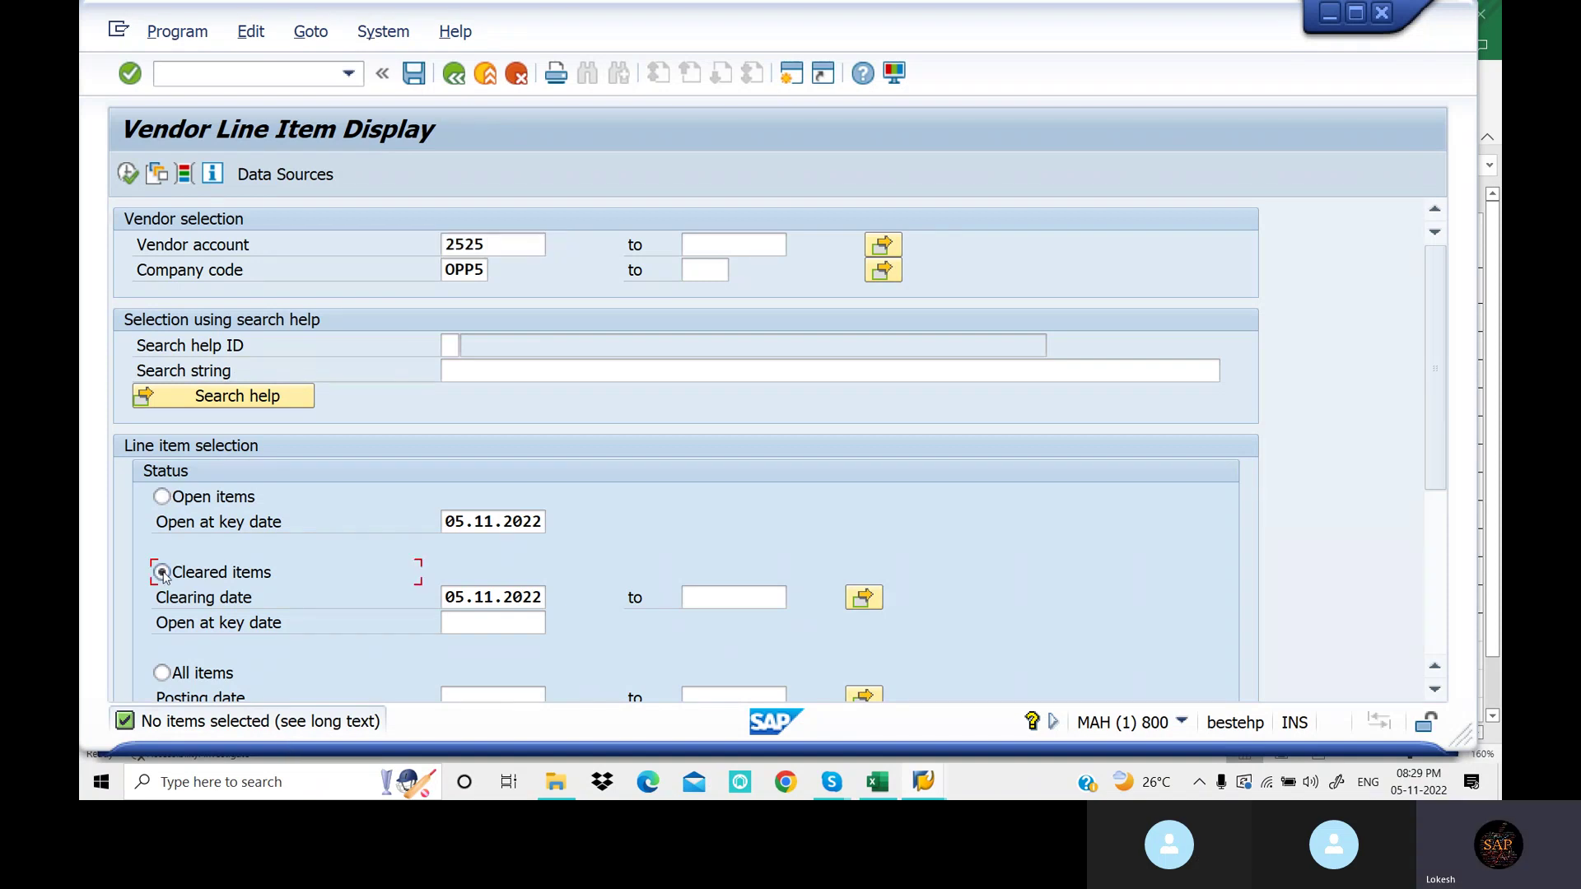
click(129, 175)
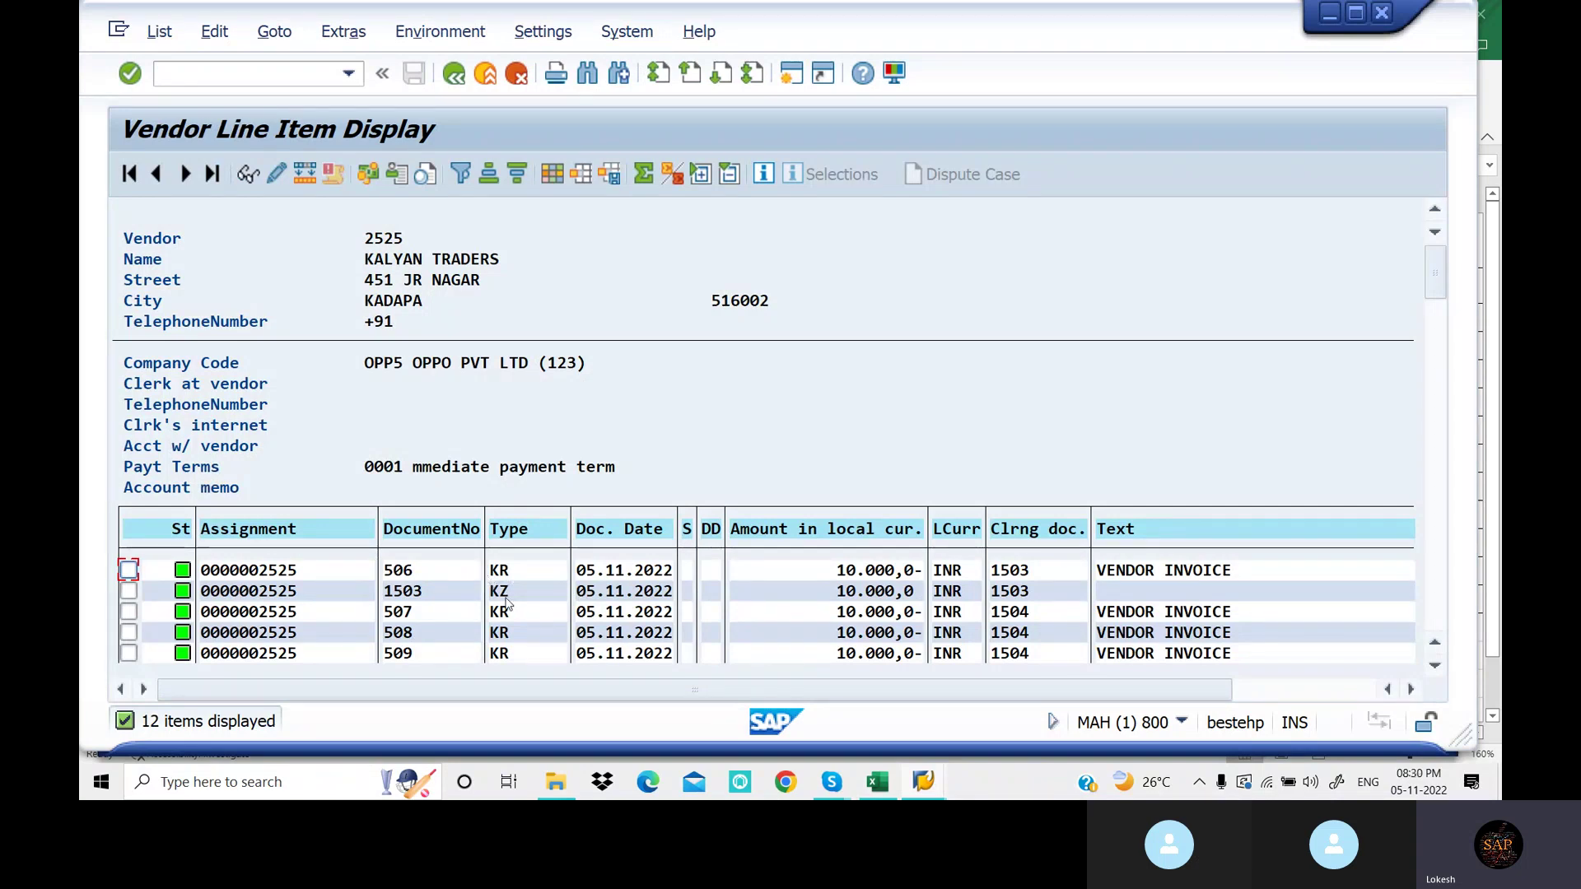
click(1440, 610)
click(1440, 609)
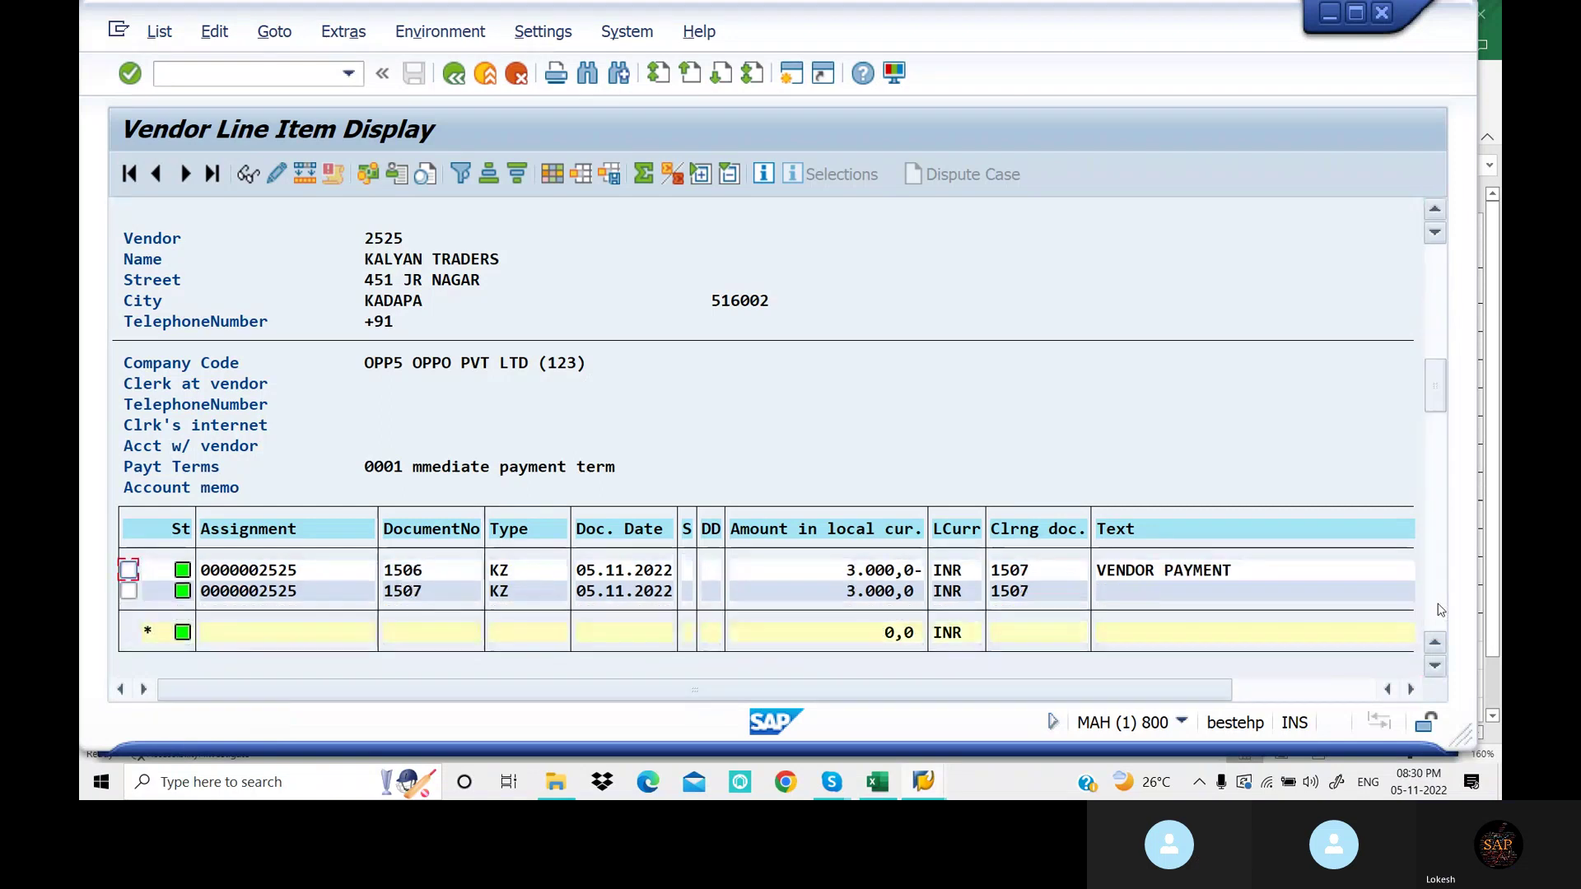
scroll(732, 598, up, 1)
Switch to the Excel sheet Vendor Payment Manual Clearing and review the standard, partial and residual clearing rows with their invoice amounts
click(890, 788)
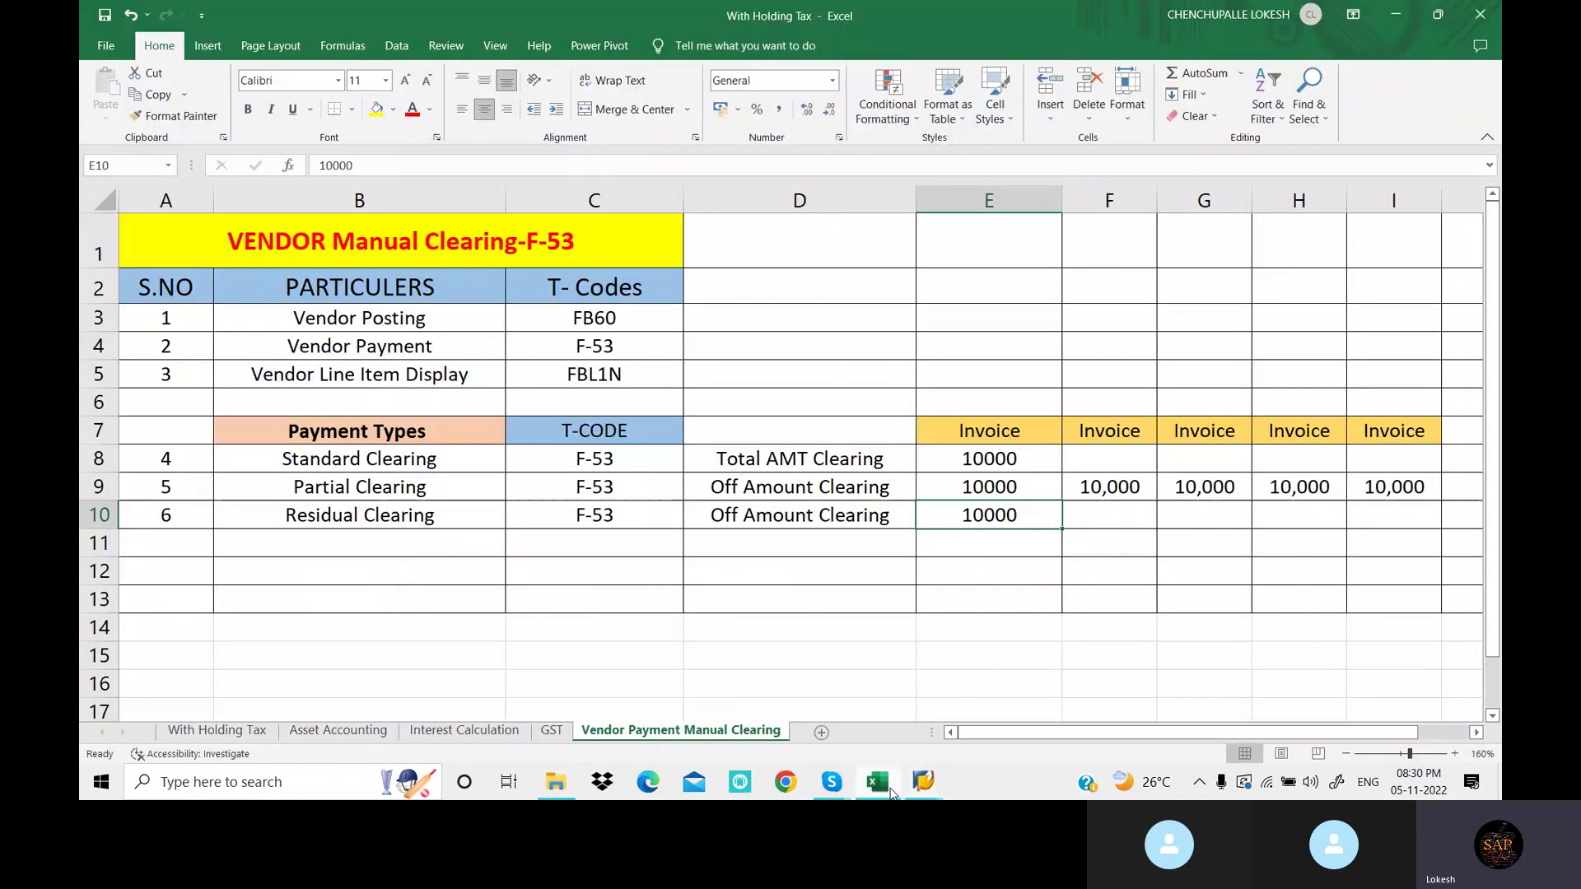
click(455, 459)
drag(455, 458, 470, 513)
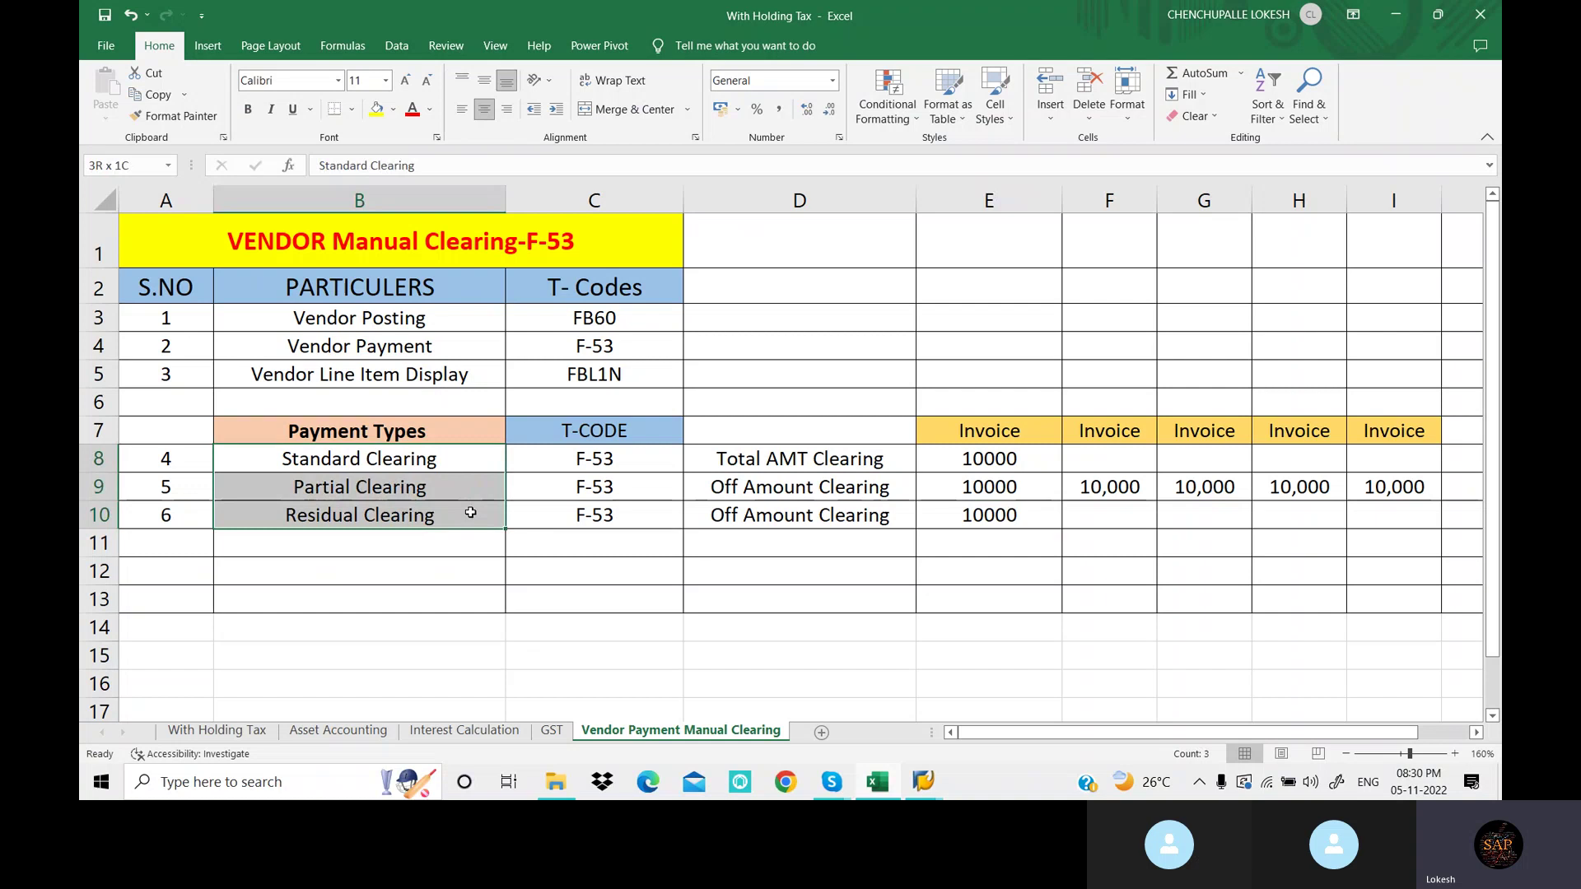
click(512, 492)
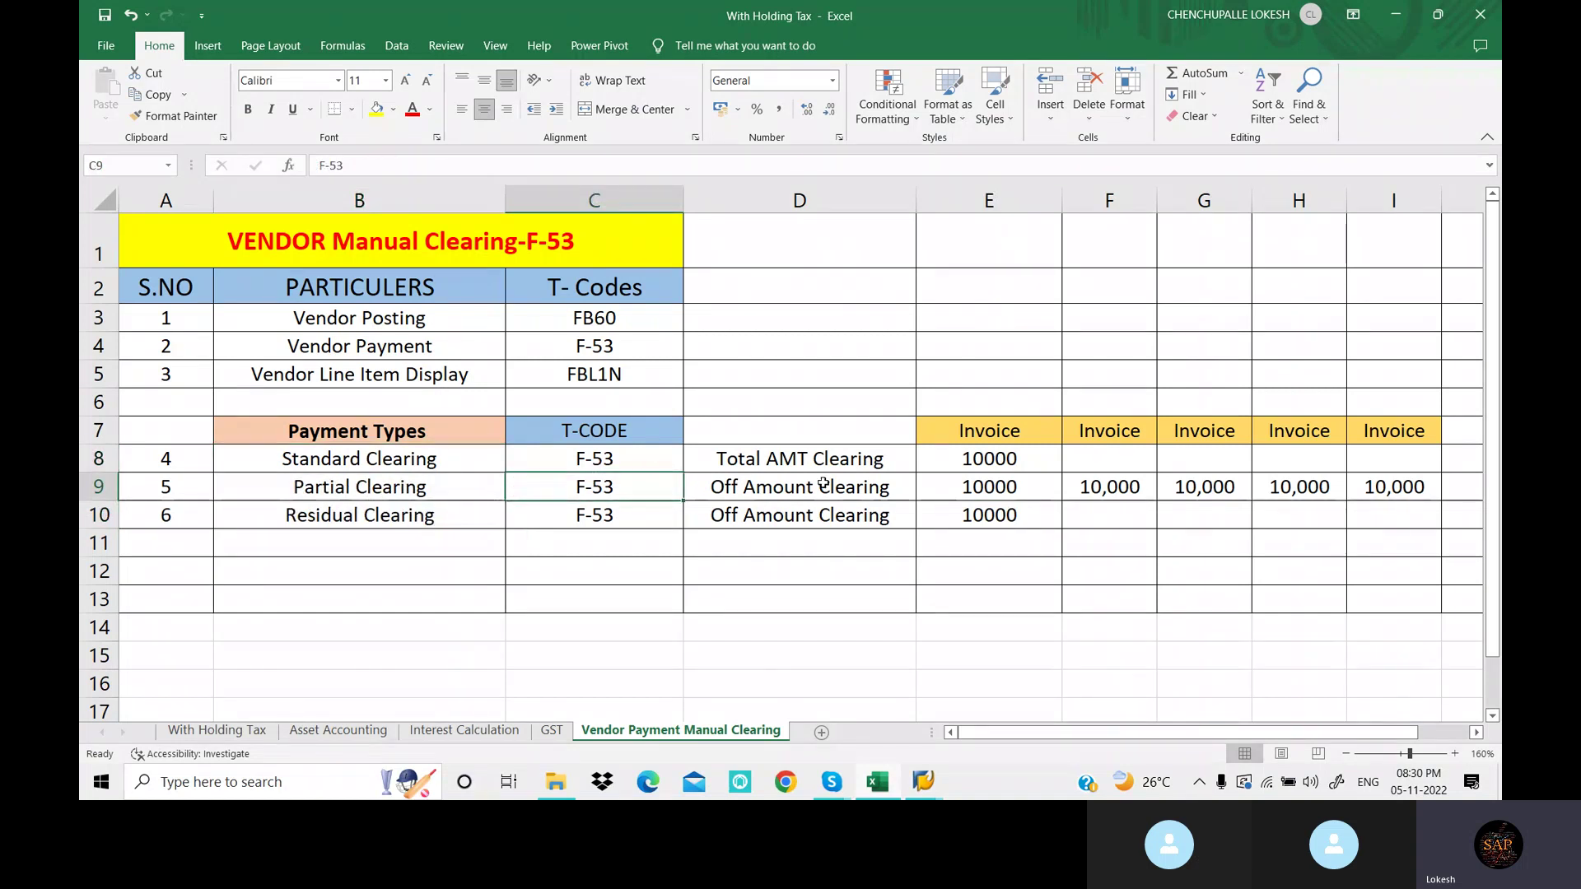
click(944, 505)
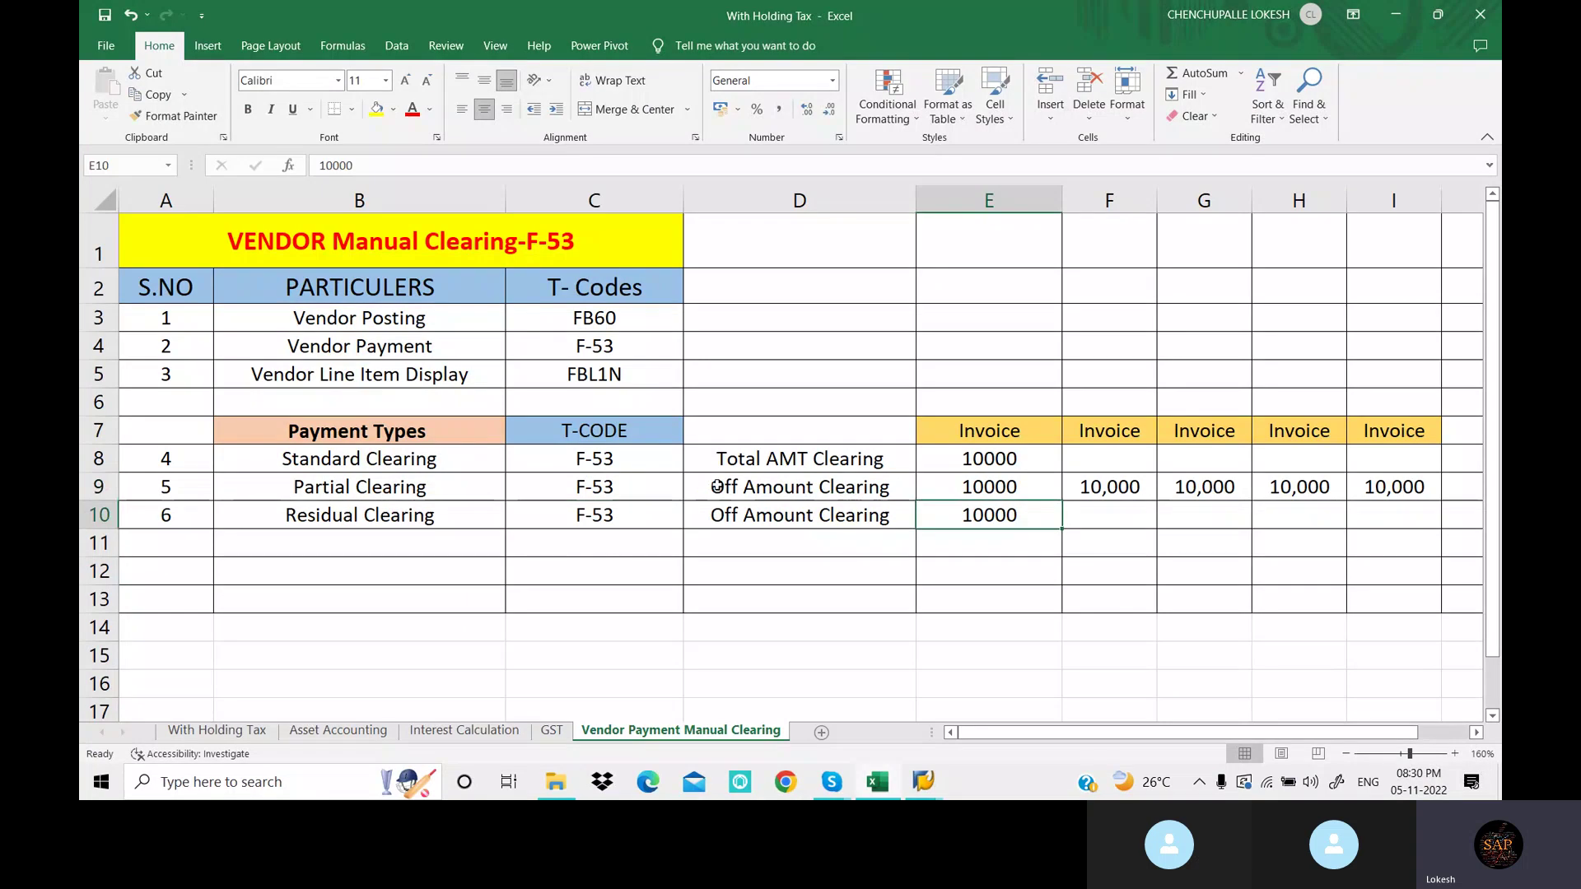
mouse_move(832, 781)
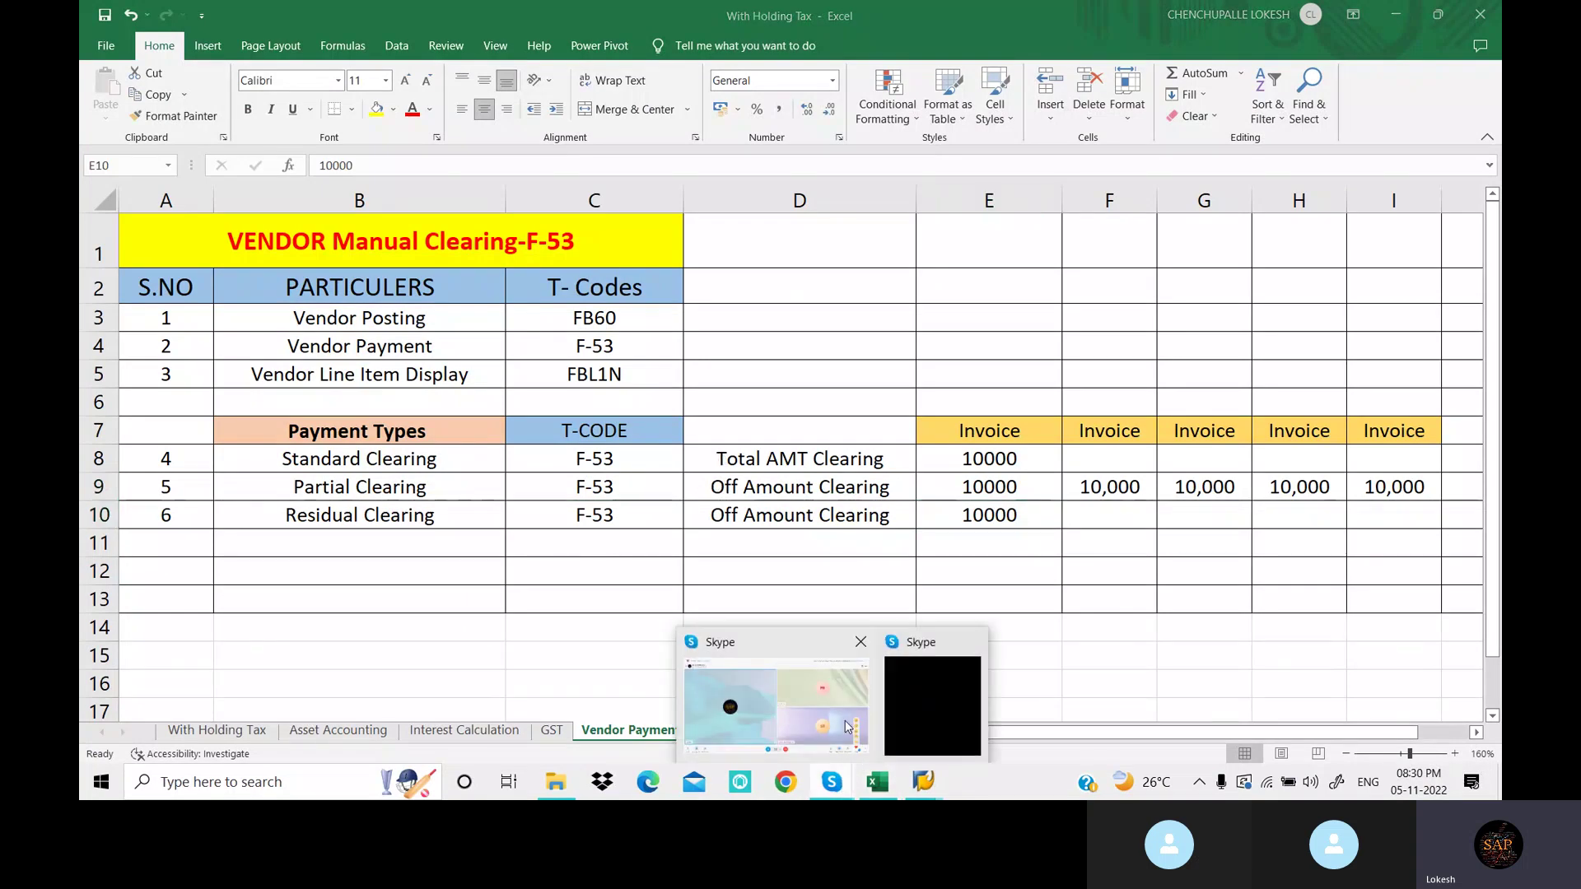
click(834, 716)
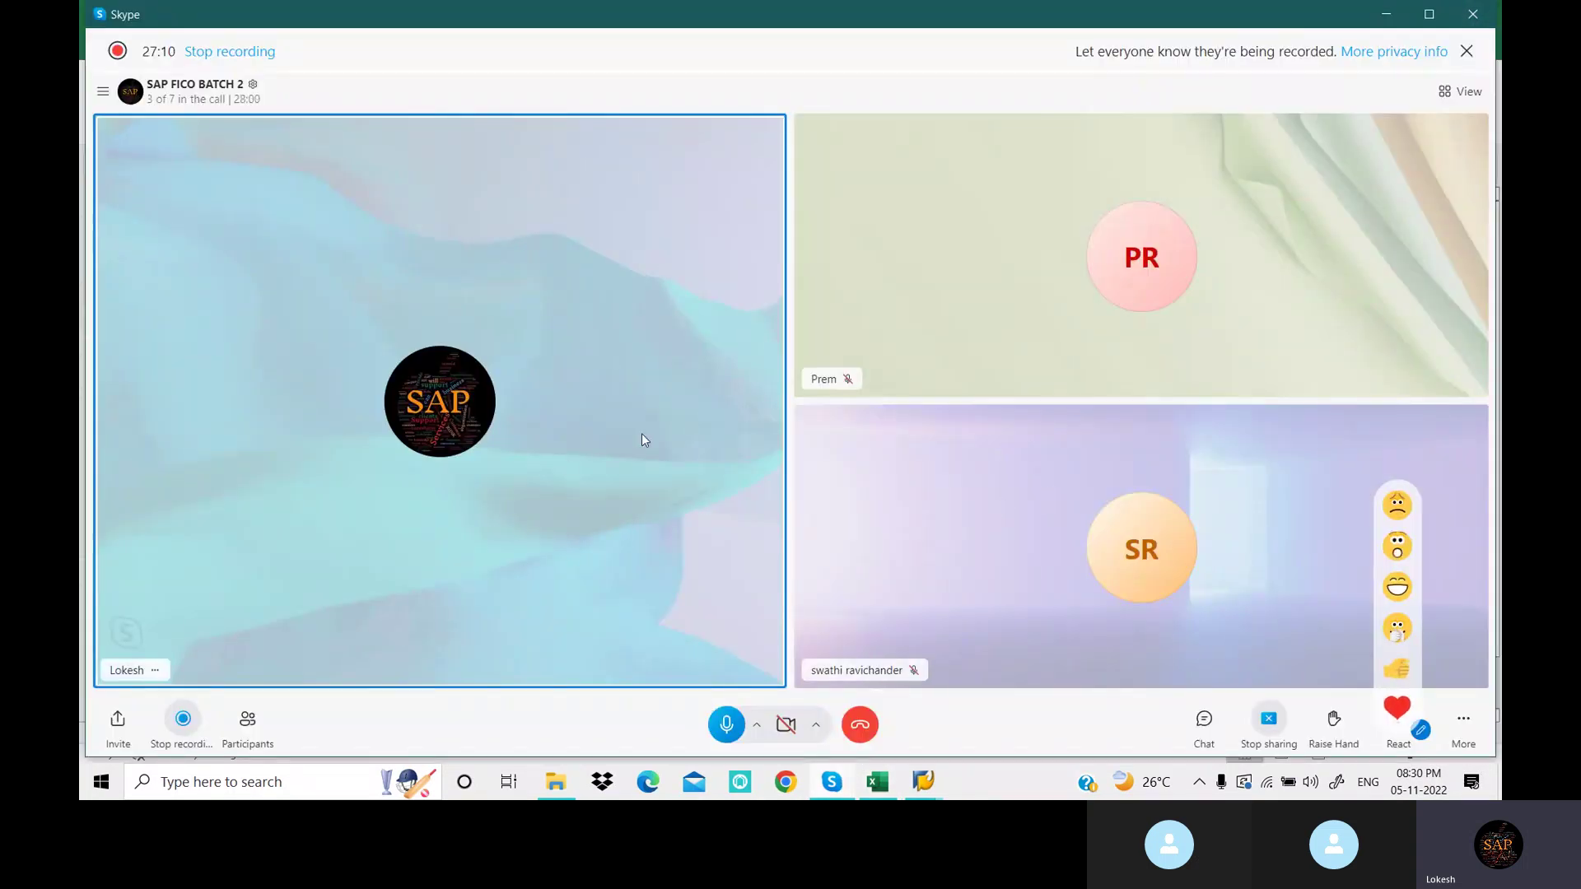